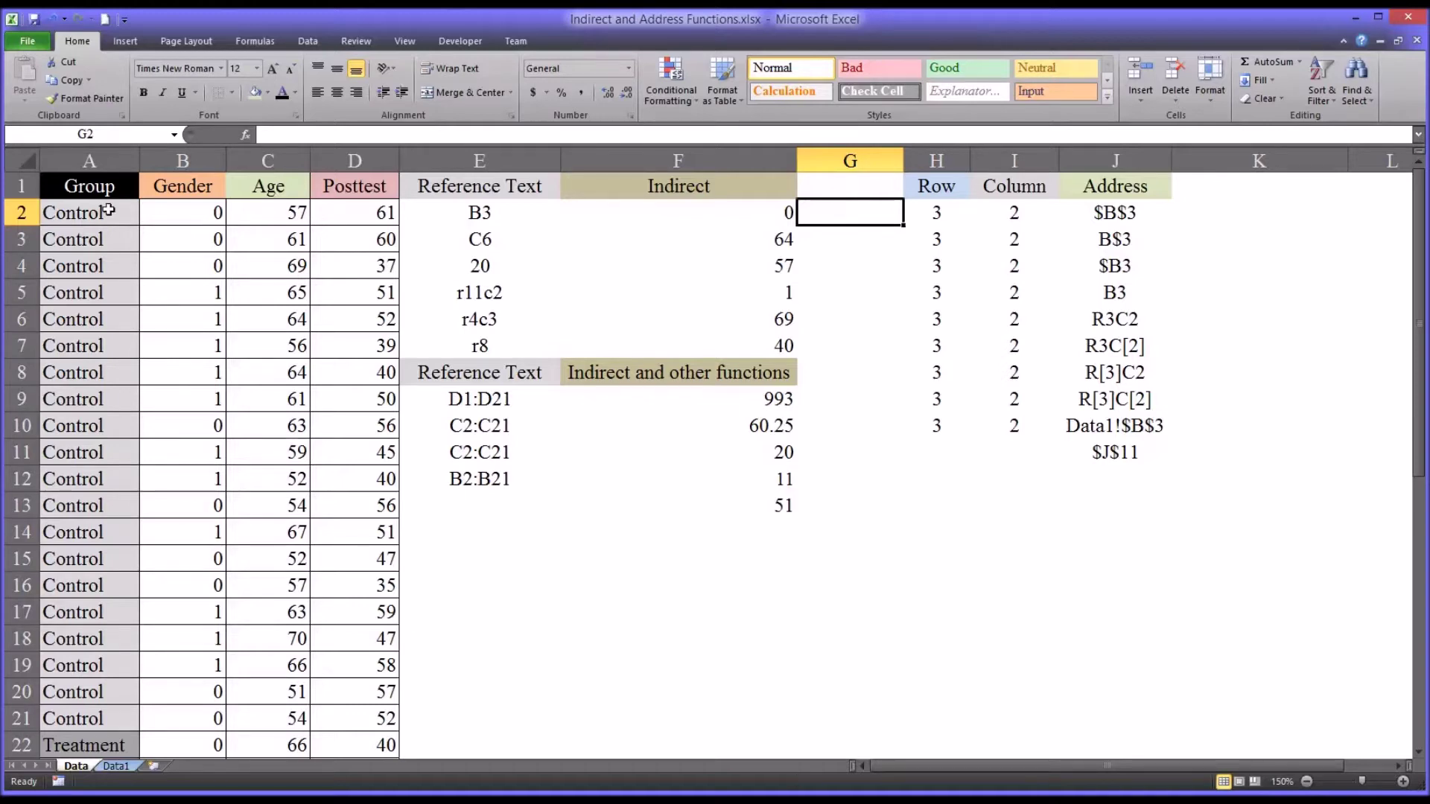
# Examine the sample dataset's Group, Gender, Age and Posttest columns, including the Posttest scores in D2:D21
pyautogui.moveTo(79, 189); pyautogui.dragTo(345, 738)
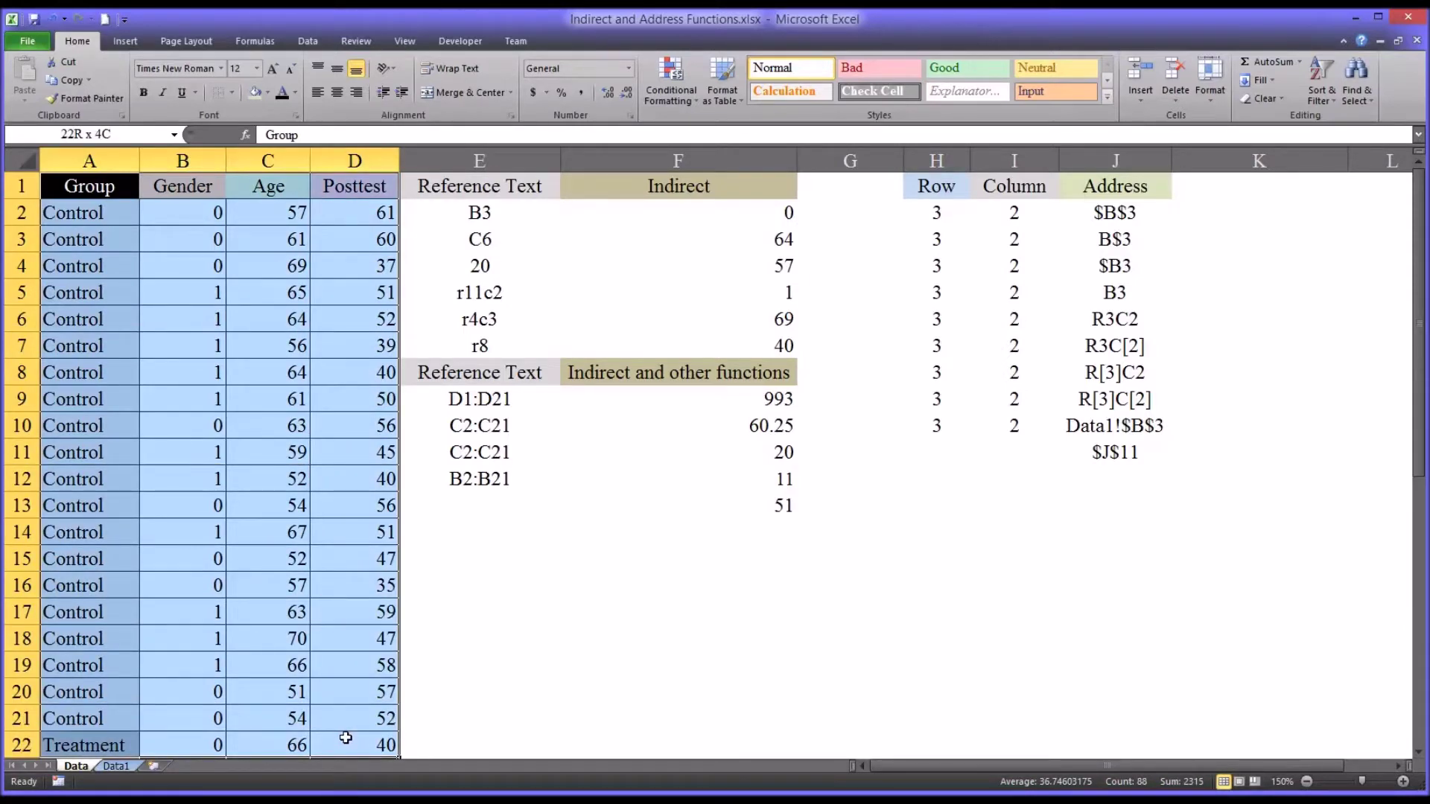
pyautogui.moveTo(345, 737); pyautogui.dragTo(345, 738)
pyautogui.click(89, 186)
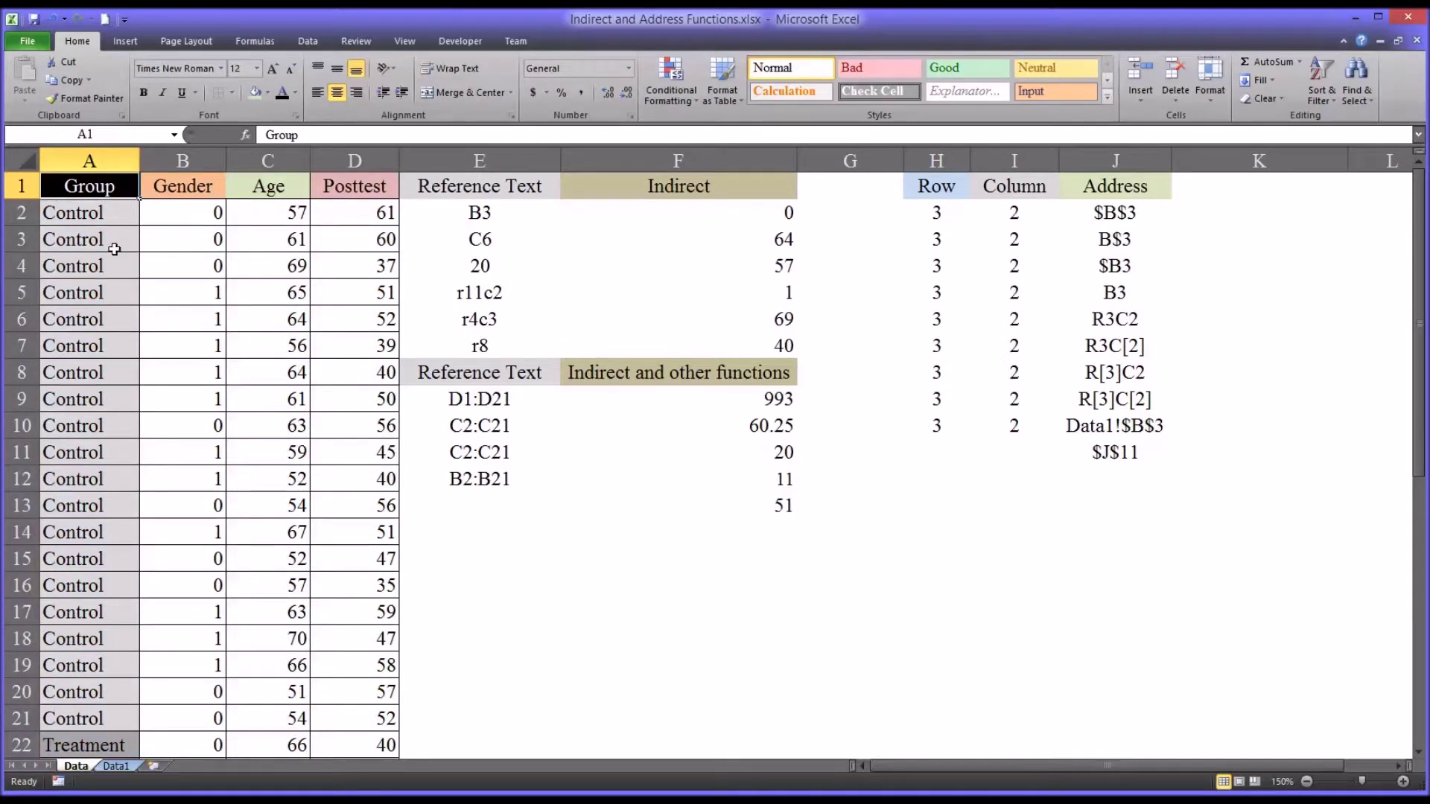
pyautogui.click(164, 162)
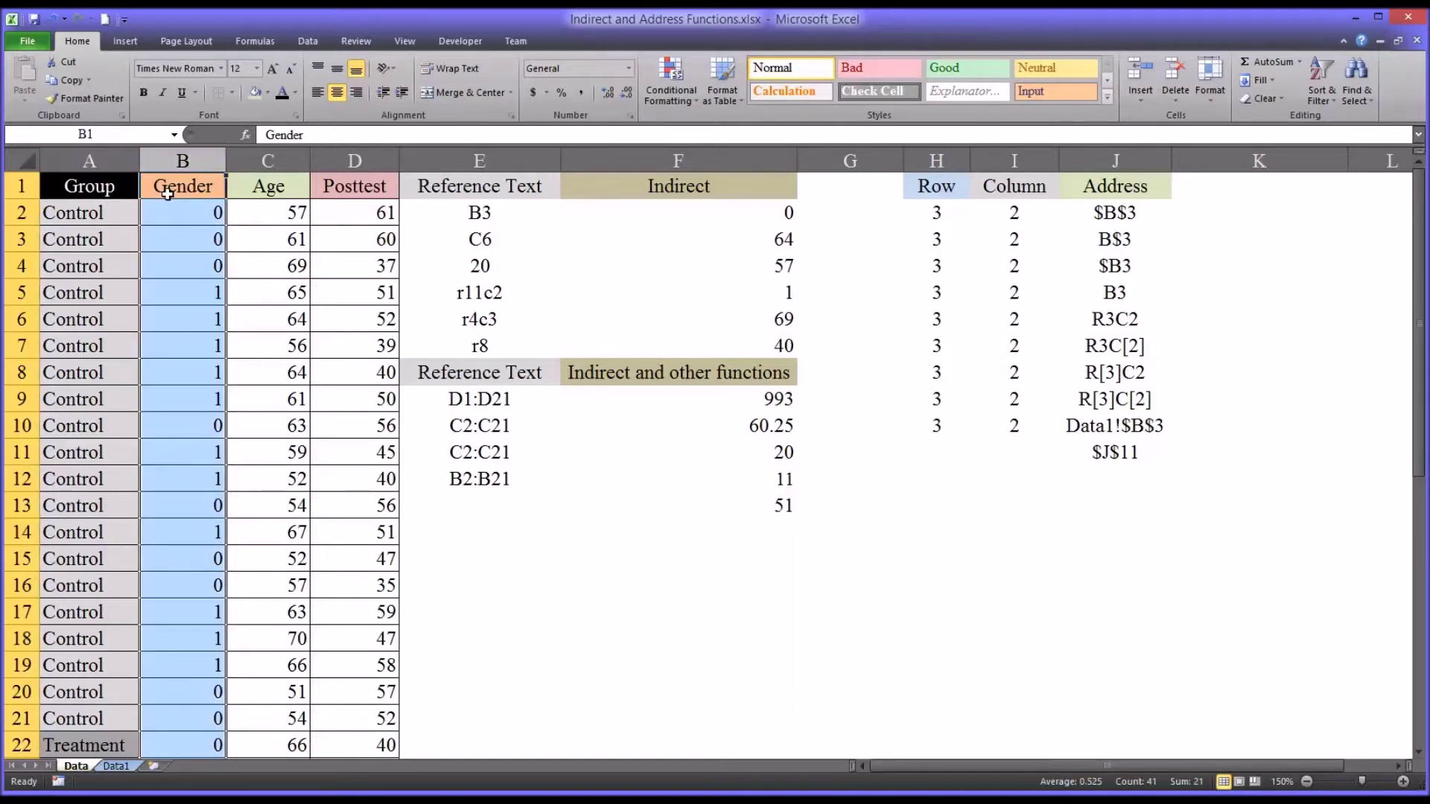
pyautogui.click(167, 190)
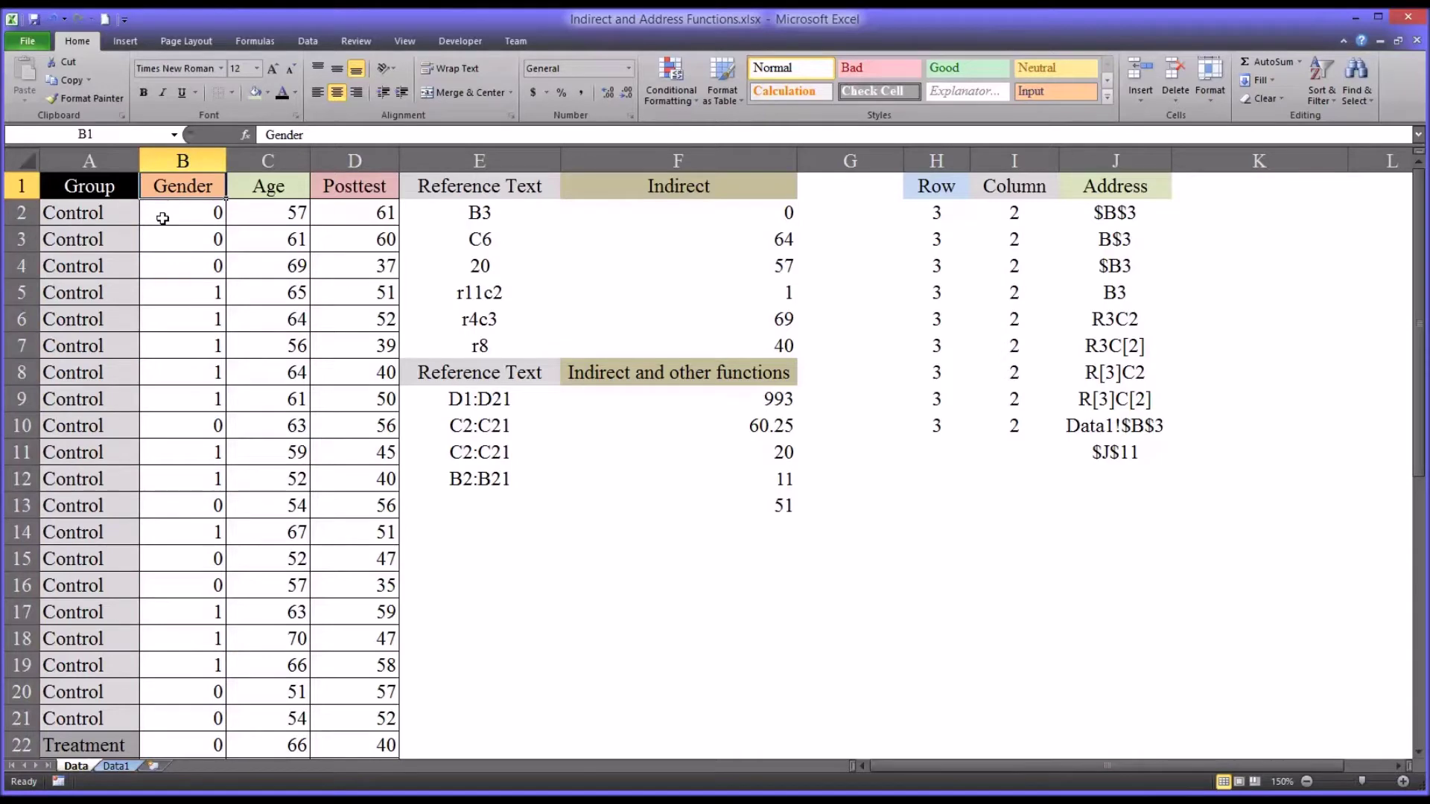
pyautogui.click(167, 218)
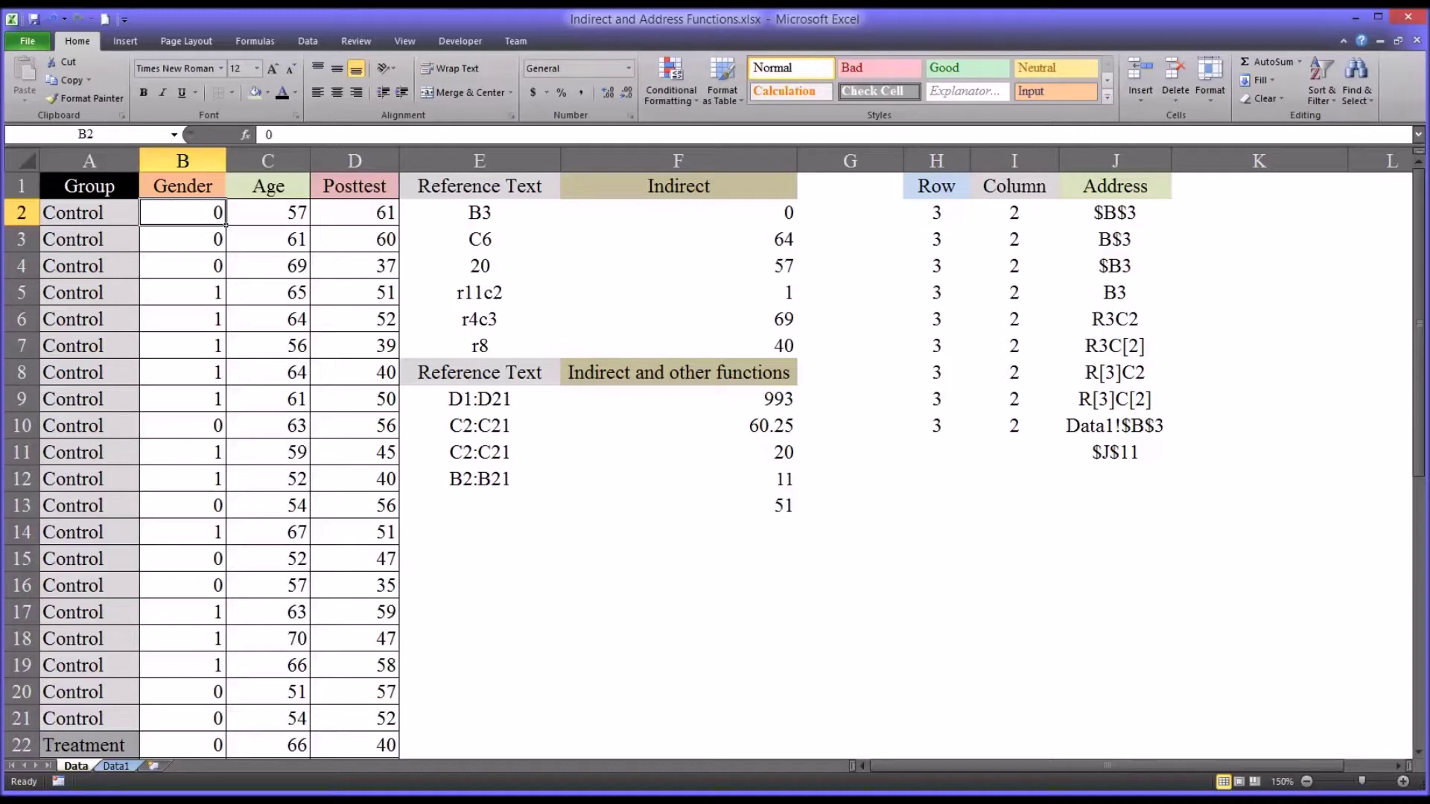
pyautogui.click(186, 301)
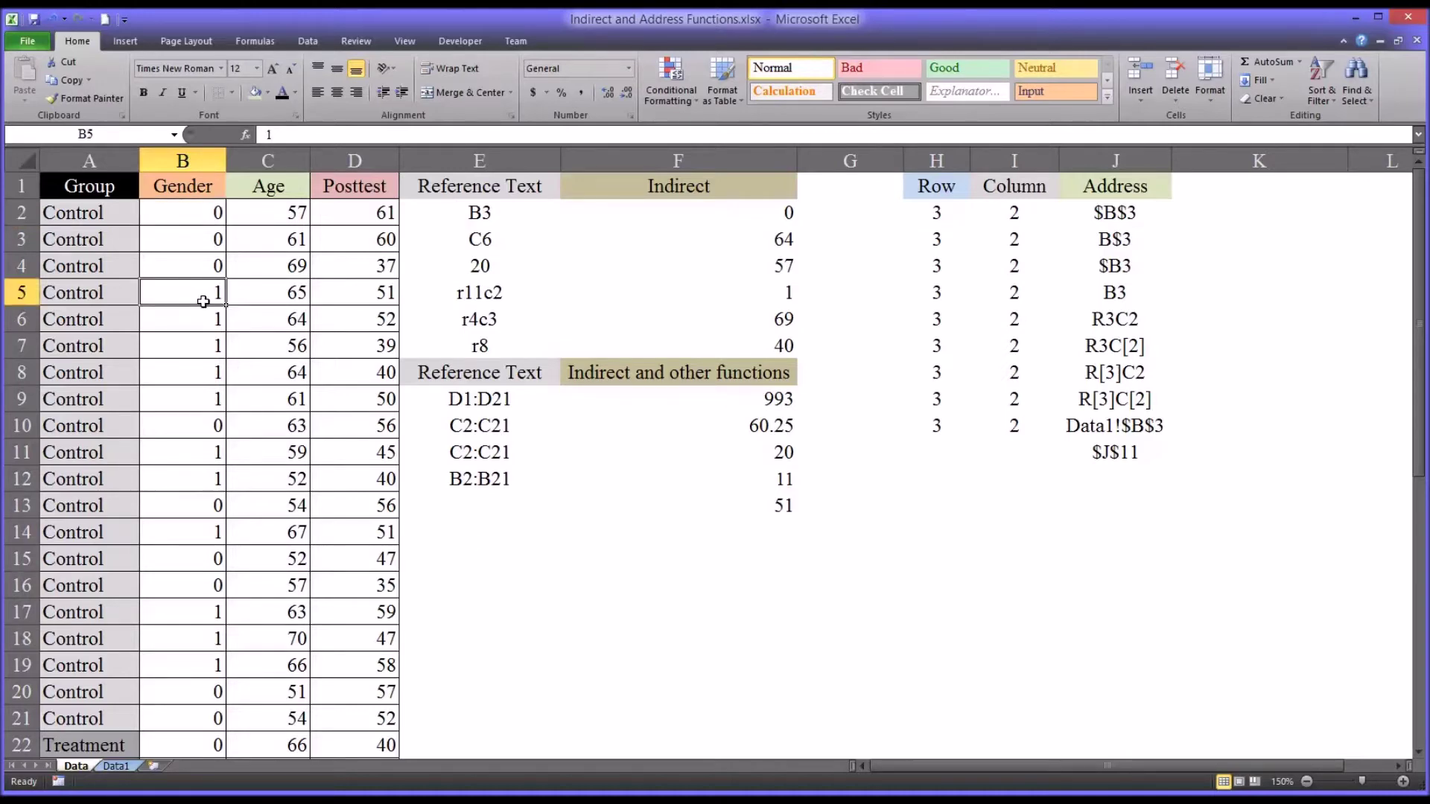
pyautogui.click(256, 164)
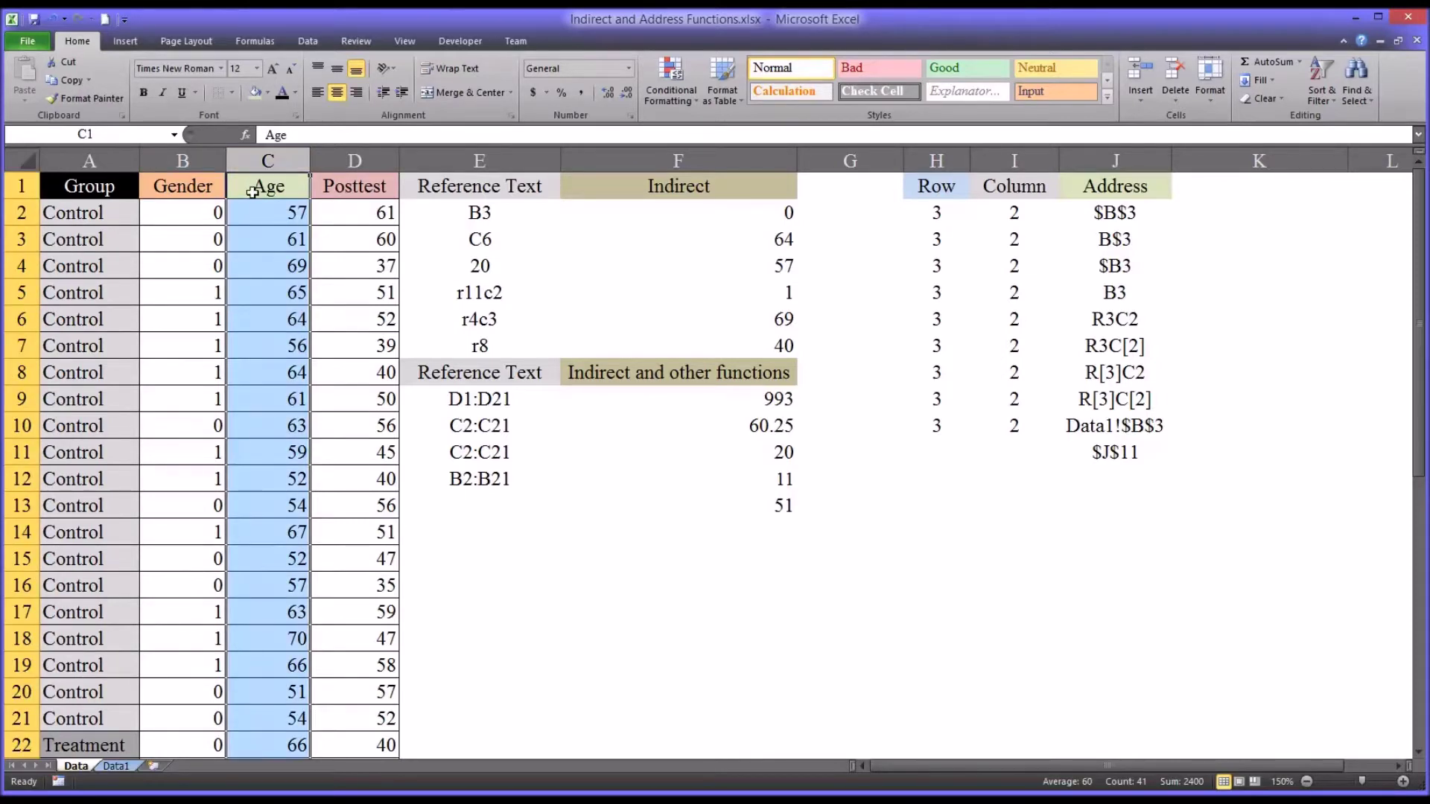
pyautogui.click(253, 192)
pyautogui.moveTo(257, 217)
pyautogui.mouseDown()
pyautogui.moveTo(268, 377)
pyautogui.moveTo(268, 220)
pyautogui.mouseUp()
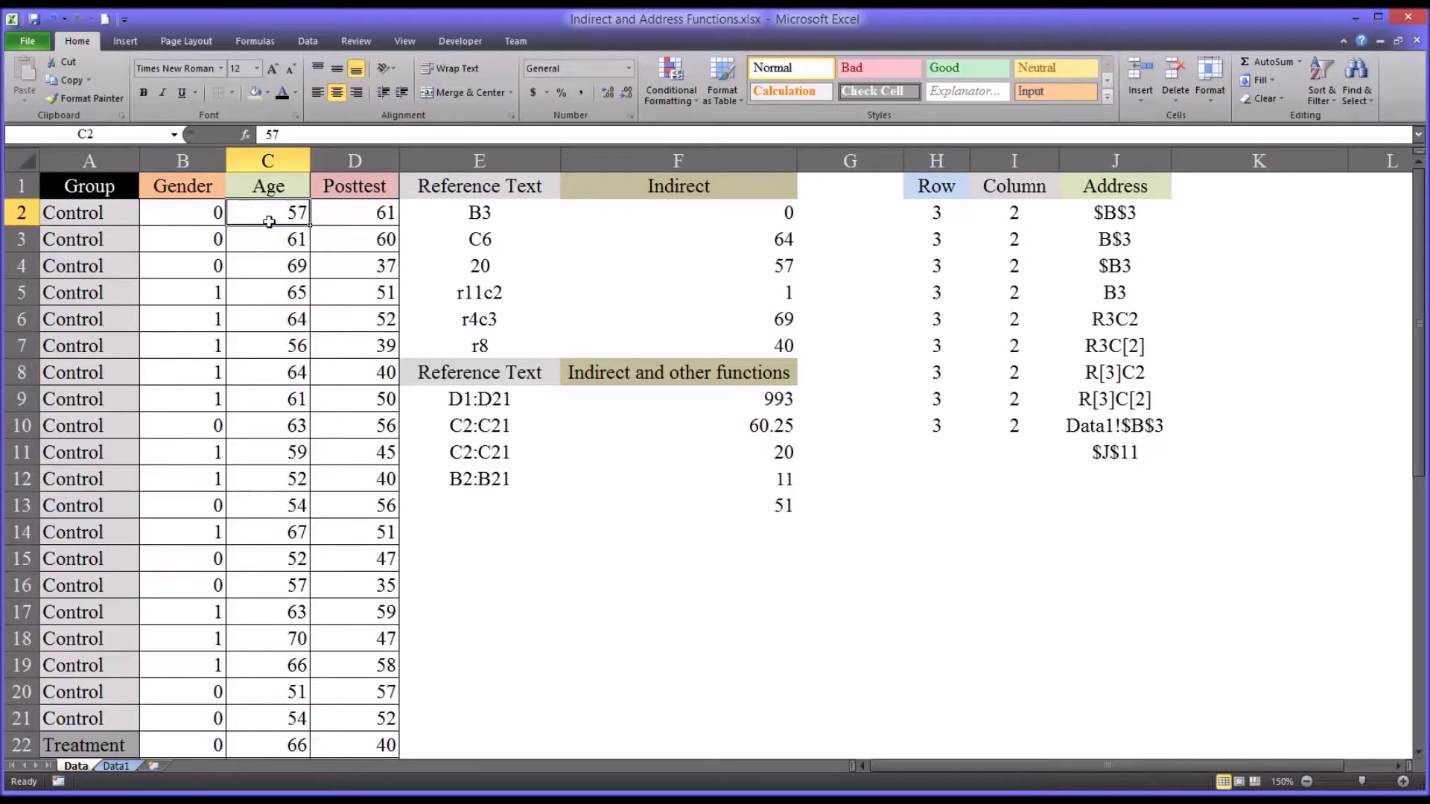
pyautogui.click(340, 165)
pyautogui.moveTo(340, 212); pyautogui.dragTo(347, 710)
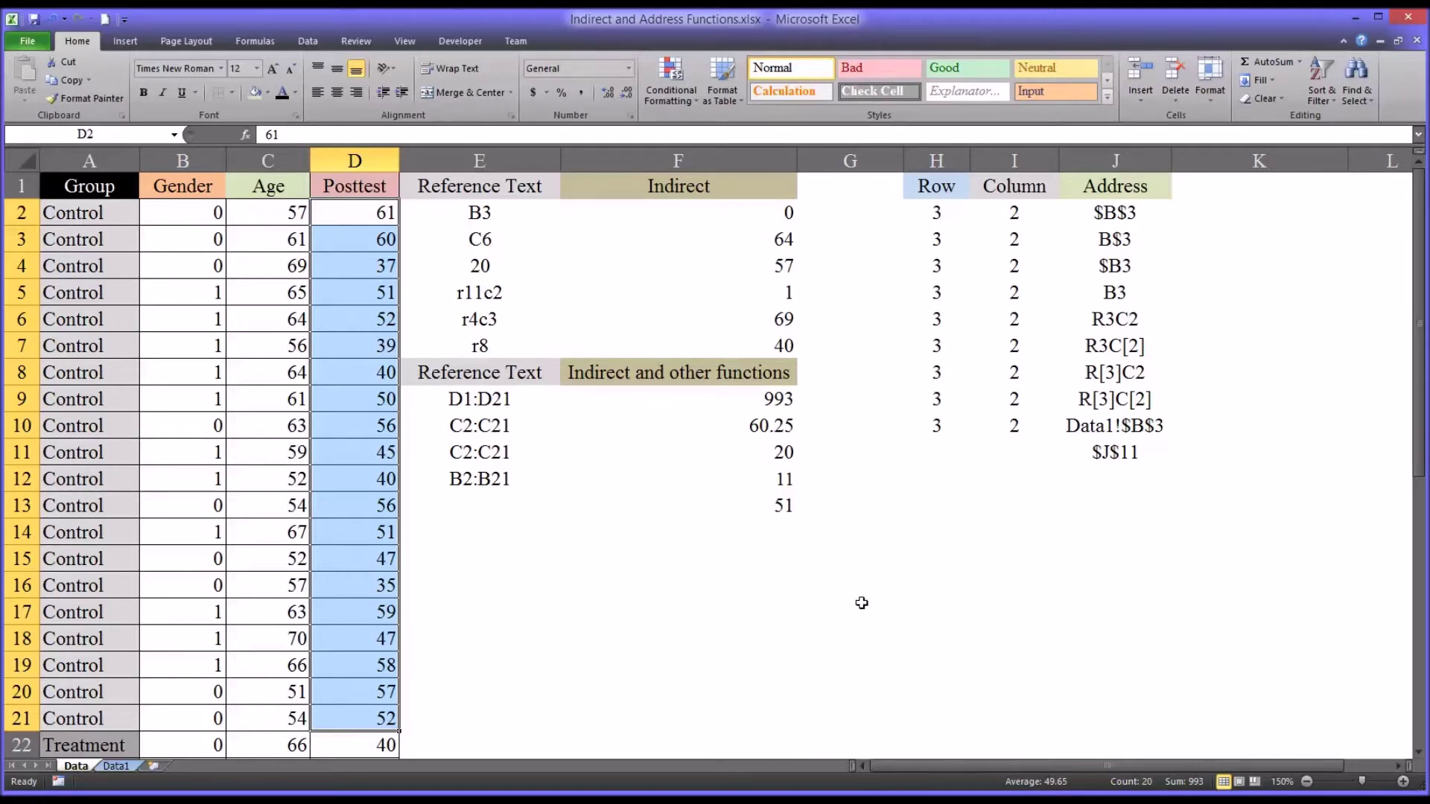
# Widen the empty column G beside the Indirect column to make room for formulas
pyautogui.click(712, 213)
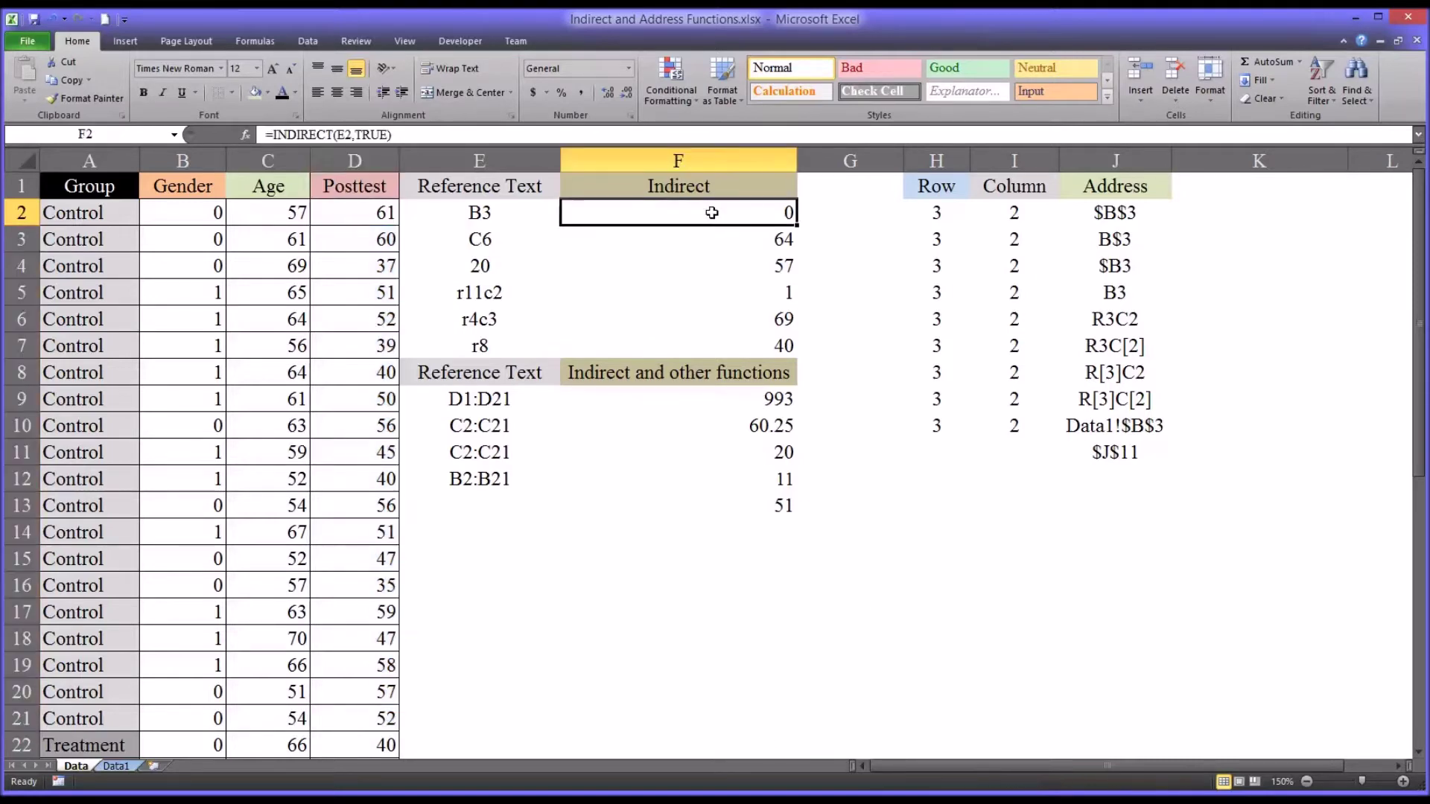
pyautogui.click(840, 212)
pyautogui.moveTo(903, 160); pyautogui.dragTo(948, 161)
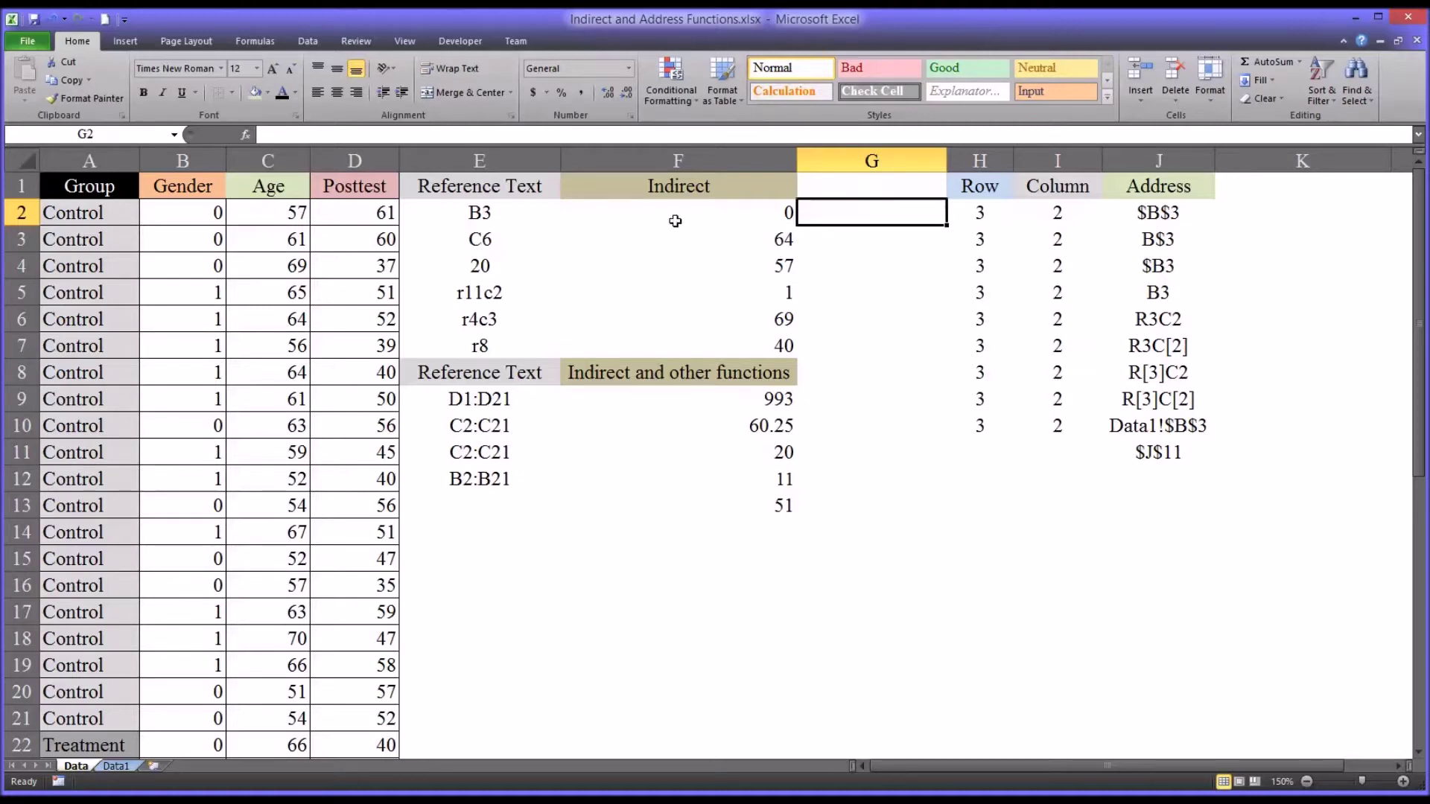
# Enter =INDIRECT(E2,TRUE) in G2 to return the value of the A1-style reference held in E2
pyautogui.click(461, 215)
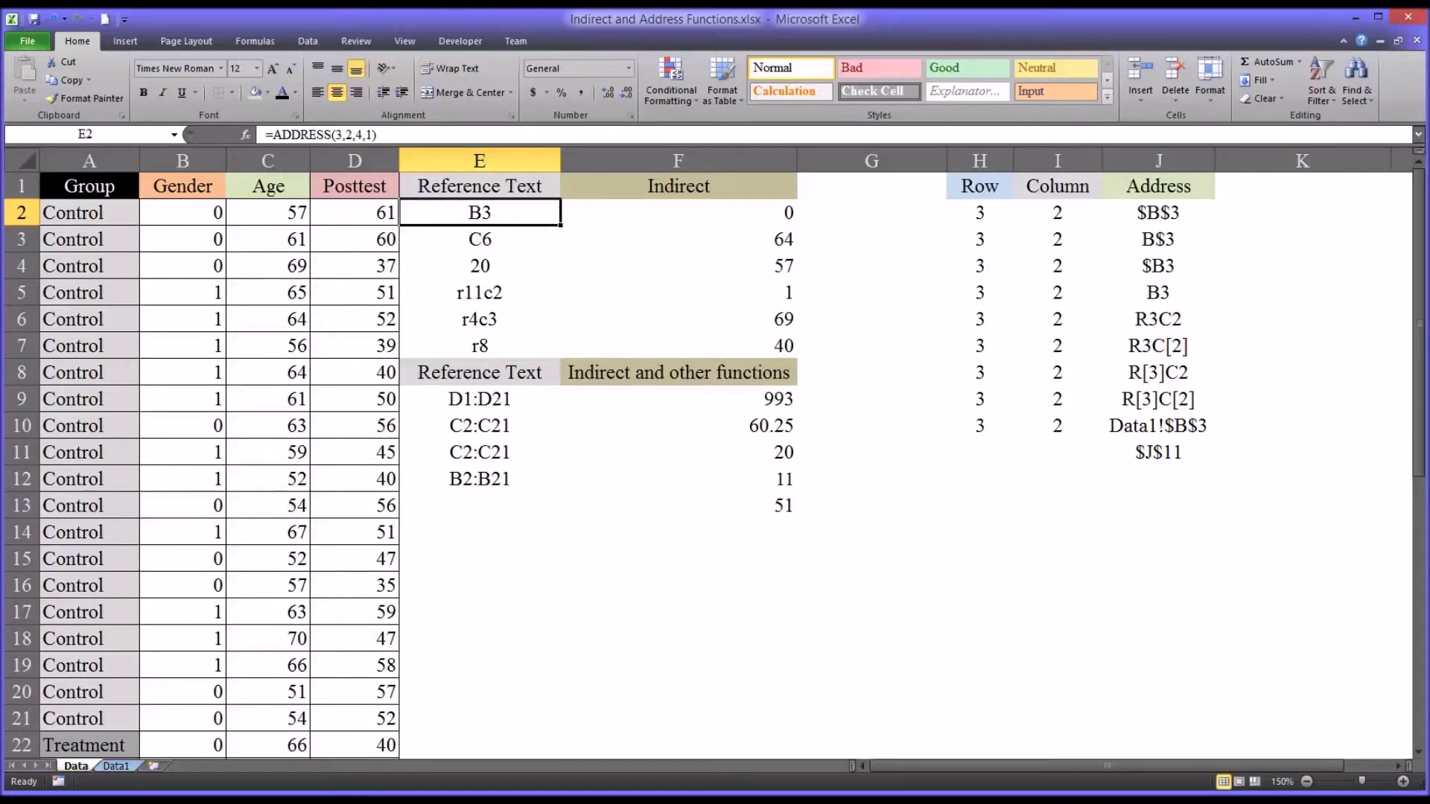
pyautogui.click(842, 207)
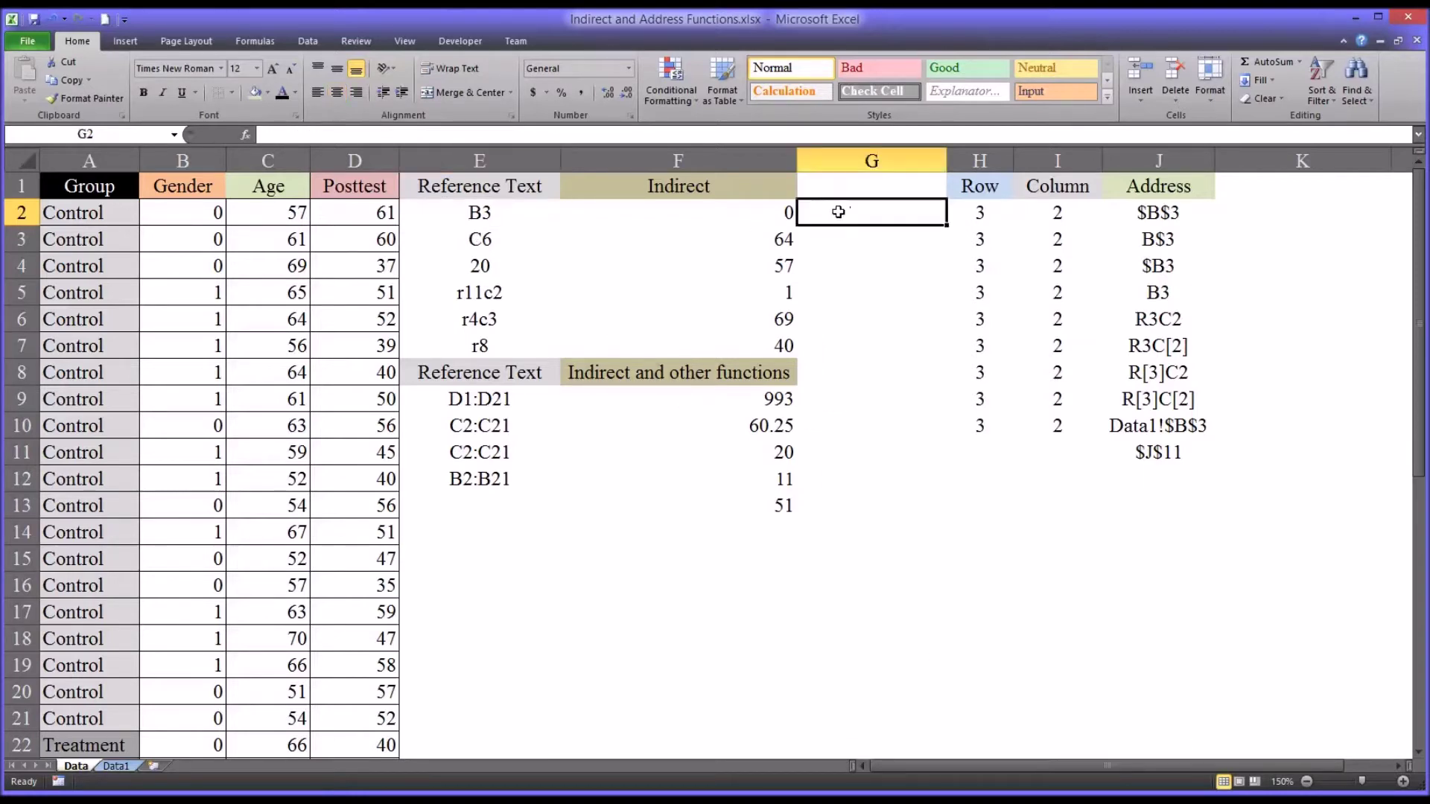
pyautogui.click(748, 214)
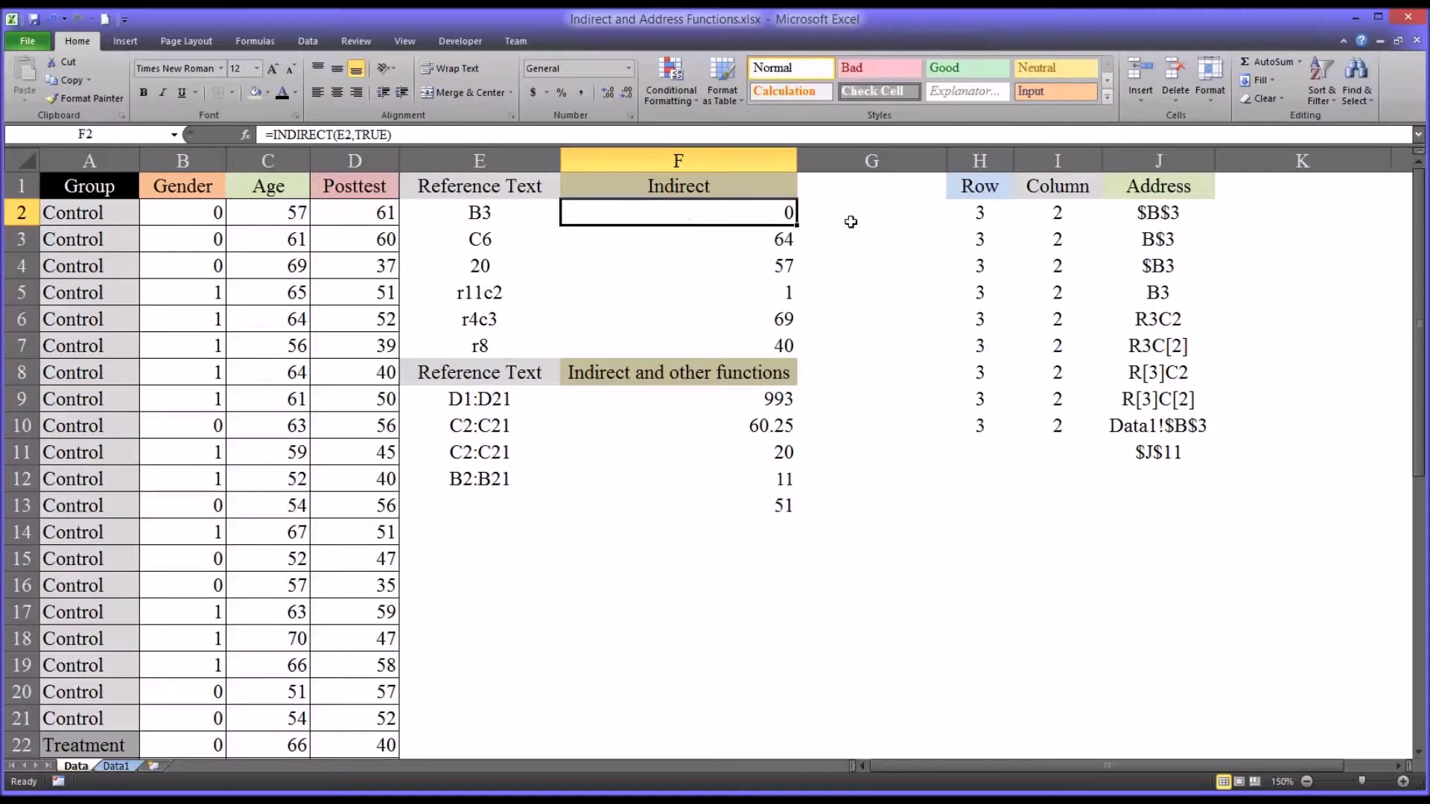
pyautogui.click(852, 220)
pyautogui.write('=in')
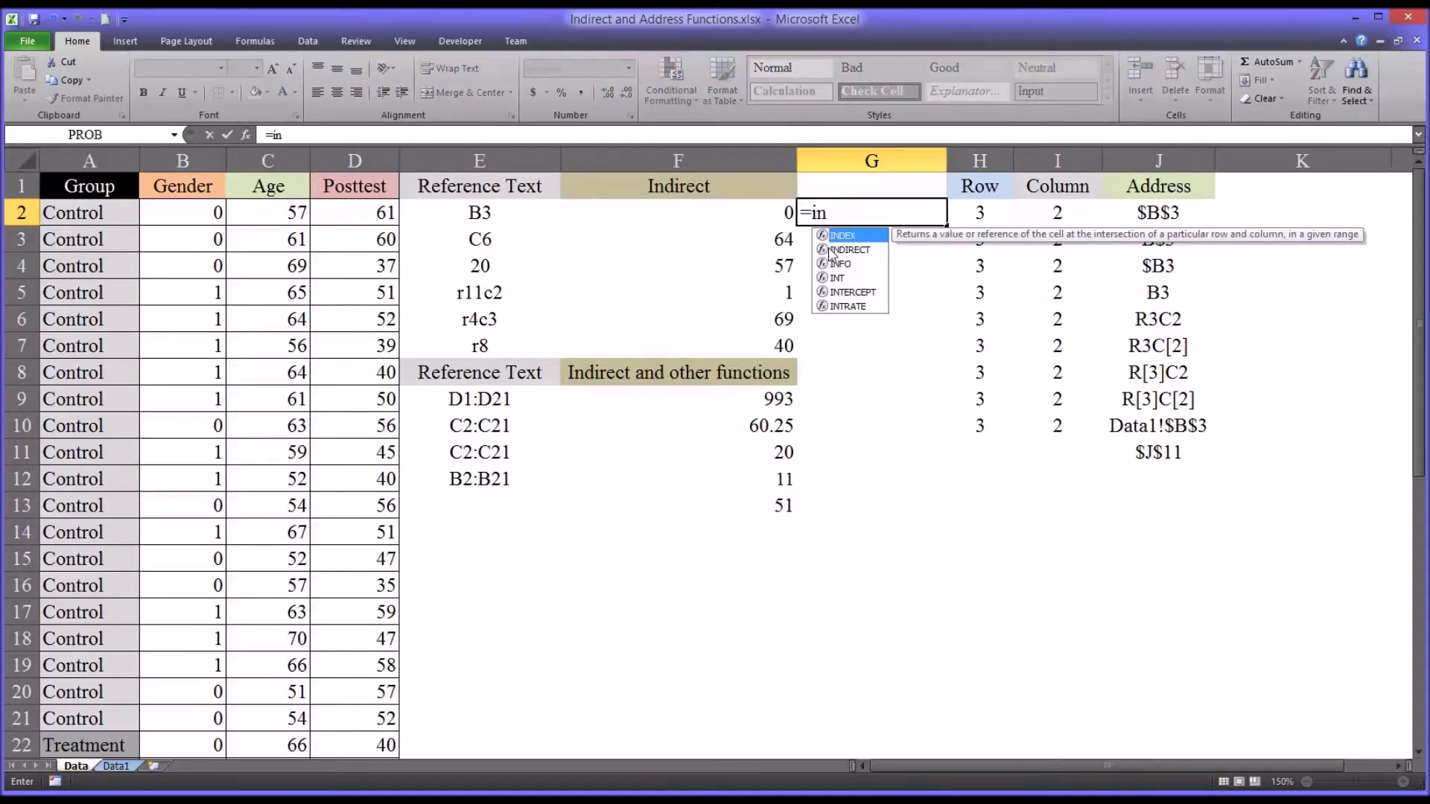
pyautogui.doubleClick(831, 251)
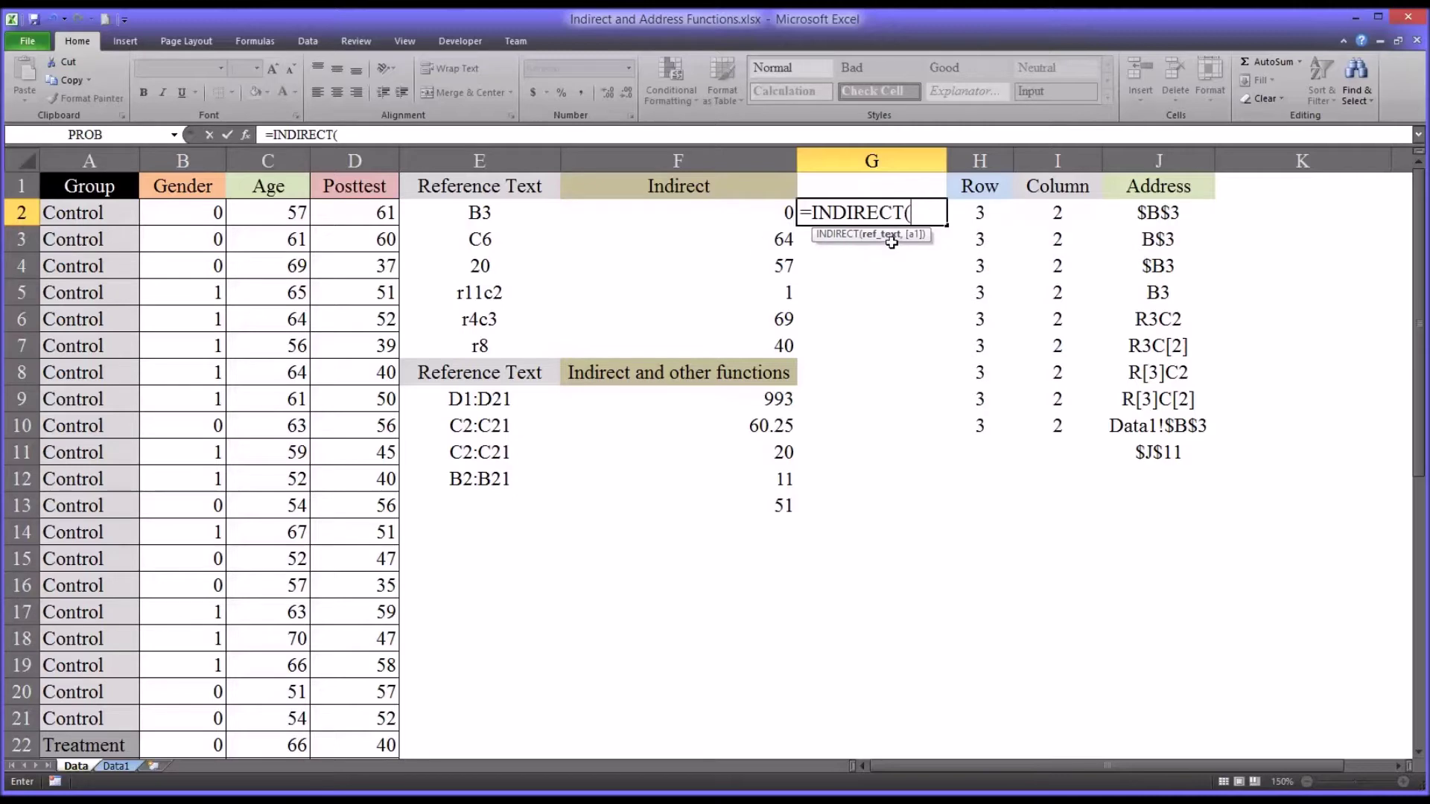
pyautogui.click(493, 215)
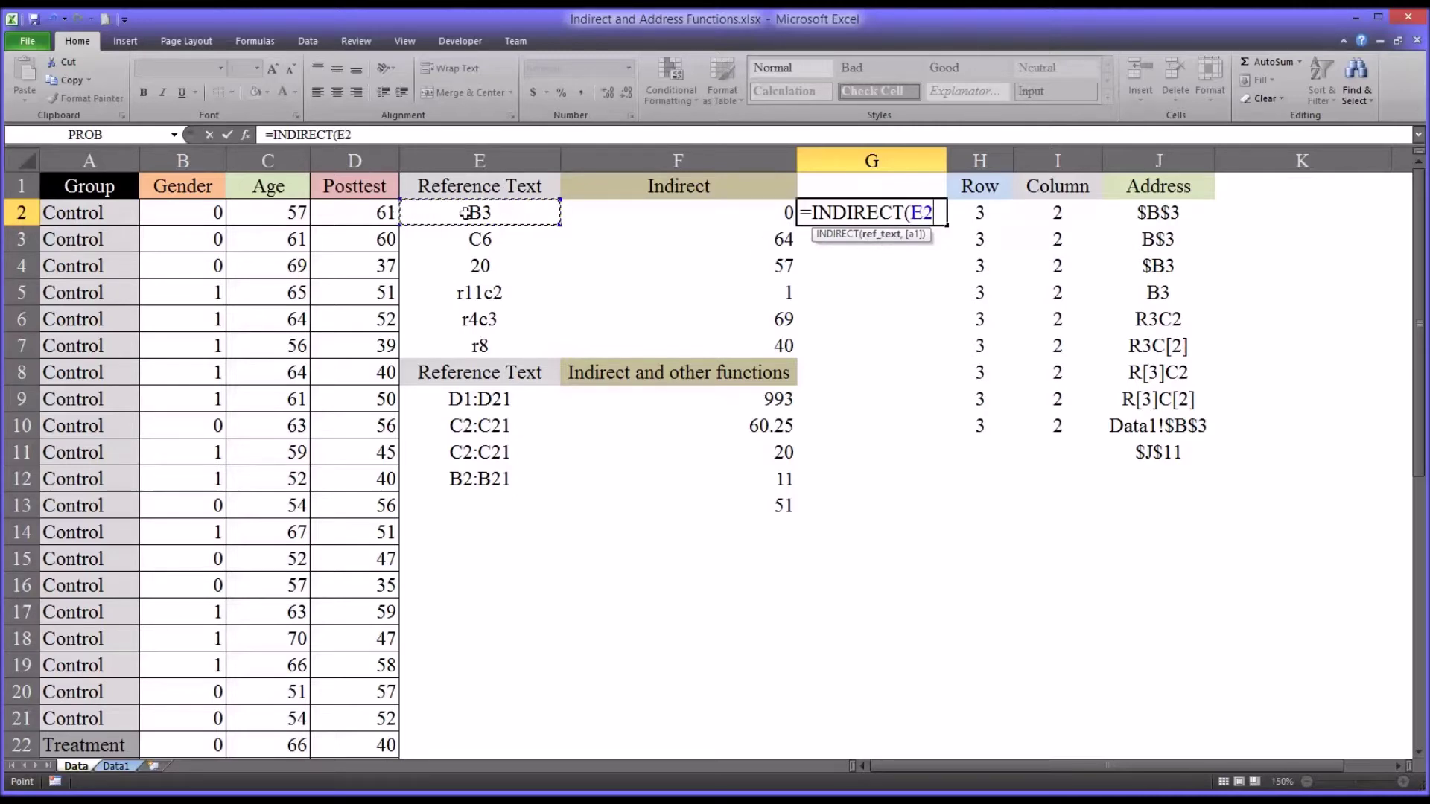
pyautogui.write(',')
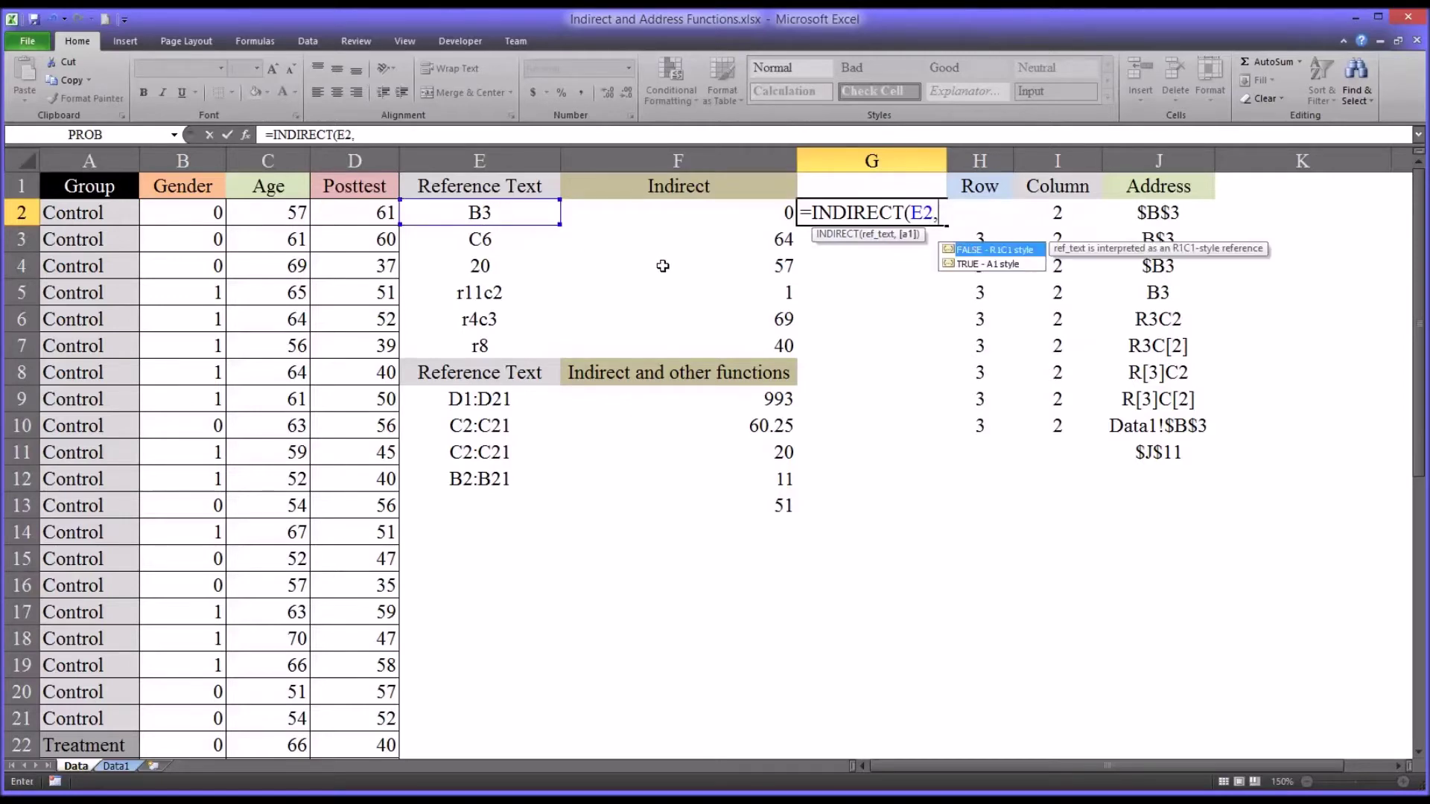
pyautogui.click(965, 265)
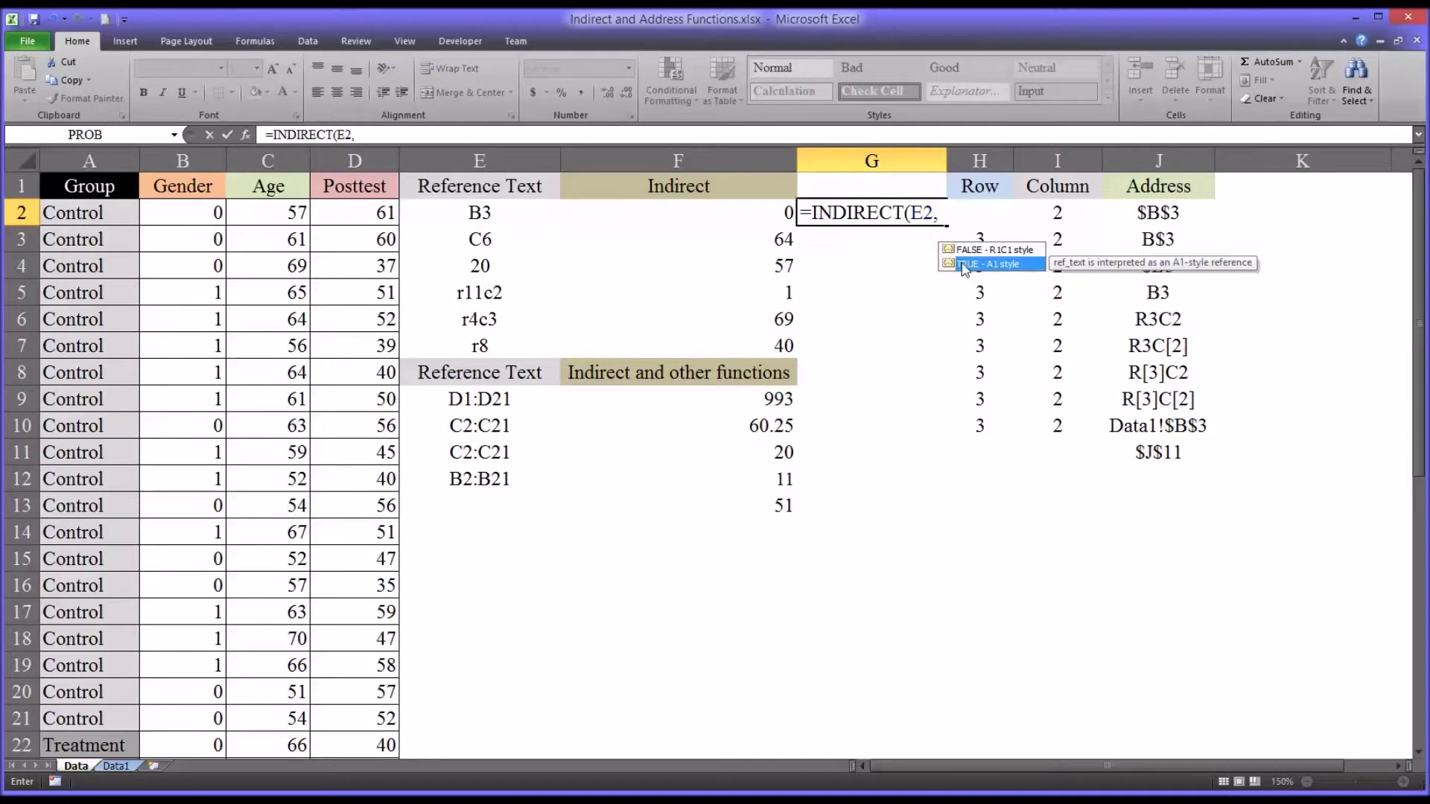
pyautogui.doubleClick(964, 265)
pyautogui.write(')')
pyautogui.press('Return')
pyautogui.click(890, 211)
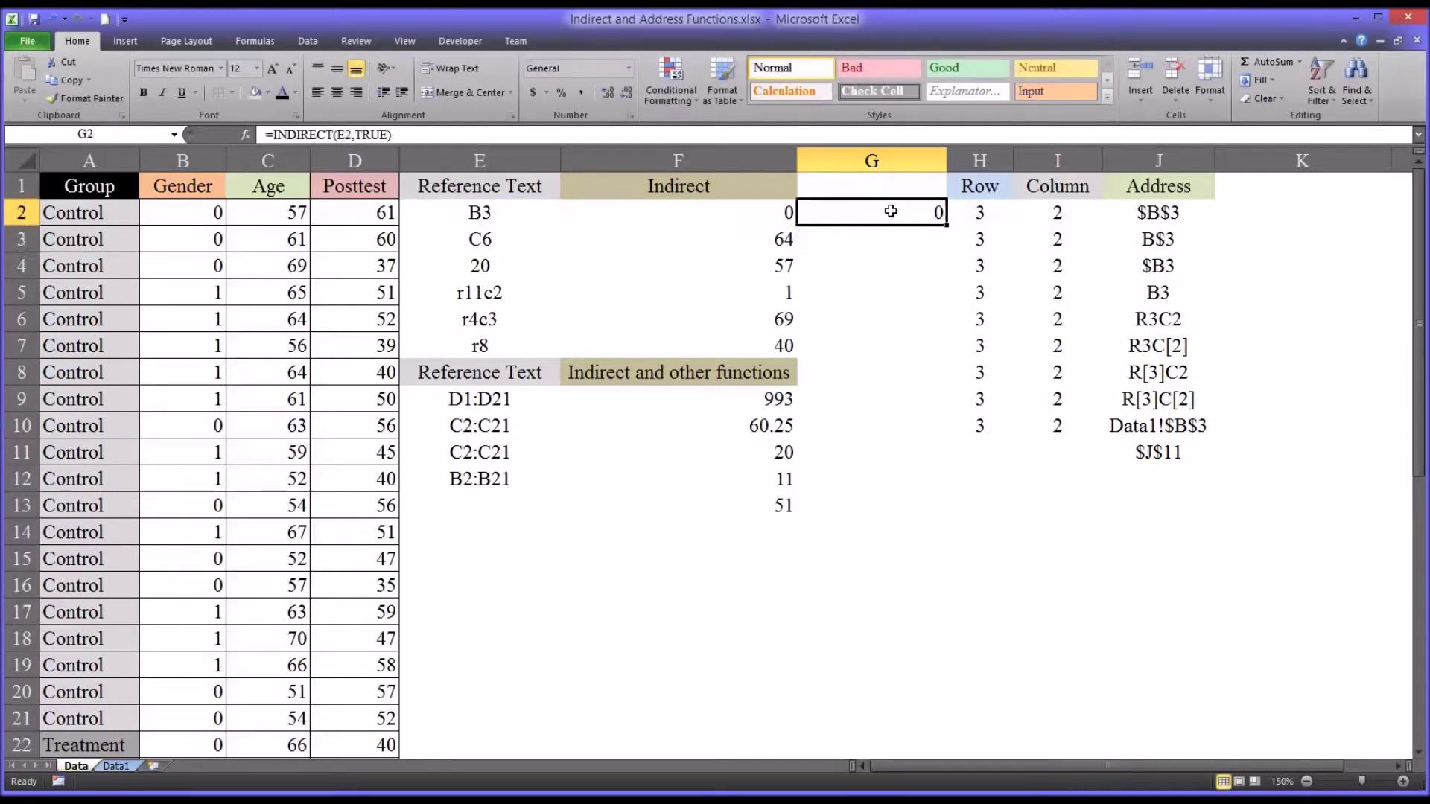
pyautogui.click(506, 215)
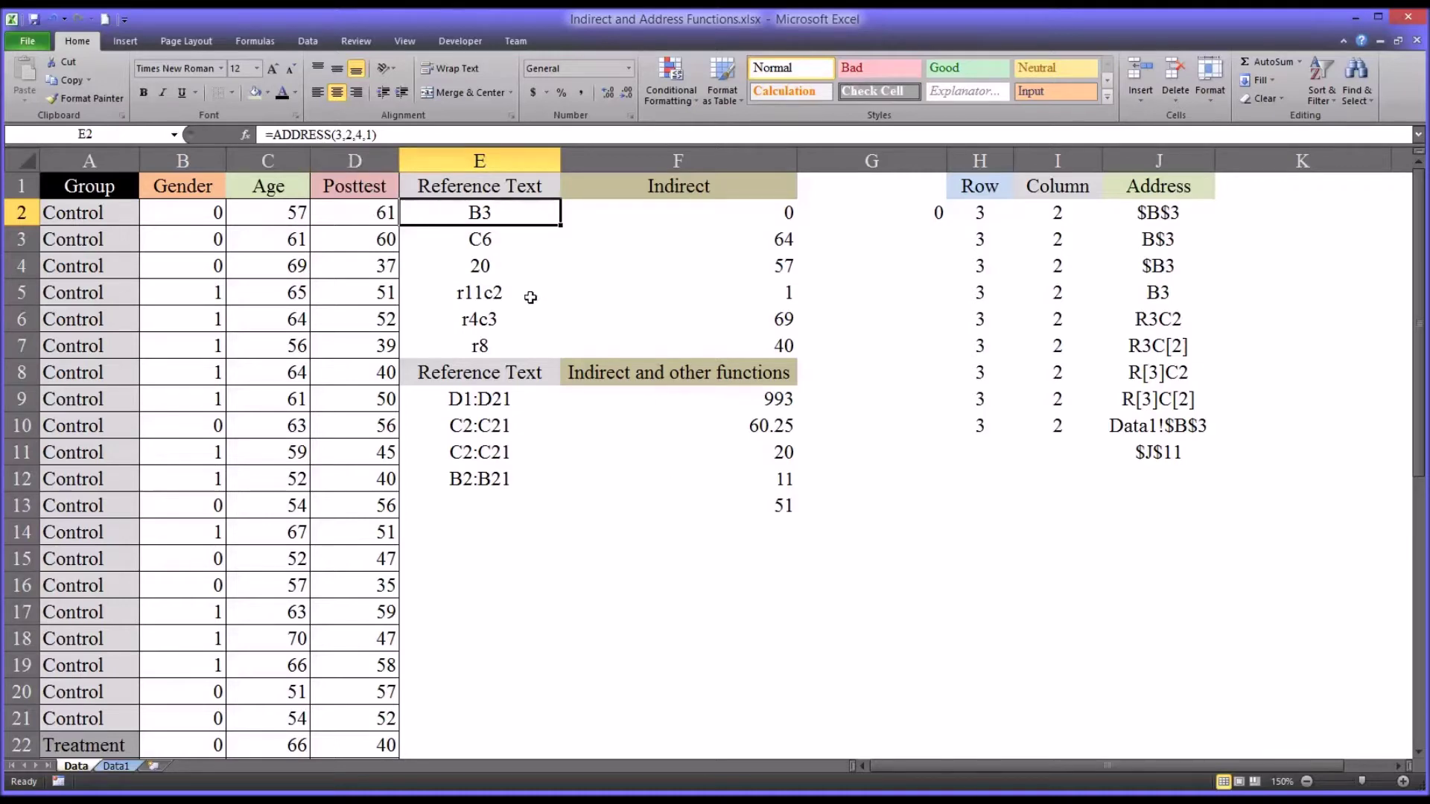
pyautogui.click(837, 216)
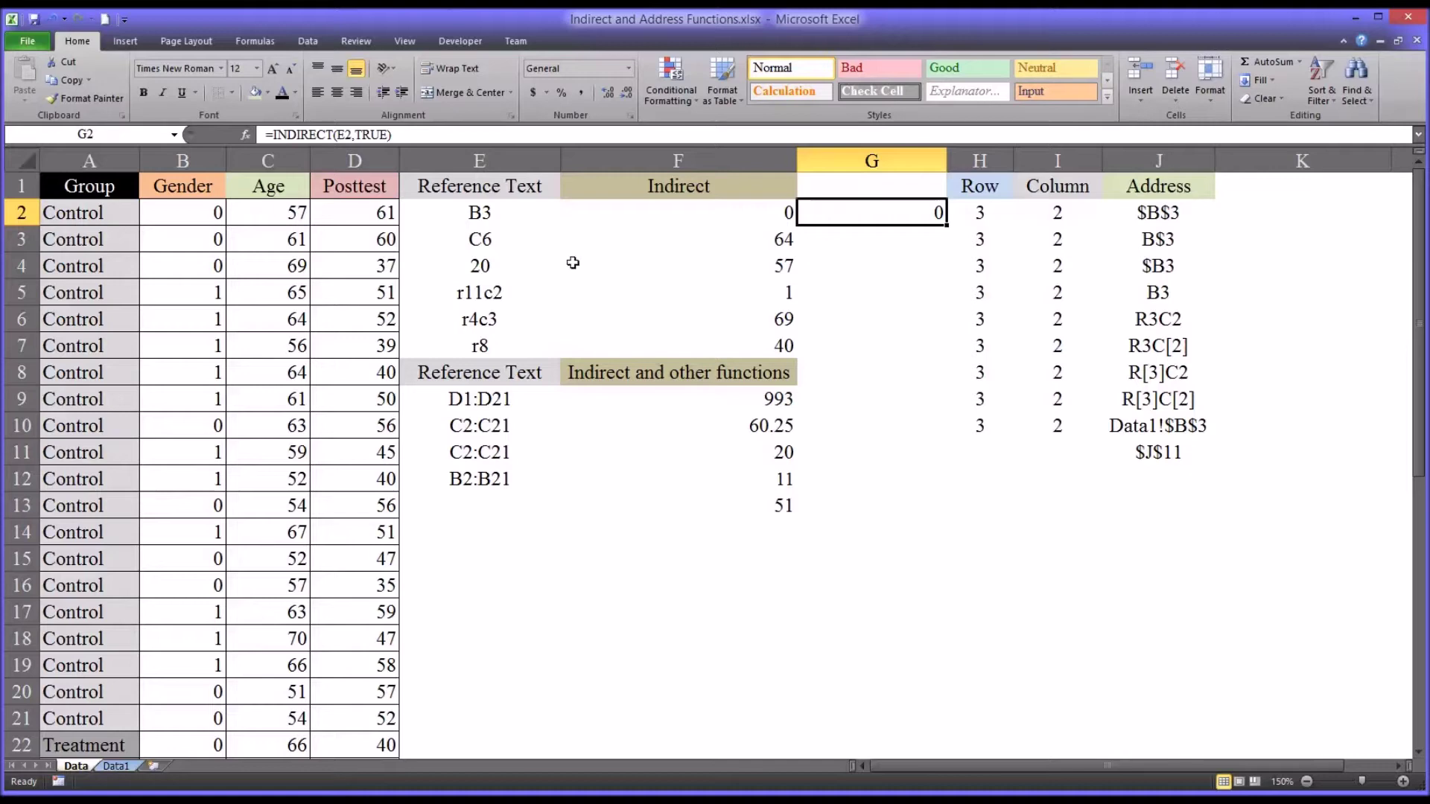
# Enter =INDIRECT(E3,TRUE) in G3 and check its result against cell C6 in the Age column
pyautogui.click(503, 243)
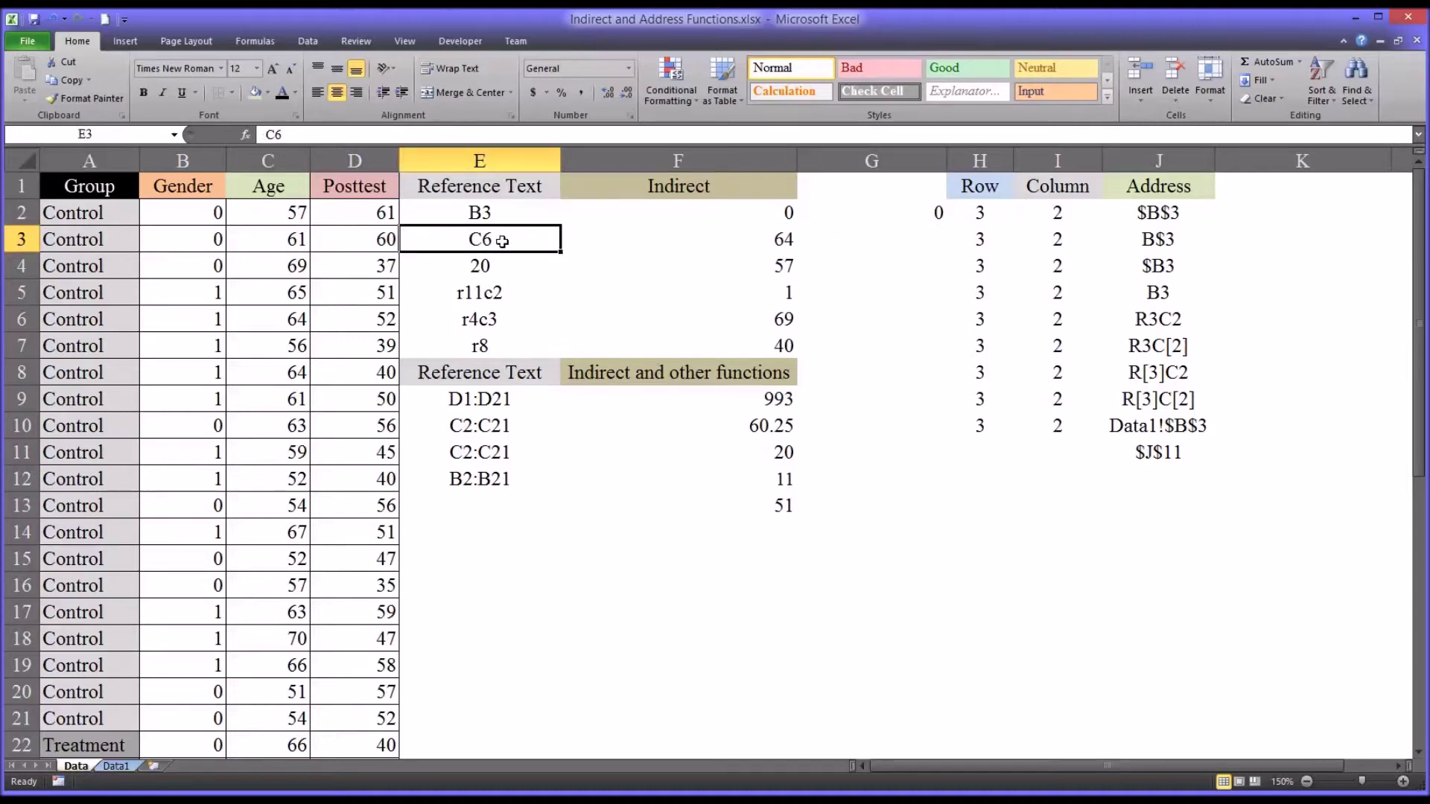
pyautogui.click(769, 245)
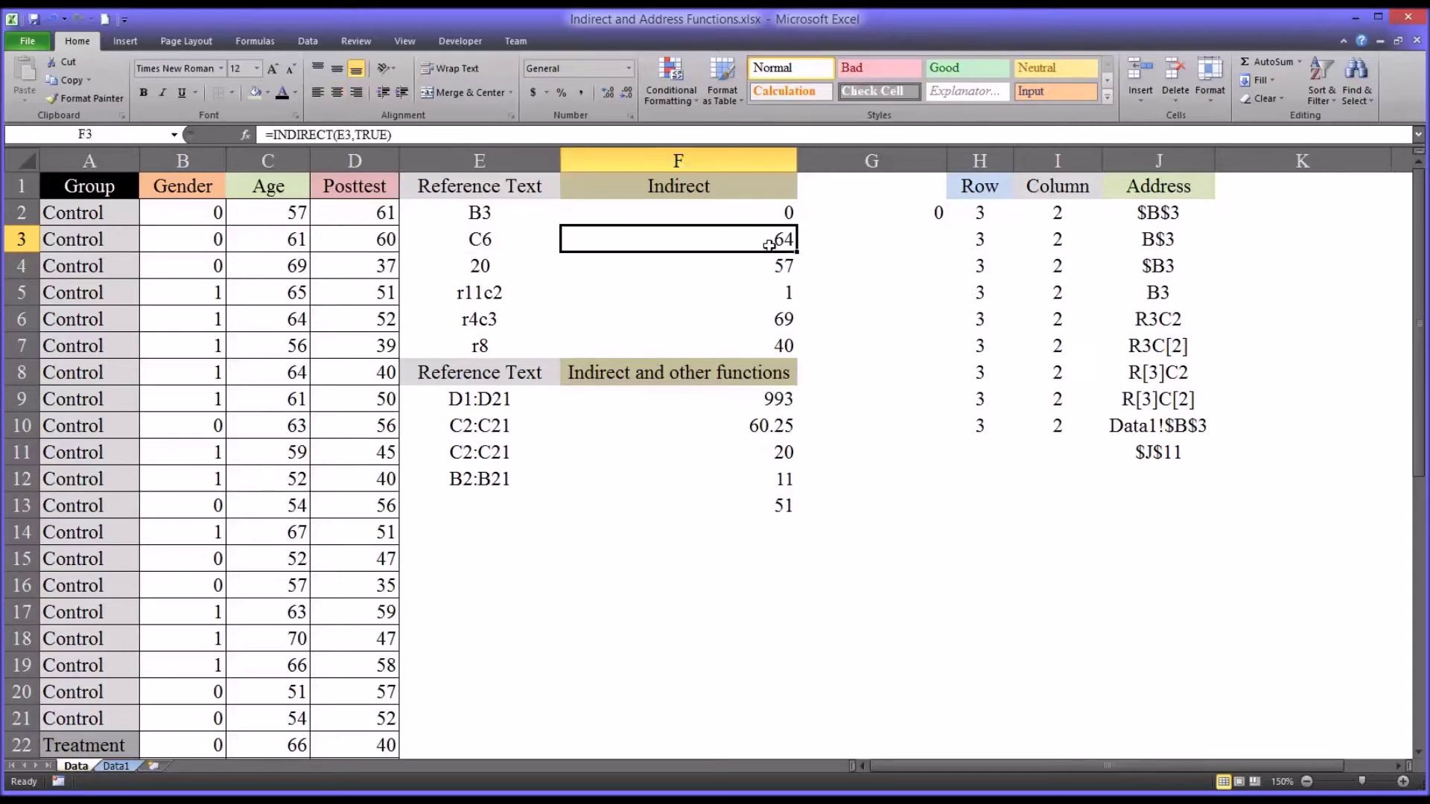
pyautogui.click(846, 246)
pyautogui.write('=in')
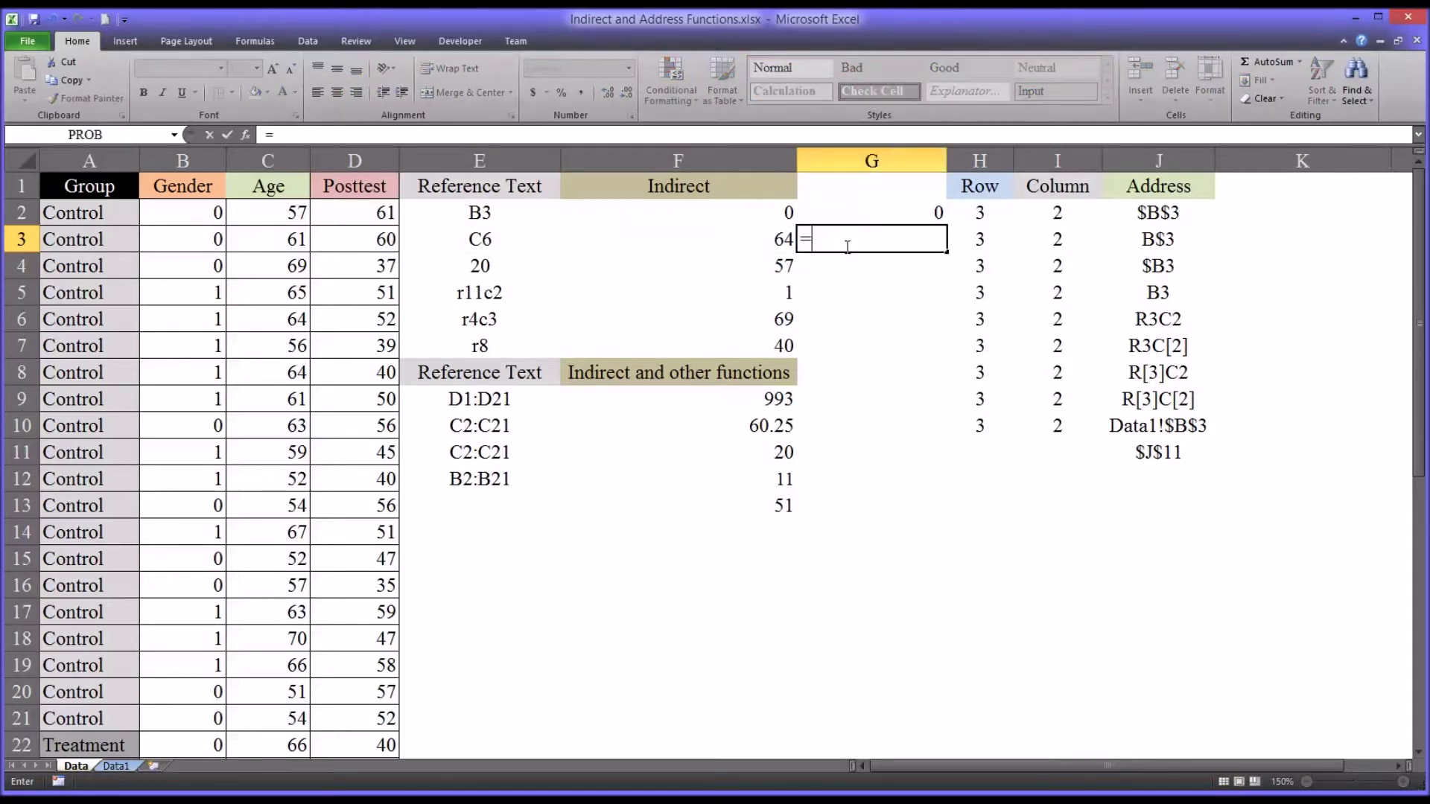
pyautogui.press('Down')
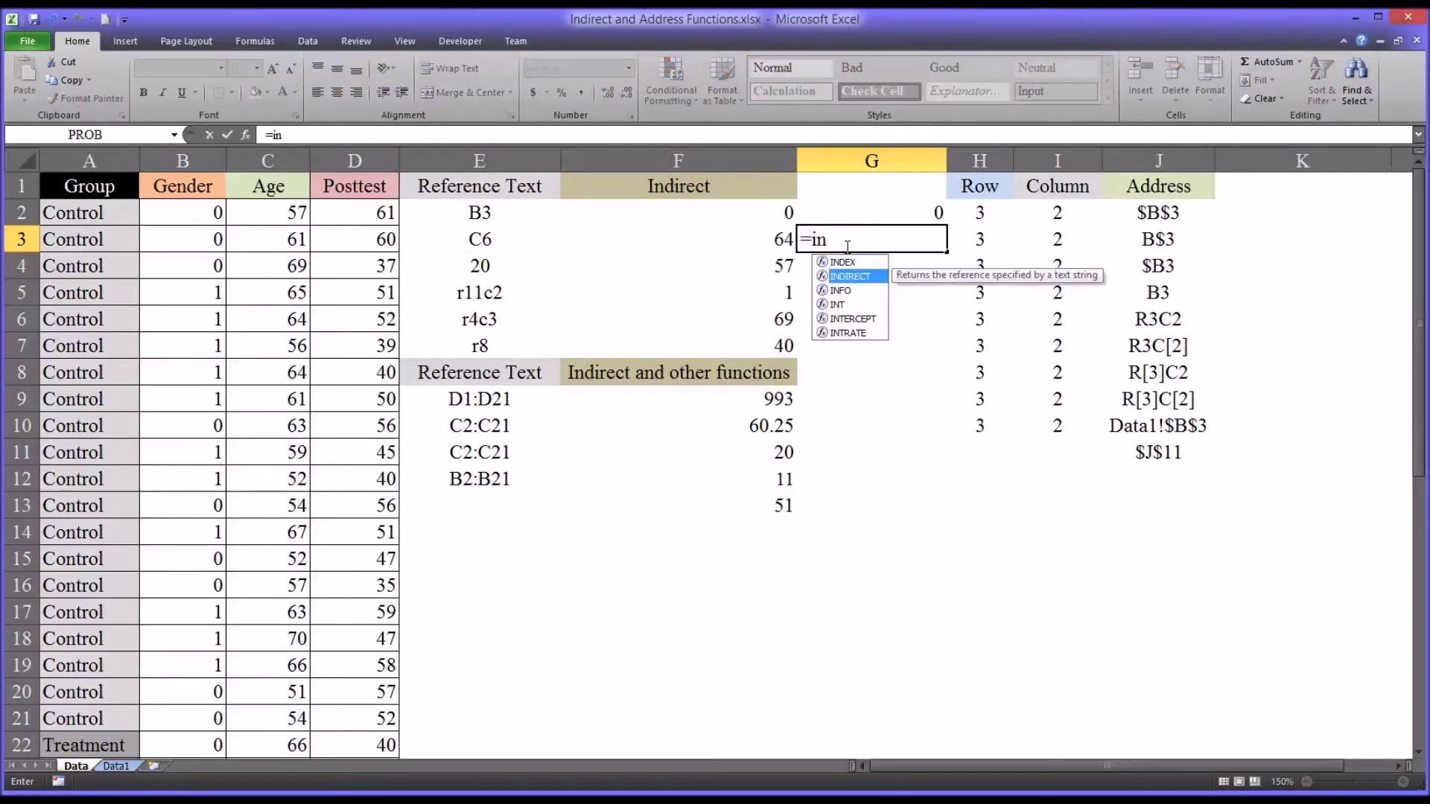
pyautogui.press('Tab')
pyautogui.click(458, 243)
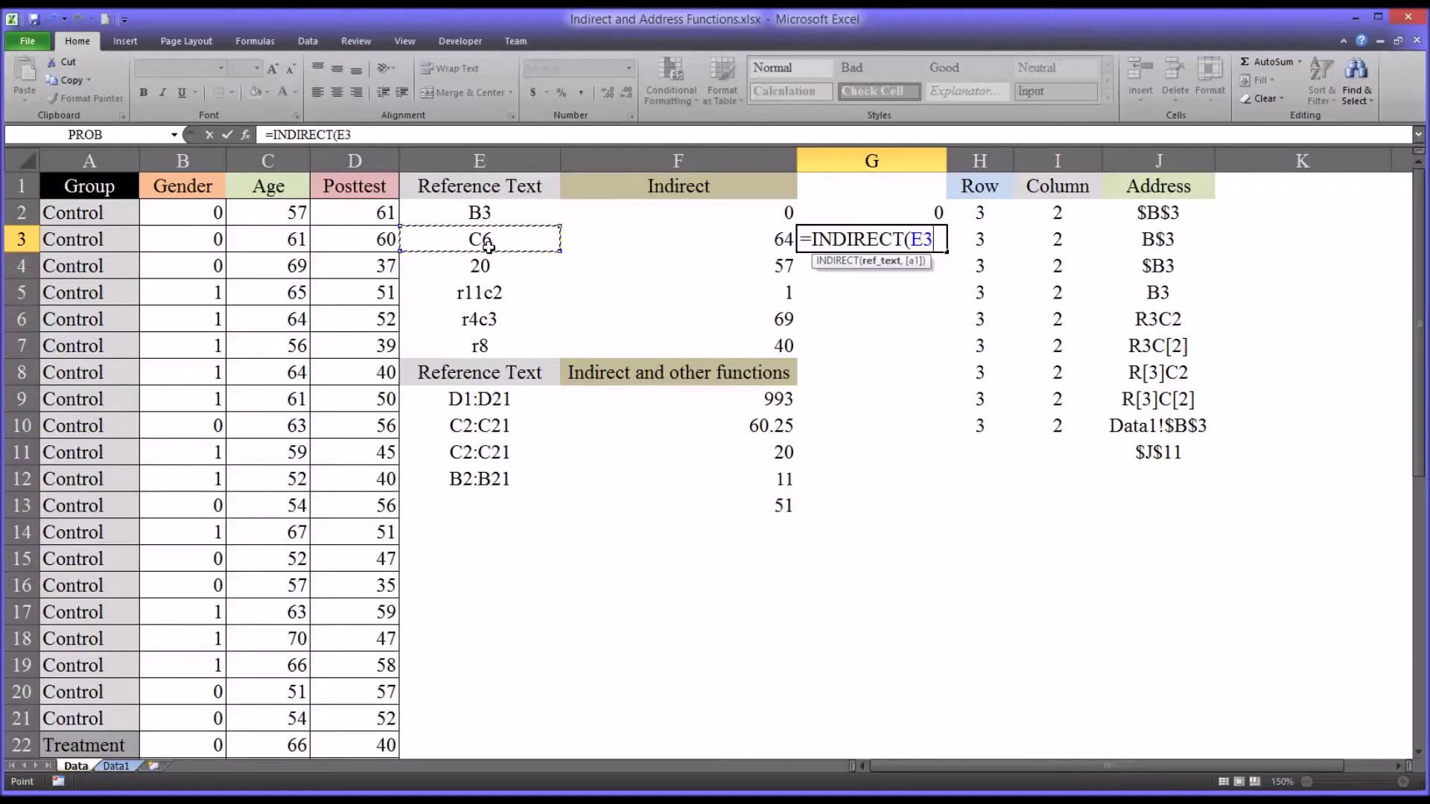
pyautogui.write(',')
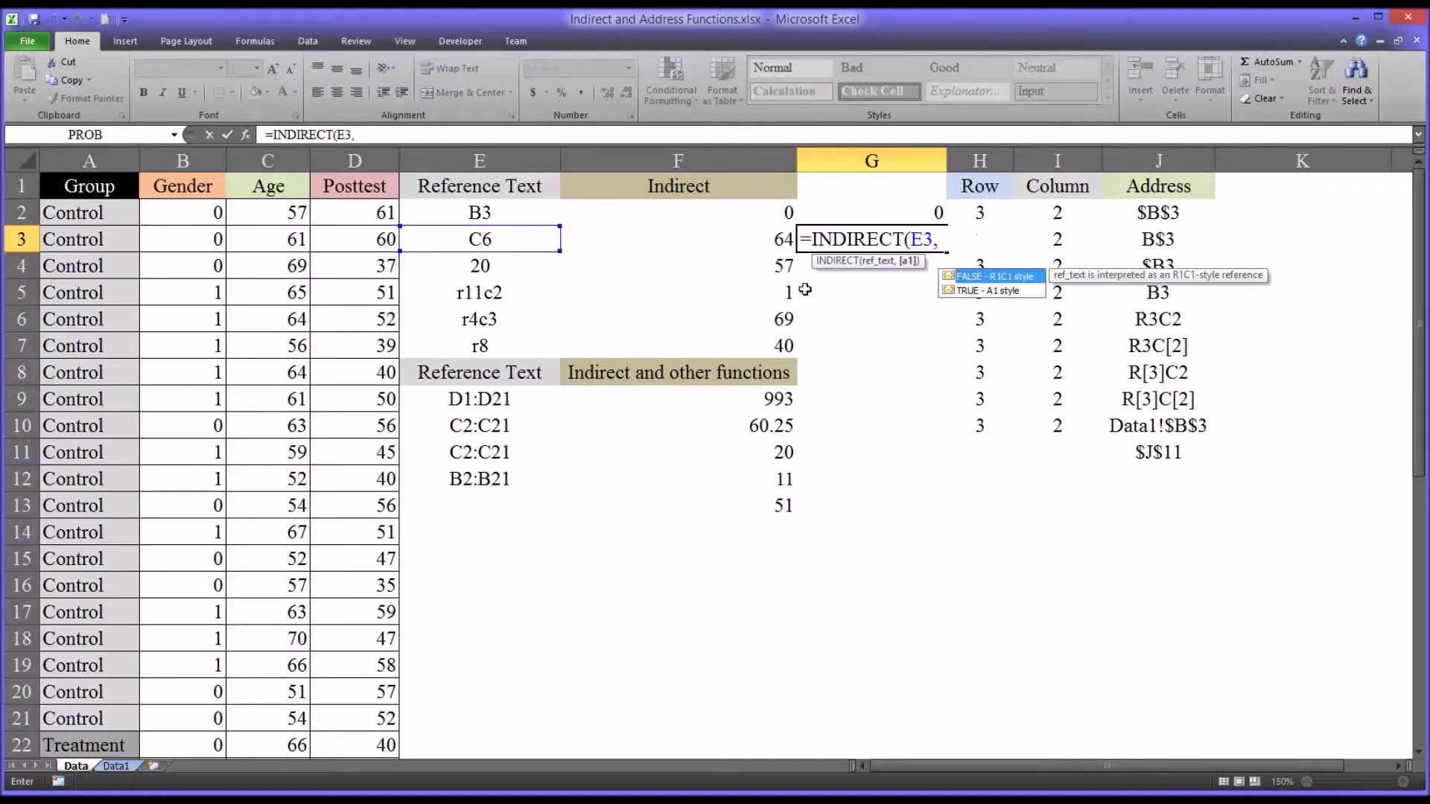
pyautogui.doubleClick(985, 291)
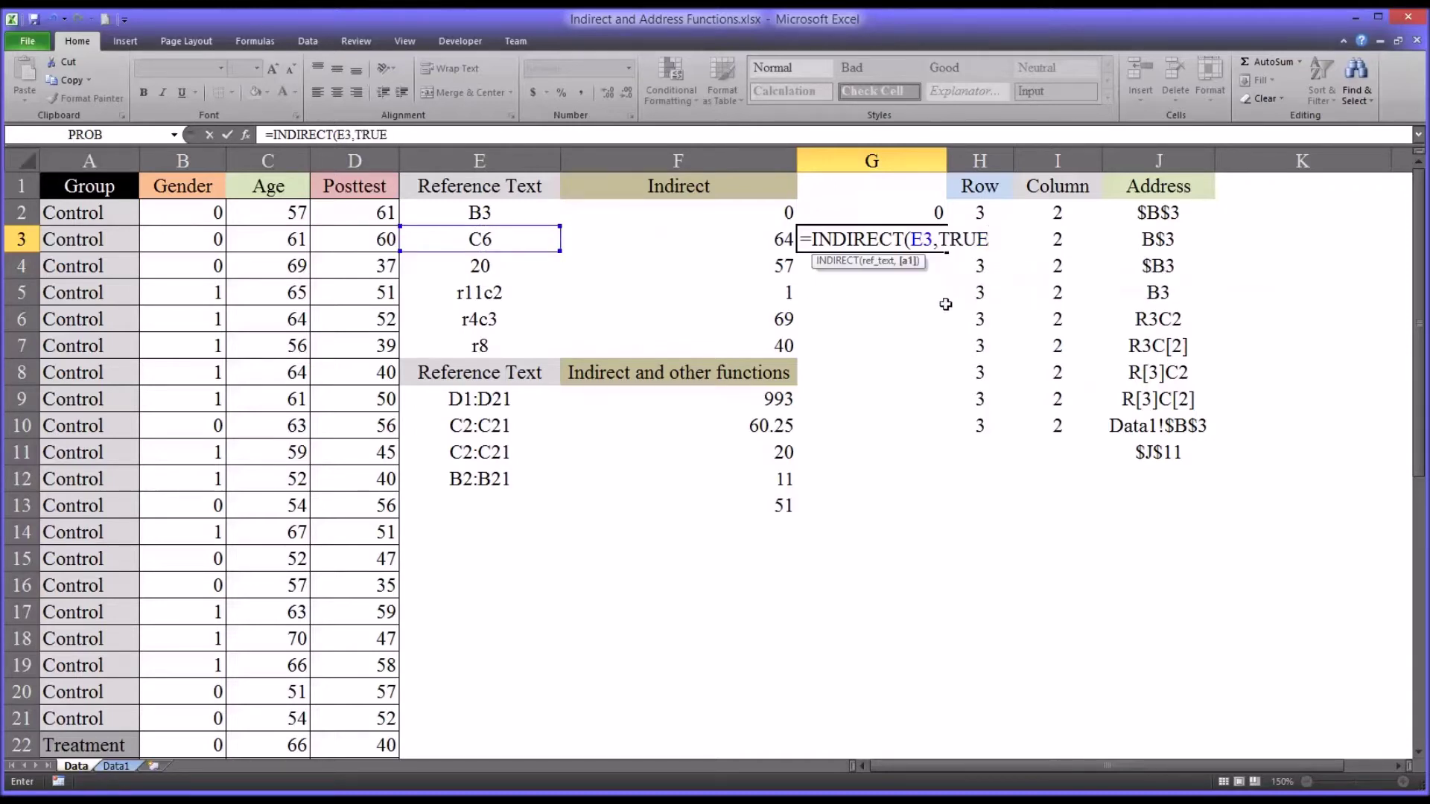
pyautogui.write(')')
pyautogui.press('Return')
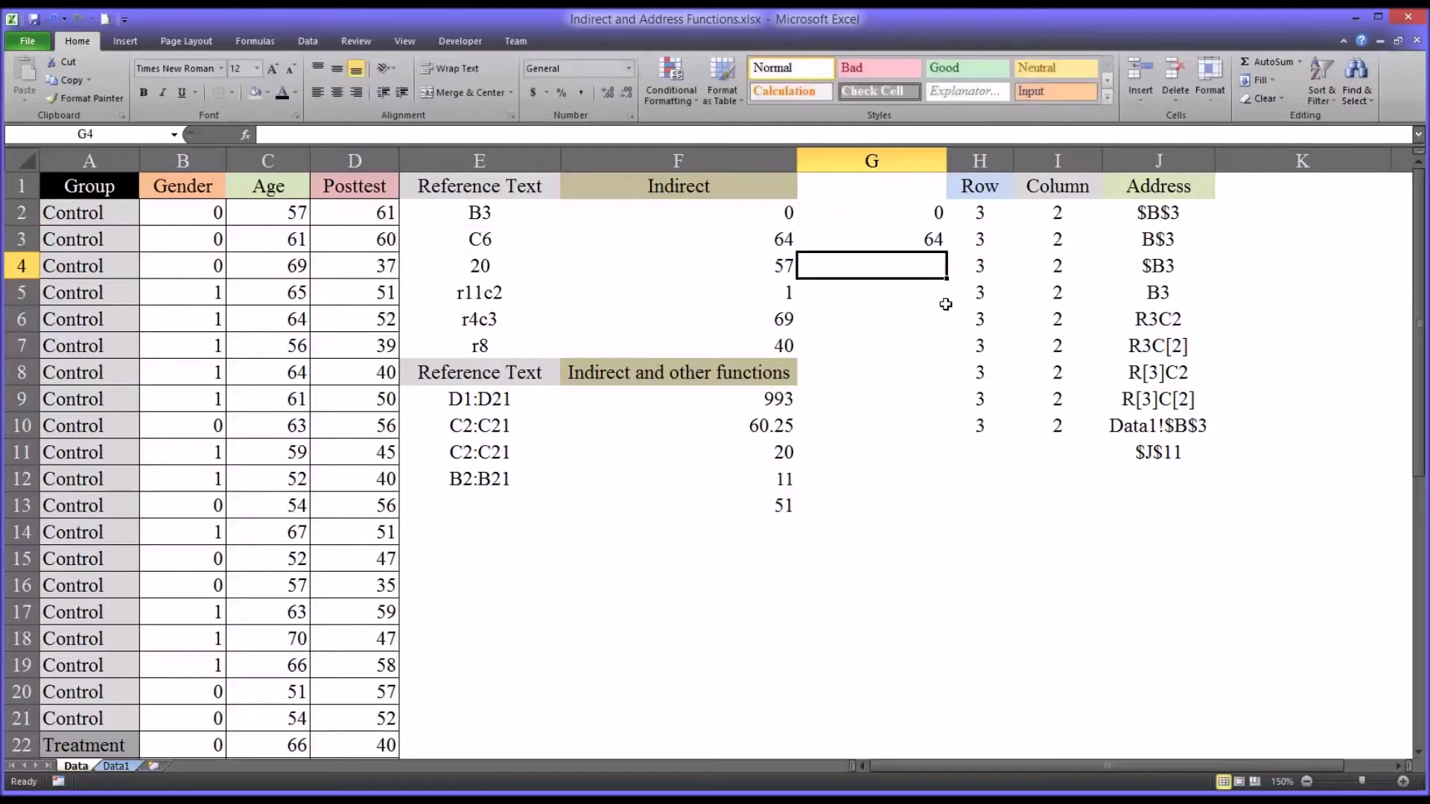
pyautogui.click(862, 245)
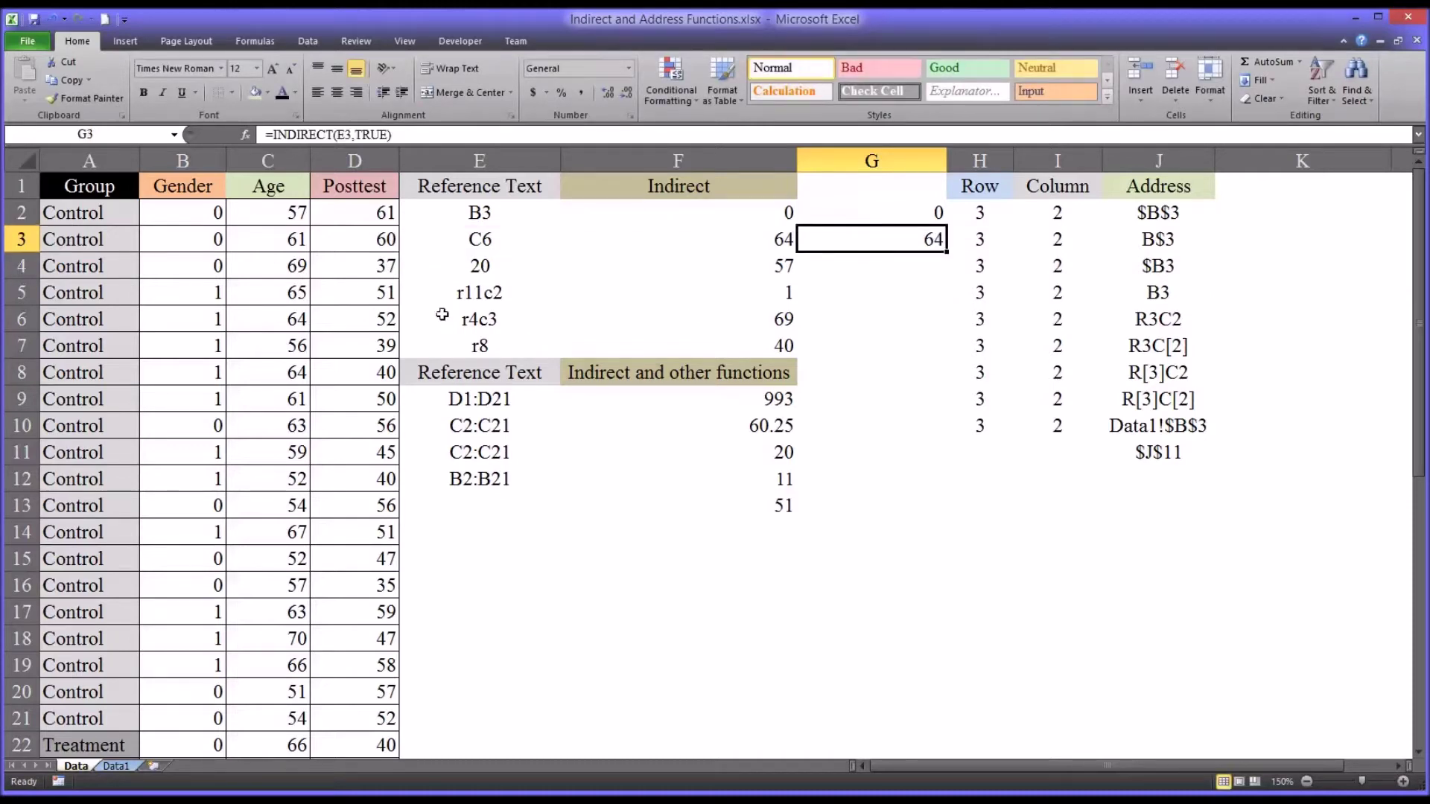
pyautogui.click(266, 161)
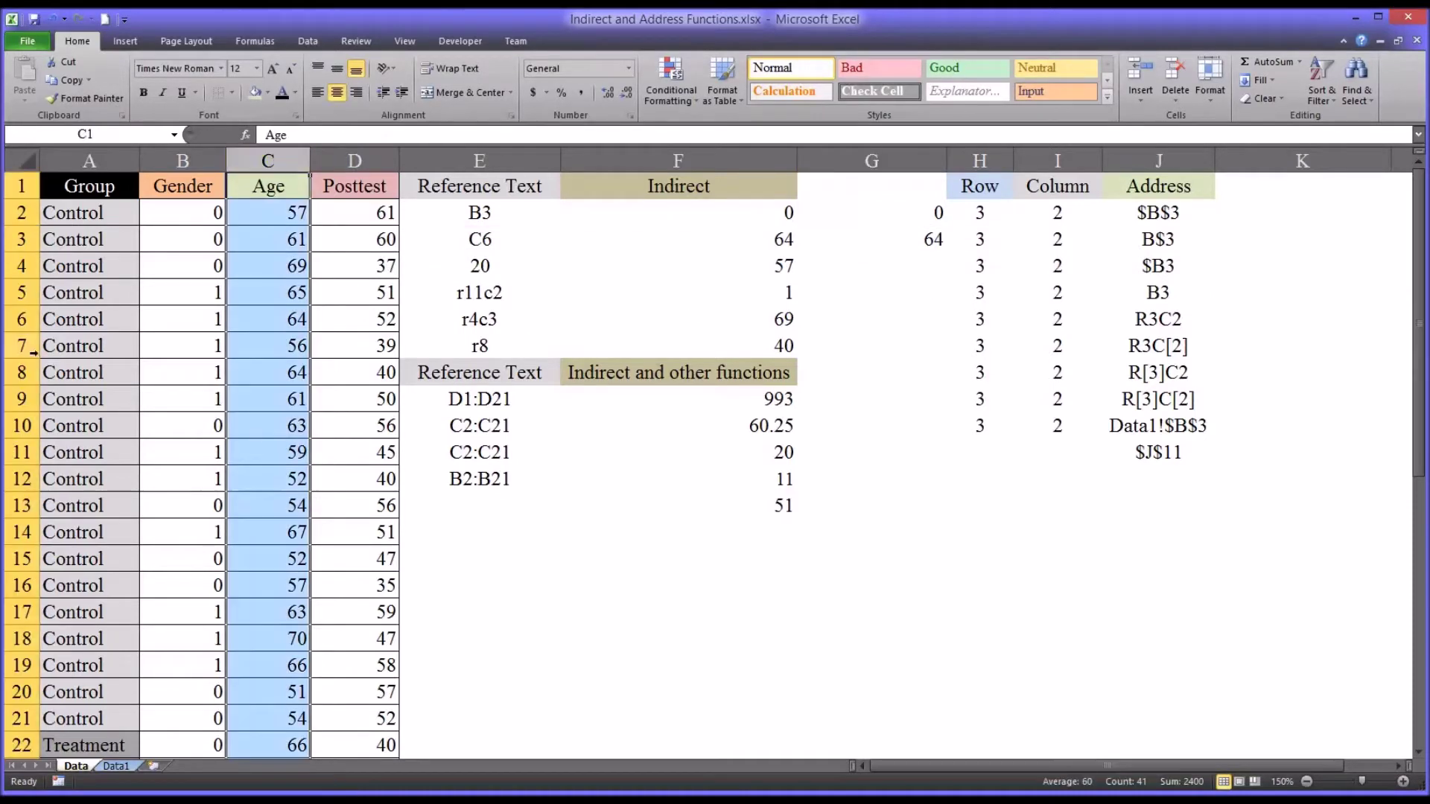
pyautogui.click(276, 326)
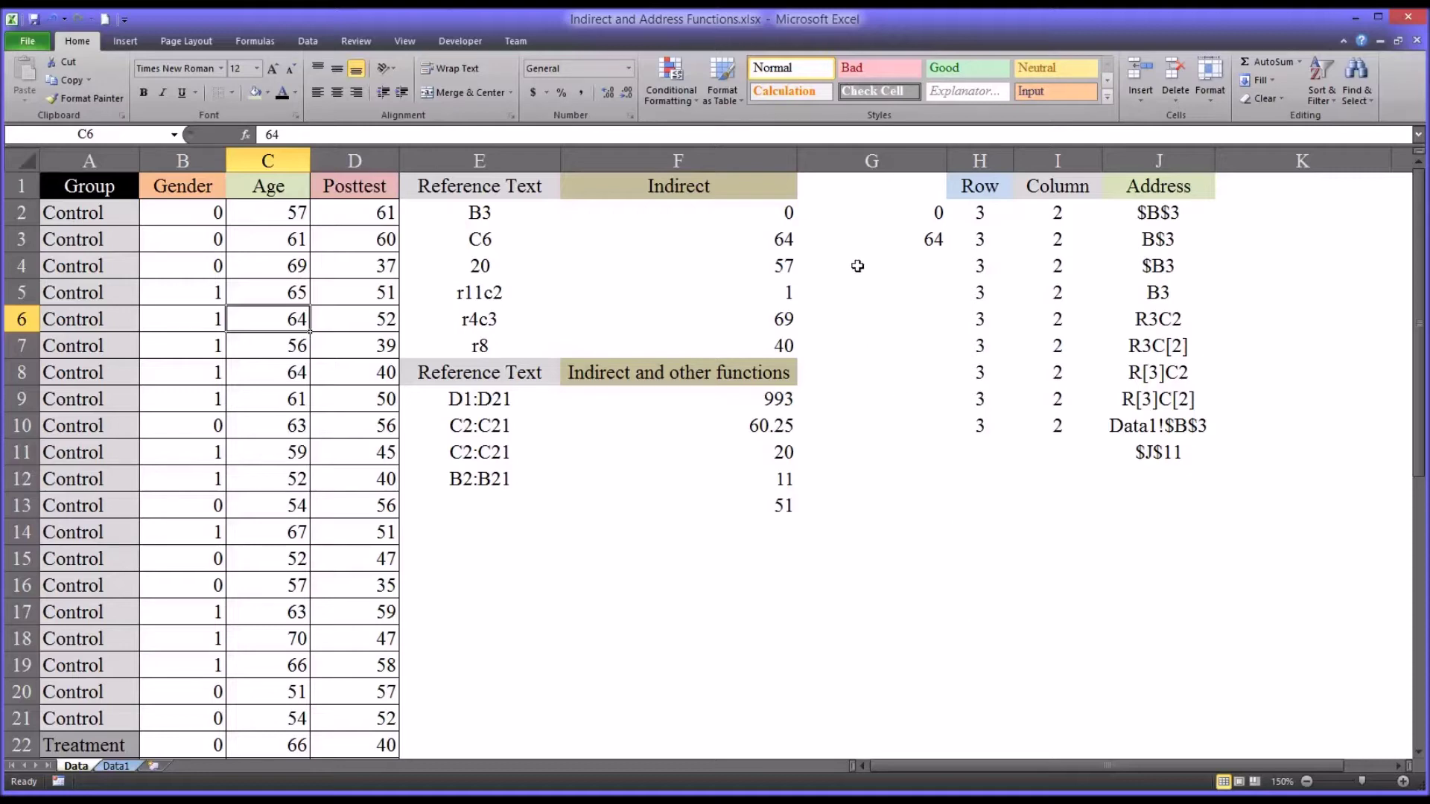
# Examine the formula in F4 and how its row number in E4 points to cell D20 in the Posttest column
pyautogui.click(787, 266)
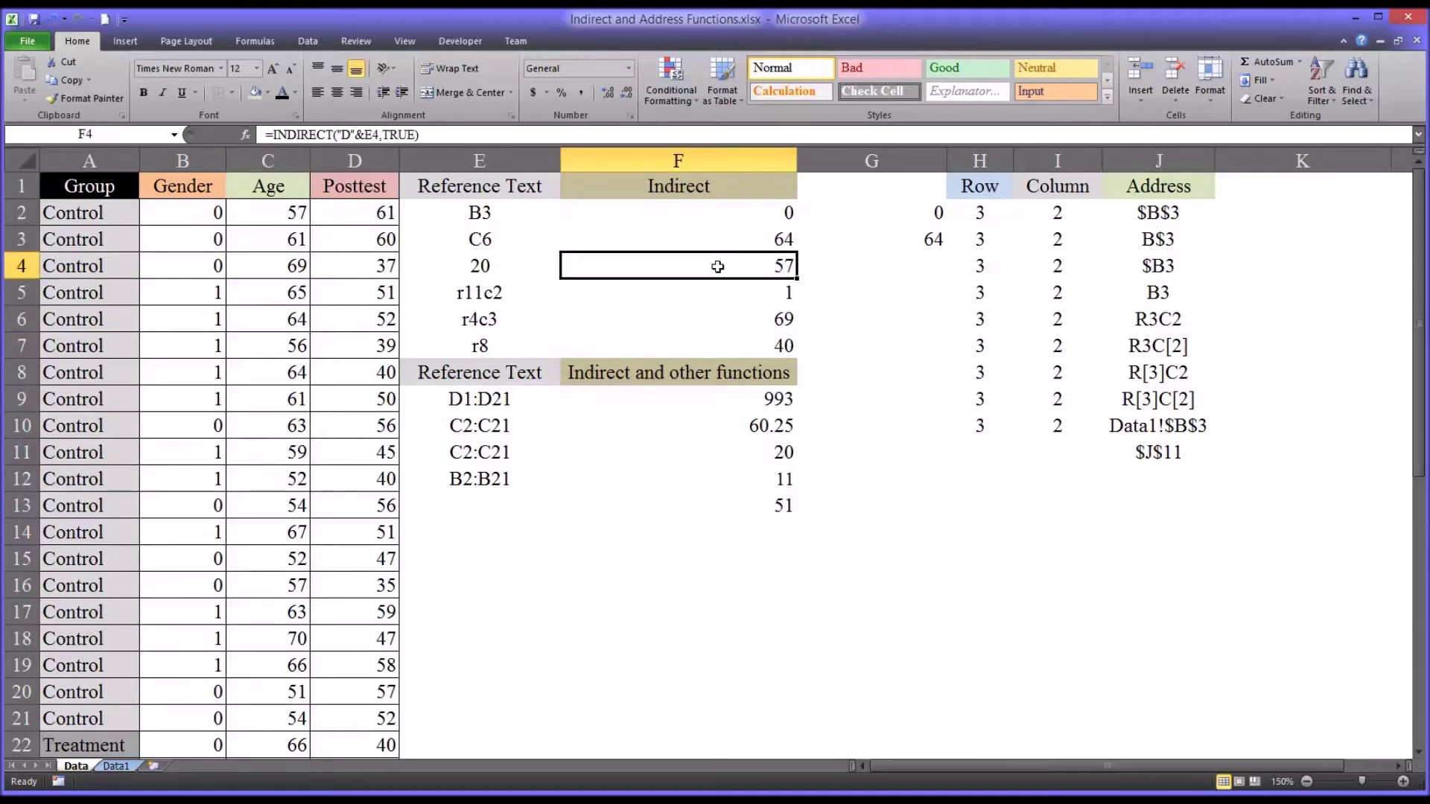
pyautogui.click(514, 267)
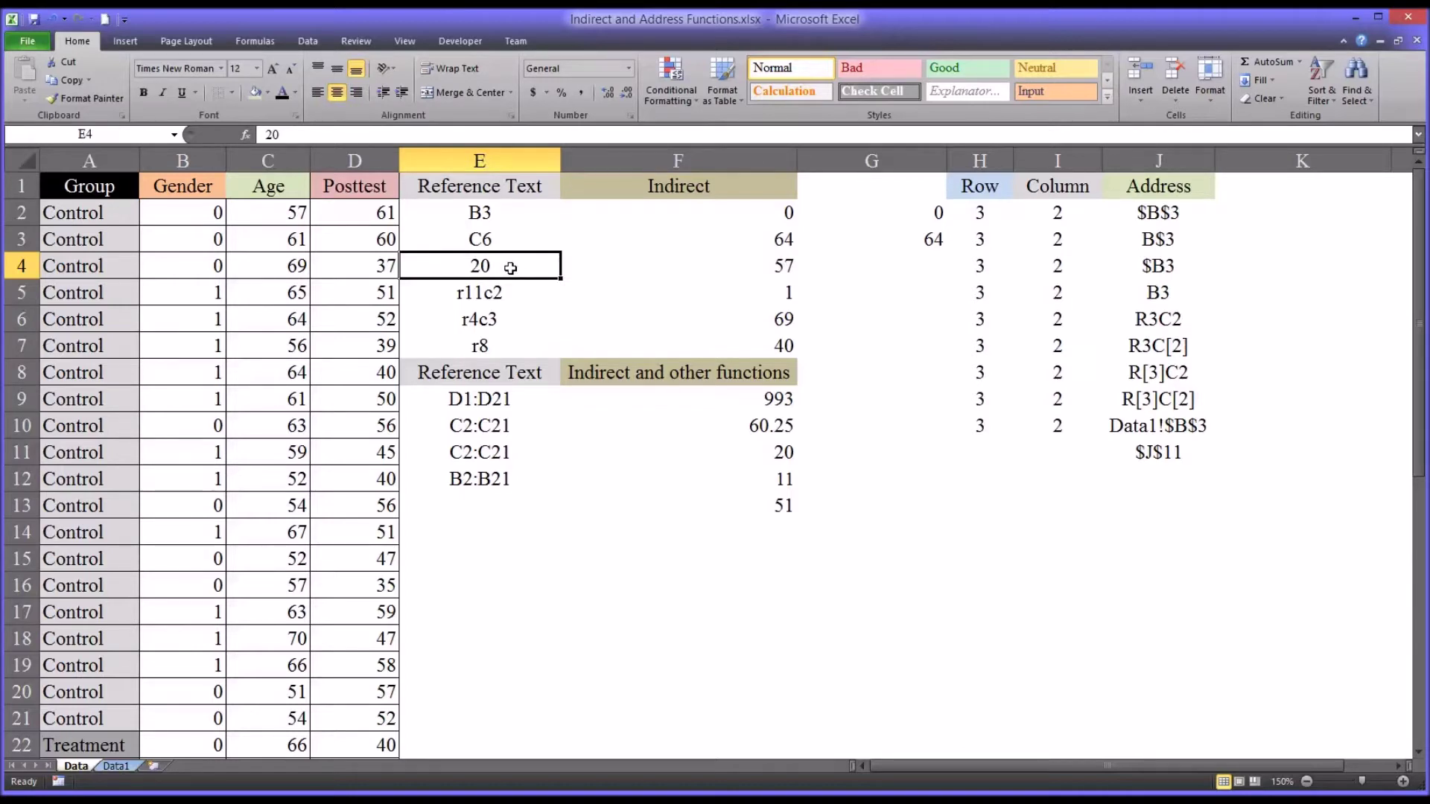
pyautogui.click(337, 188)
pyautogui.hotkey('ctrl', 'shift', 'Down')
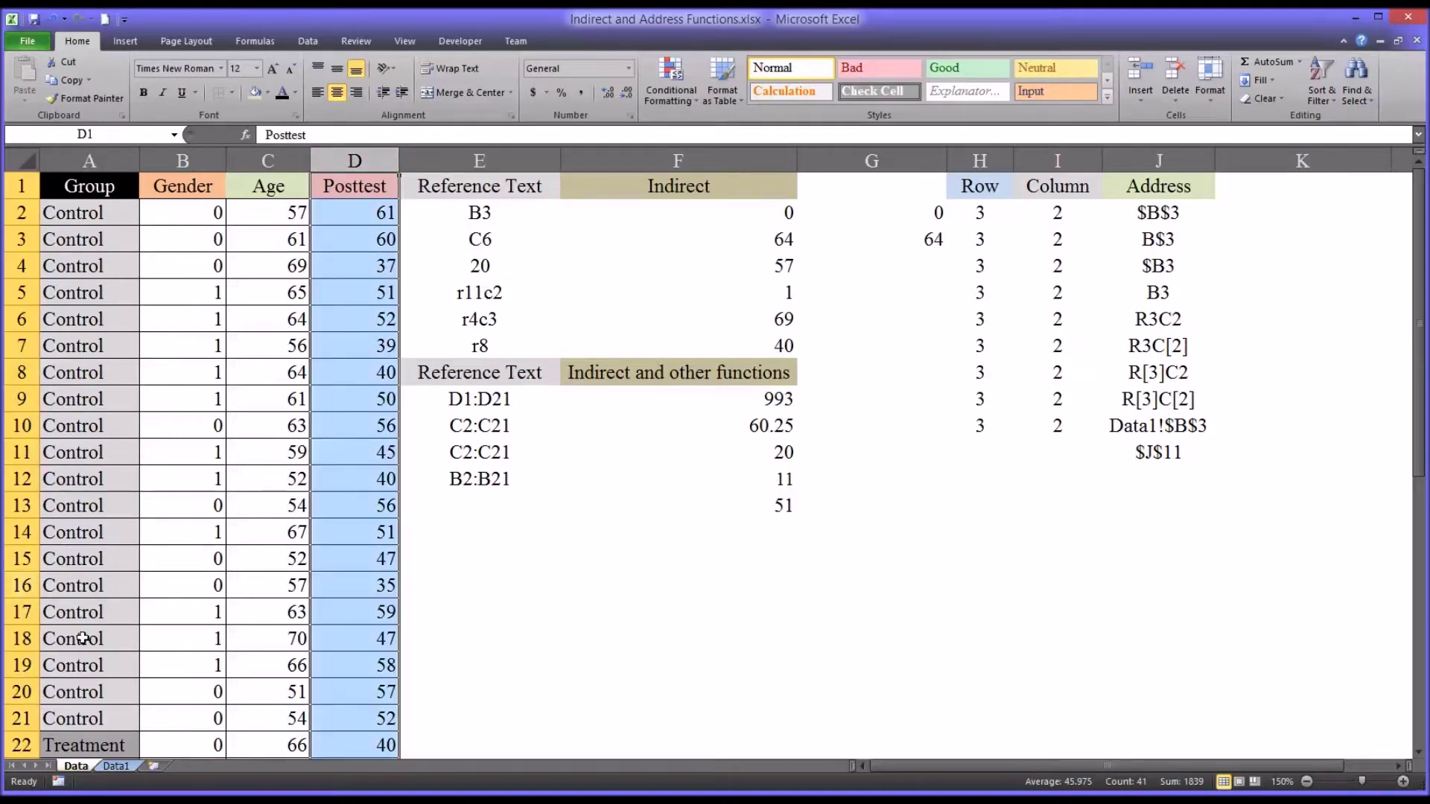
pyautogui.click(347, 700)
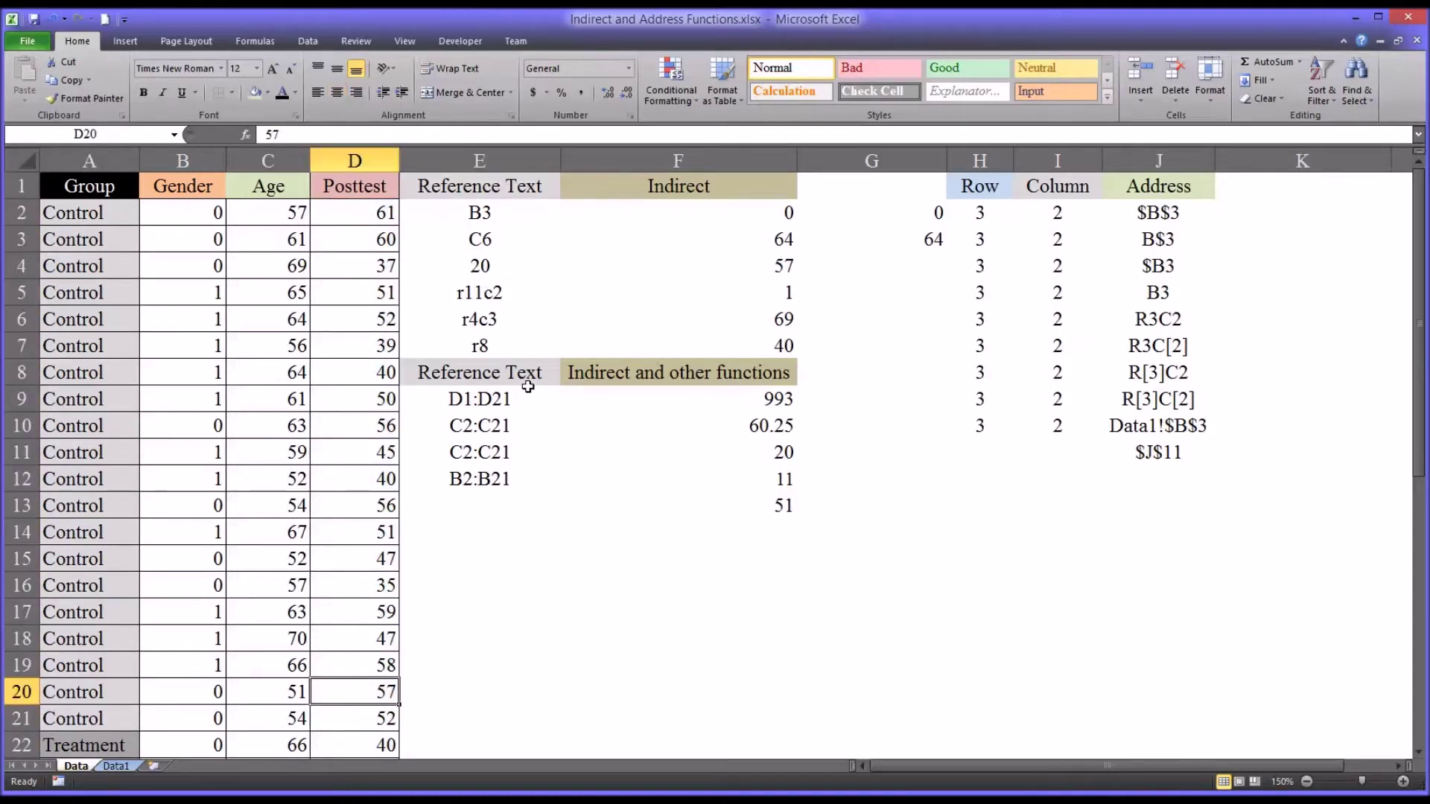
pyautogui.click(451, 270)
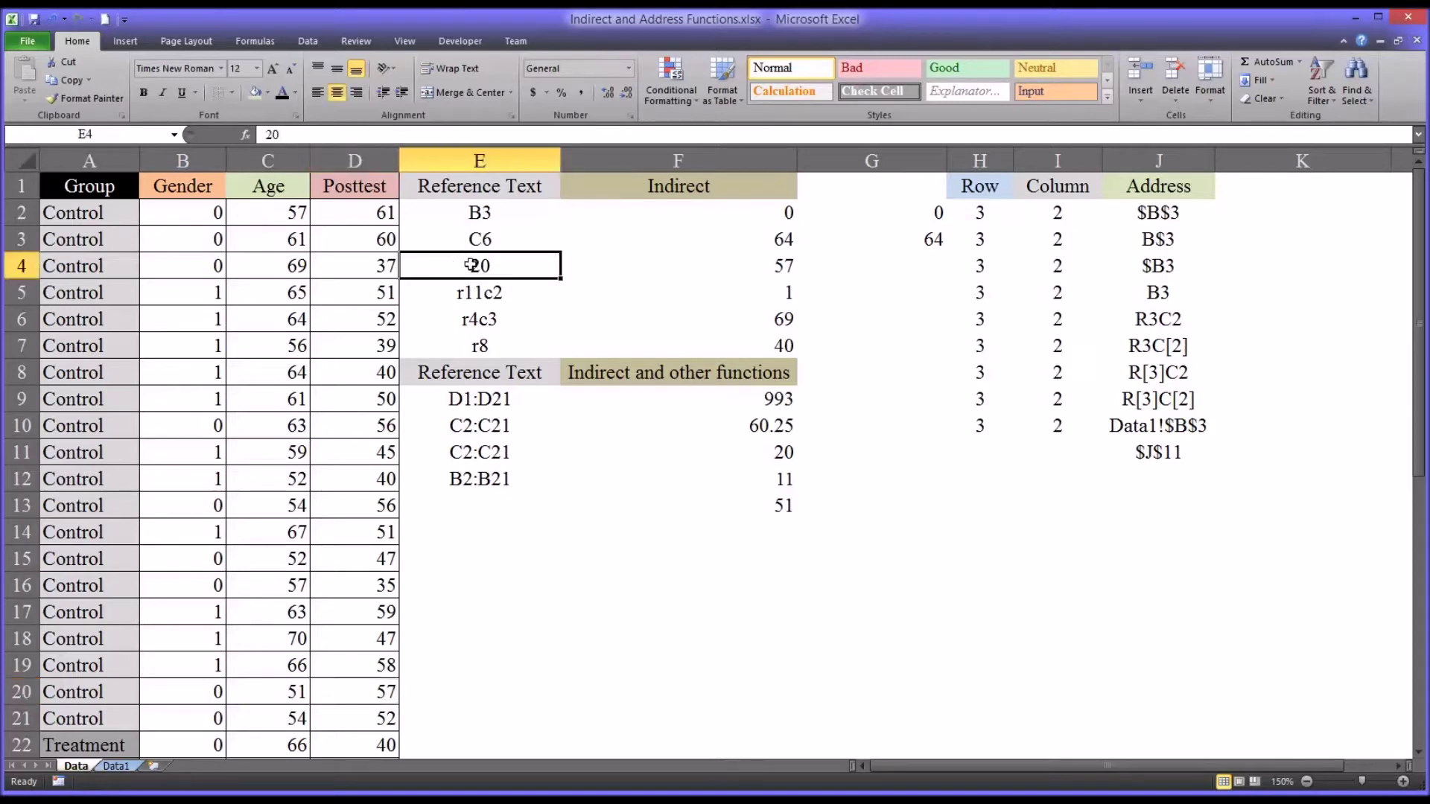
# Enter =INDIRECT("D"&E4,TRUE) in G4 to join column letter D with the row number held in E4
pyautogui.click(852, 273)
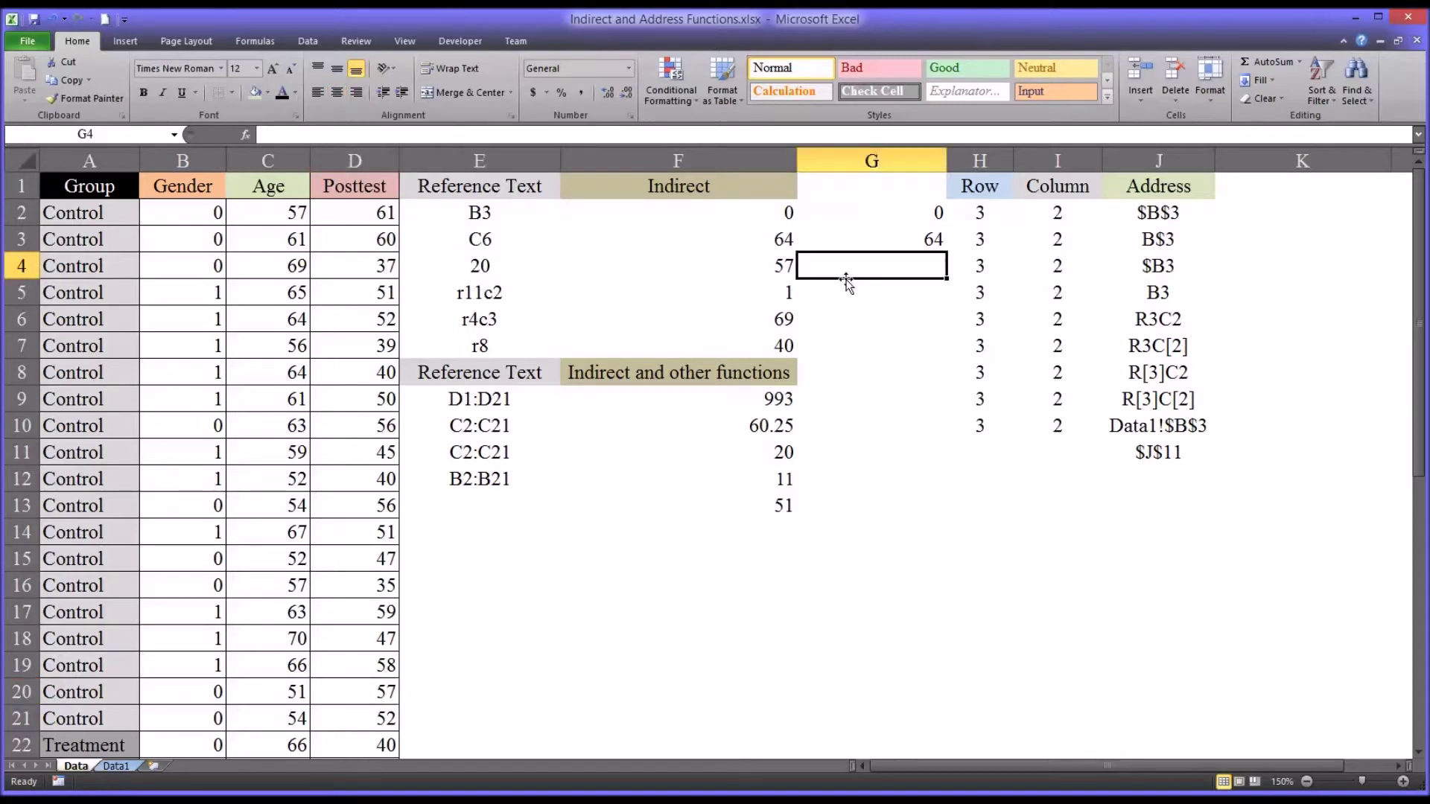
pyautogui.write('=i')
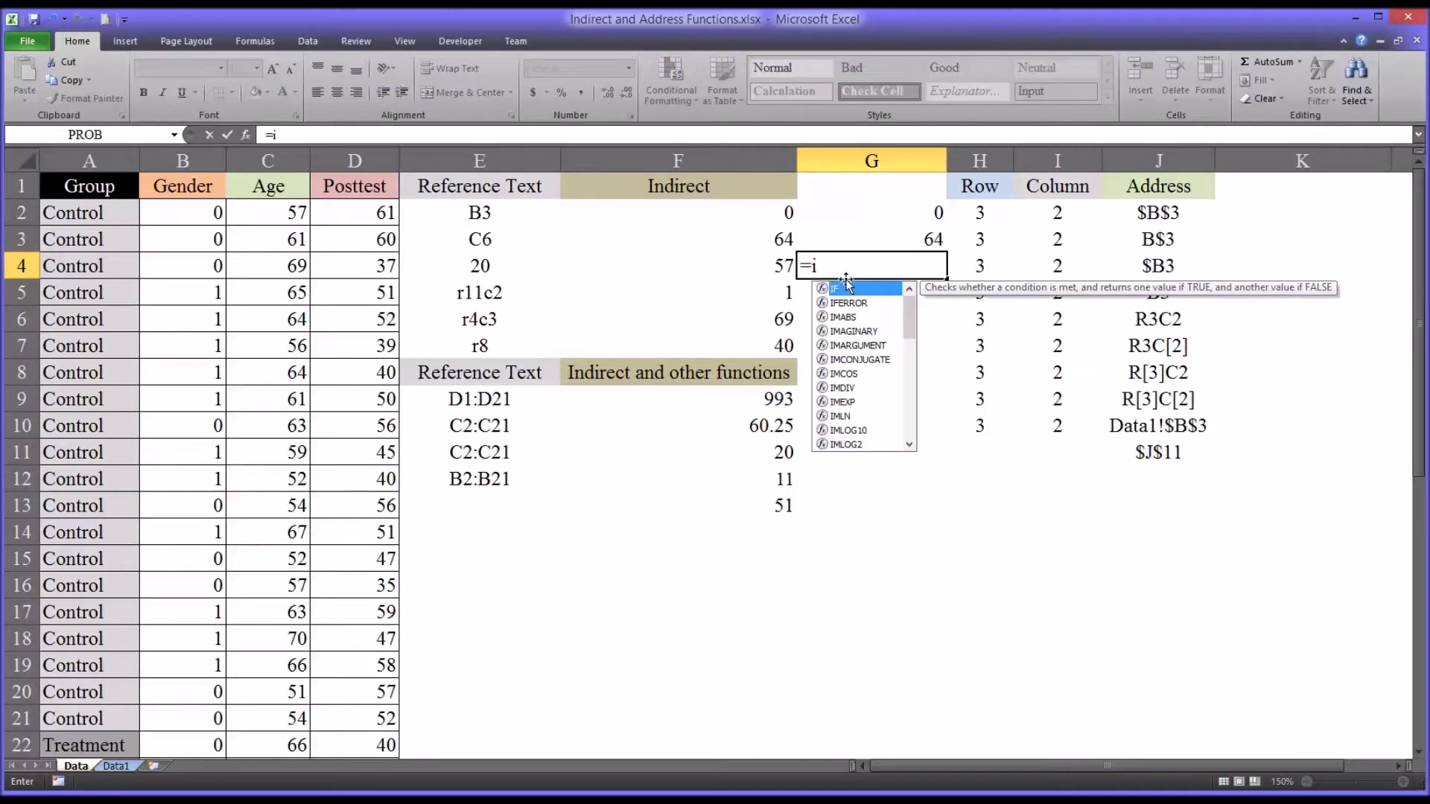
pyautogui.write('n')
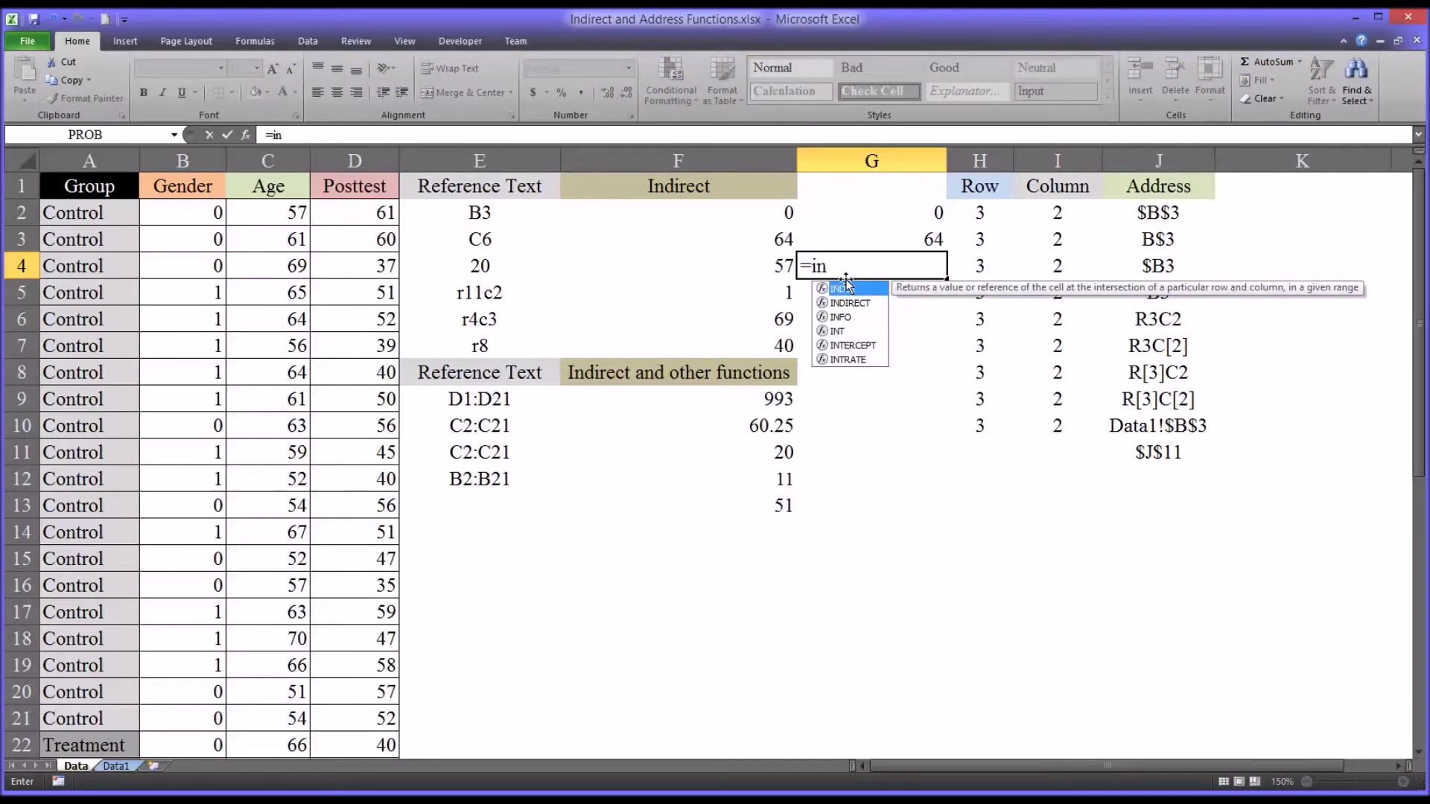
pyautogui.press('Down')
pyautogui.press('Tab')
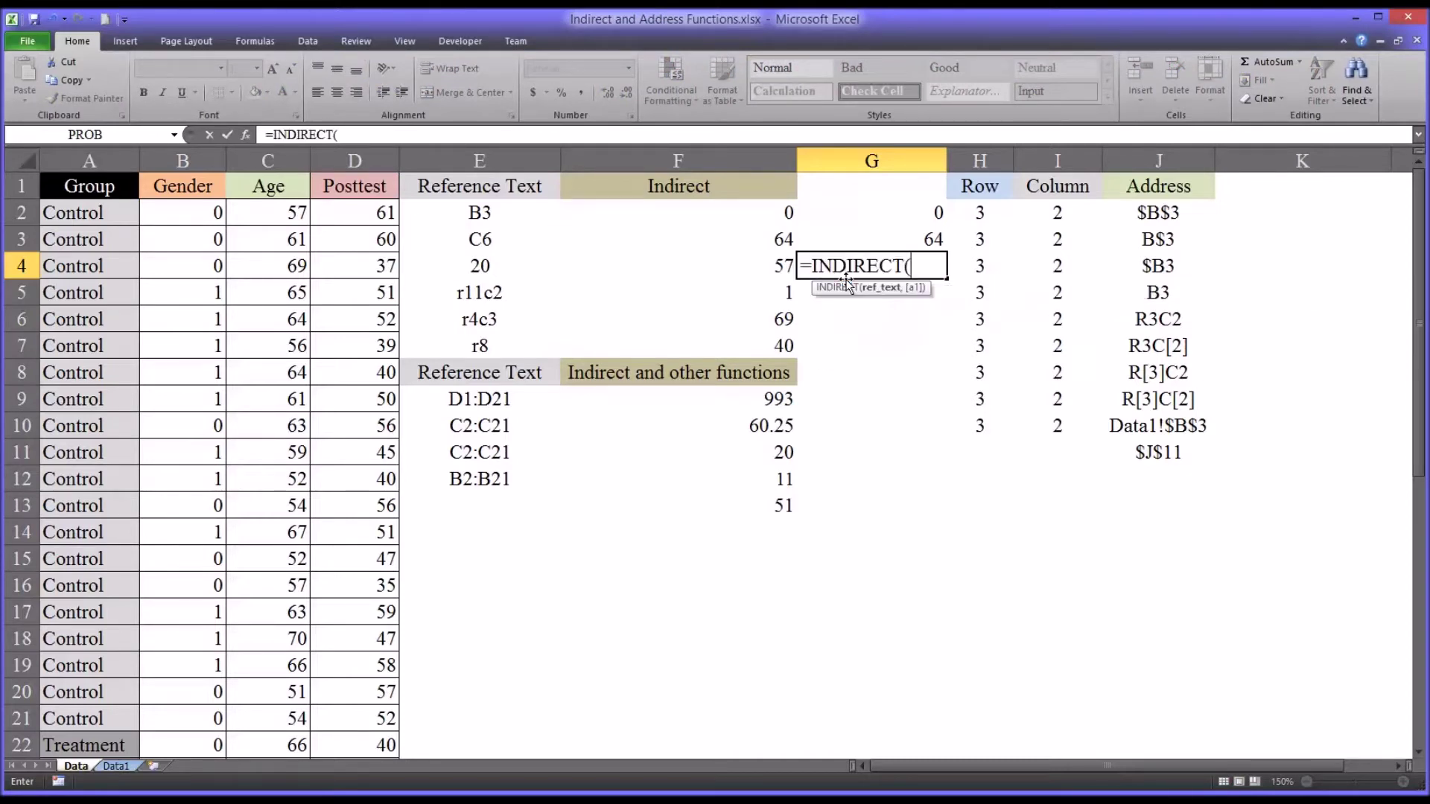
pyautogui.write('"D"&')
pyautogui.click(484, 266)
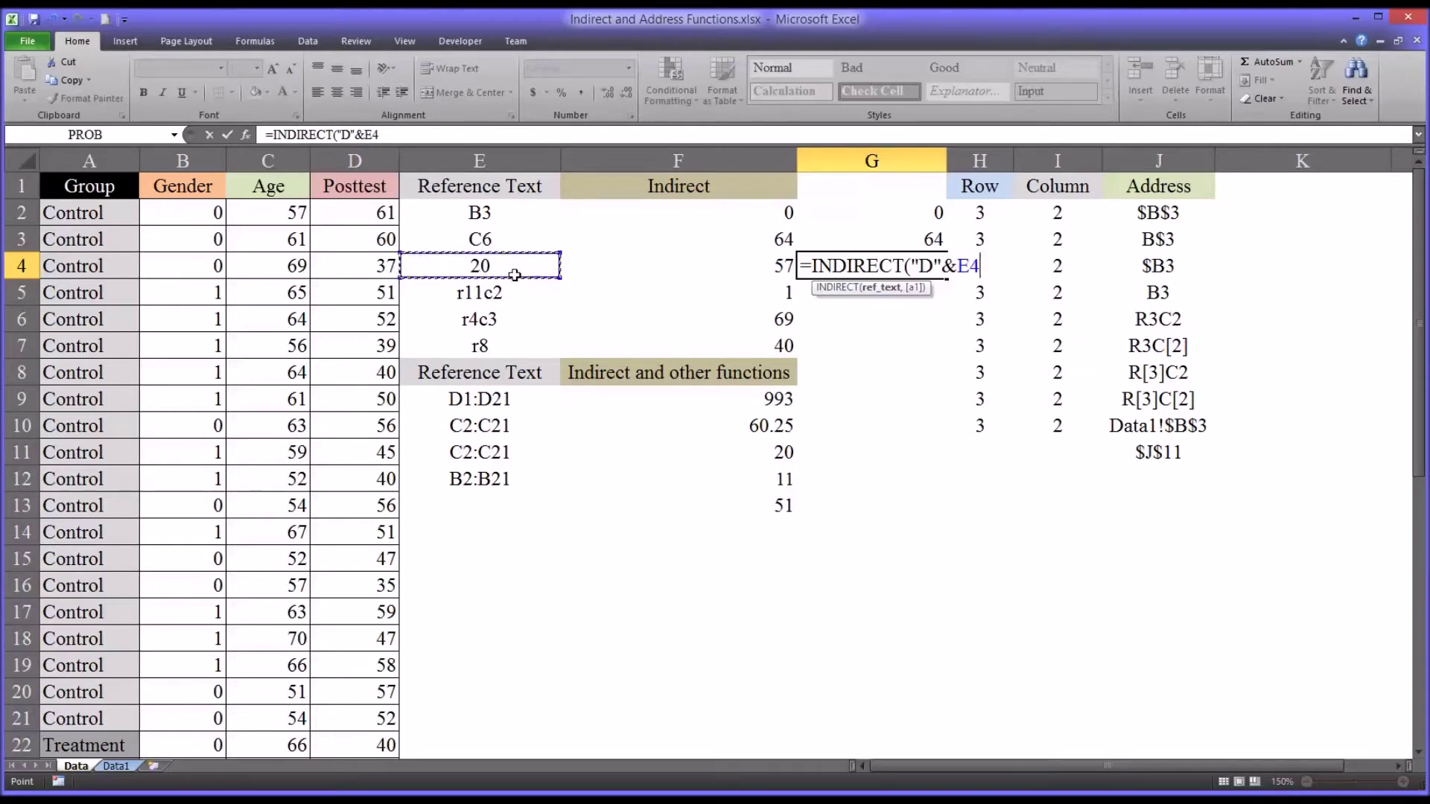
pyautogui.write(',')
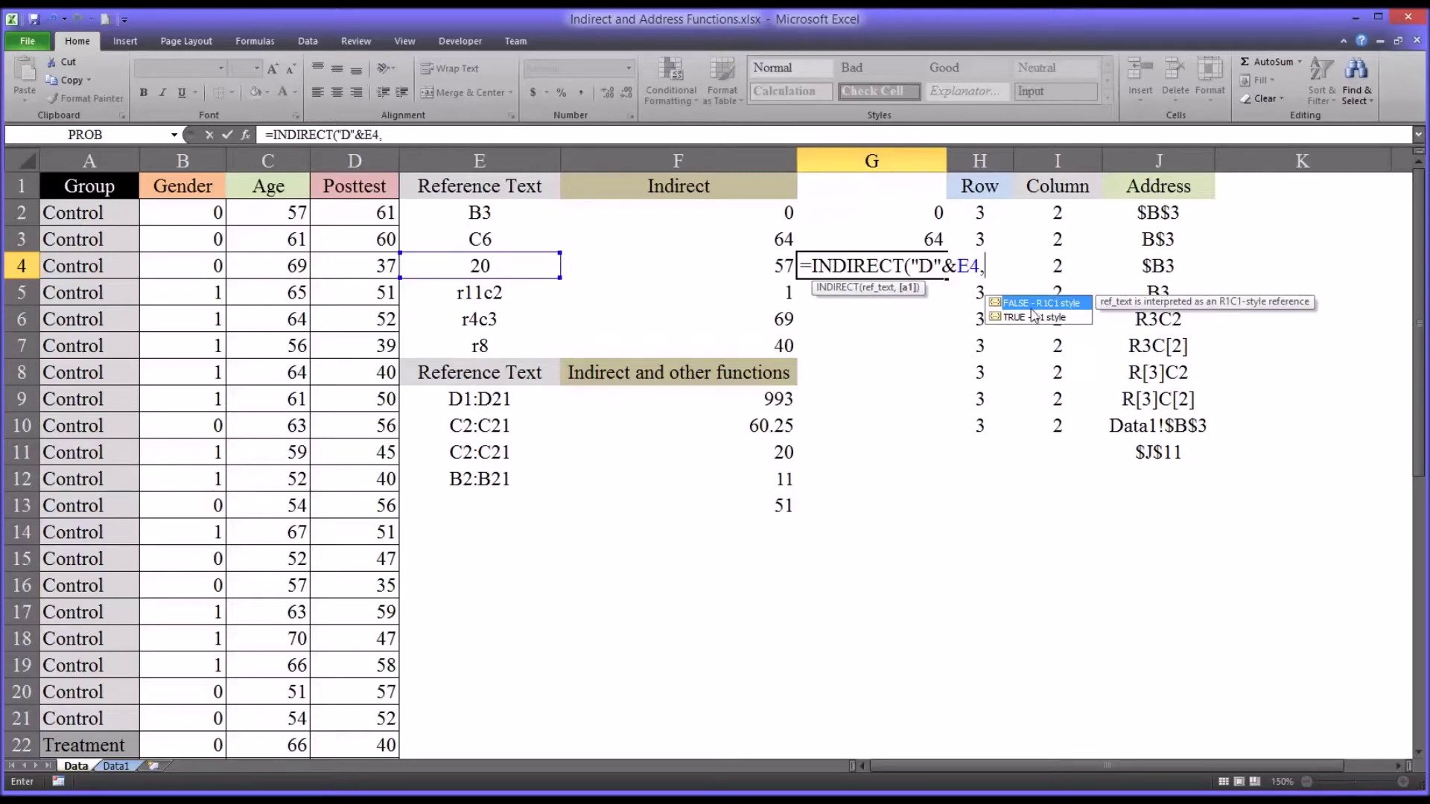
pyautogui.doubleClick(1025, 318)
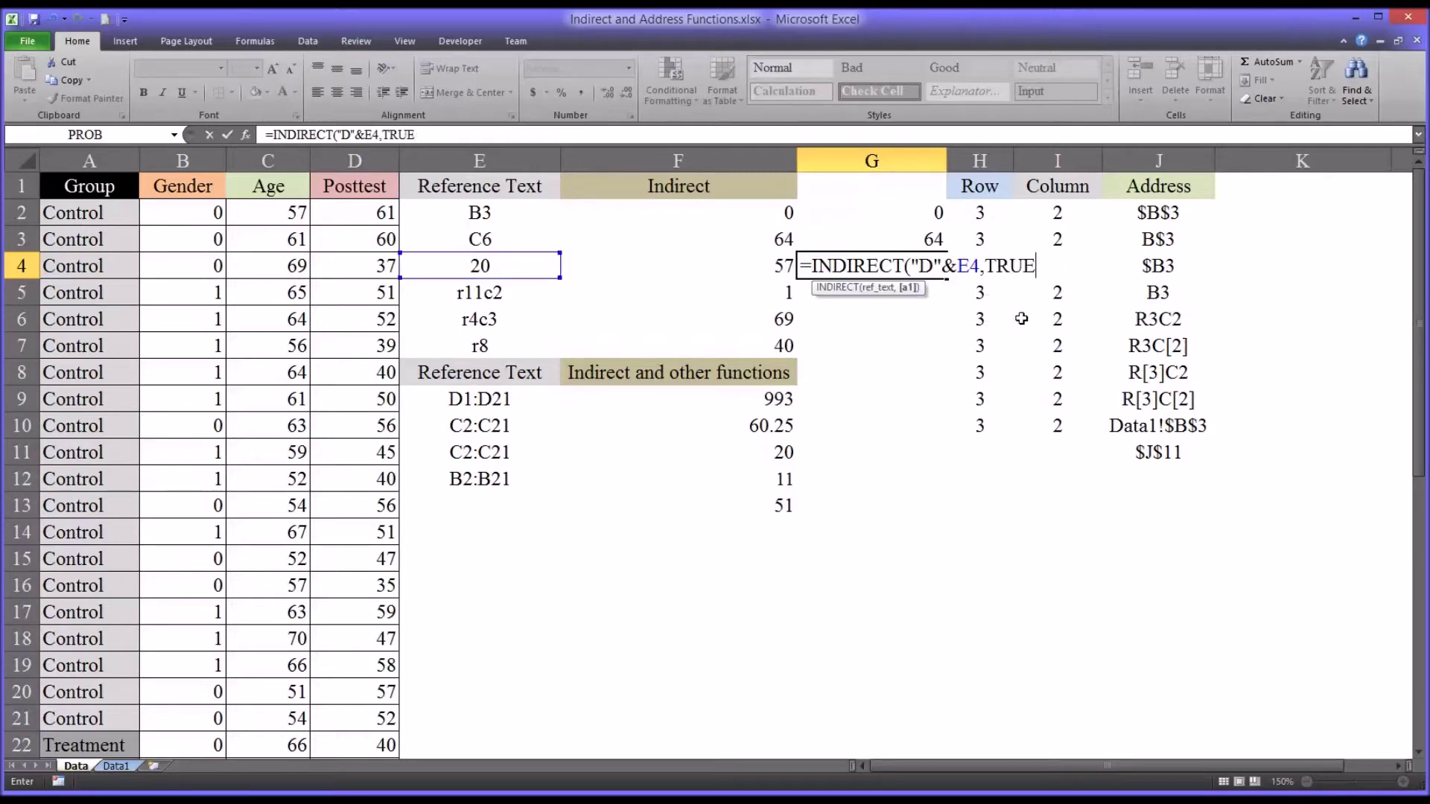
pyautogui.press('Return')
pyautogui.click(854, 267)
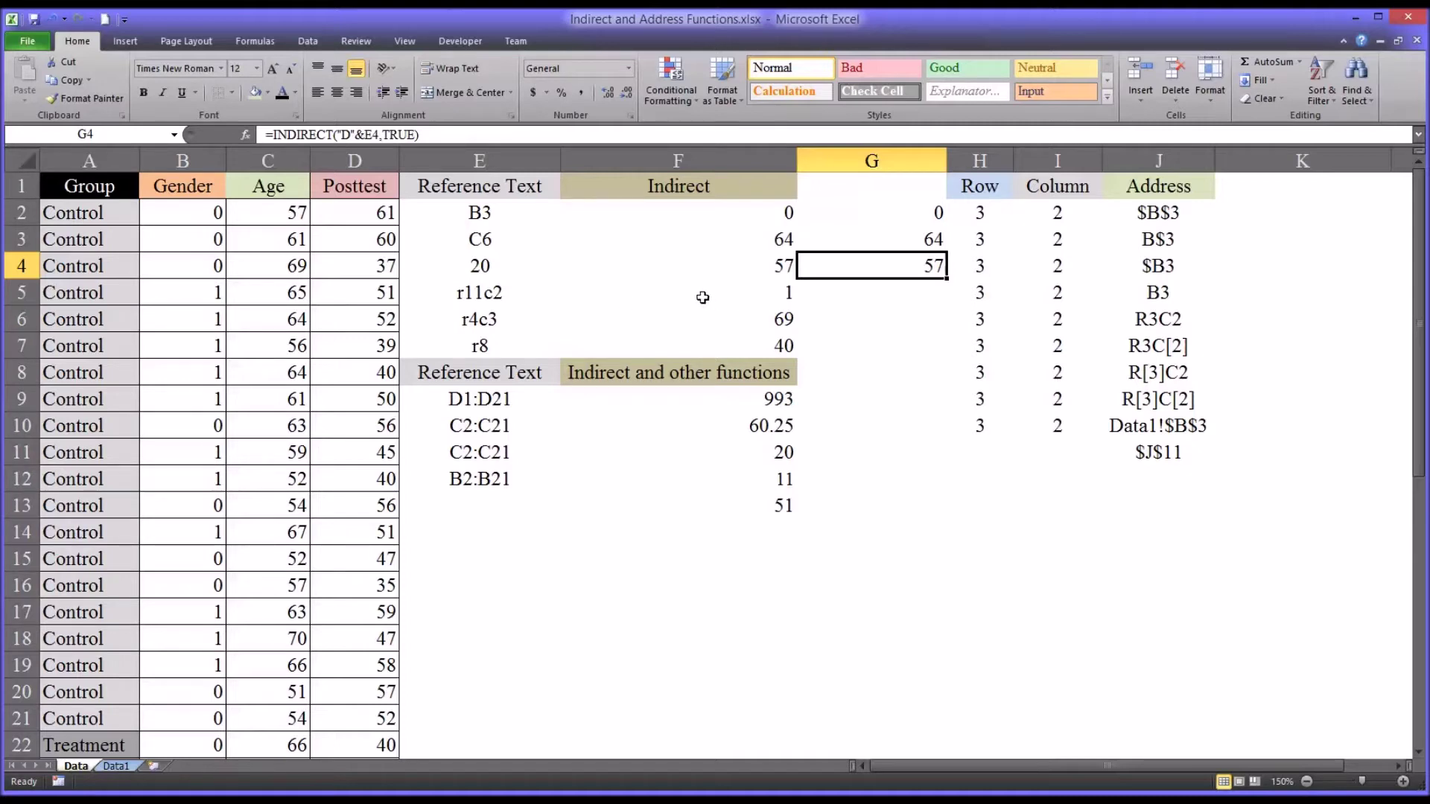
# Trace the R1C1-style reference r11c2 in E5 to row 11 and the Gender value in B11
pyautogui.click(493, 295)
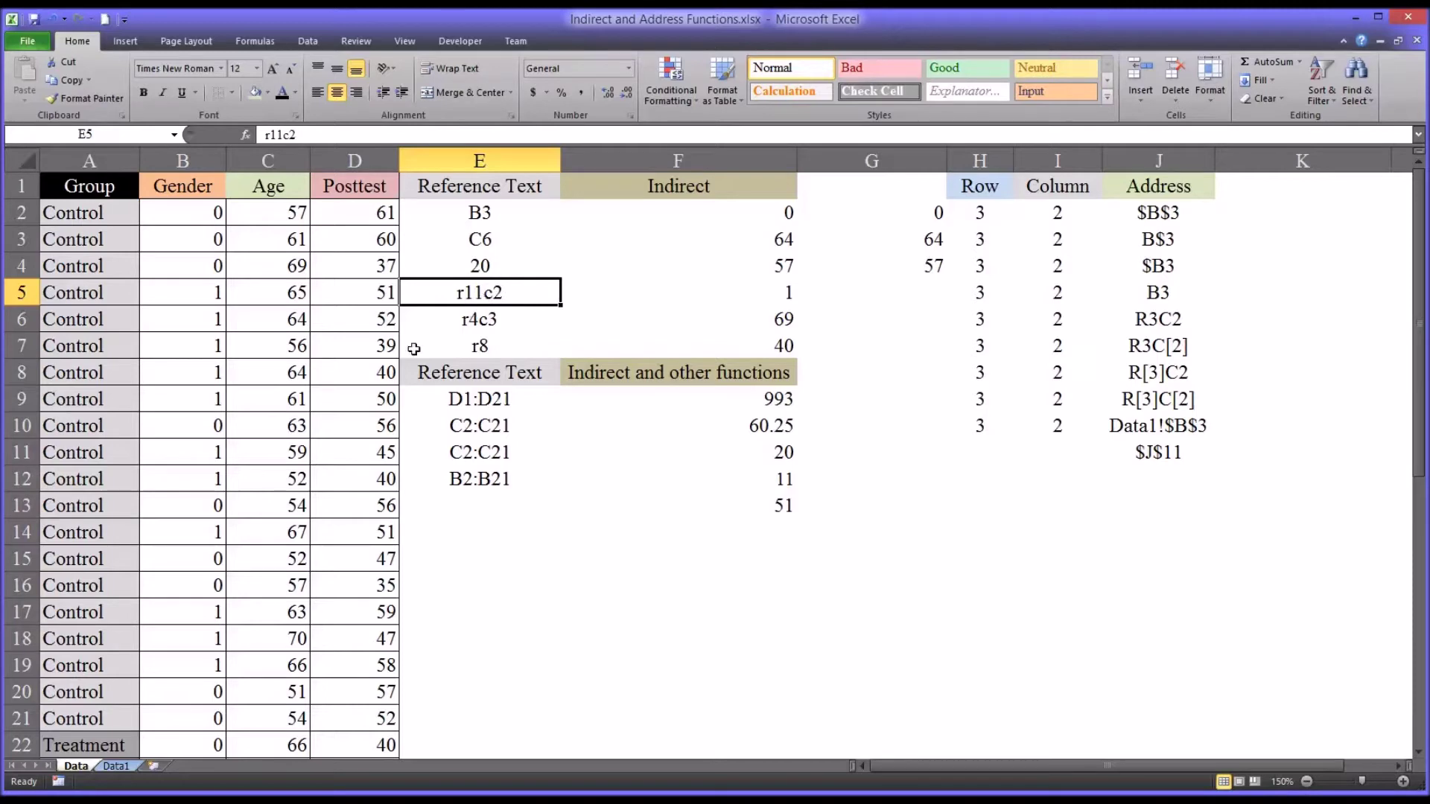
pyautogui.click(22, 452)
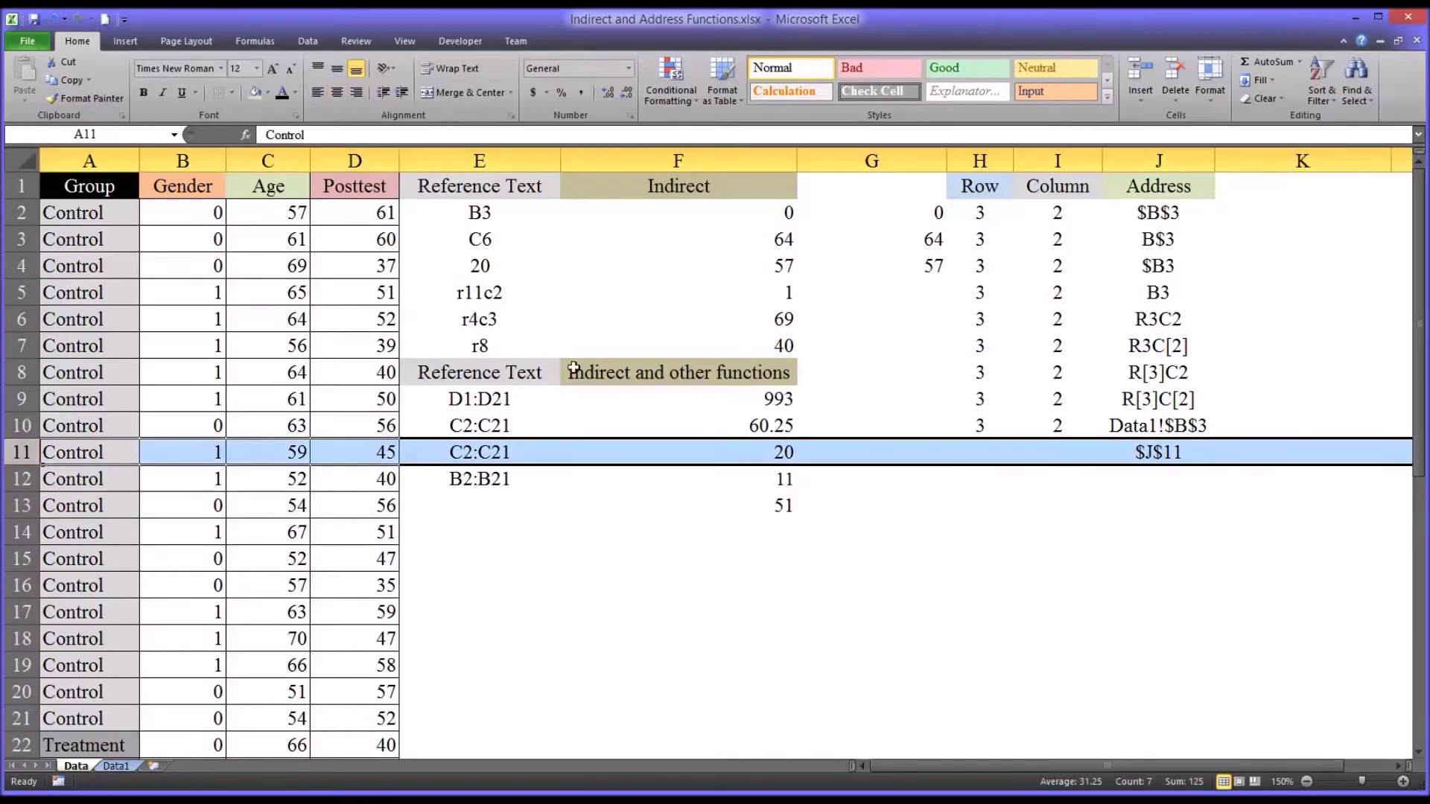
pyautogui.doubleClick(497, 294)
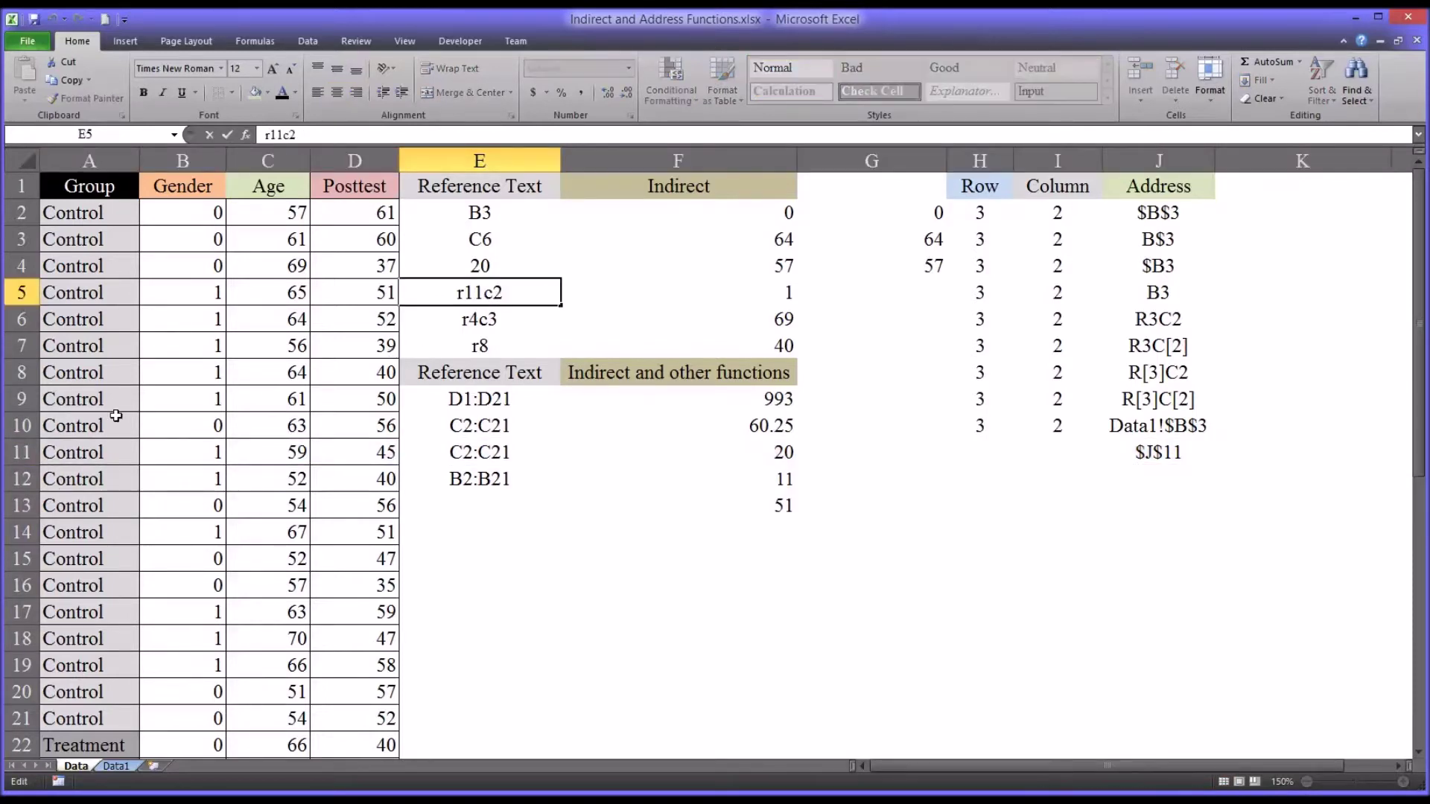
pyautogui.click(252, 455)
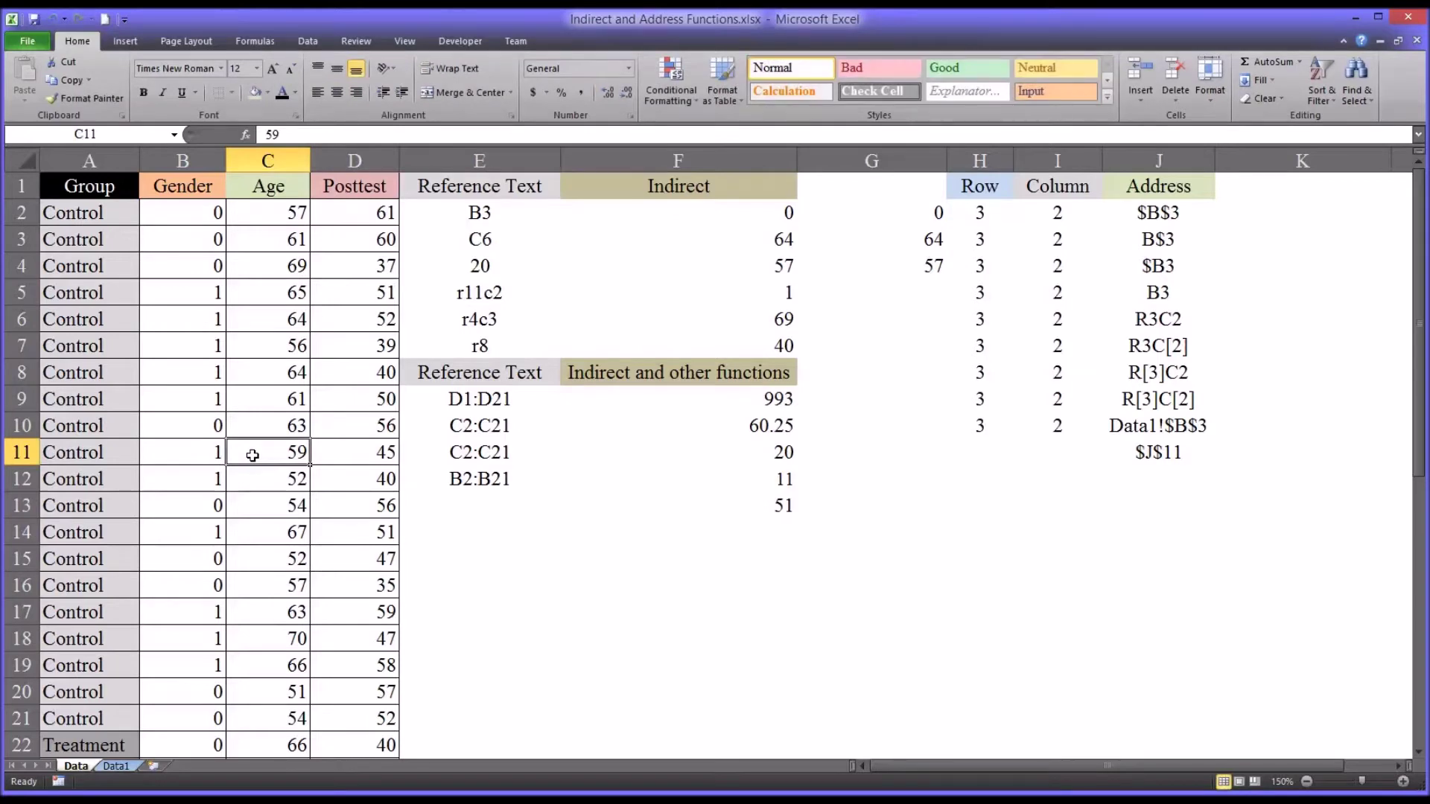
pyautogui.click(187, 459)
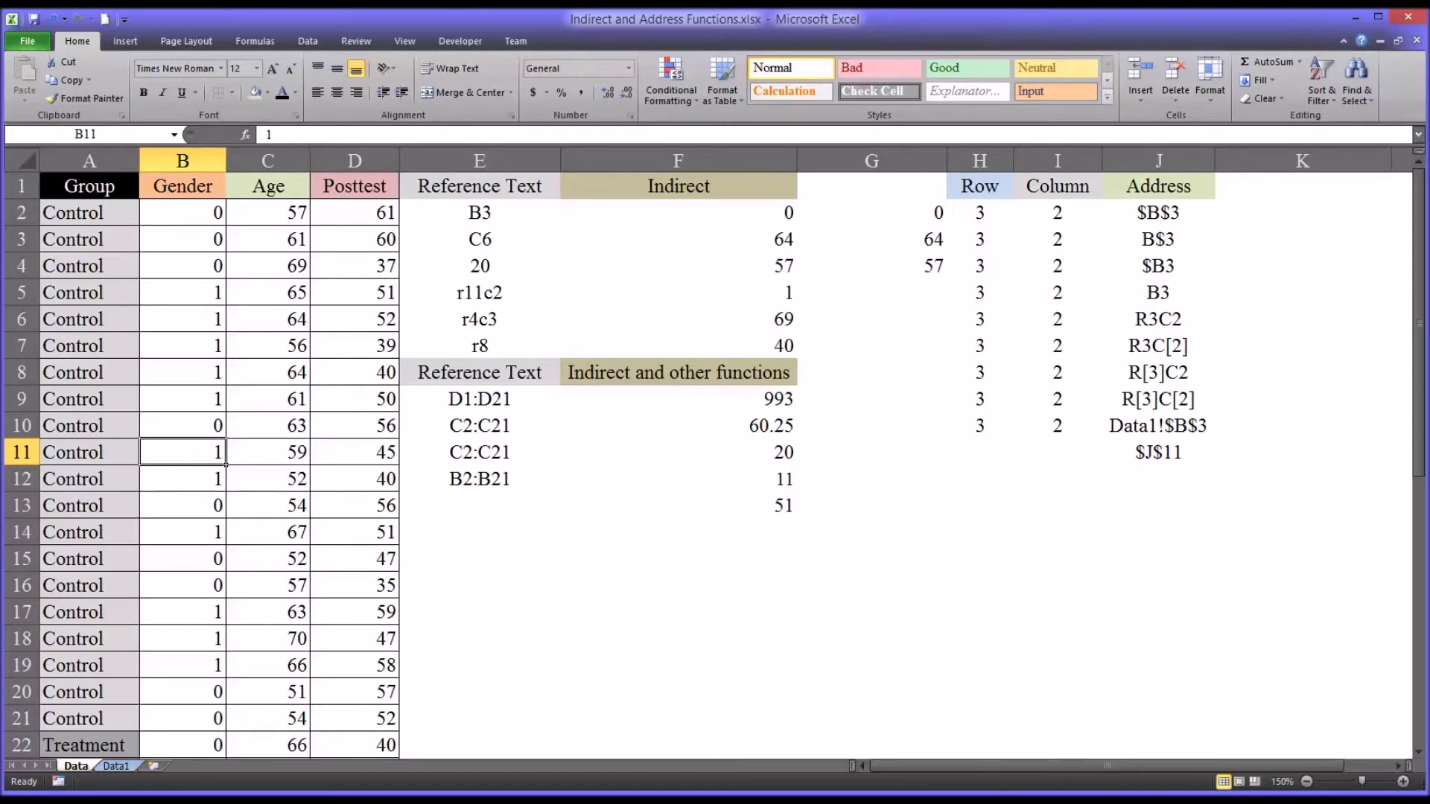
# Enter =INDIRECT(E5,FALSE) in G5 to return the value of the R1C1-style reference held in E5
pyautogui.click(857, 292)
pyautogui.write('=ind')
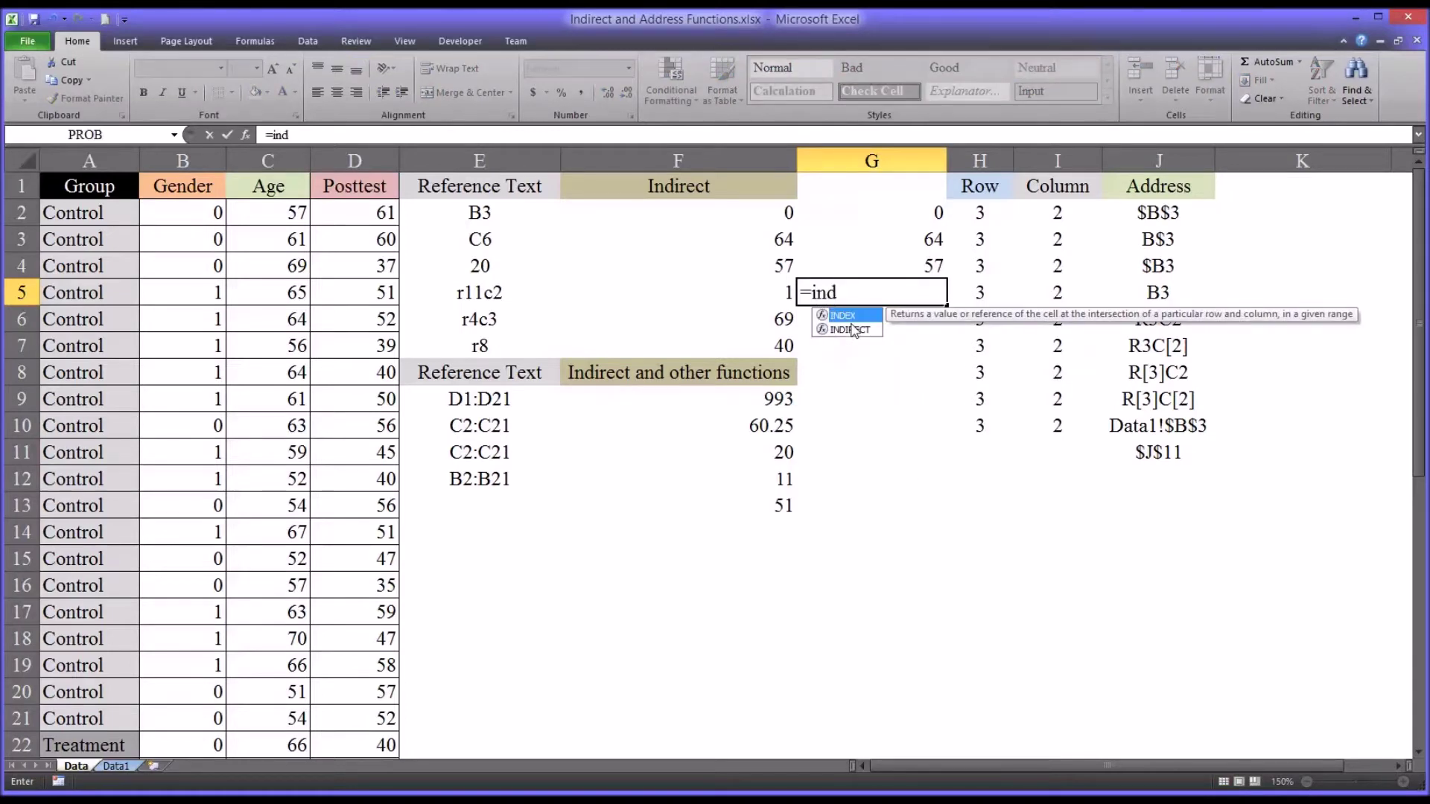
pyautogui.doubleClick(853, 329)
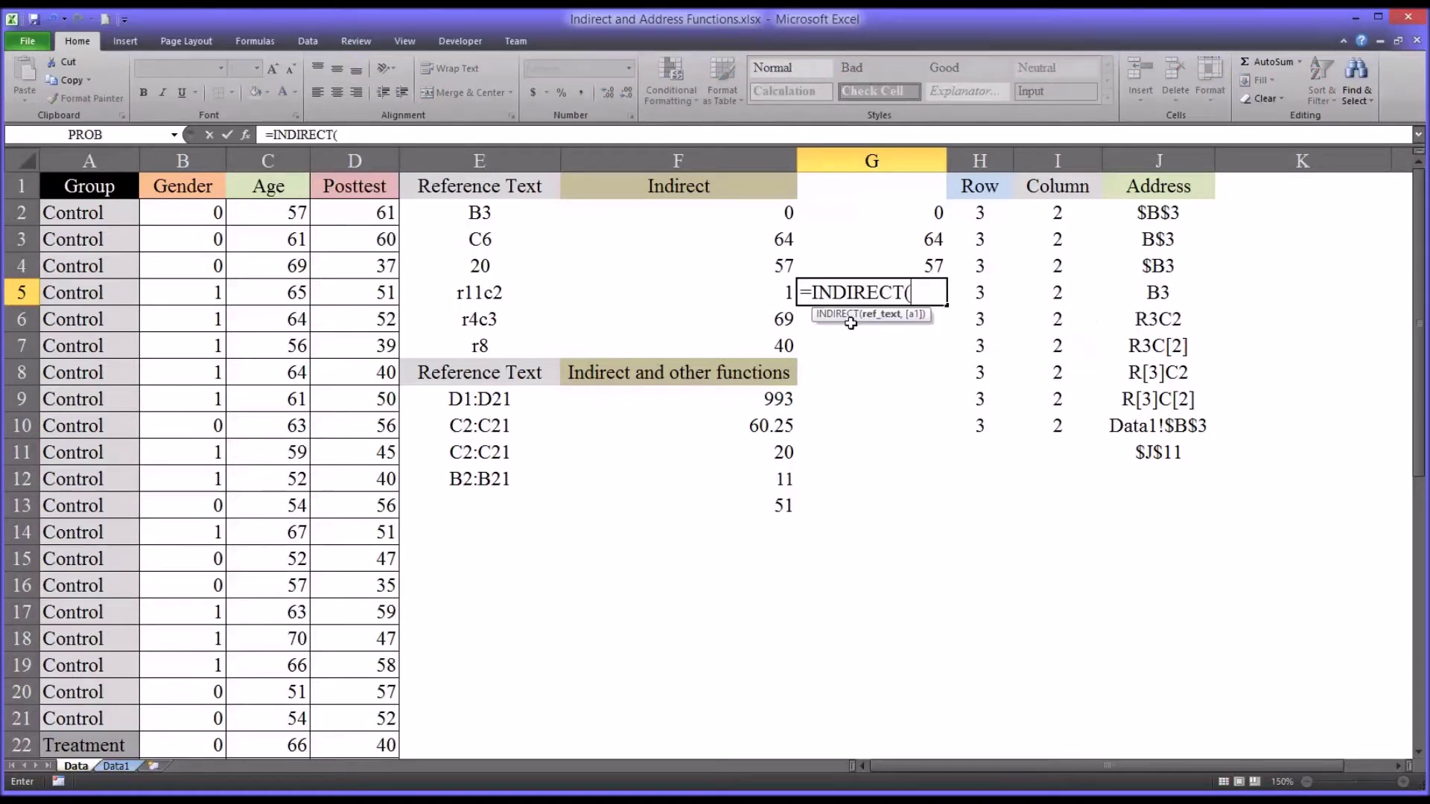
pyautogui.click(492, 294)
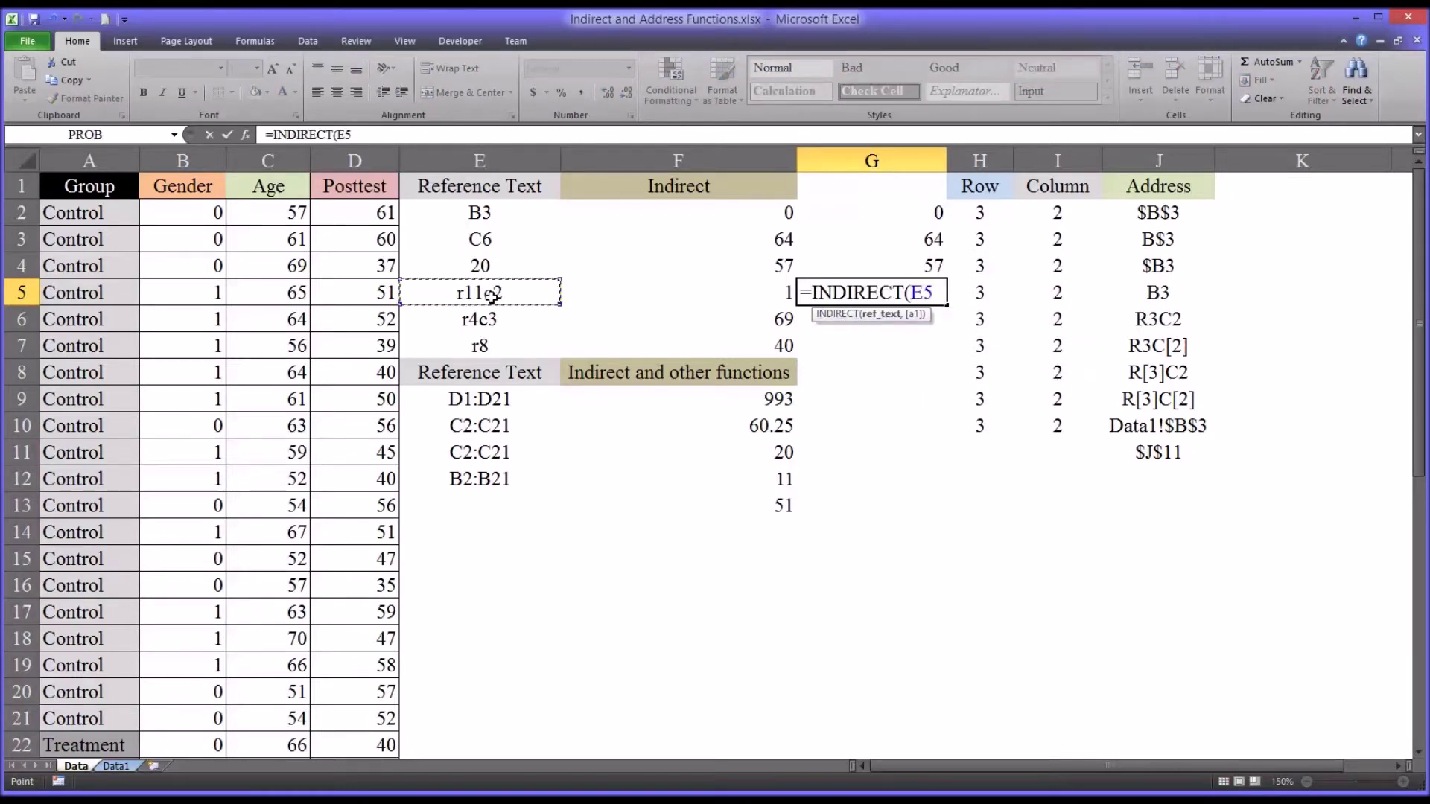
pyautogui.write(',')
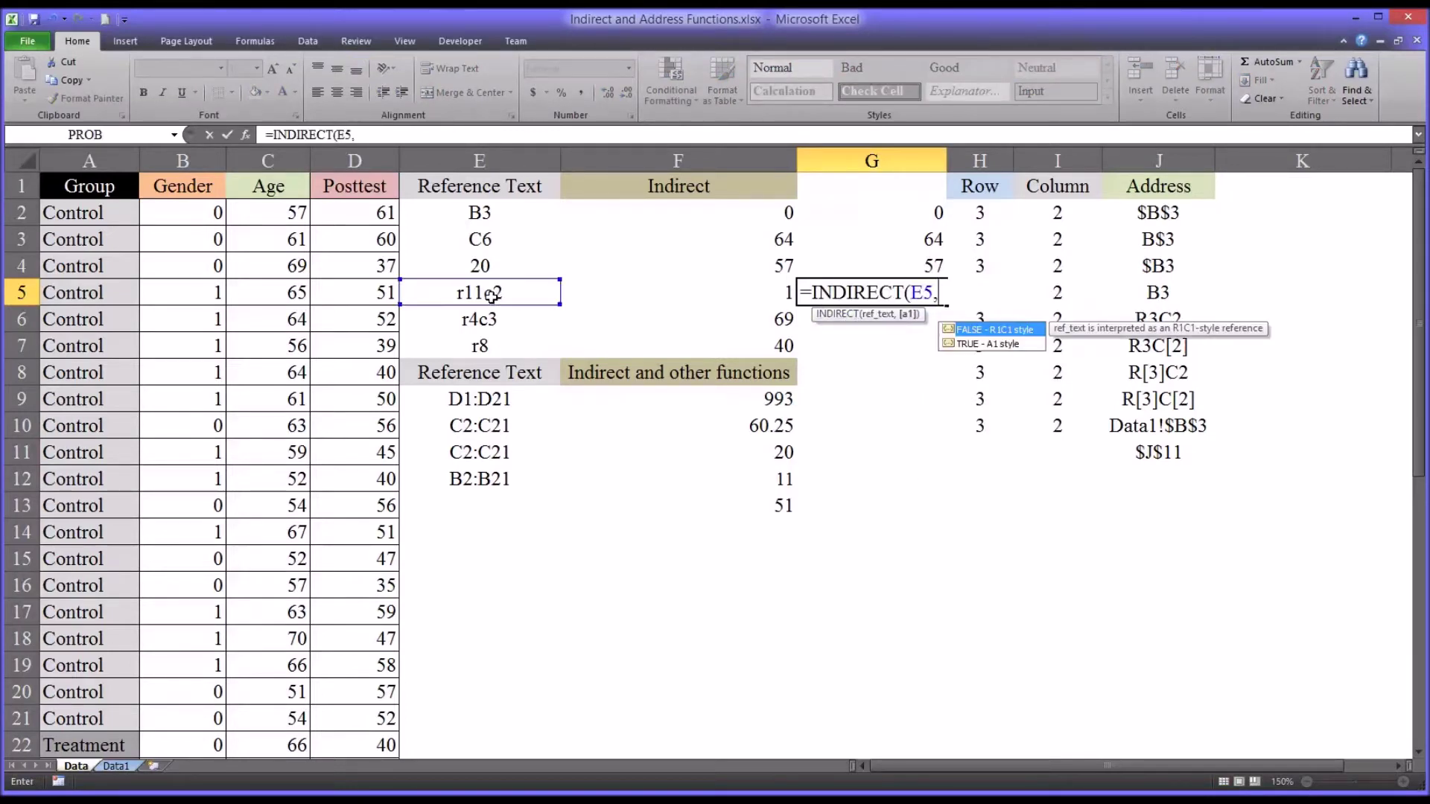
pyautogui.doubleClick(978, 334)
pyautogui.press('Return')
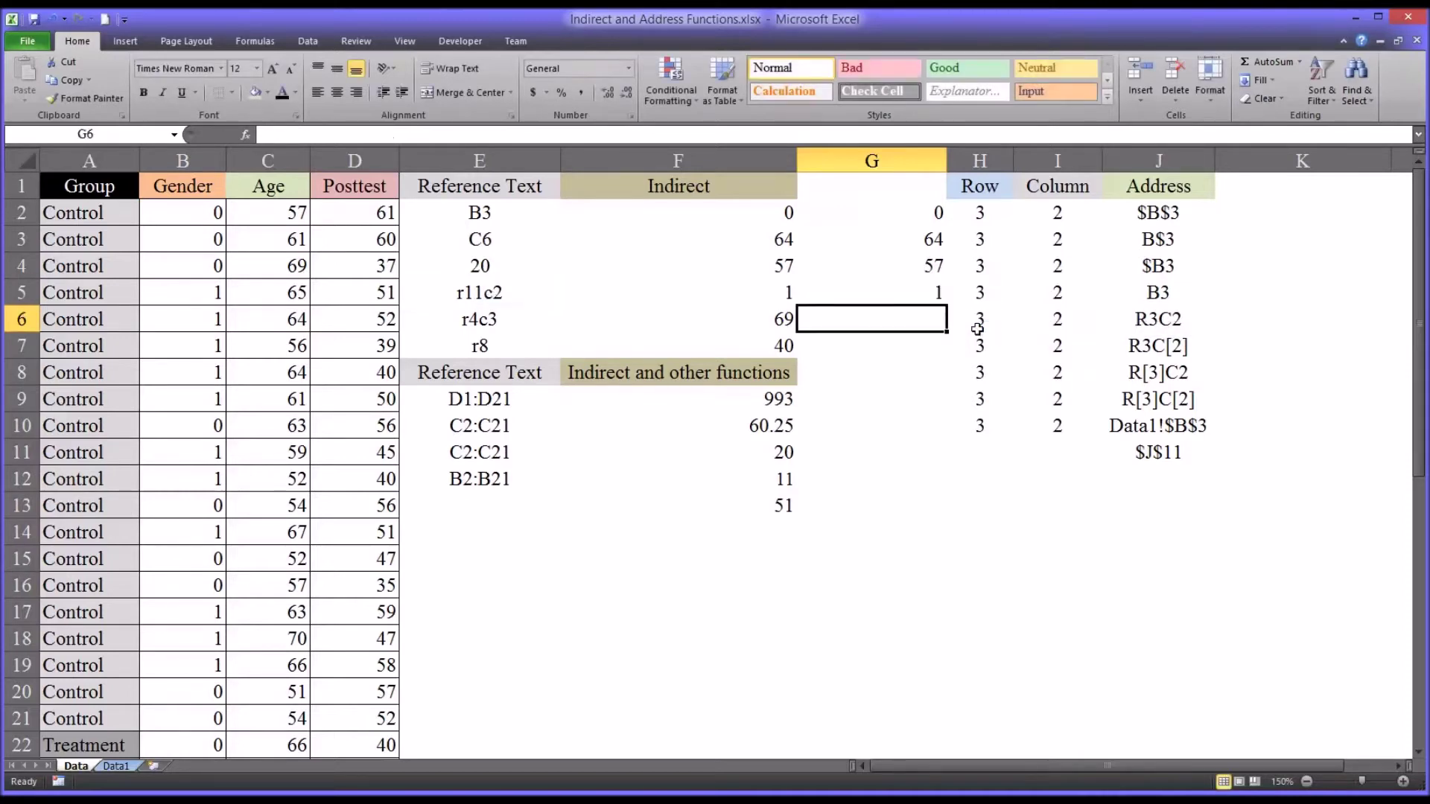
pyautogui.click(835, 296)
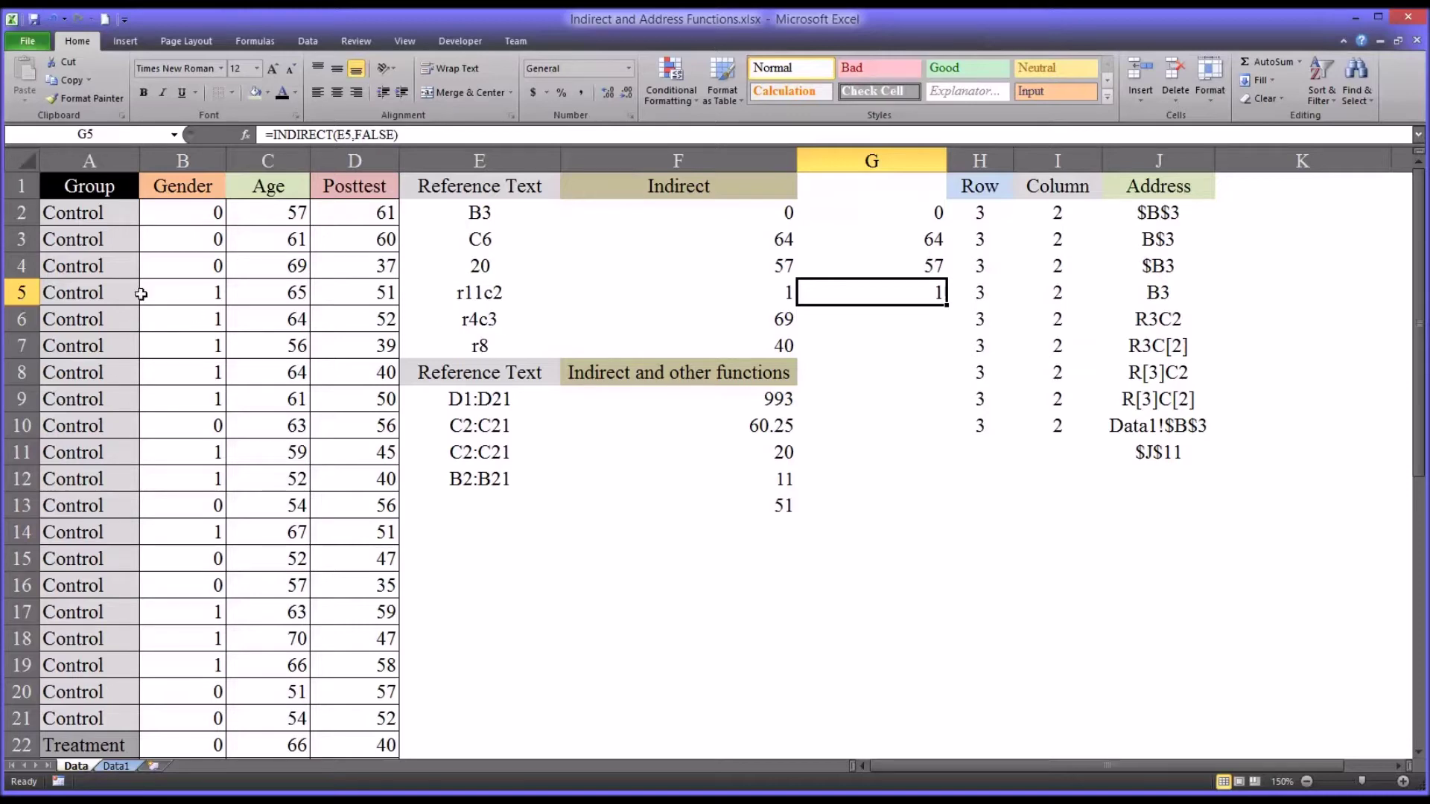
# Locate row 4, column 3 at cell C4, and enter =INDIRECT(E6,FALSE) in G6 for the R1C1-style reference in E6
pyautogui.click(21, 268)
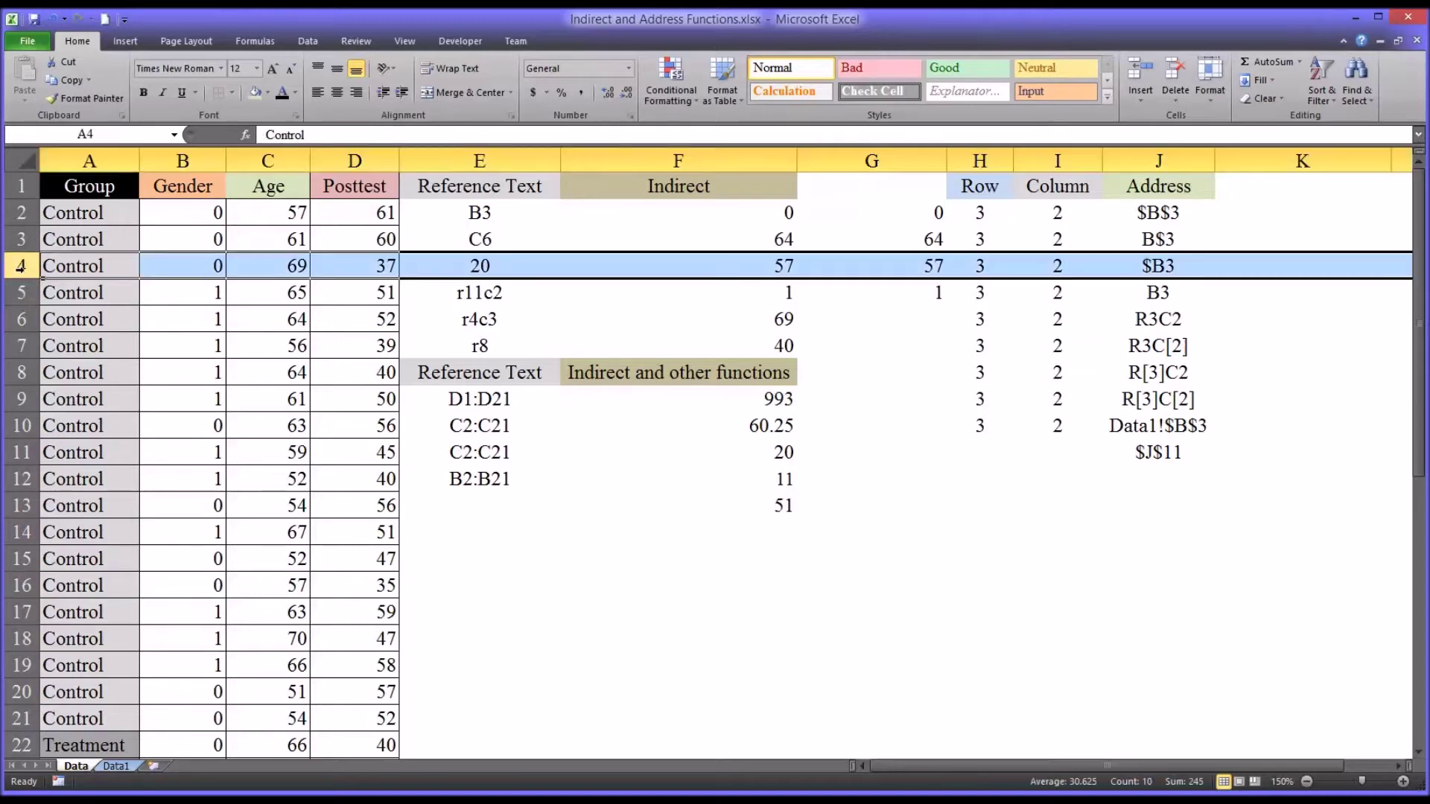
pyautogui.click(262, 271)
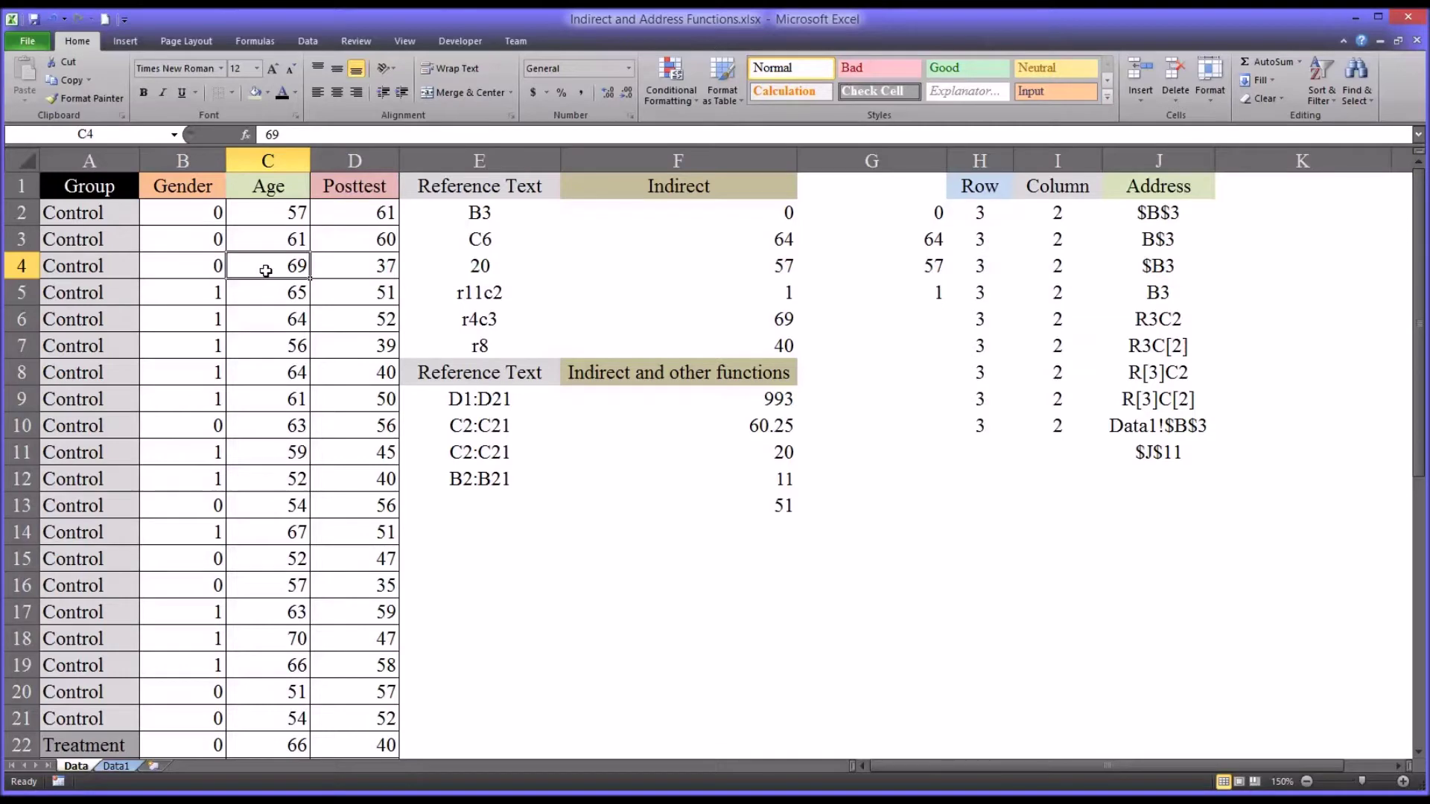
pyautogui.click(832, 330)
pyautogui.write('=')
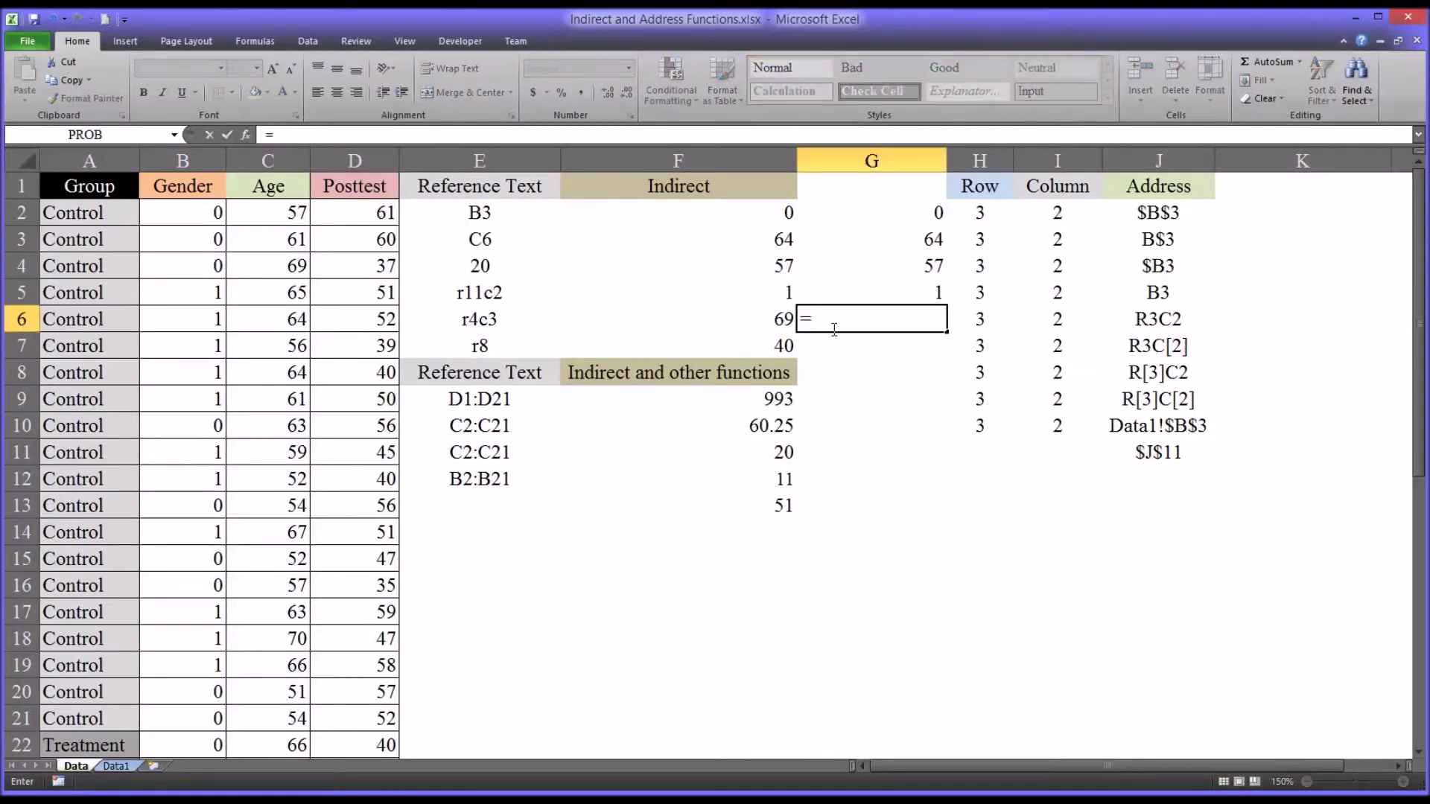
pyautogui.write('in')
pyautogui.press('Down')
pyautogui.press('Tab')
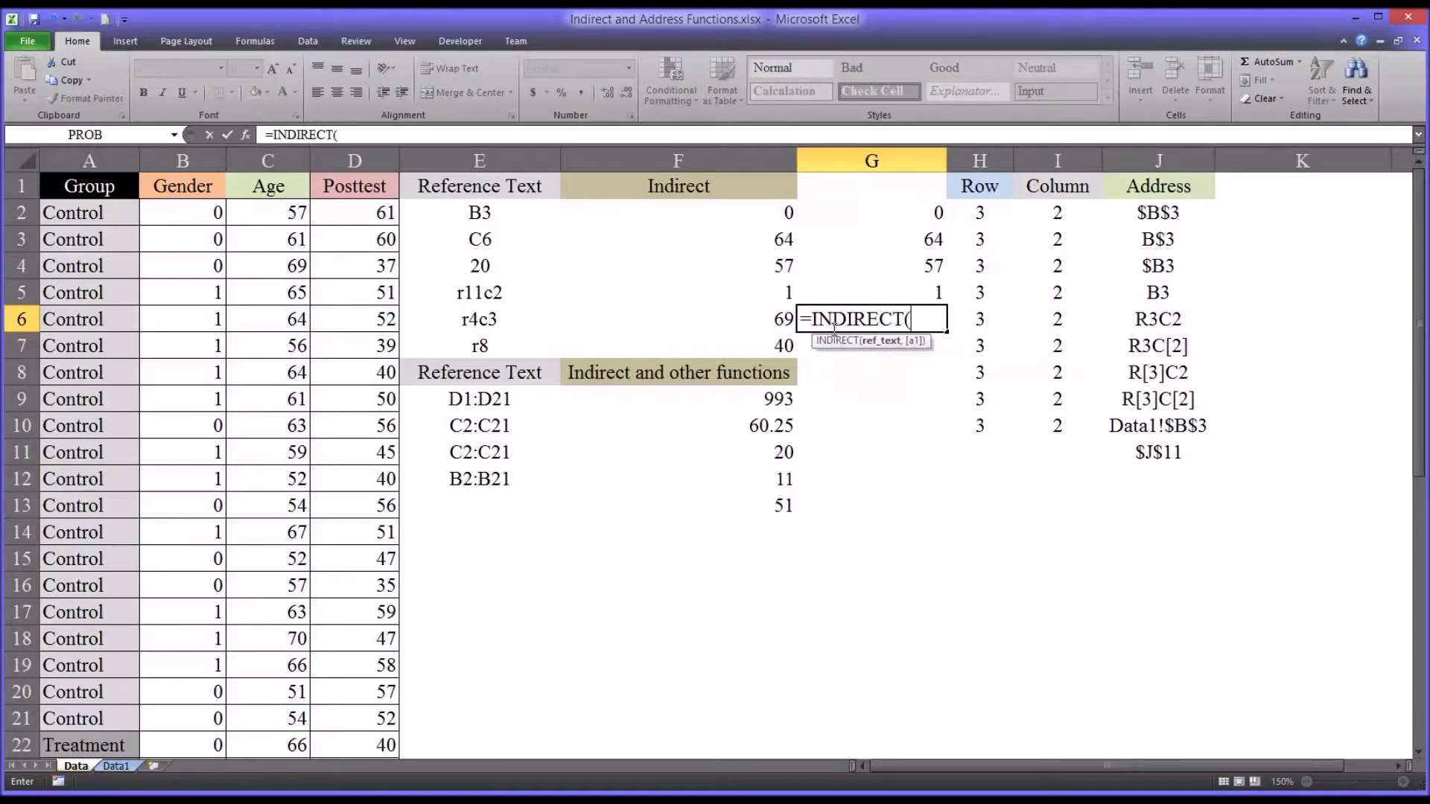
pyautogui.click(499, 321)
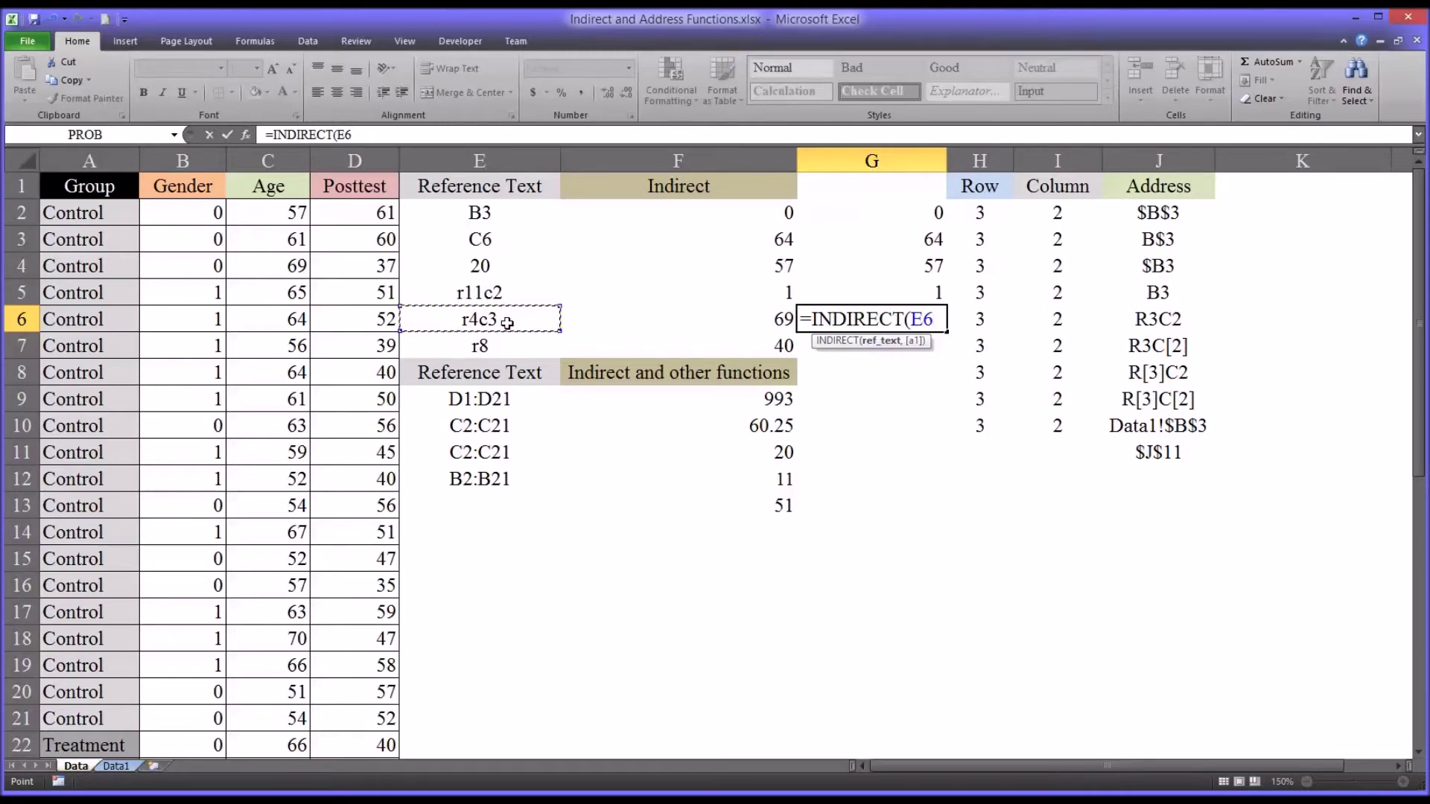
pyautogui.write(',')
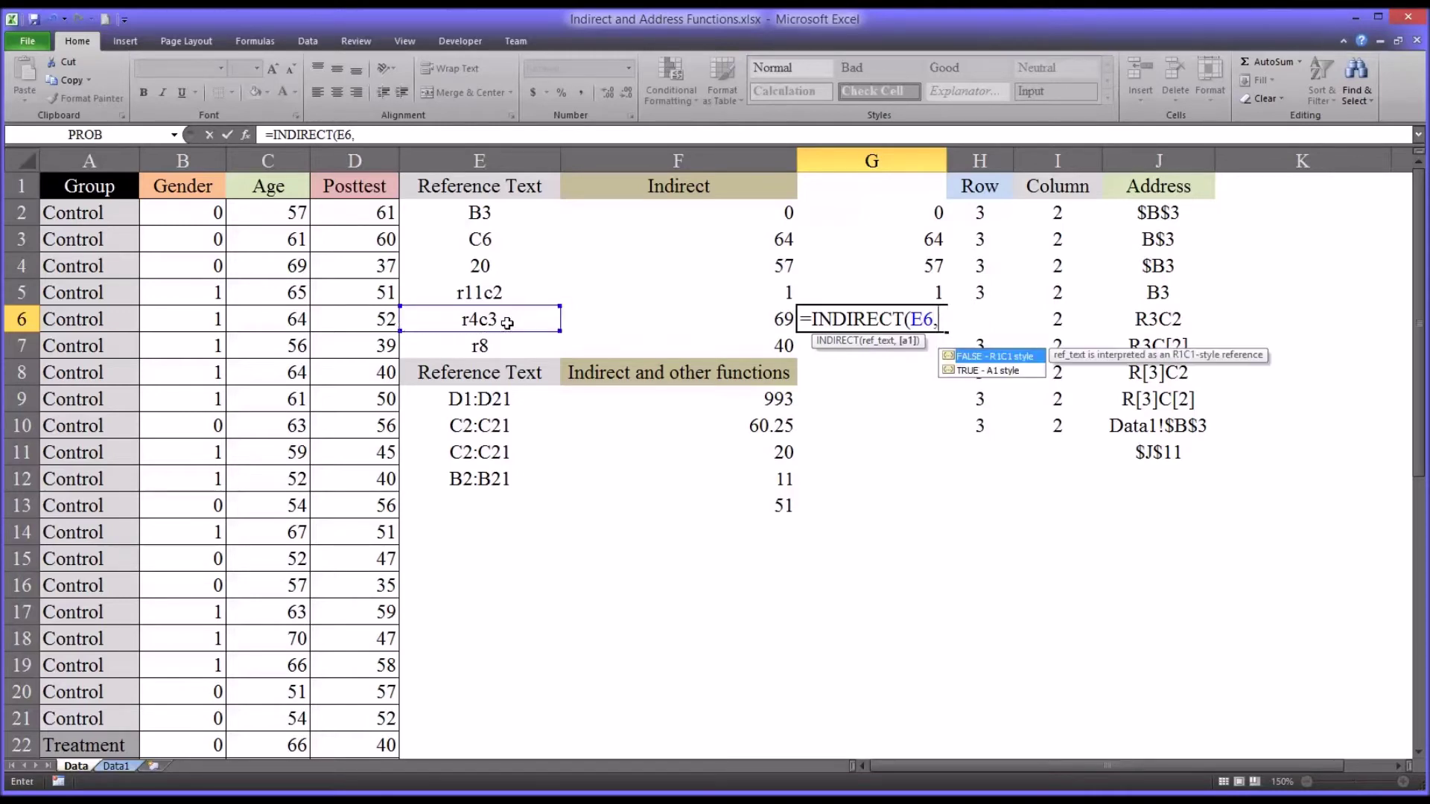
pyautogui.doubleClick(969, 357)
pyautogui.press('Return')
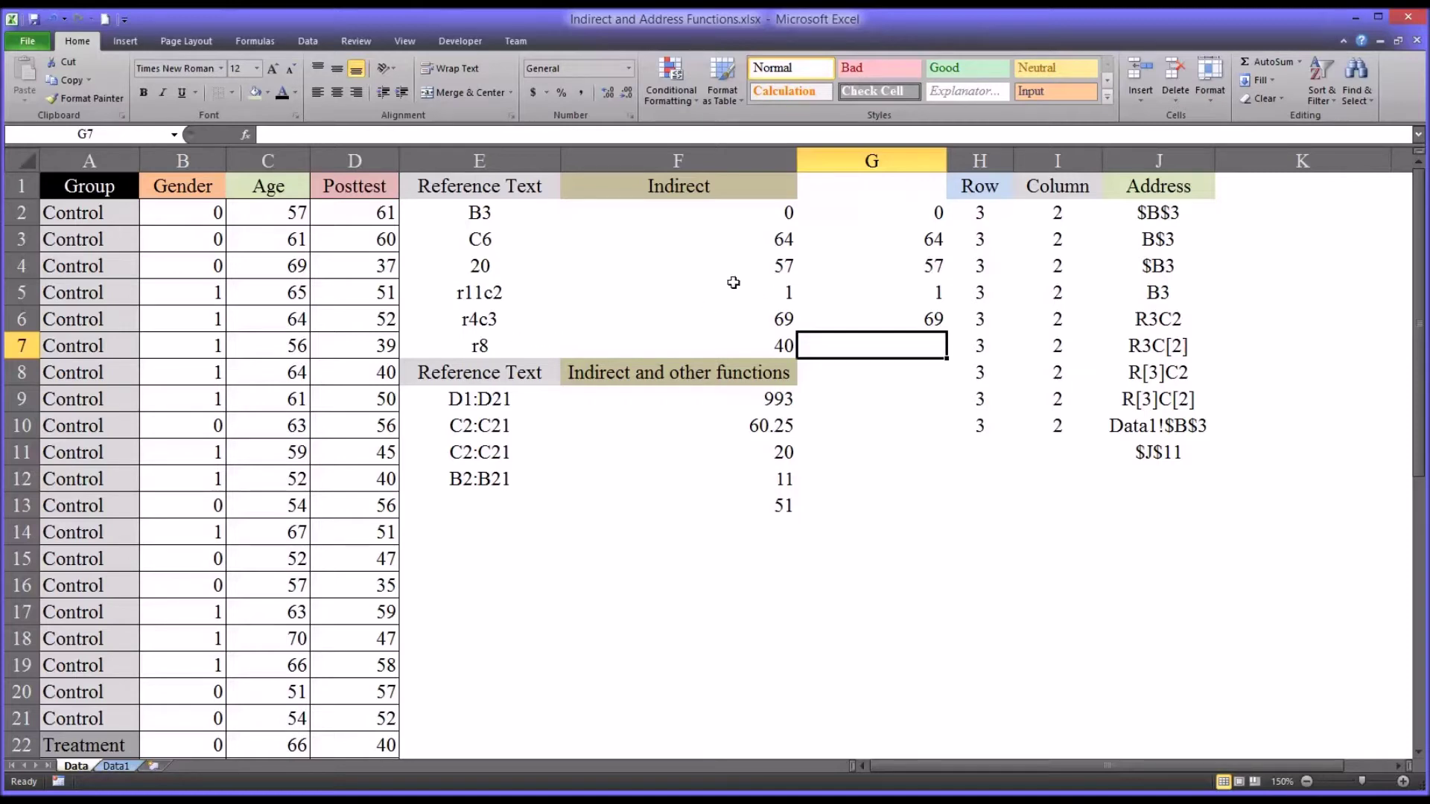
# Review how G4 joins a column letter to the row number in E4, and examine the r8 text in E7 and the example formula in F7
pyautogui.click(843, 266)
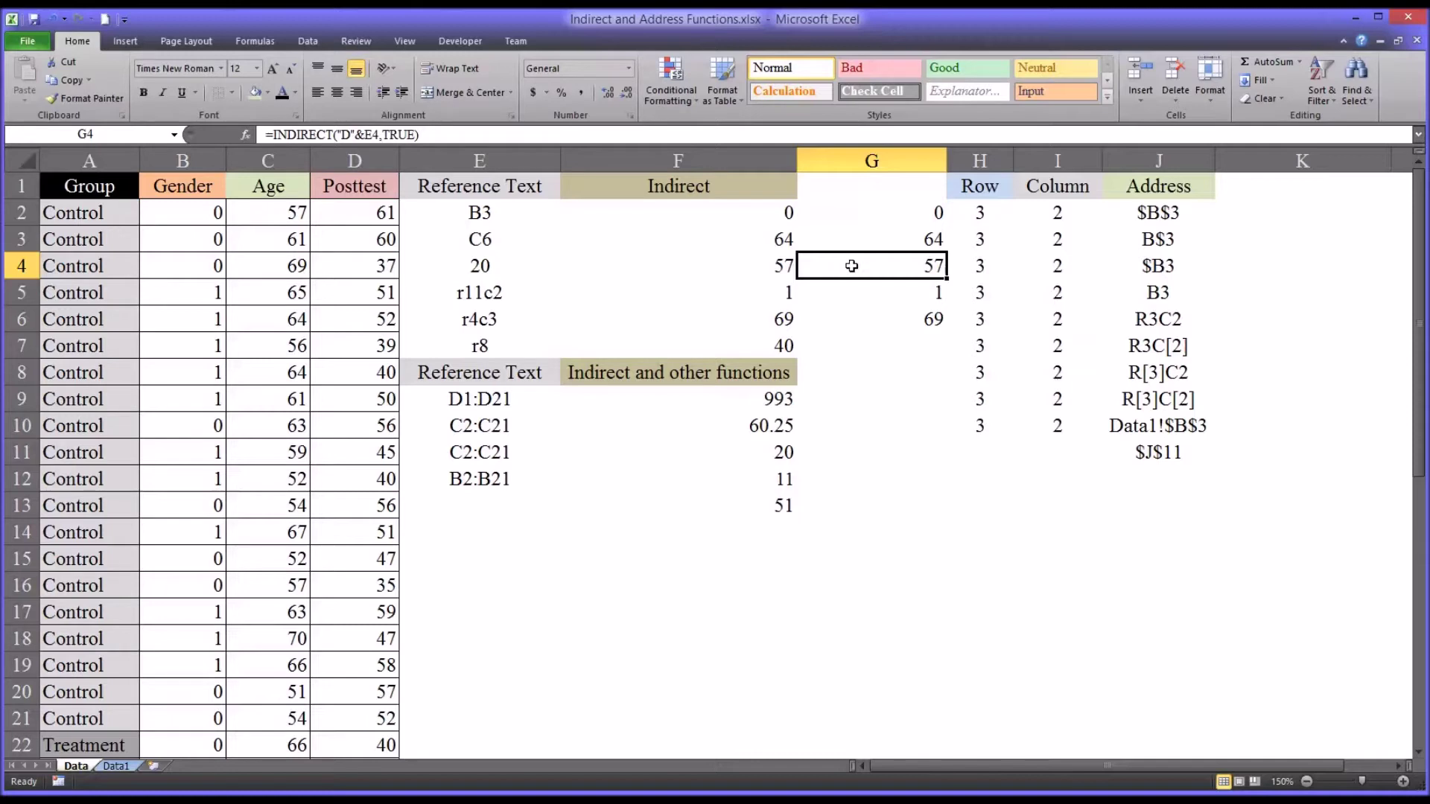
pyautogui.click(523, 266)
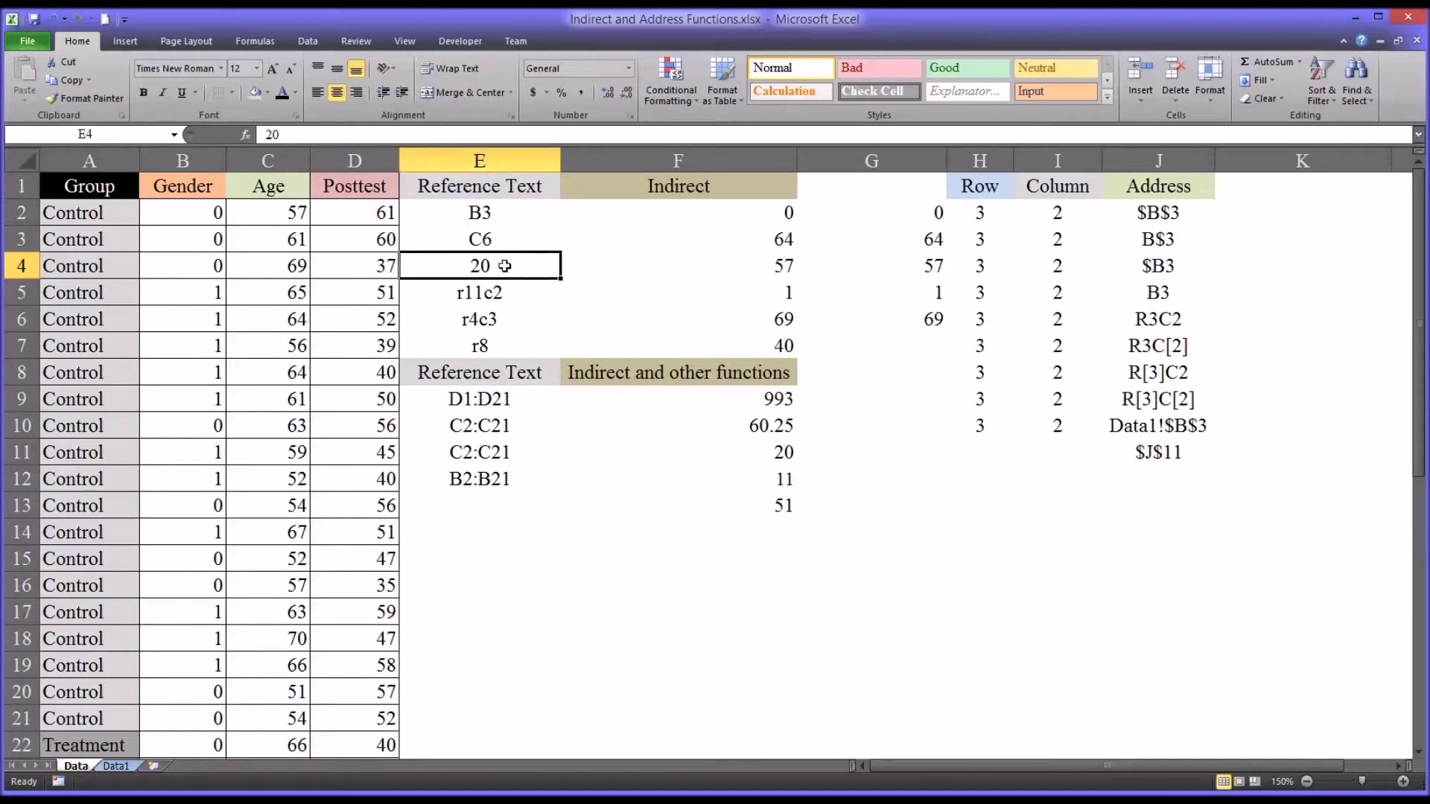
pyautogui.click(825, 269)
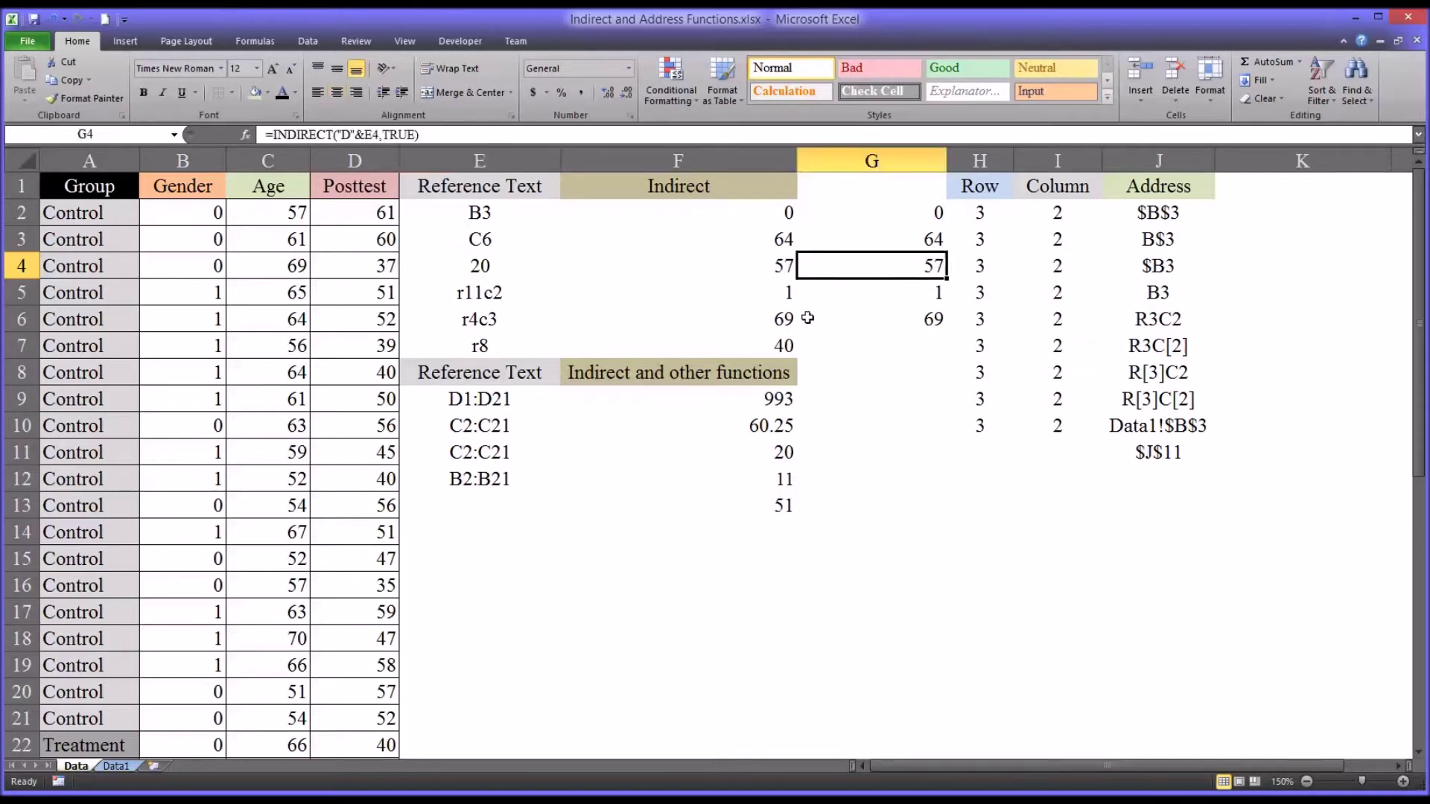
pyautogui.click(517, 346)
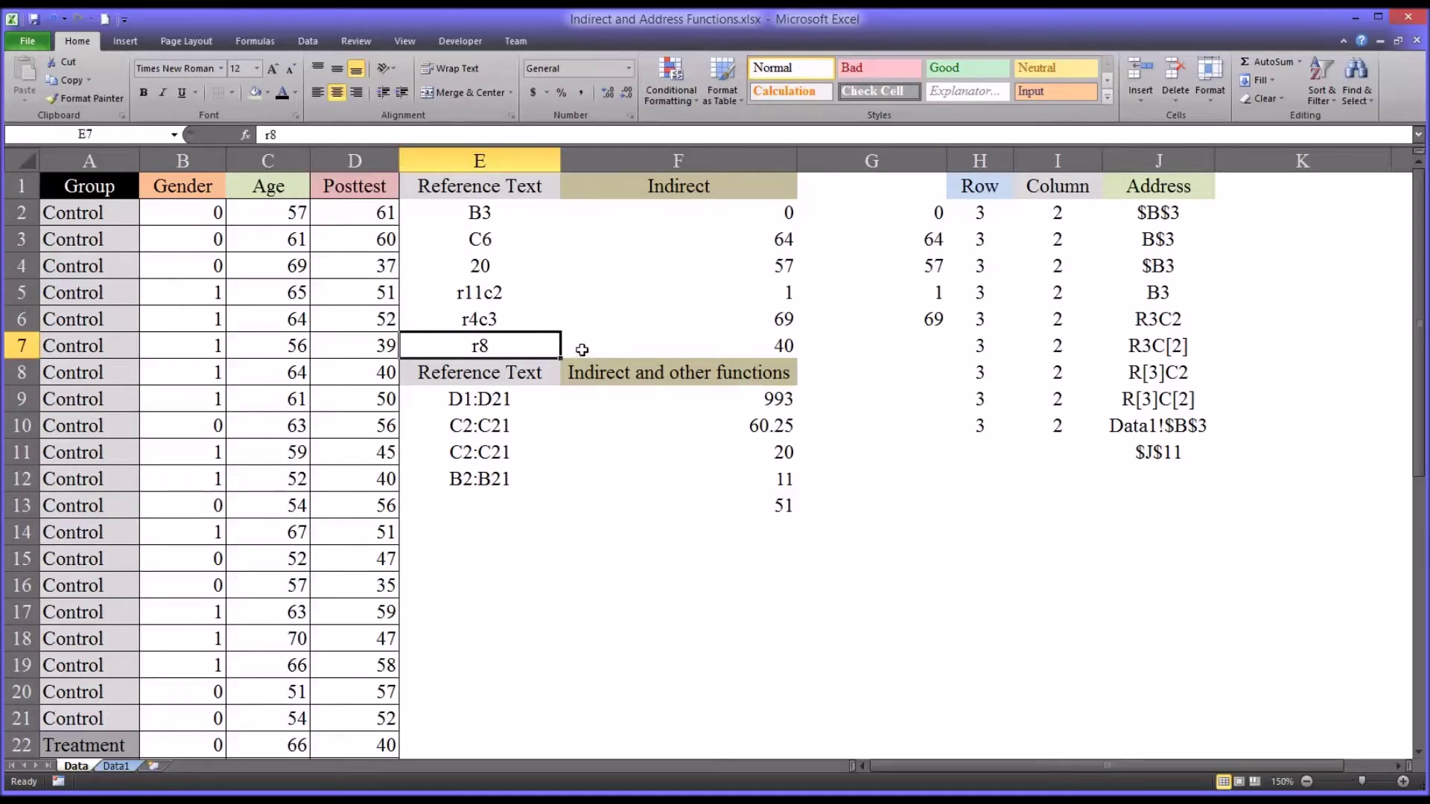
pyautogui.click(601, 349)
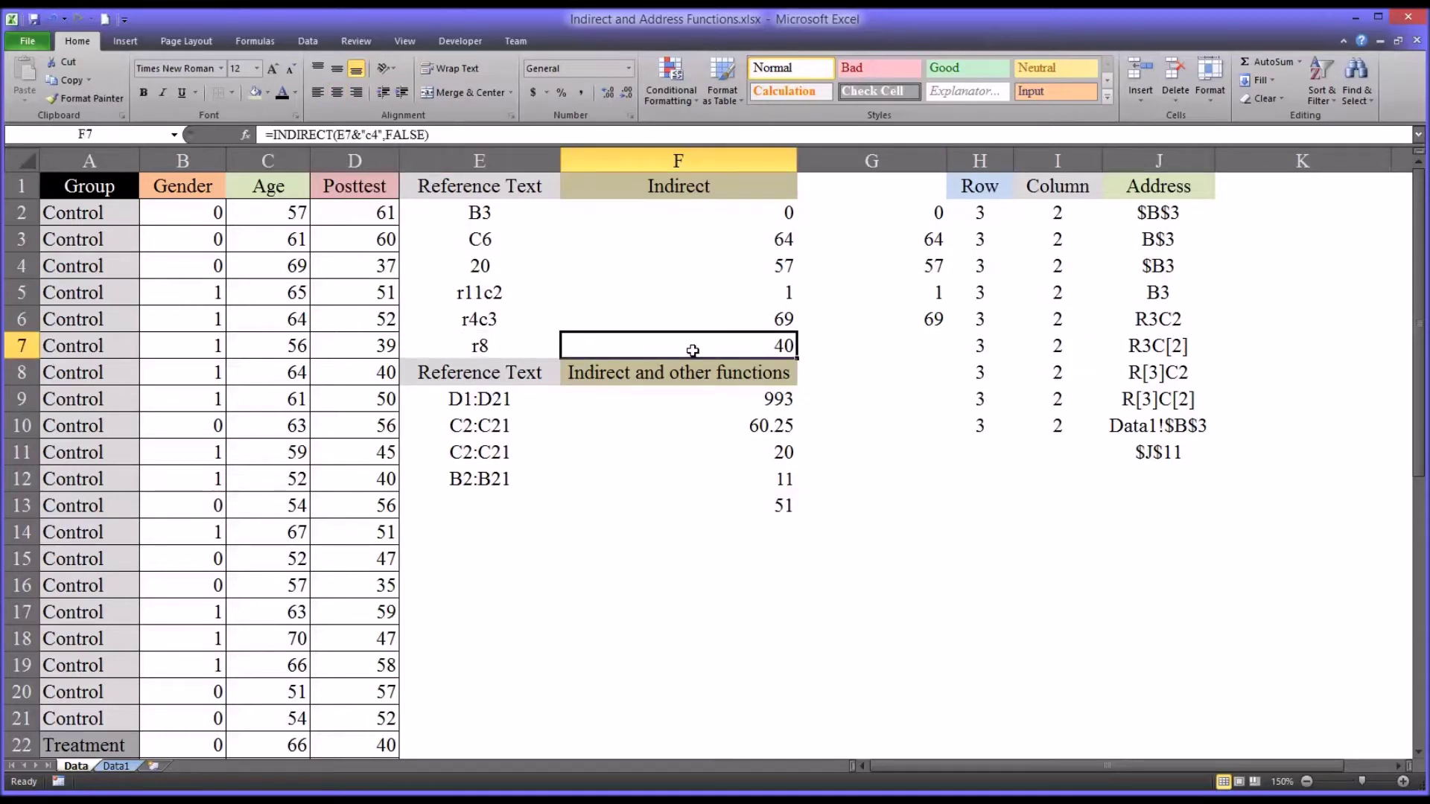
# Enter =INDIRECT(E7&"c4",FALSE) in G7 to join the row reference with column 4, and check it against F7 and the Posttest cell D8
pyautogui.click(865, 350)
pyautogui.write('=in')
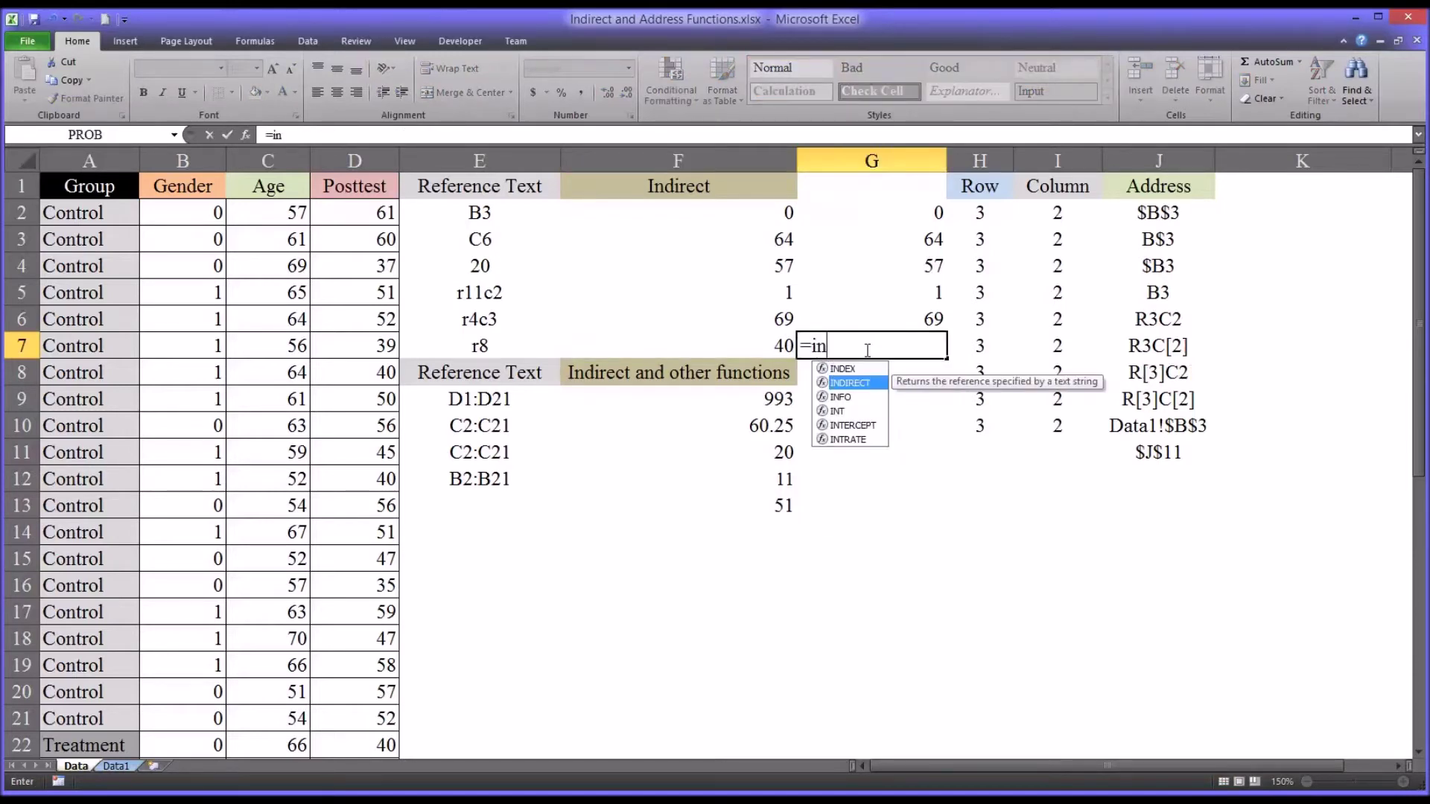
pyautogui.press('Tab')
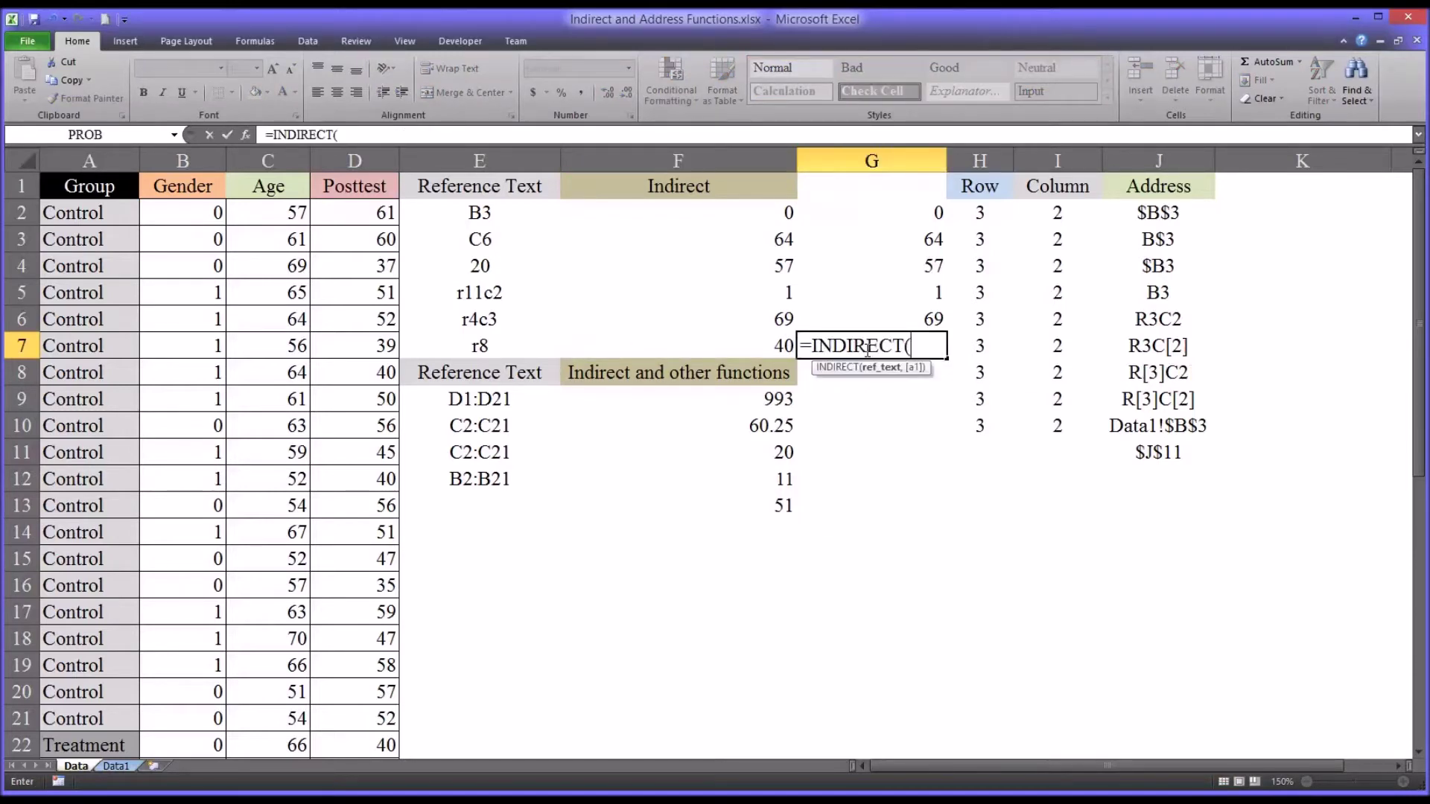
pyautogui.click(519, 350)
pyautogui.write('&')
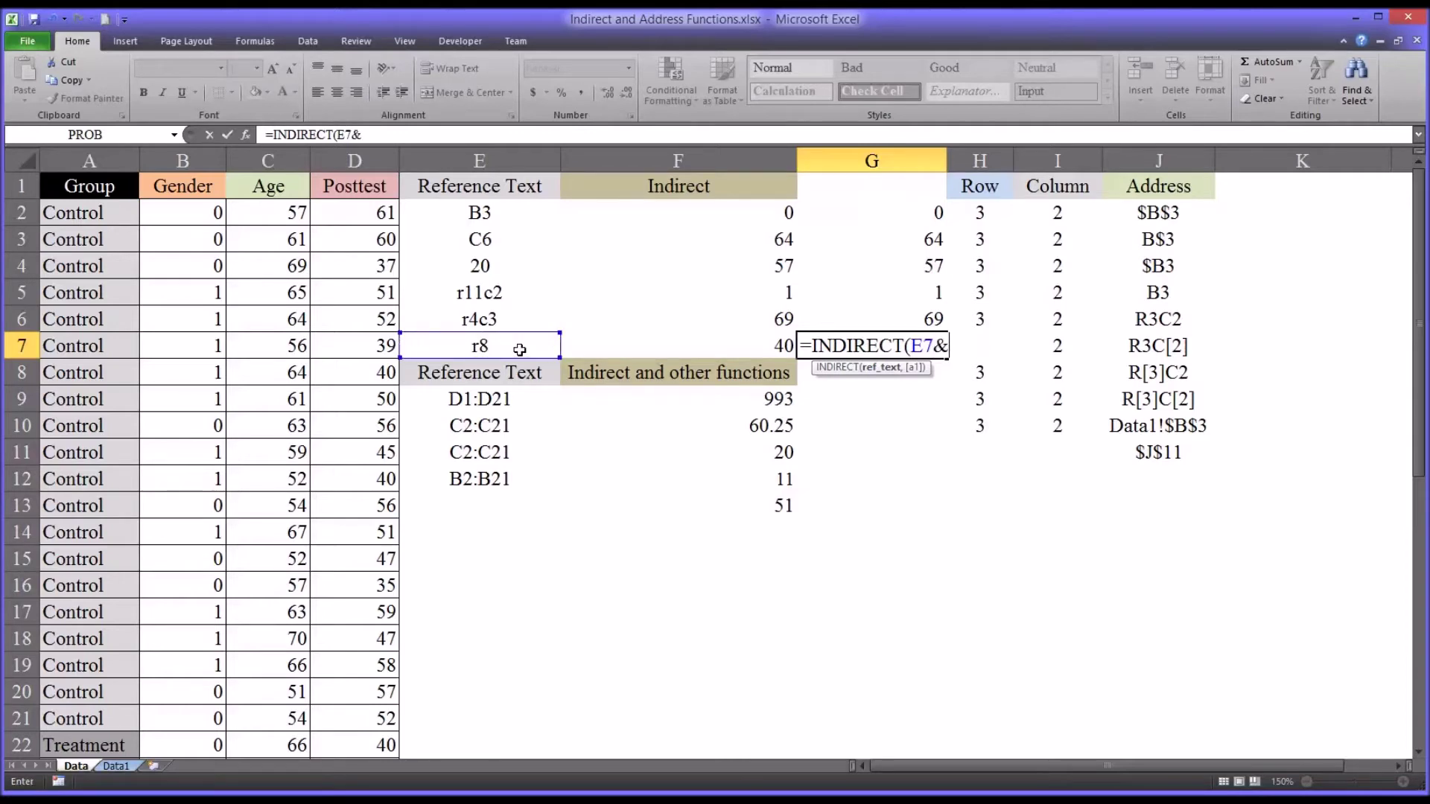
pyautogui.write('"c4",')
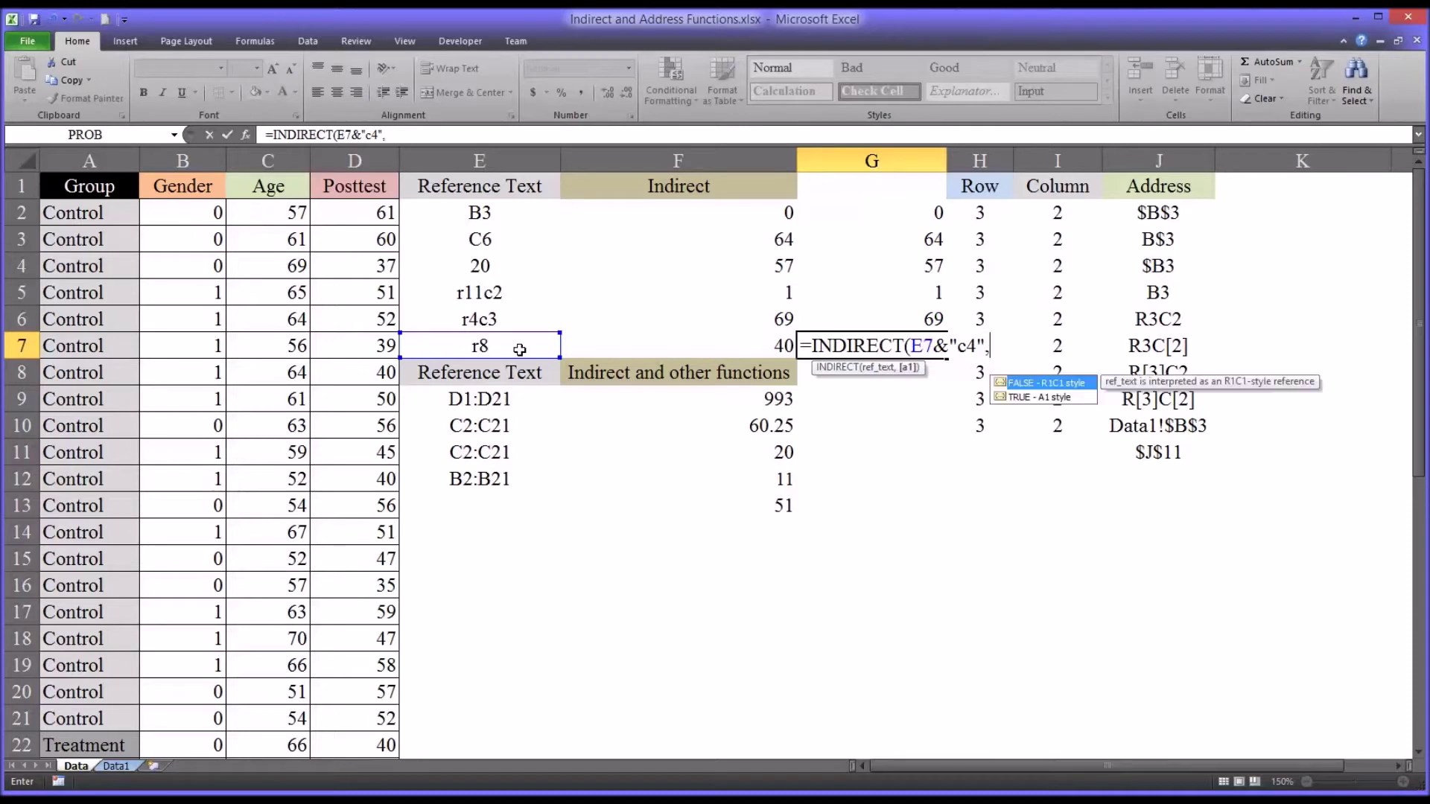
pyautogui.doubleClick(1034, 384)
pyautogui.press('Return')
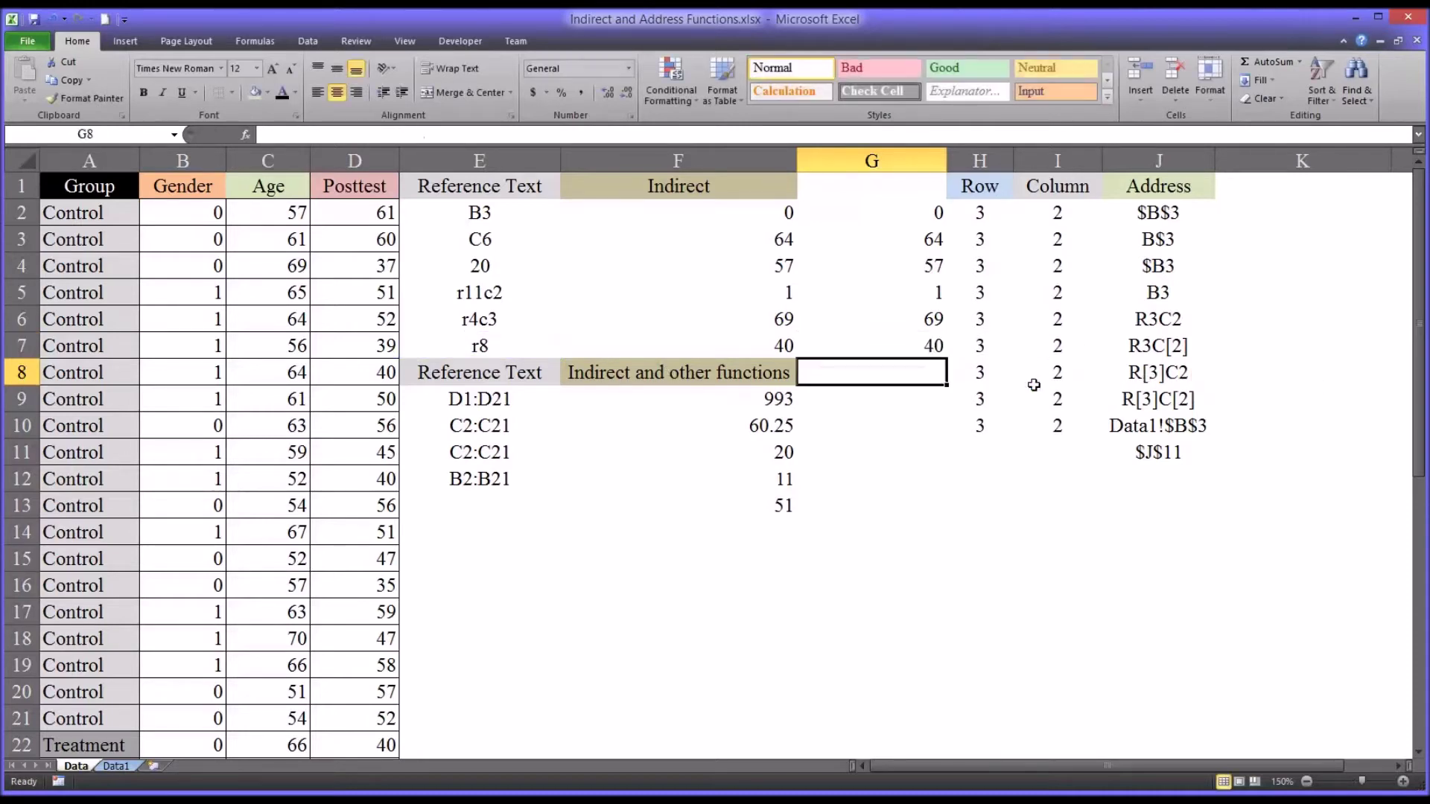
pyautogui.click(899, 349)
pyautogui.click(755, 349)
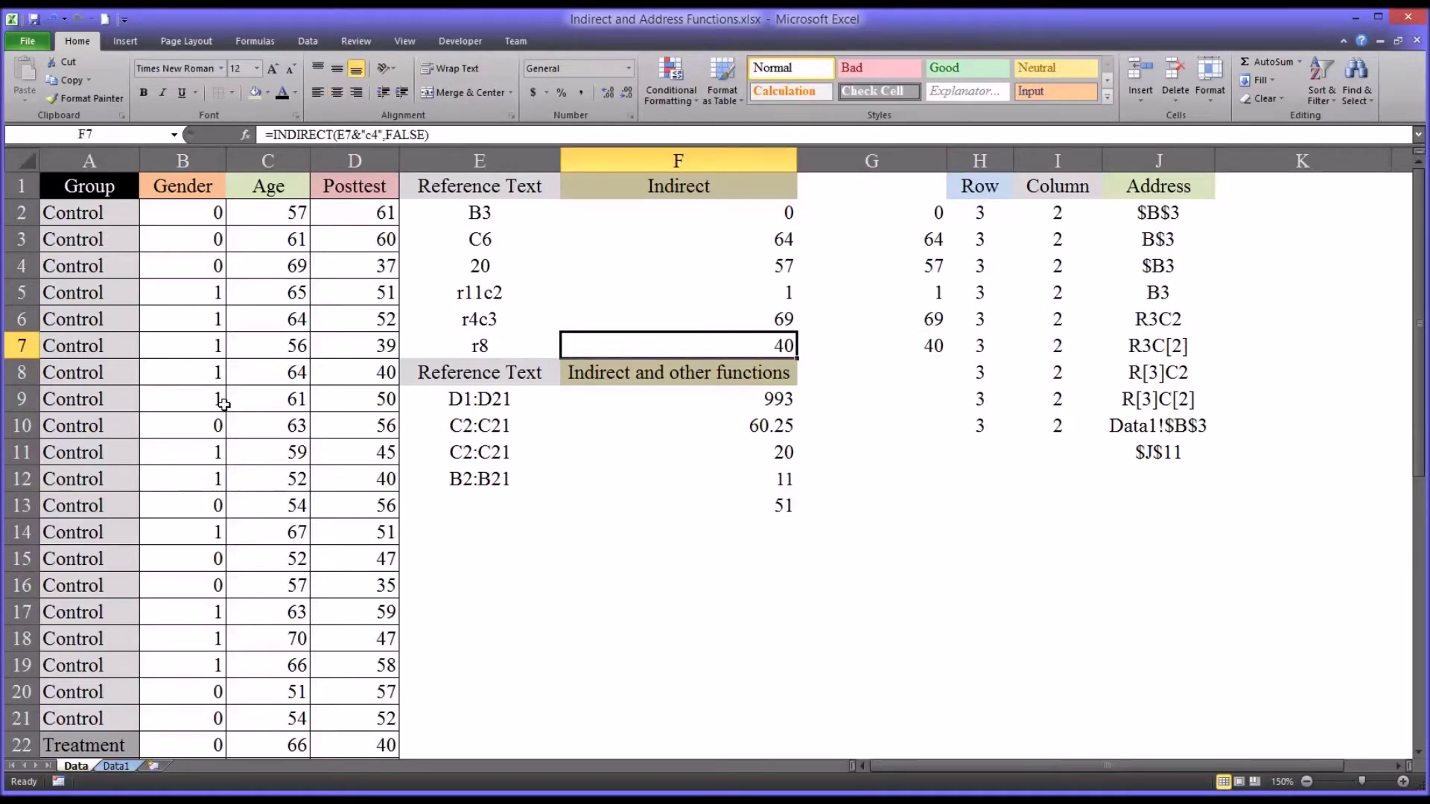
pyautogui.click(334, 379)
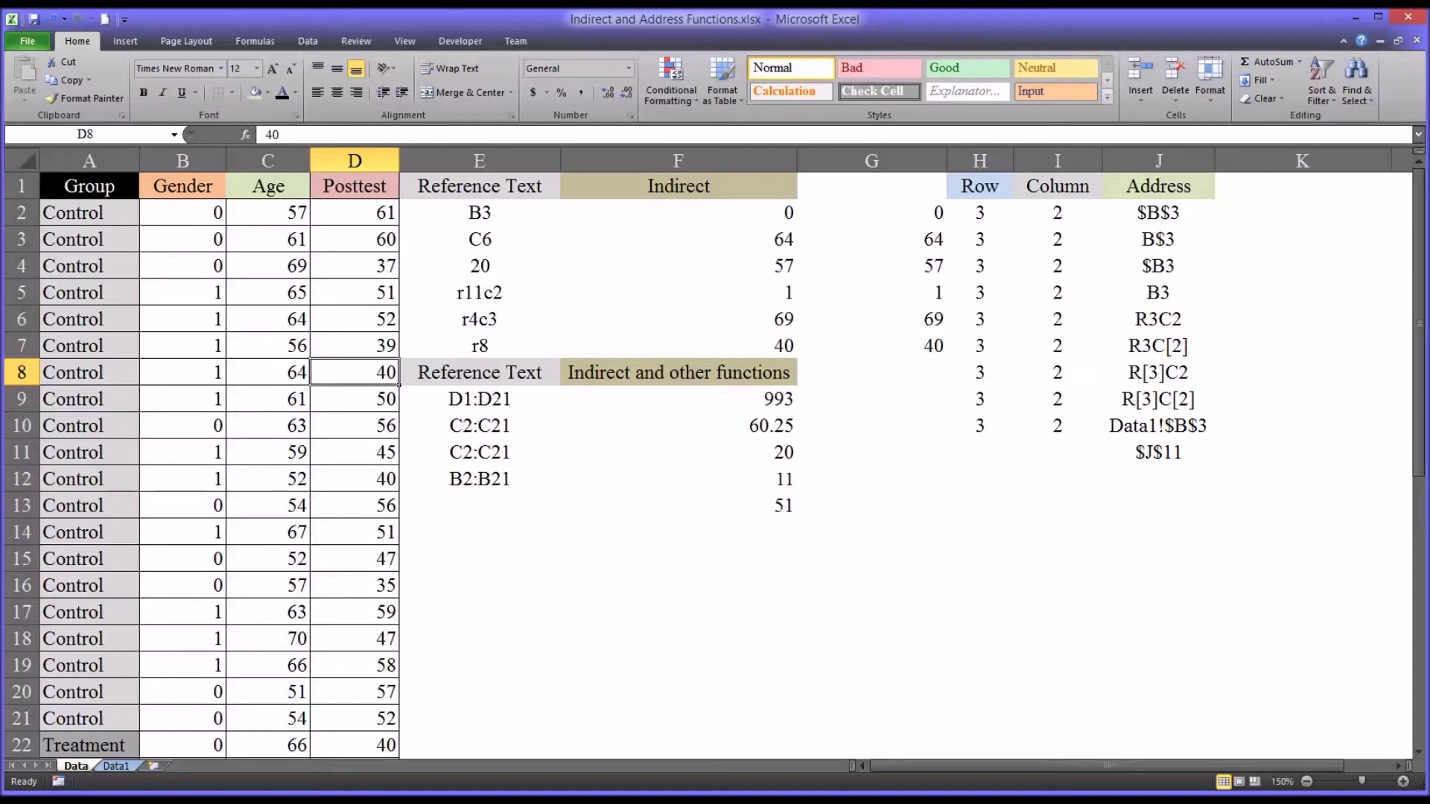
# Examine the D1:D21 reference text in E9, its Posttest range with and without the header, and the example formula in F9
pyautogui.click(872, 399)
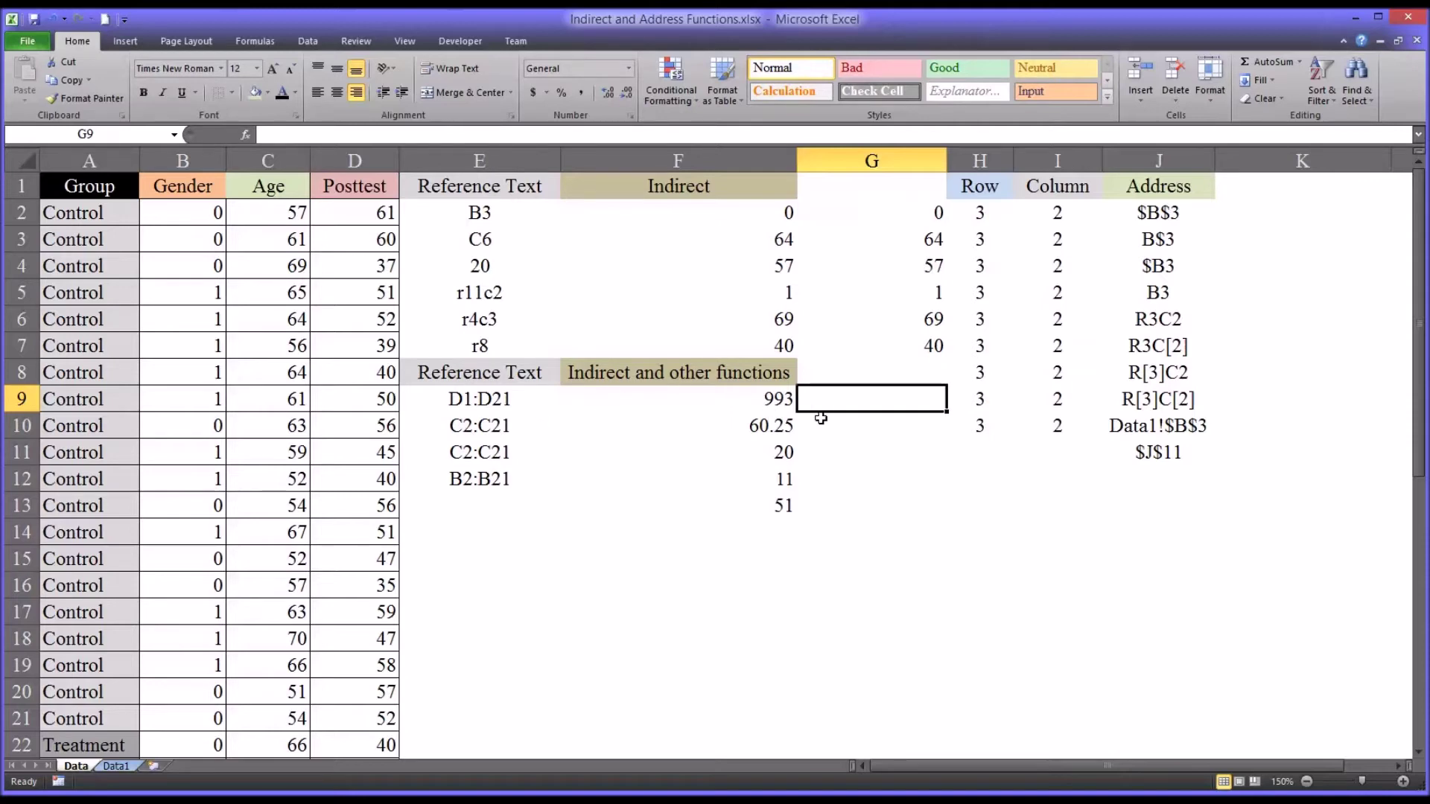
pyautogui.click(504, 400)
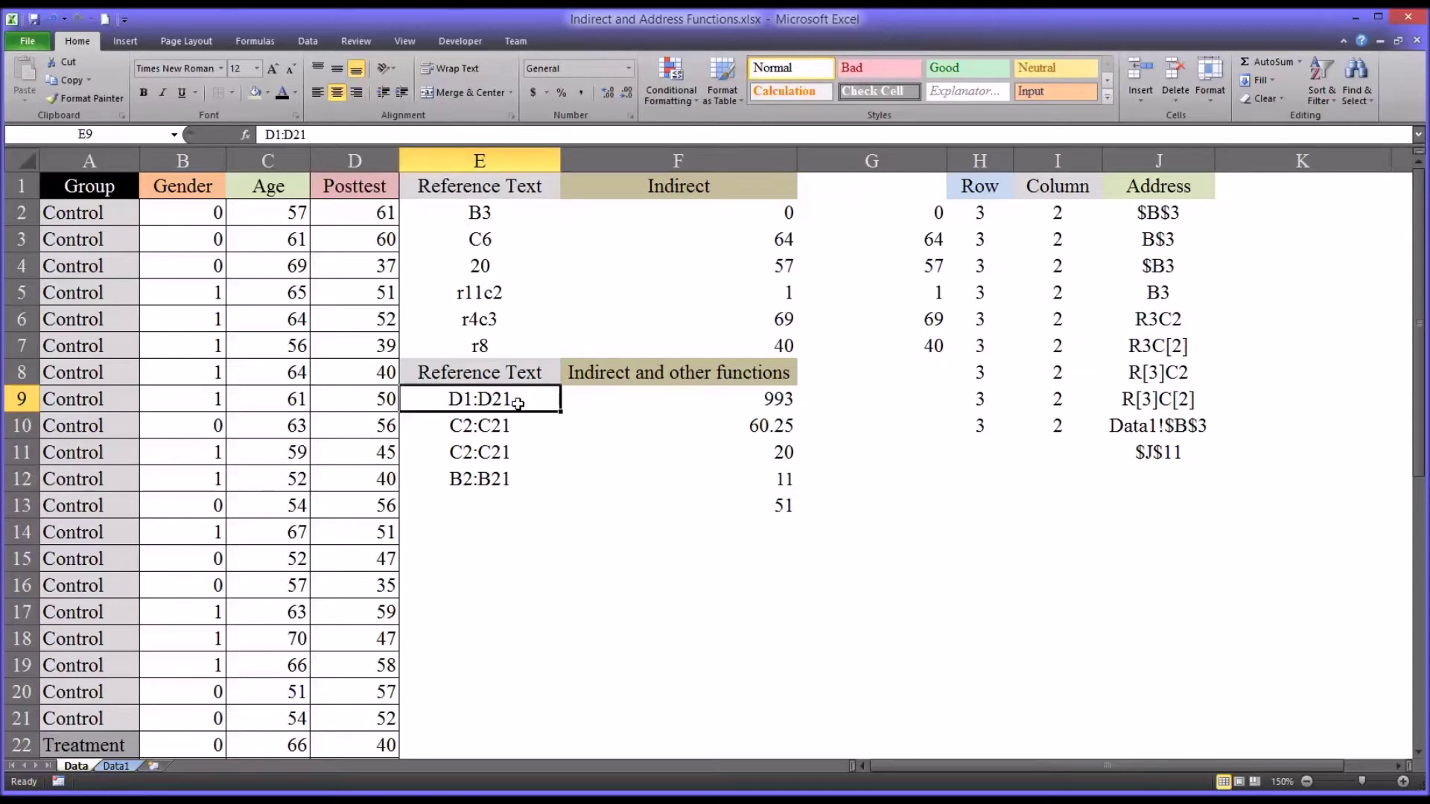
pyautogui.click(333, 195)
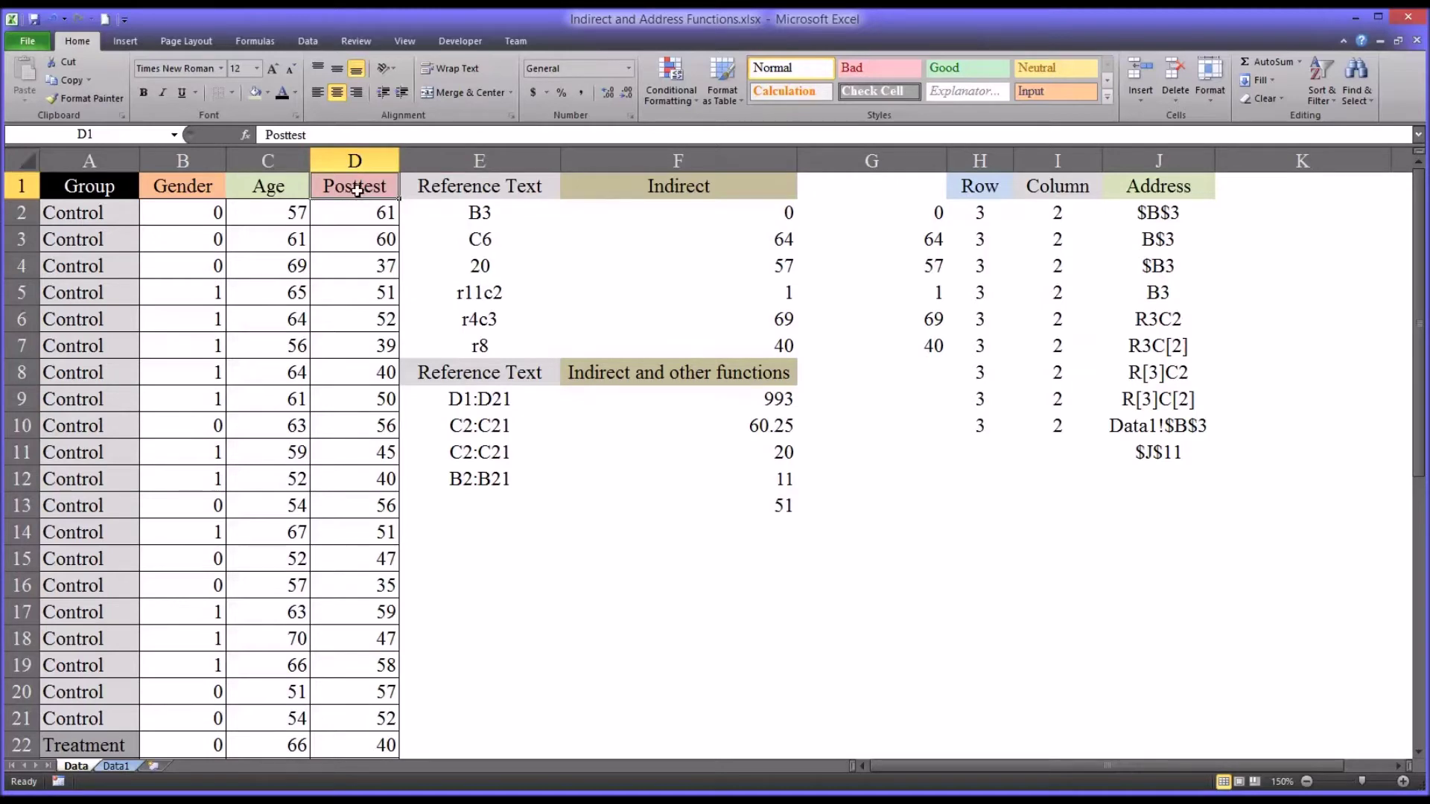
pyautogui.moveTo(356, 192); pyautogui.dragTo(348, 720)
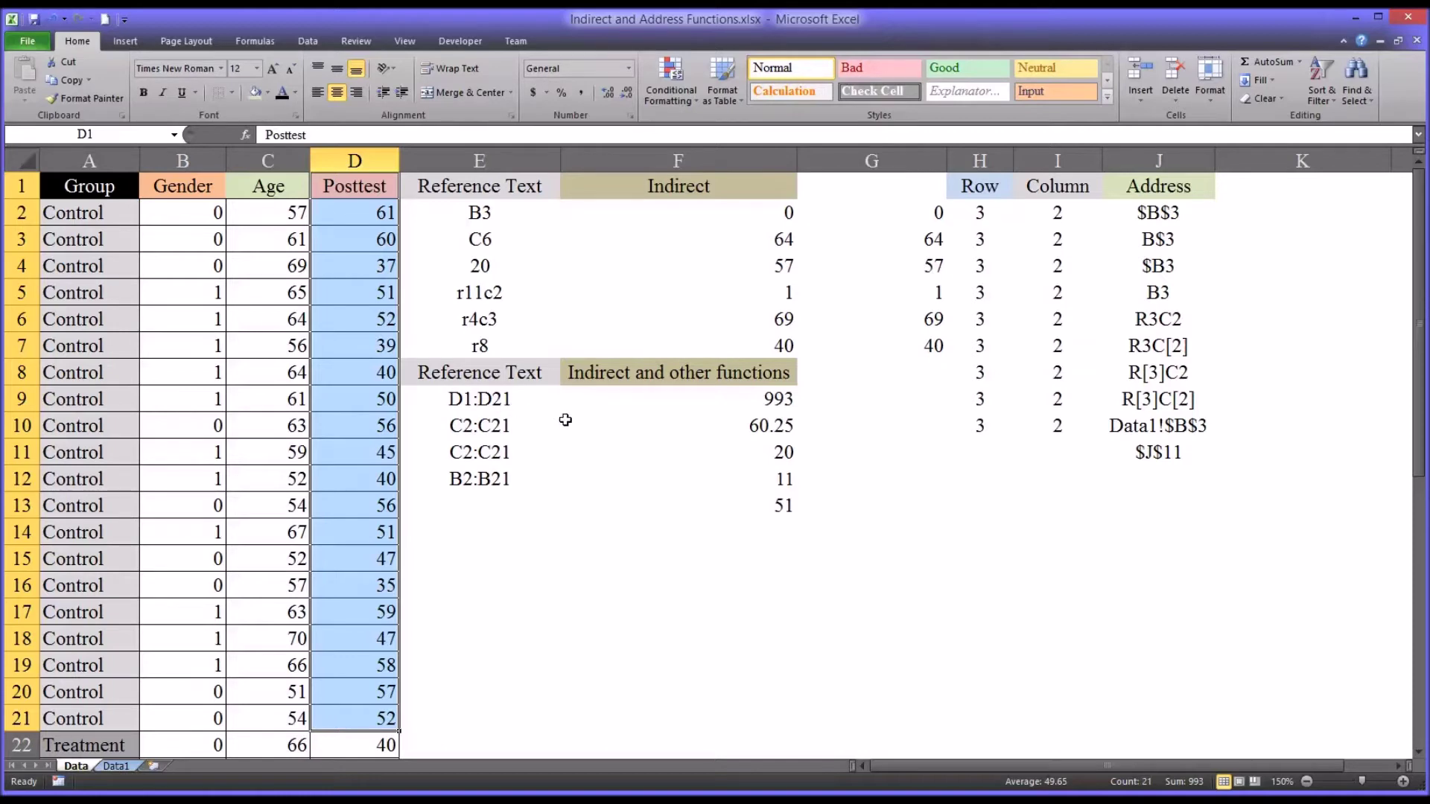
pyautogui.click(356, 193)
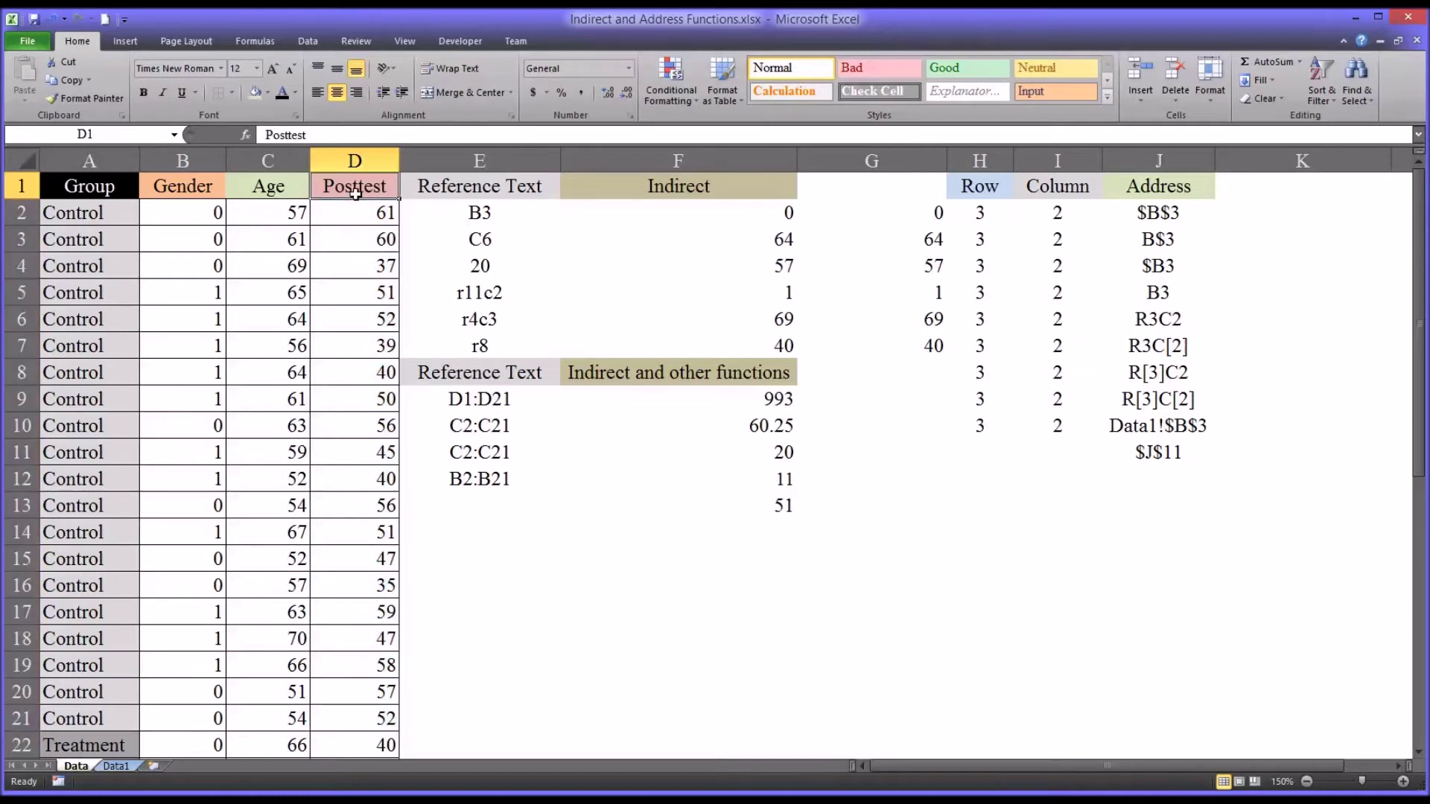
pyautogui.moveTo(350, 216); pyautogui.dragTo(350, 710)
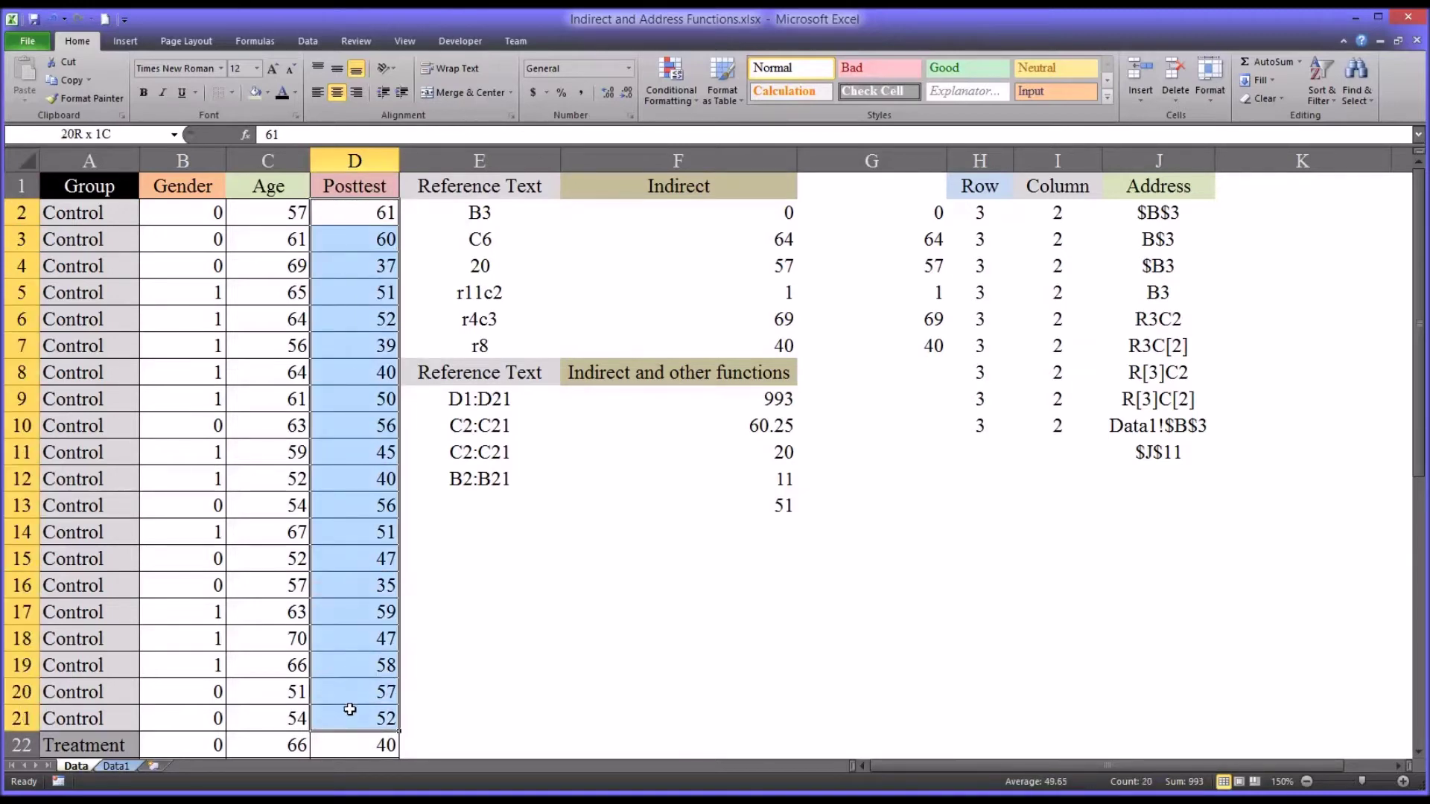
pyautogui.moveTo(350, 710); pyautogui.dragTo(350, 710)
pyautogui.click(691, 400)
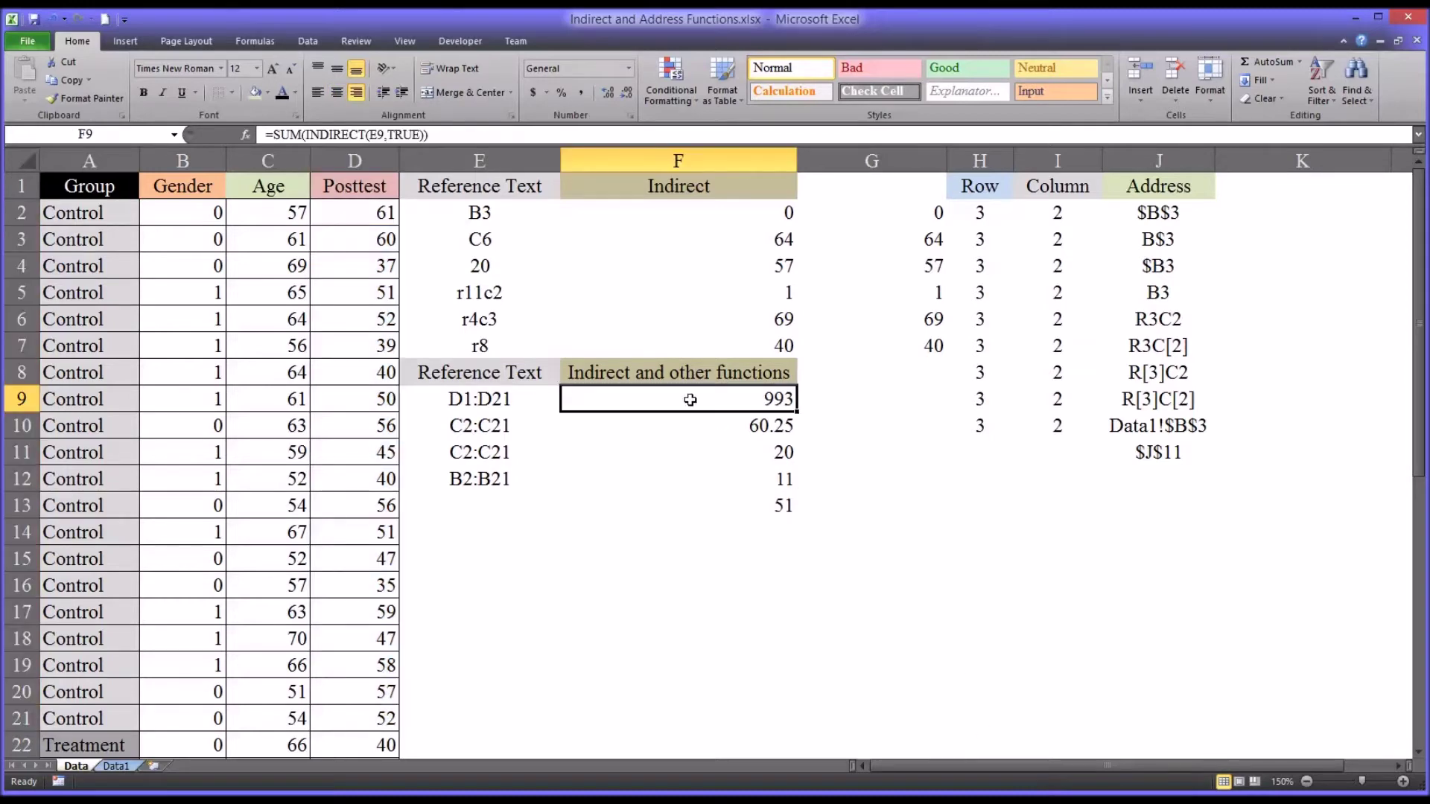
# Enter =SUM(INDIRECT(E9,TRUE)) in G9 to total the Posttest range named by the A1-style reference in E9
pyautogui.click(870, 398)
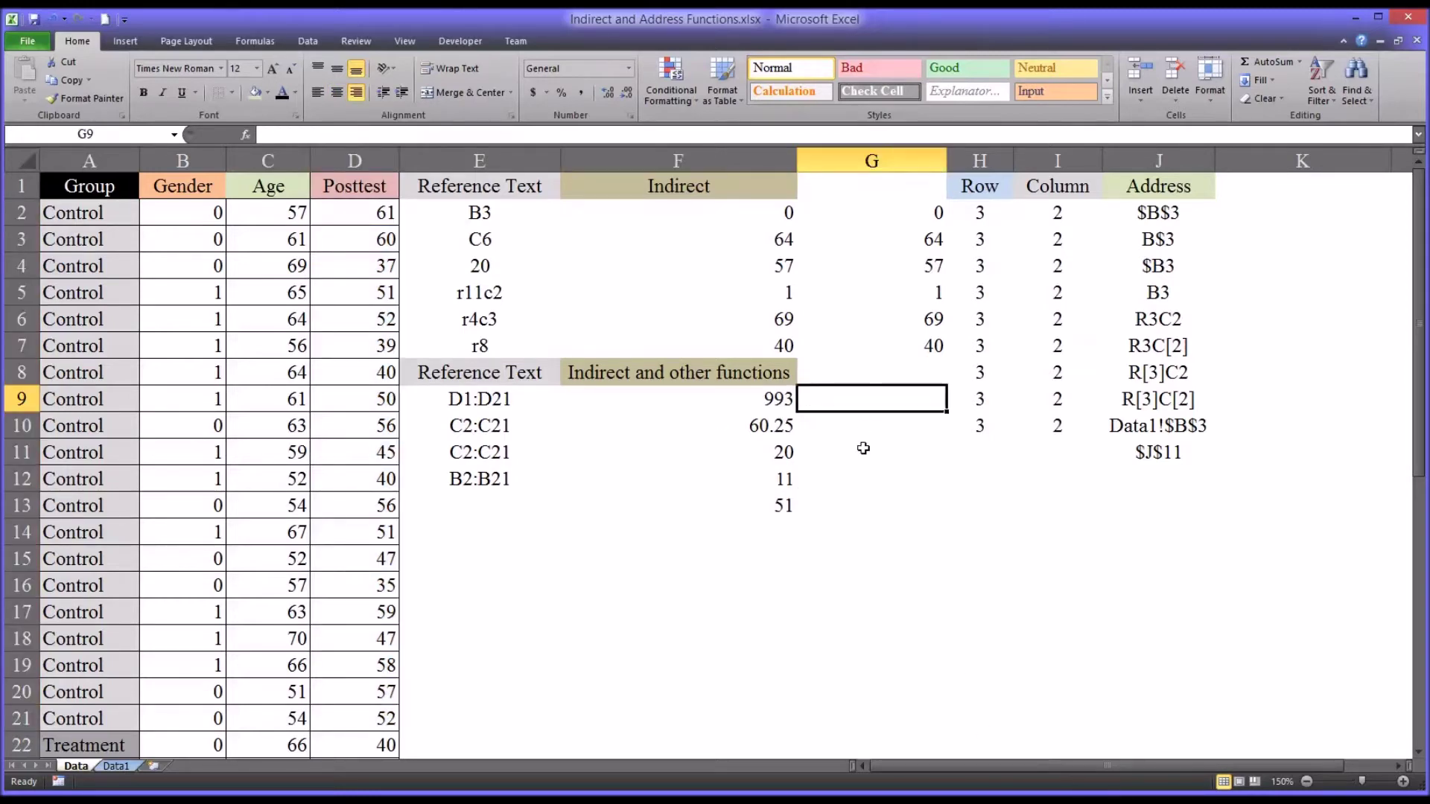
pyautogui.write('=sum(')
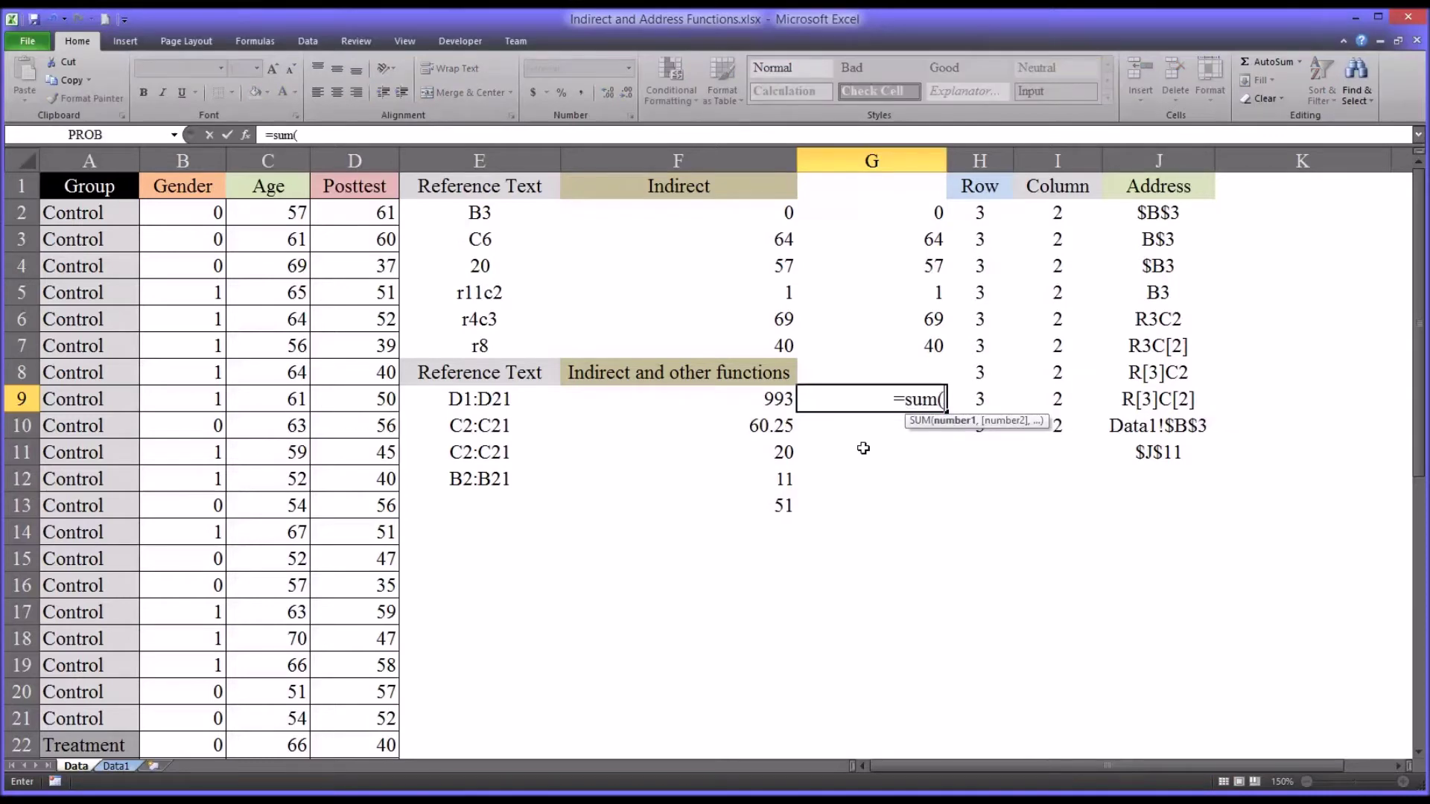
pyautogui.write('in')
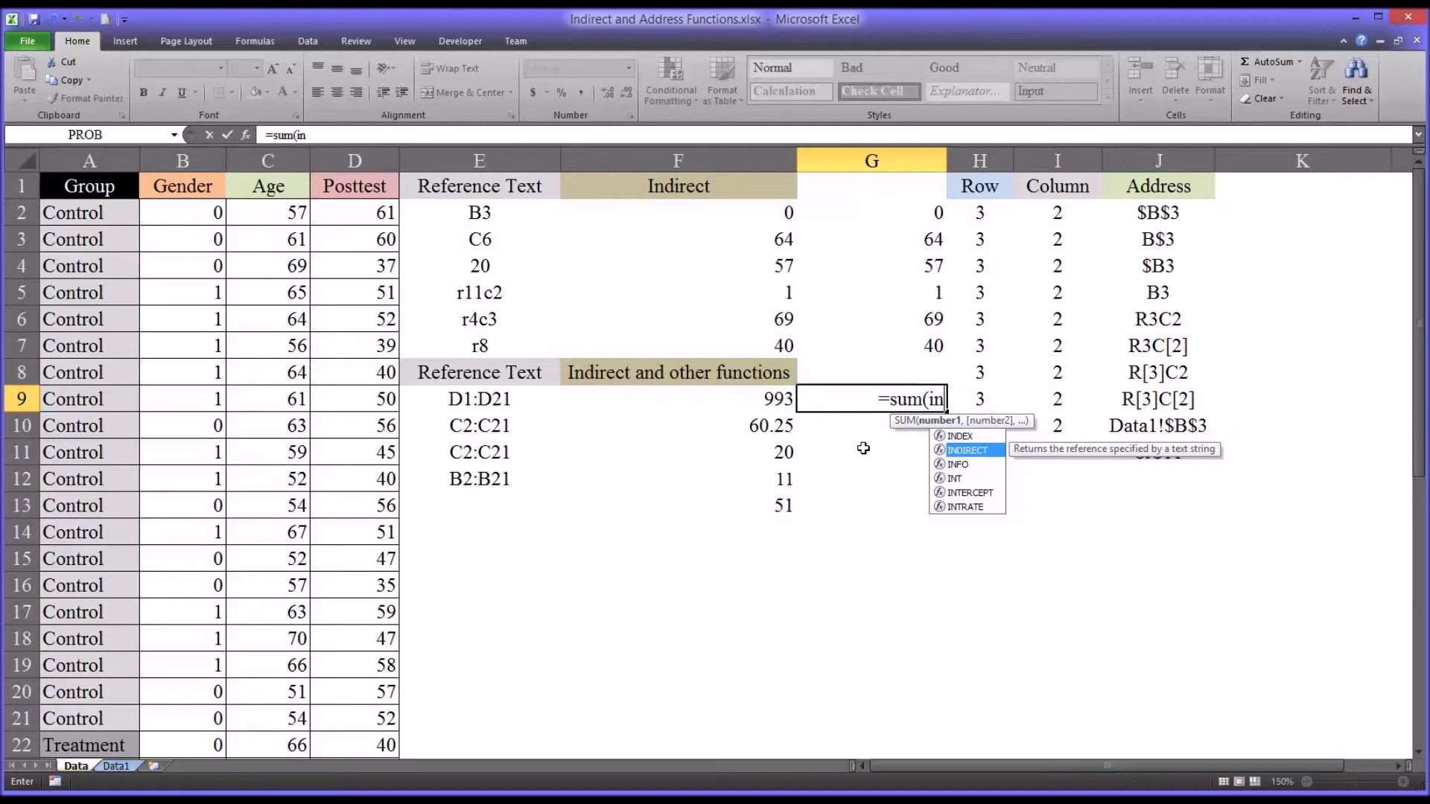
pyautogui.press('Tab')
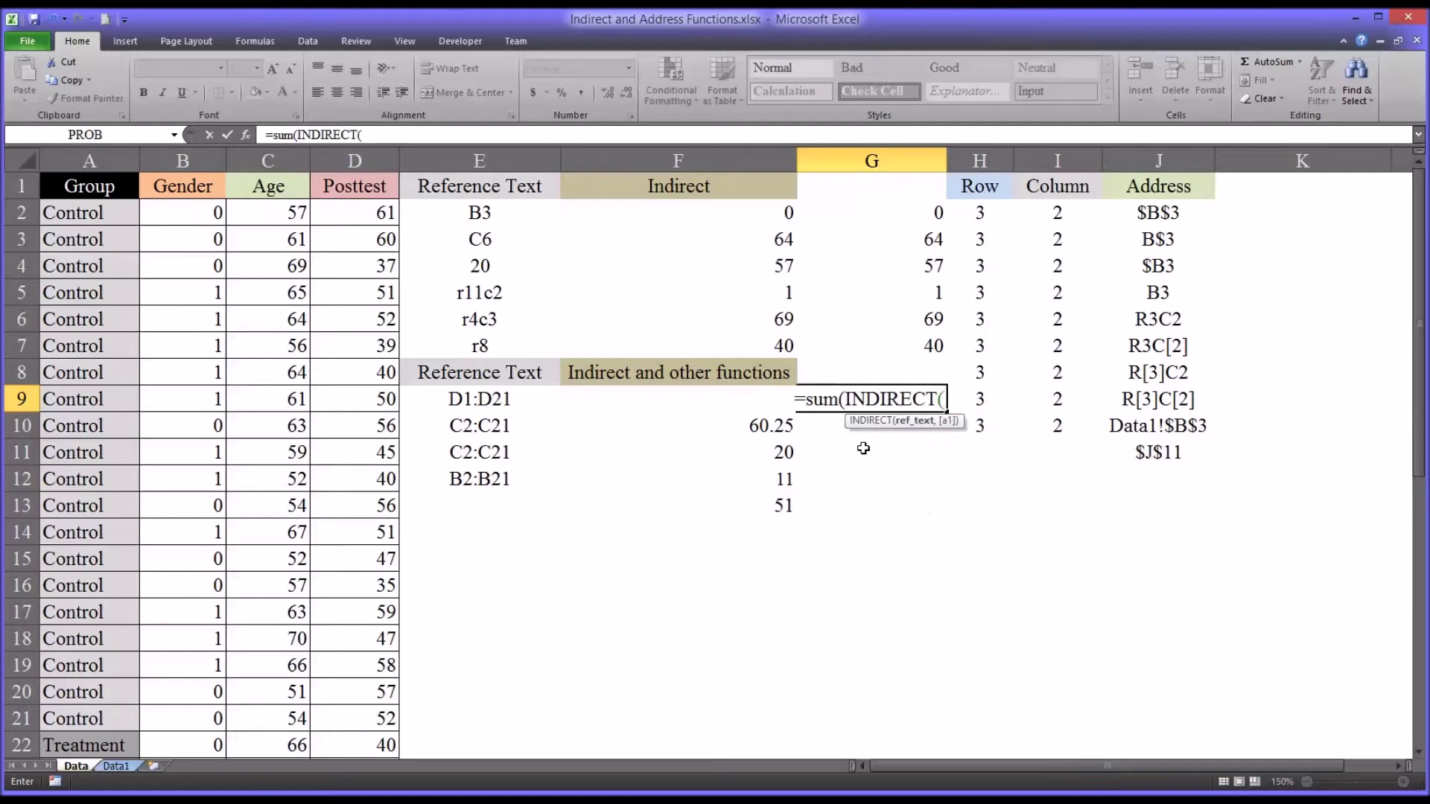
pyautogui.click(475, 400)
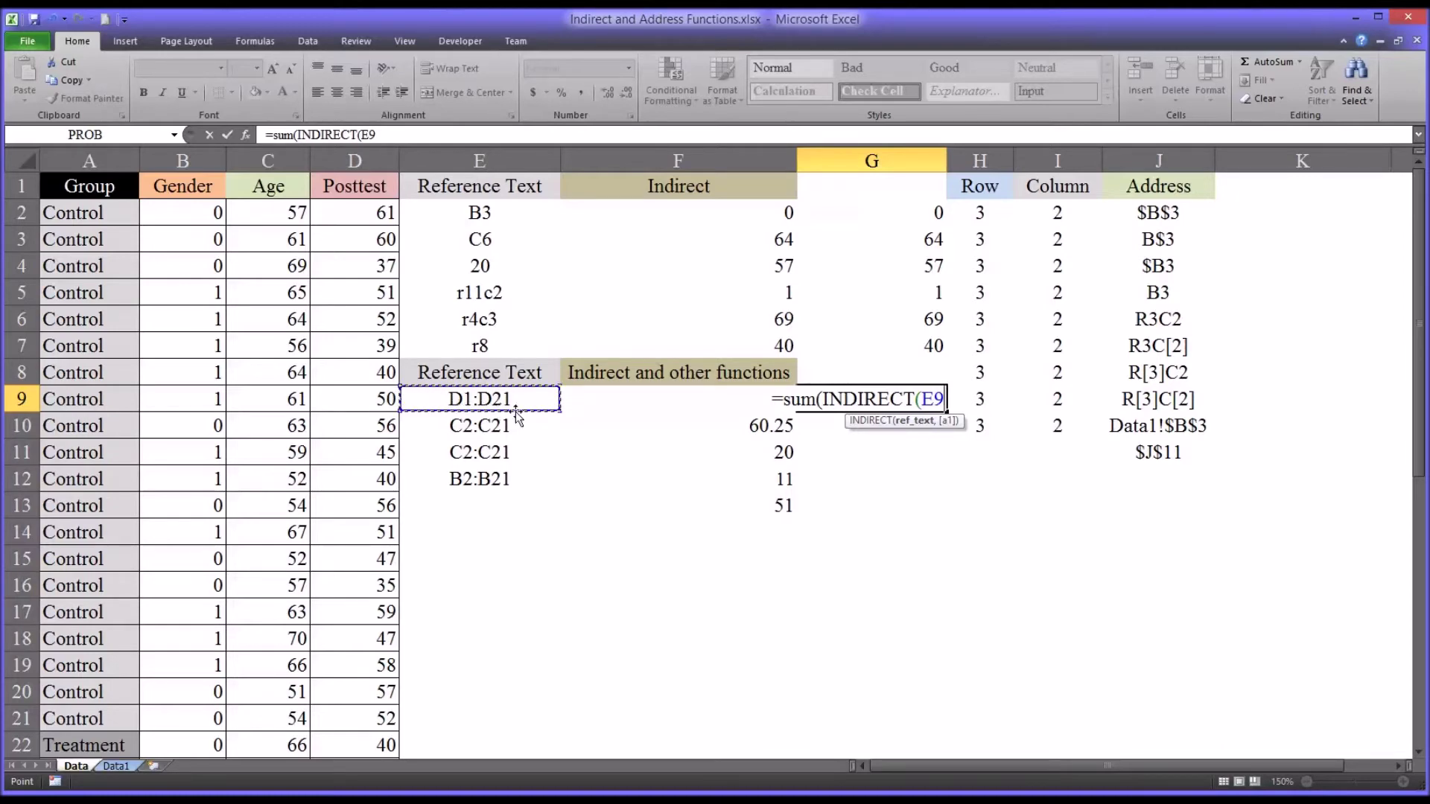
pyautogui.write(',')
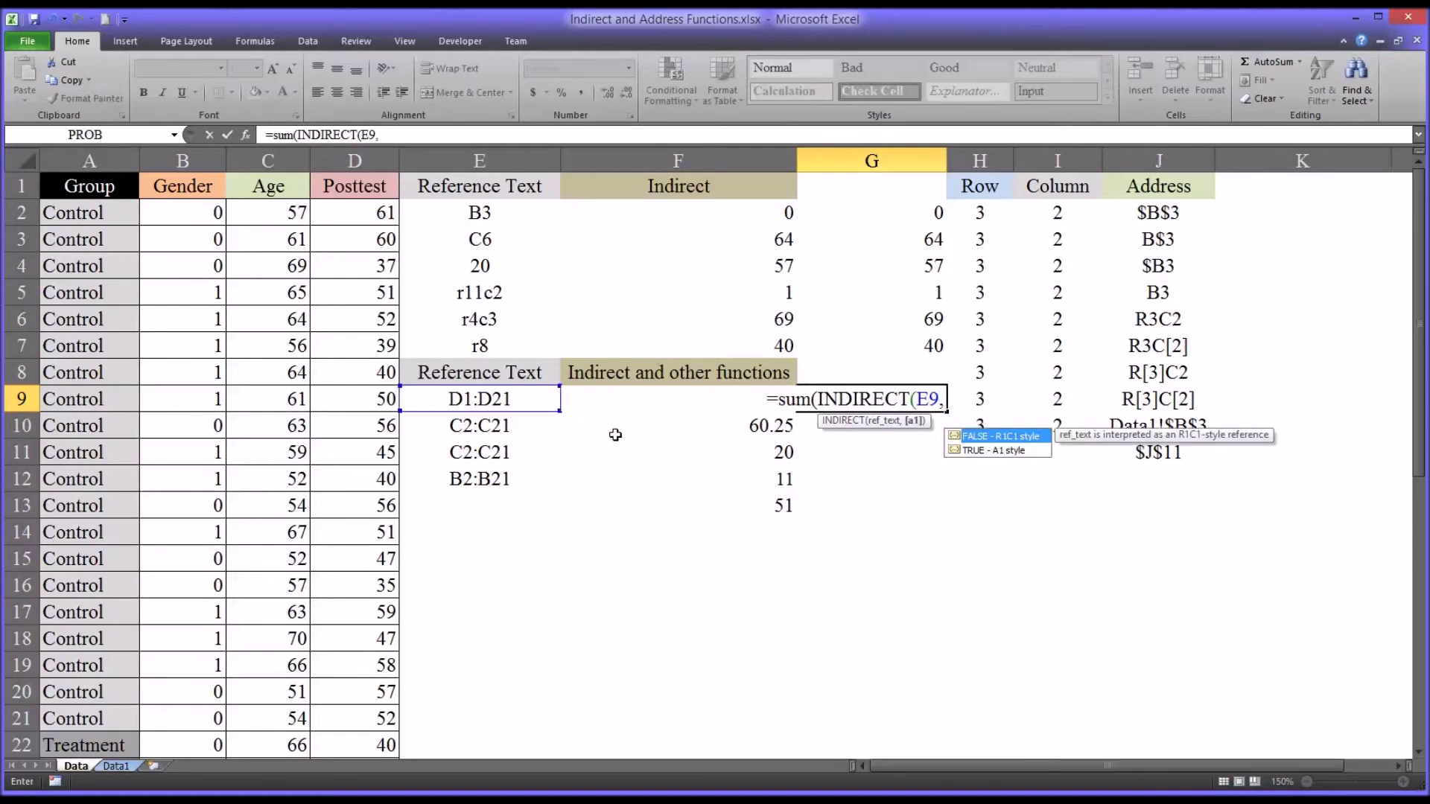
pyautogui.click(1002, 453)
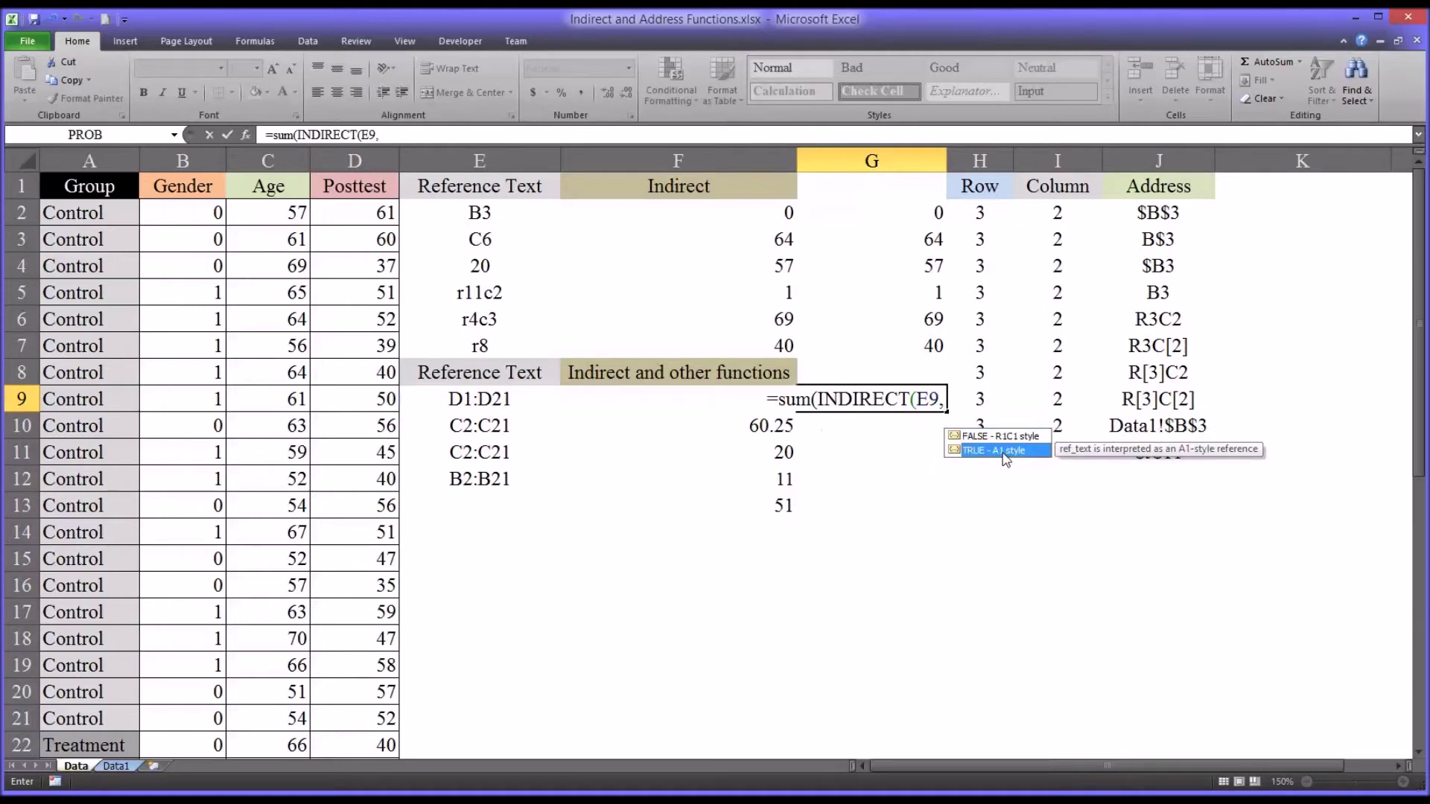
pyautogui.doubleClick(1002, 455)
pyautogui.write('))')
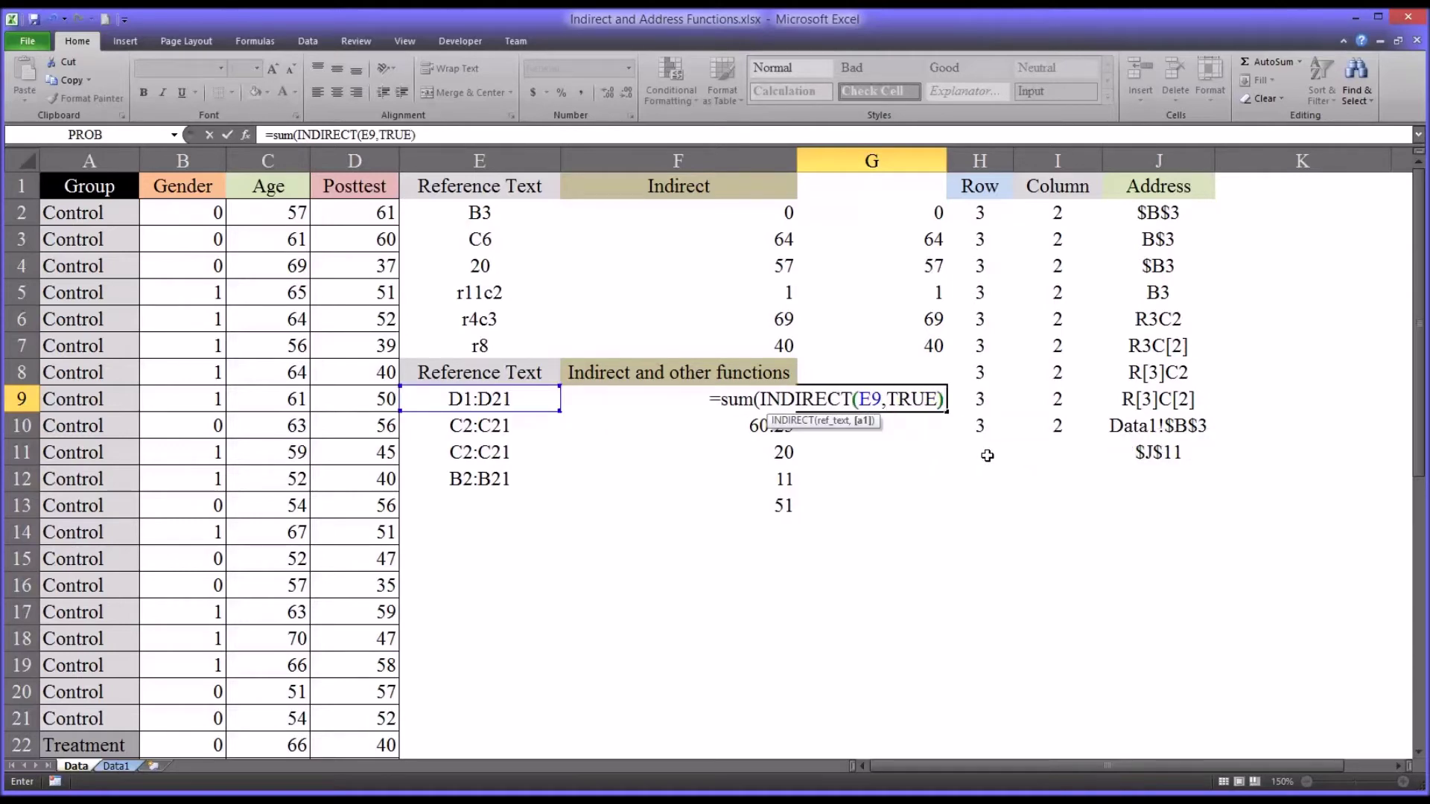
pyautogui.press('Return')
pyautogui.click(902, 402)
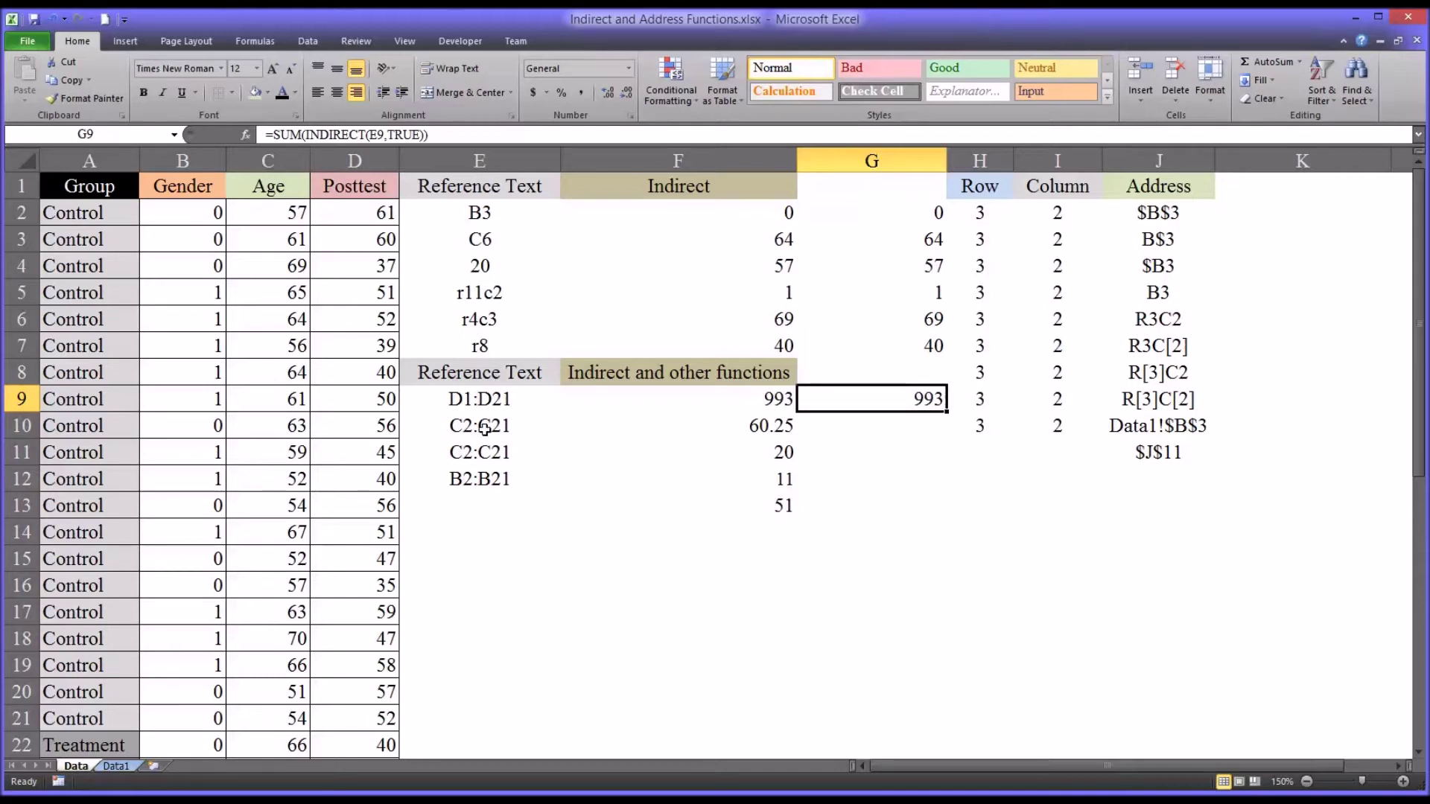
# Check the Age range C2:C21 and the example formula in F10, and enter =AVERAGE(INDIRECT(E10,TRUE)) in G10 to average that range
pyautogui.moveTo(257, 214); pyautogui.dragTo(280, 695)
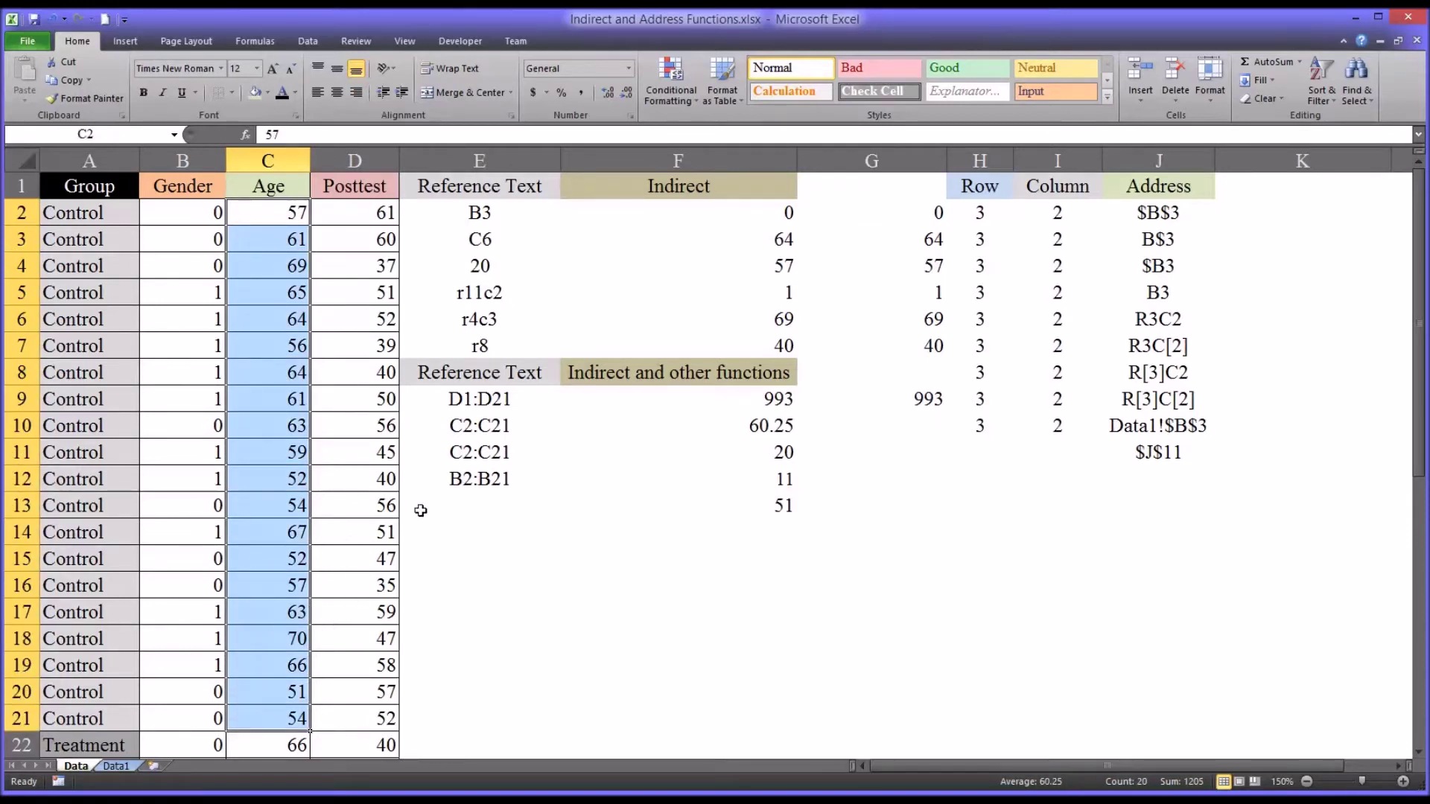
pyautogui.click(742, 431)
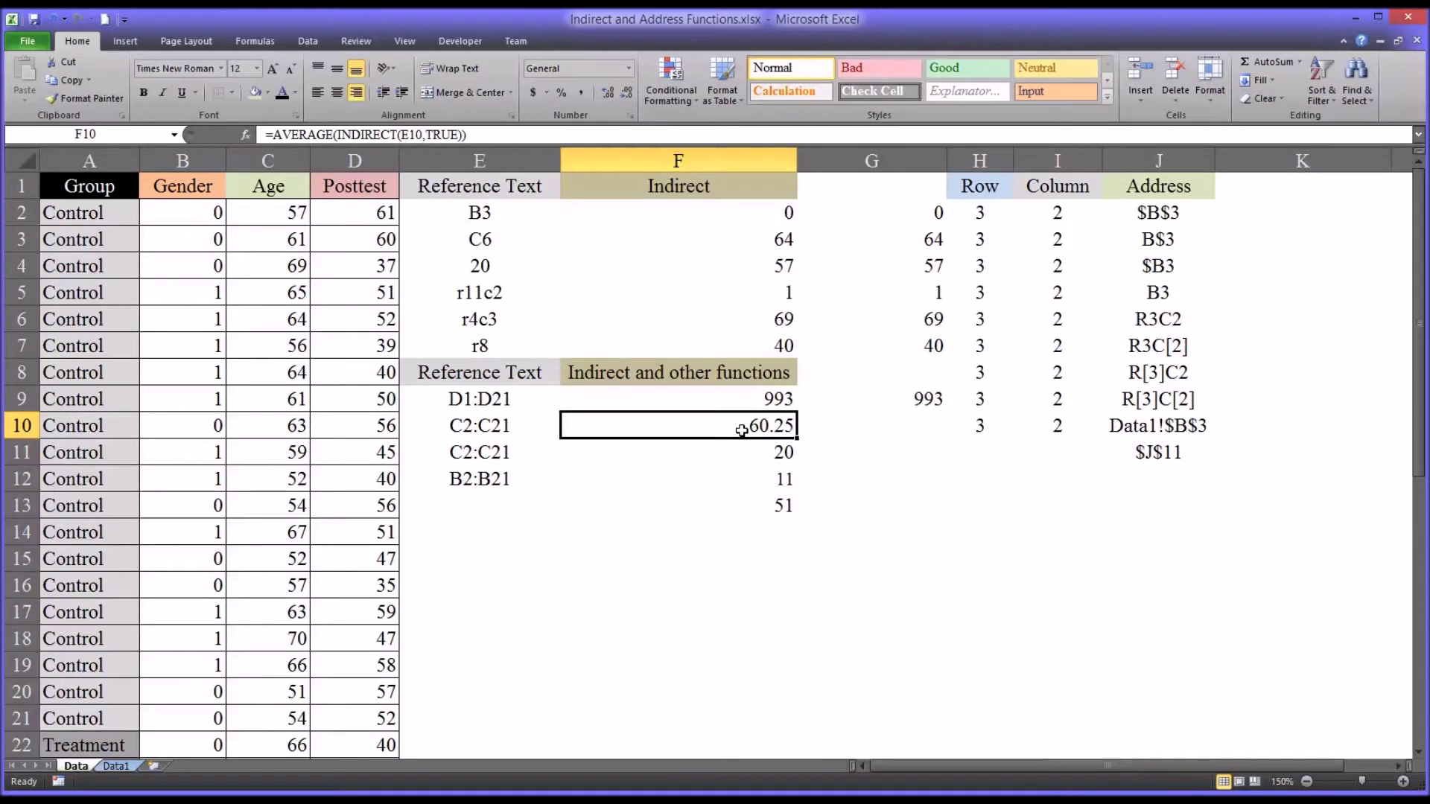
pyautogui.click(854, 433)
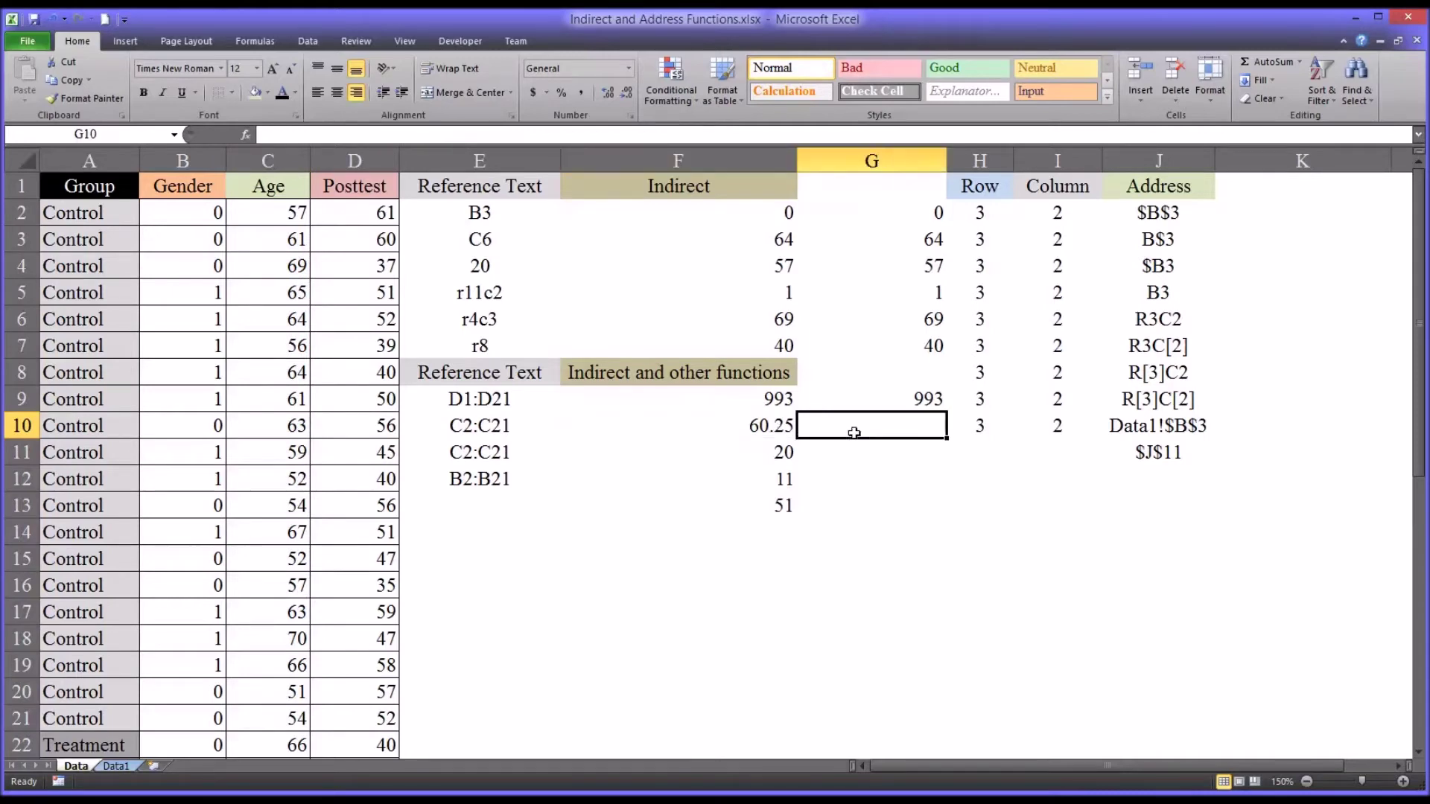
pyautogui.write('=av')
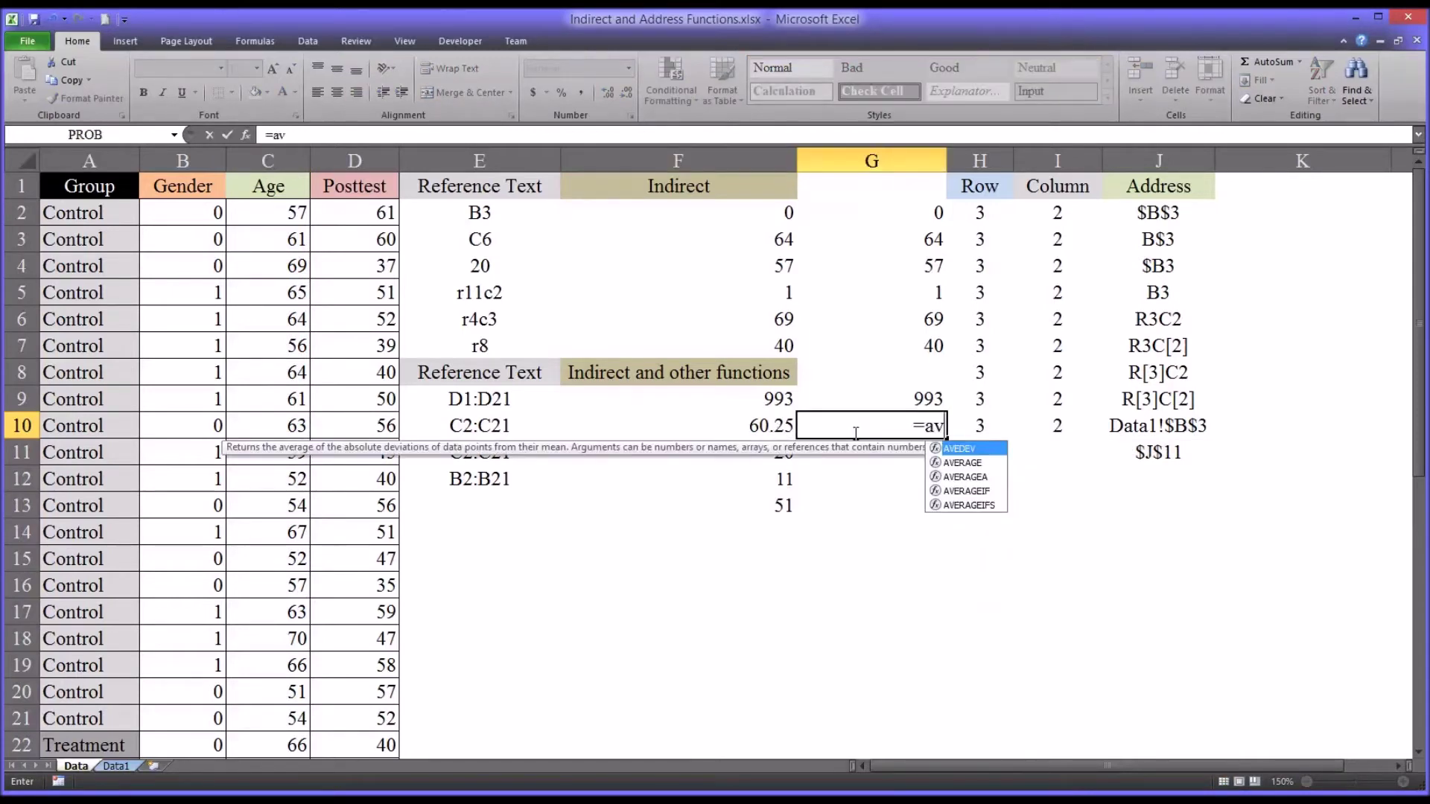
pyautogui.press('Down')
pyautogui.press('Tab')
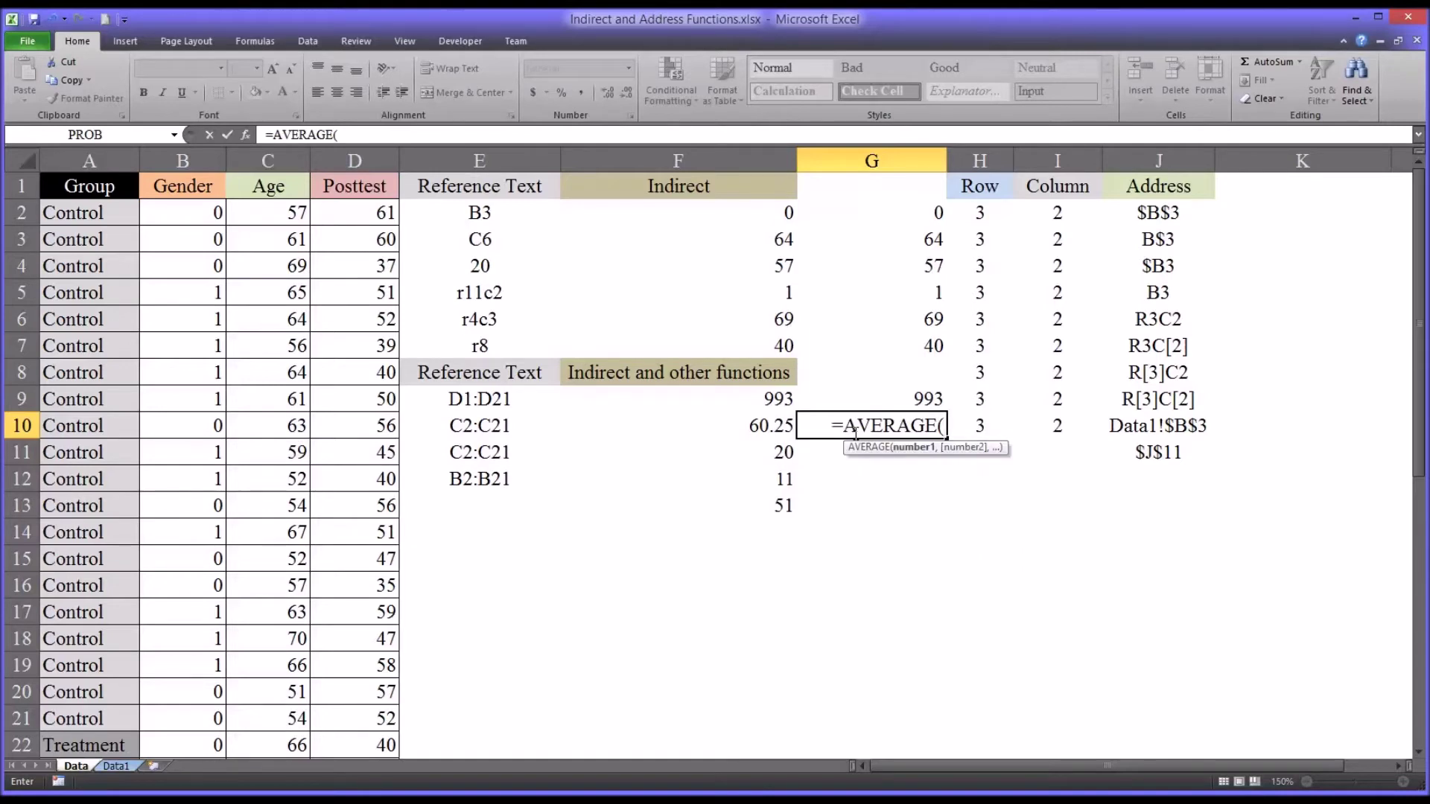
pyautogui.write('ind')
pyautogui.press('Down')
pyautogui.press('Tab')
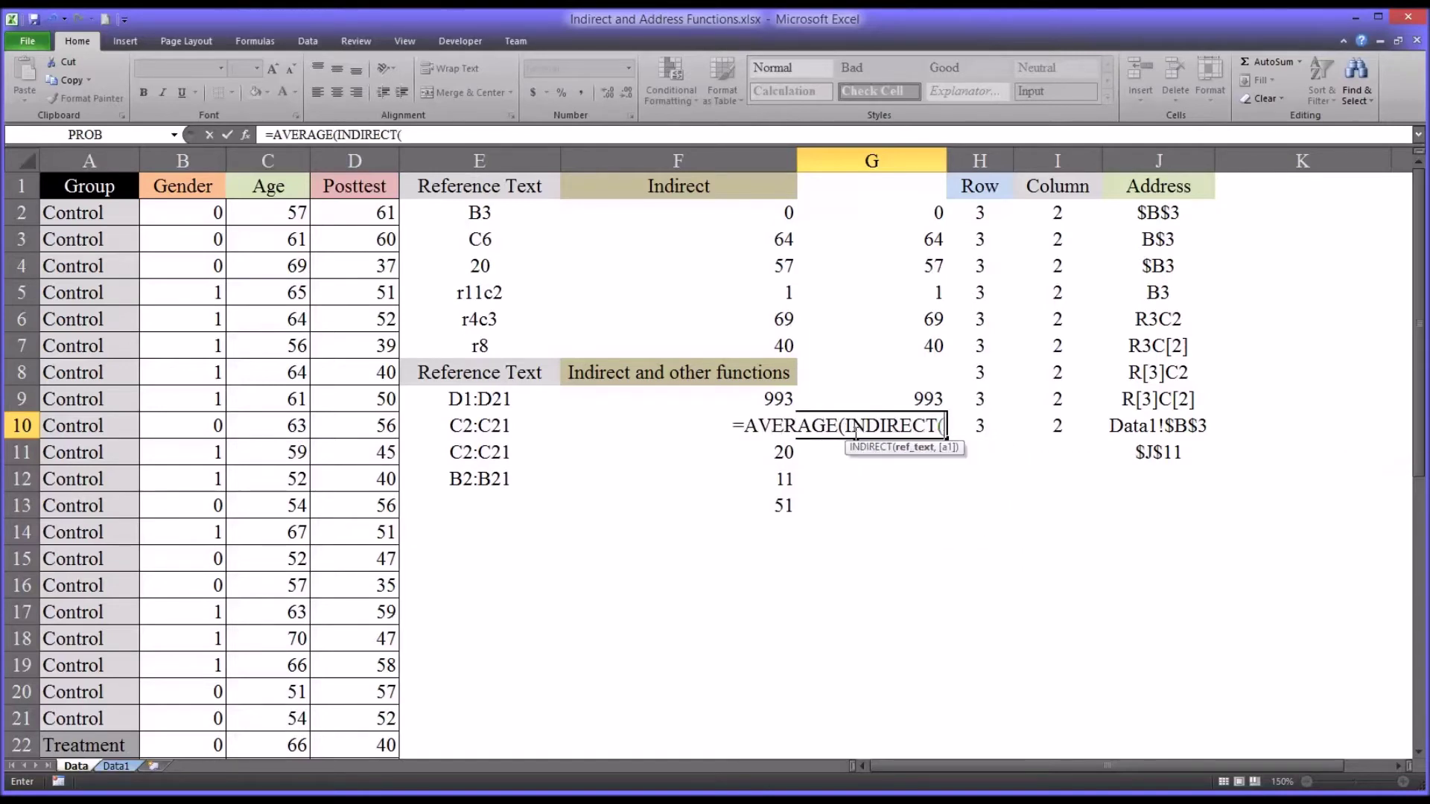
pyautogui.click(442, 430)
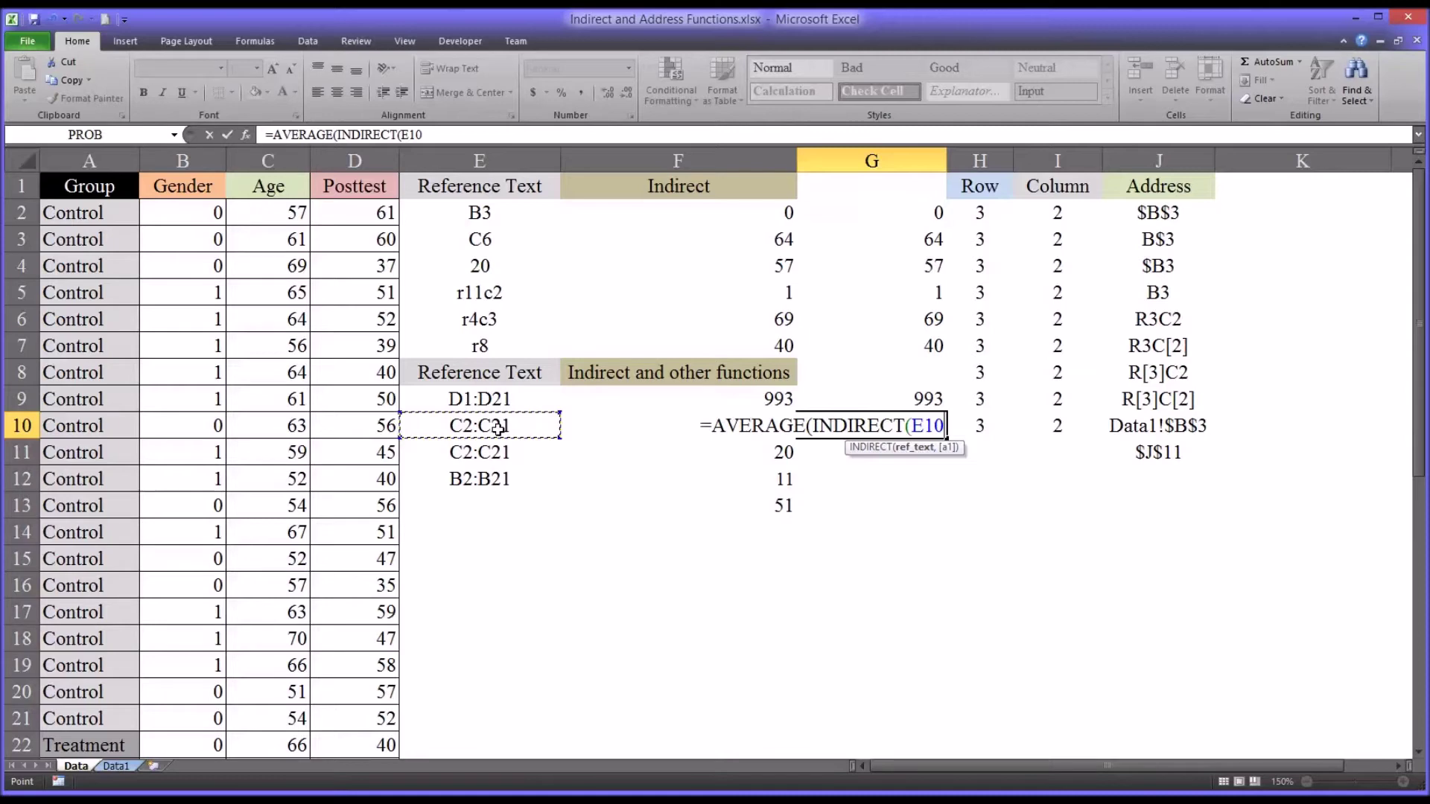
pyautogui.write(',')
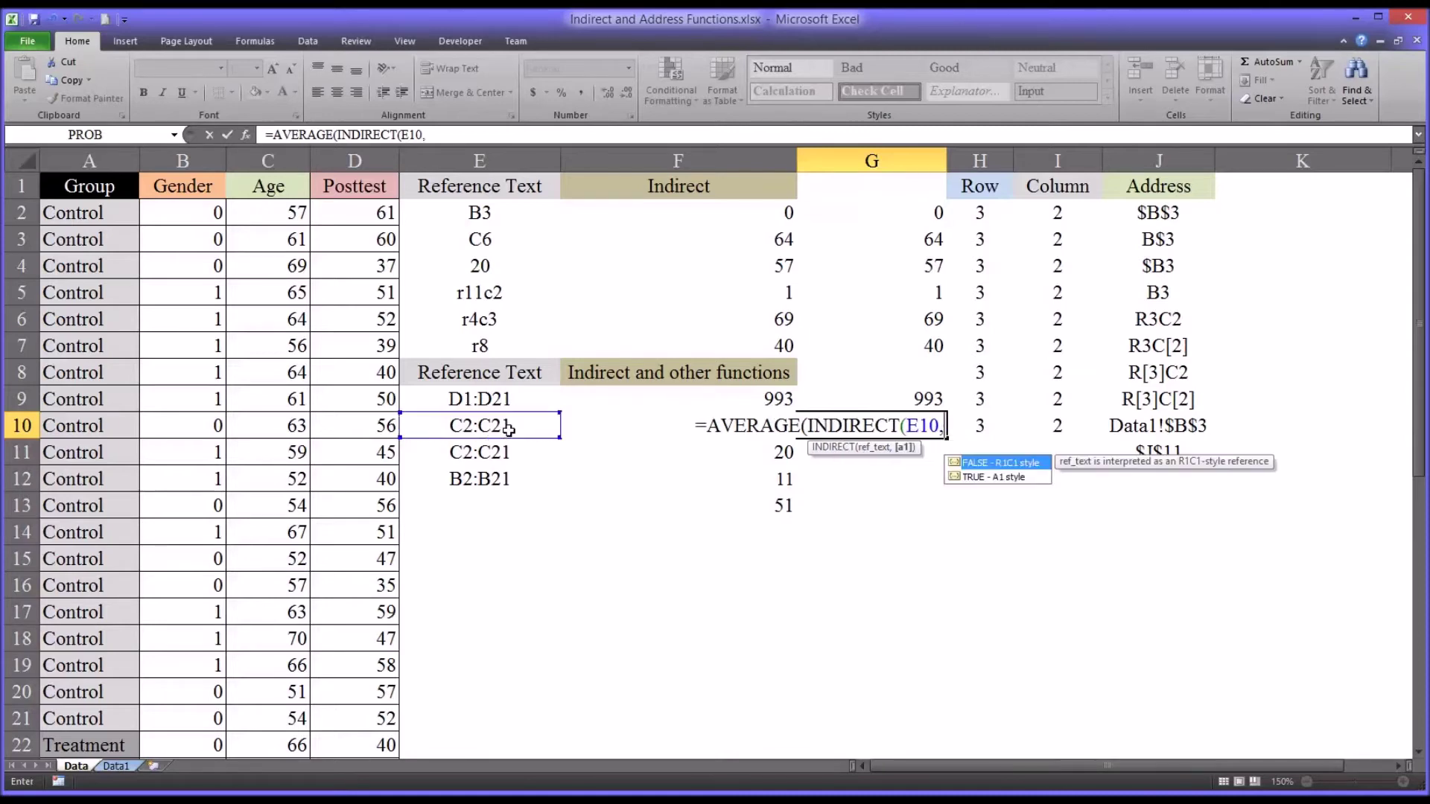
pyautogui.click(969, 478)
pyautogui.doubleClick(969, 478)
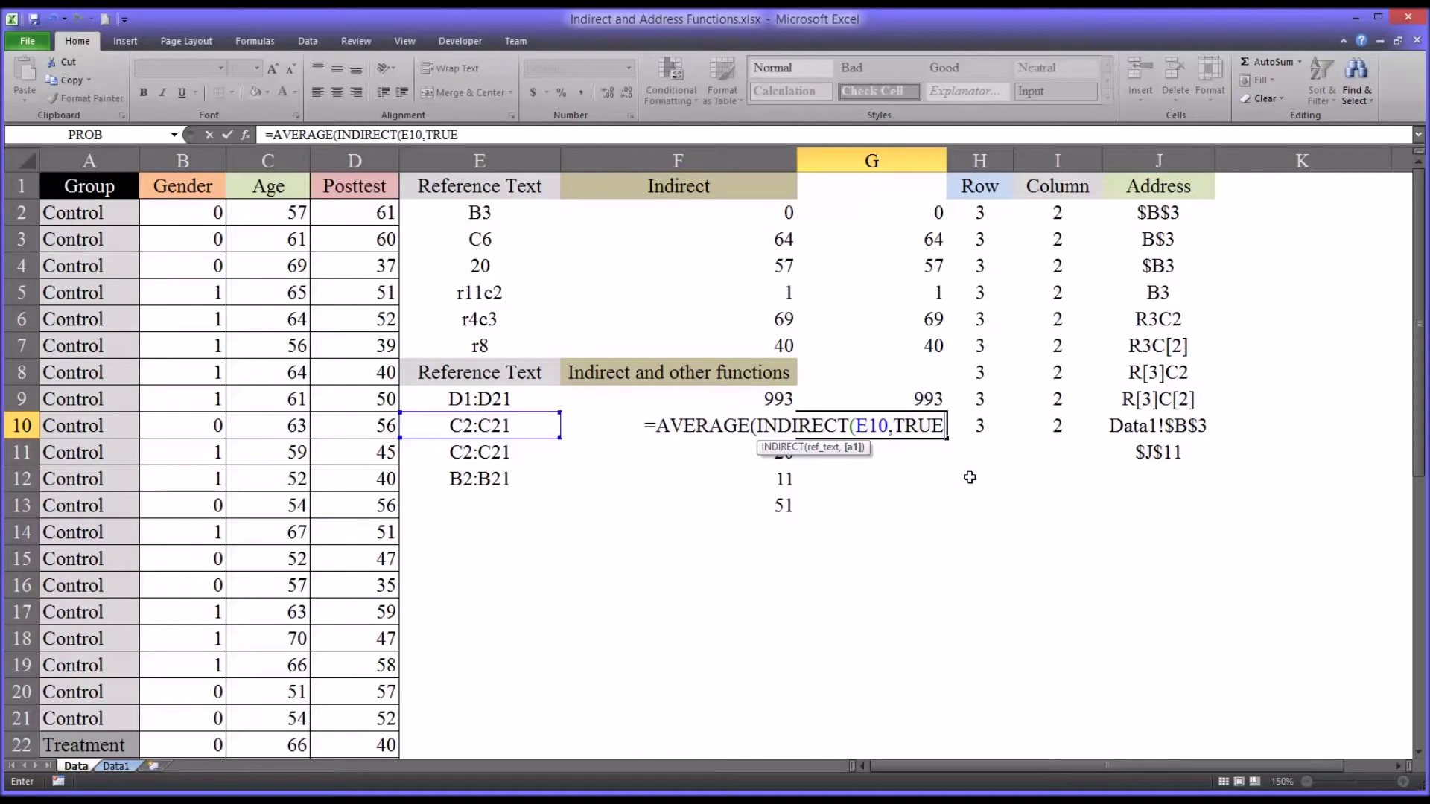
pyautogui.write(')')
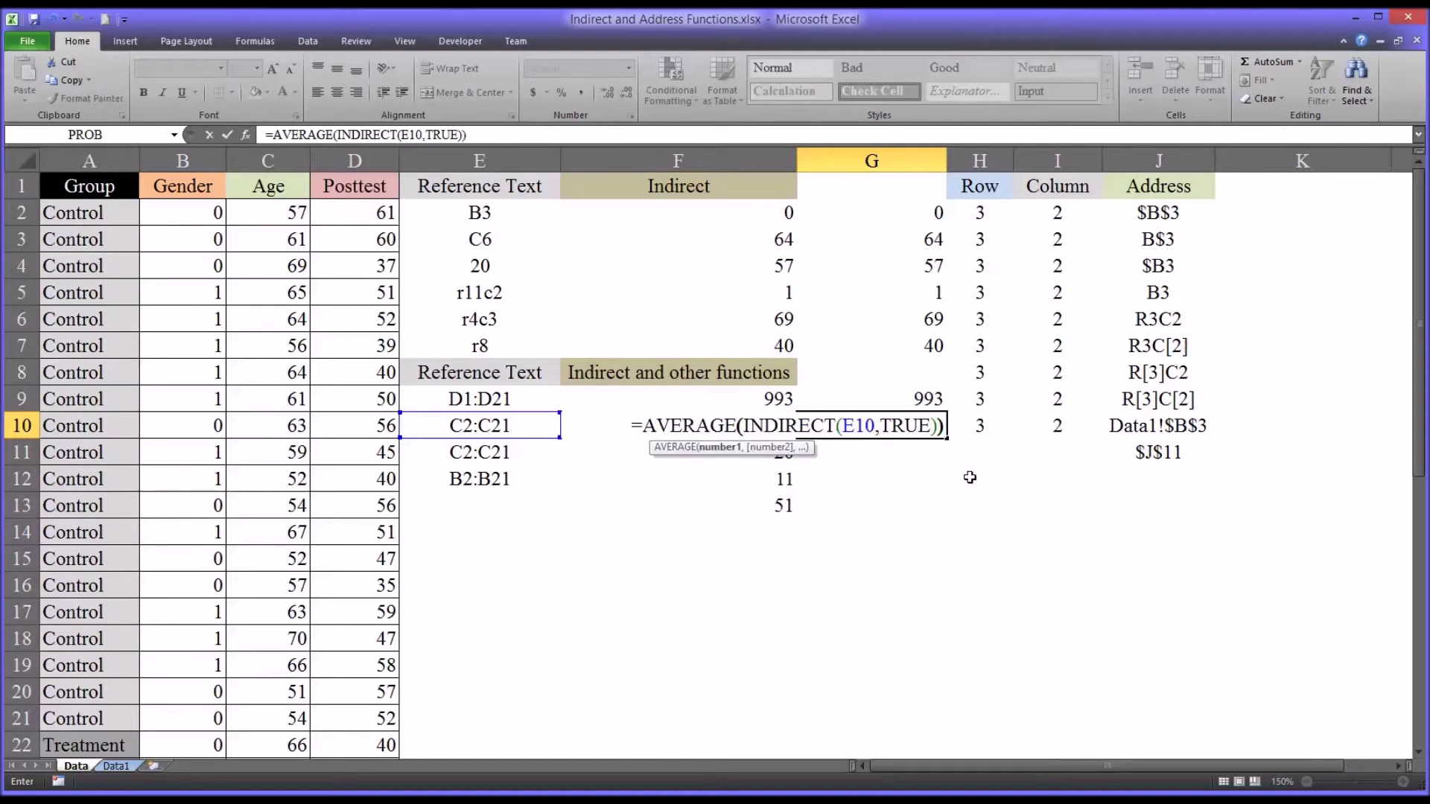
pyautogui.press('Return')
pyautogui.click(879, 430)
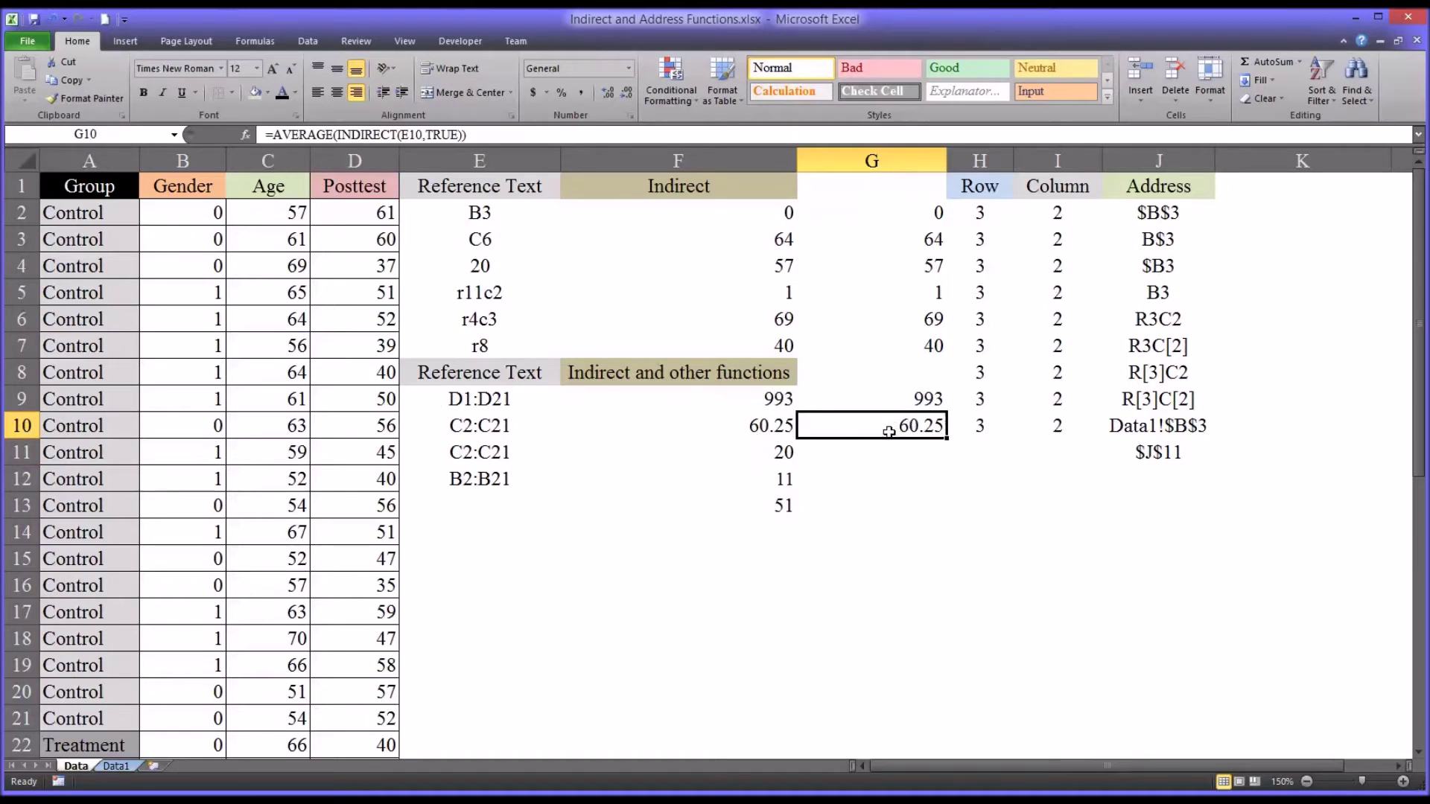
# Examine the Age range C2:C21, the reference text in E11 and the example COUNT formula in F11
pyautogui.moveTo(279, 214); pyautogui.dragTo(287, 714)
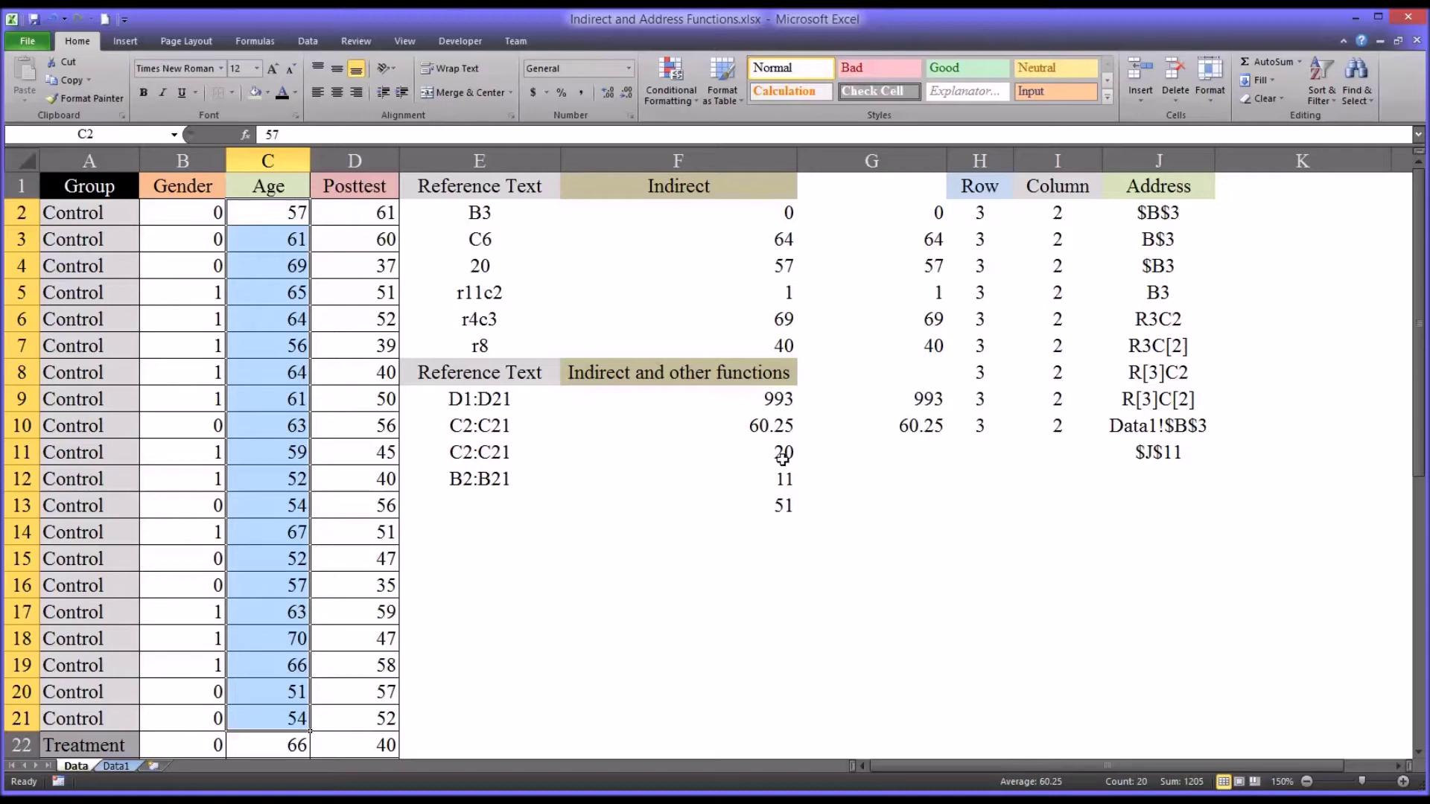
pyautogui.click(697, 458)
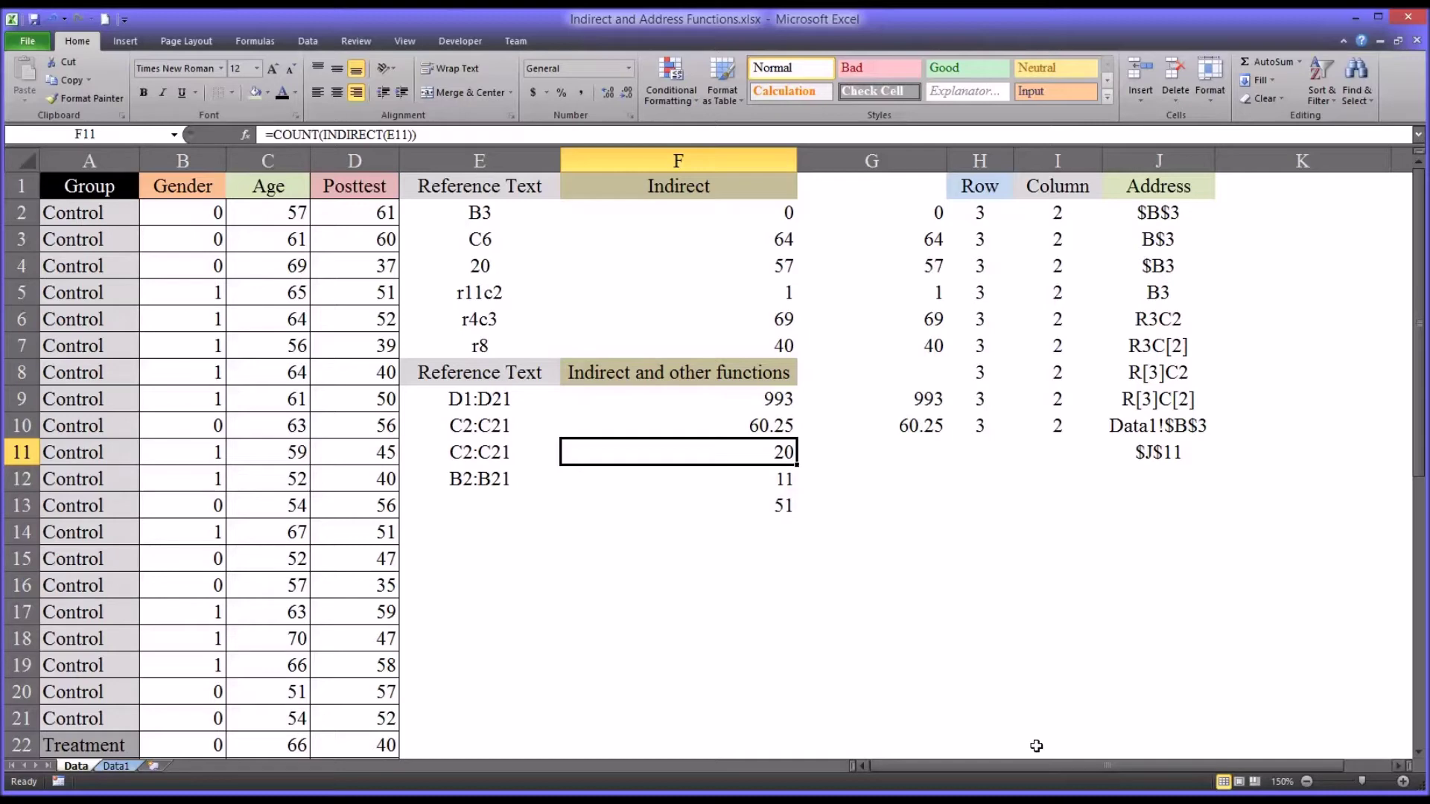
pyautogui.click(466, 455)
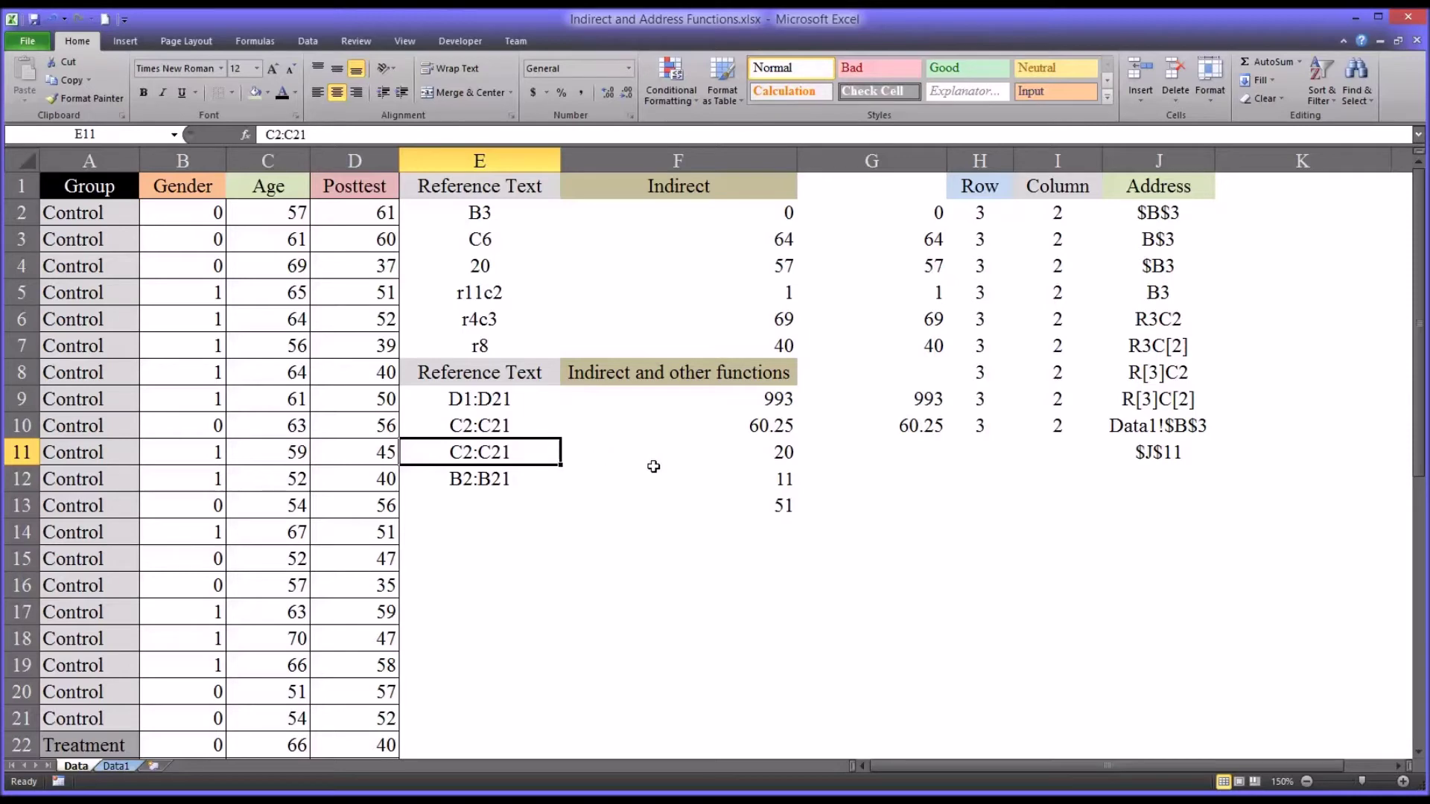
pyautogui.click(745, 455)
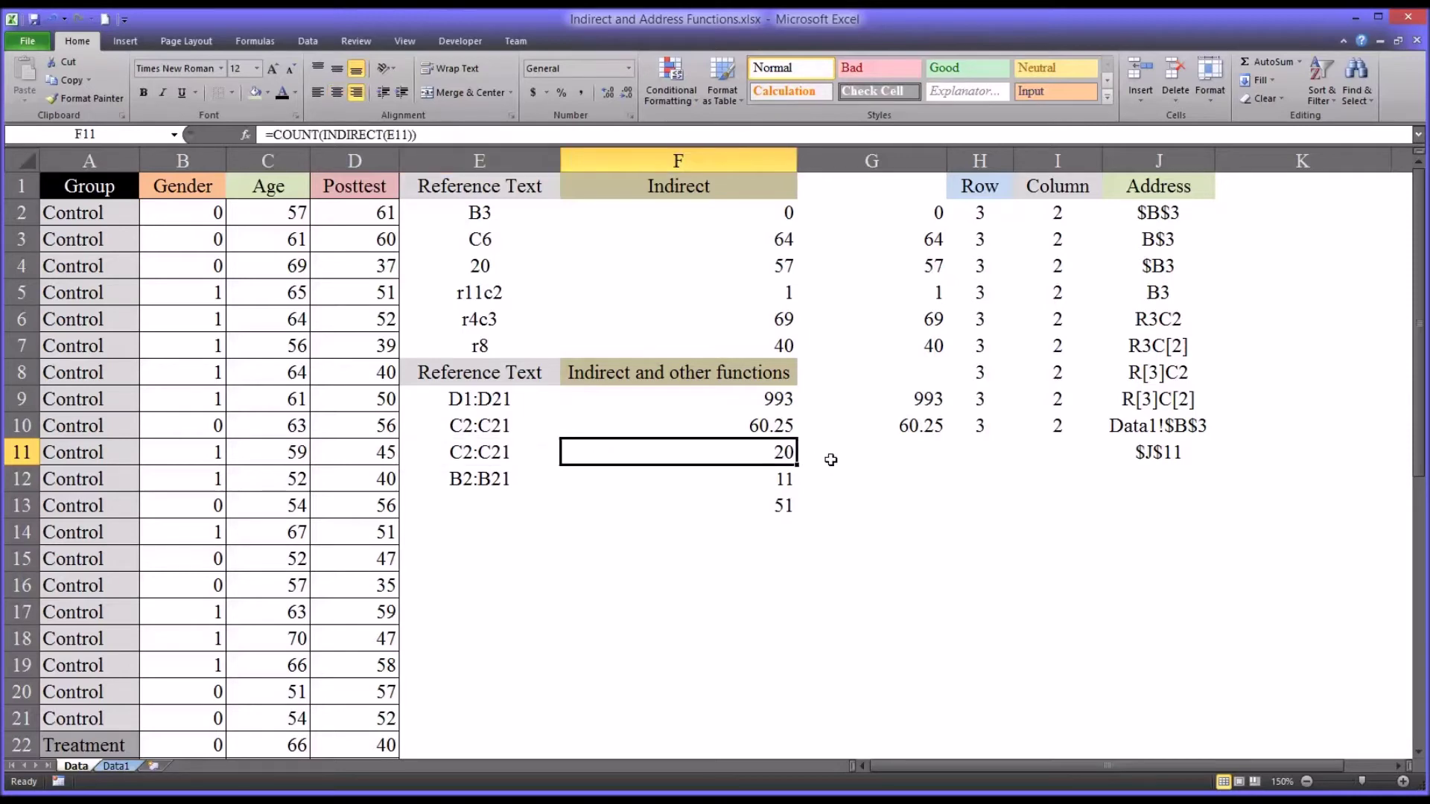
# Enter =COUNT(INDIRECT(E11,TRUE)) in G11 to count the numeric Age cells in the range named in E11, and review the formula
pyautogui.click(847, 459)
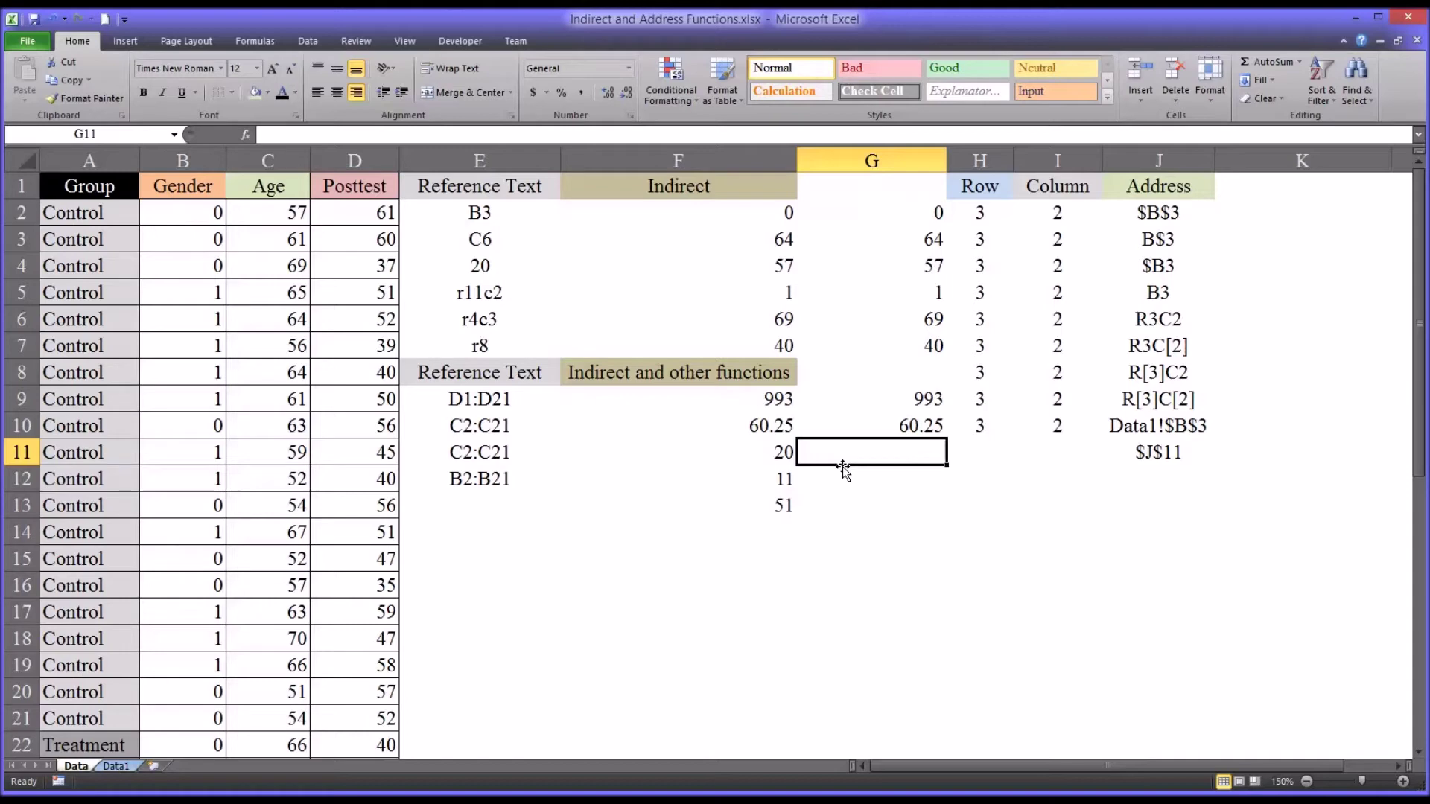
pyautogui.write('=count')
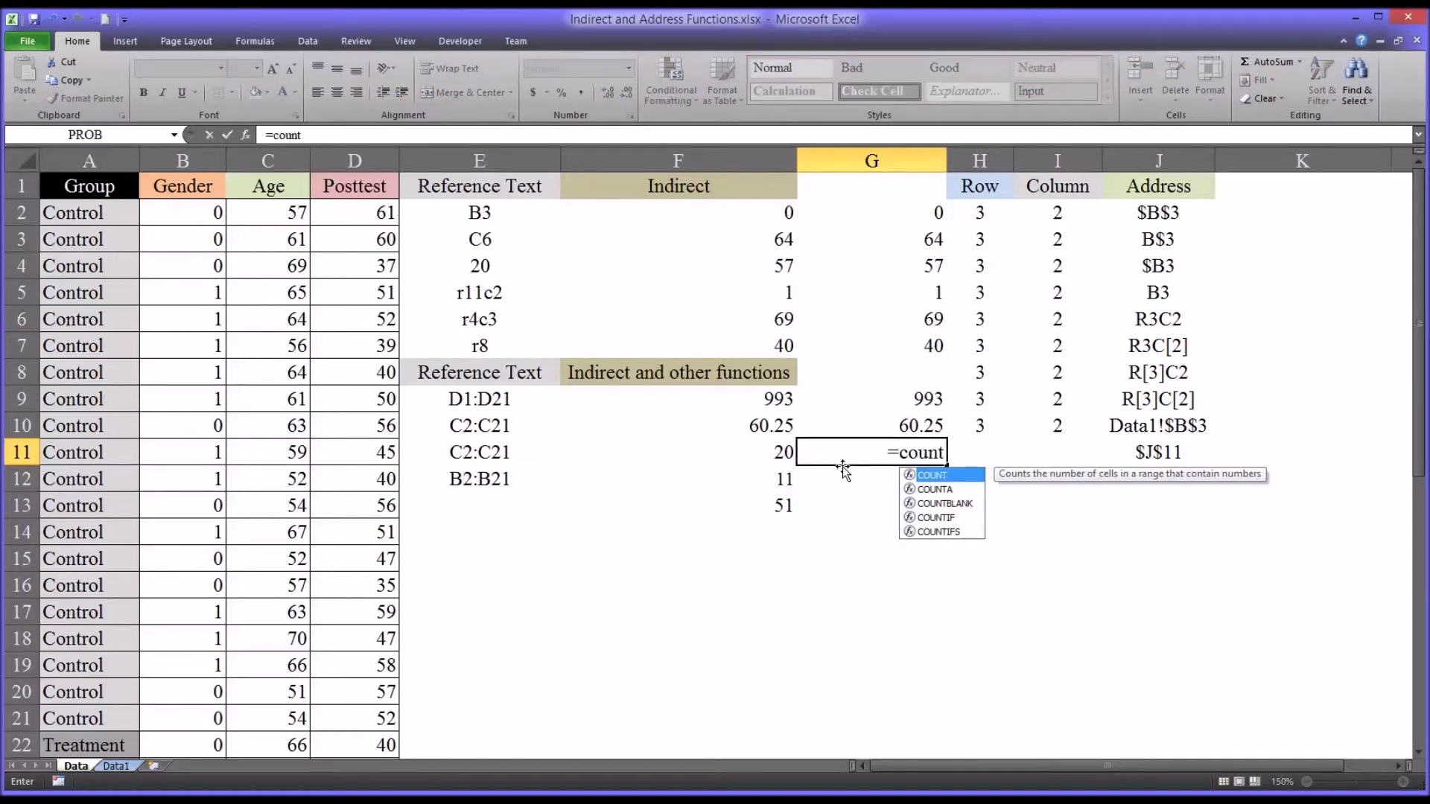
pyautogui.write('(in')
pyautogui.press('Down')
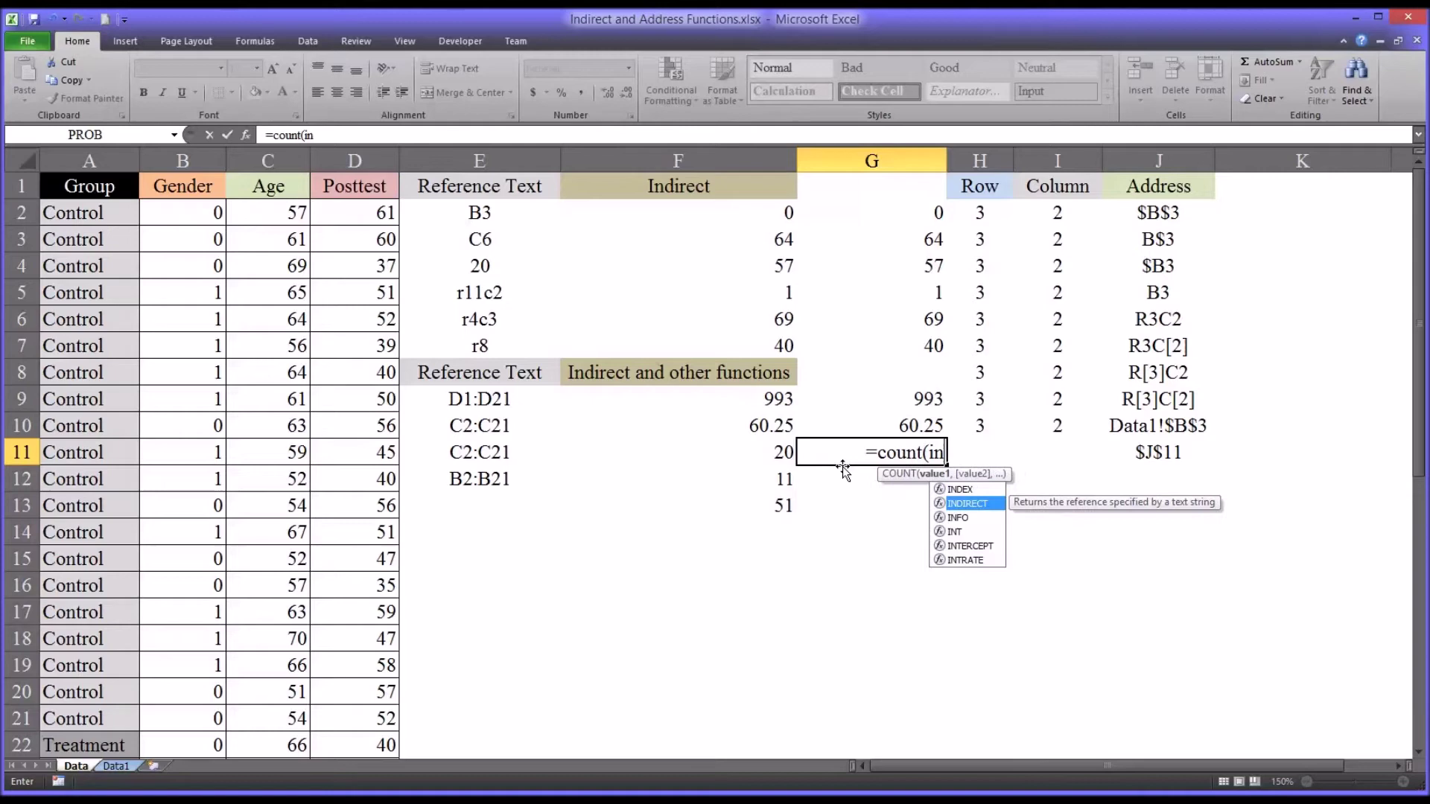
pyautogui.press('Tab')
pyautogui.click(493, 455)
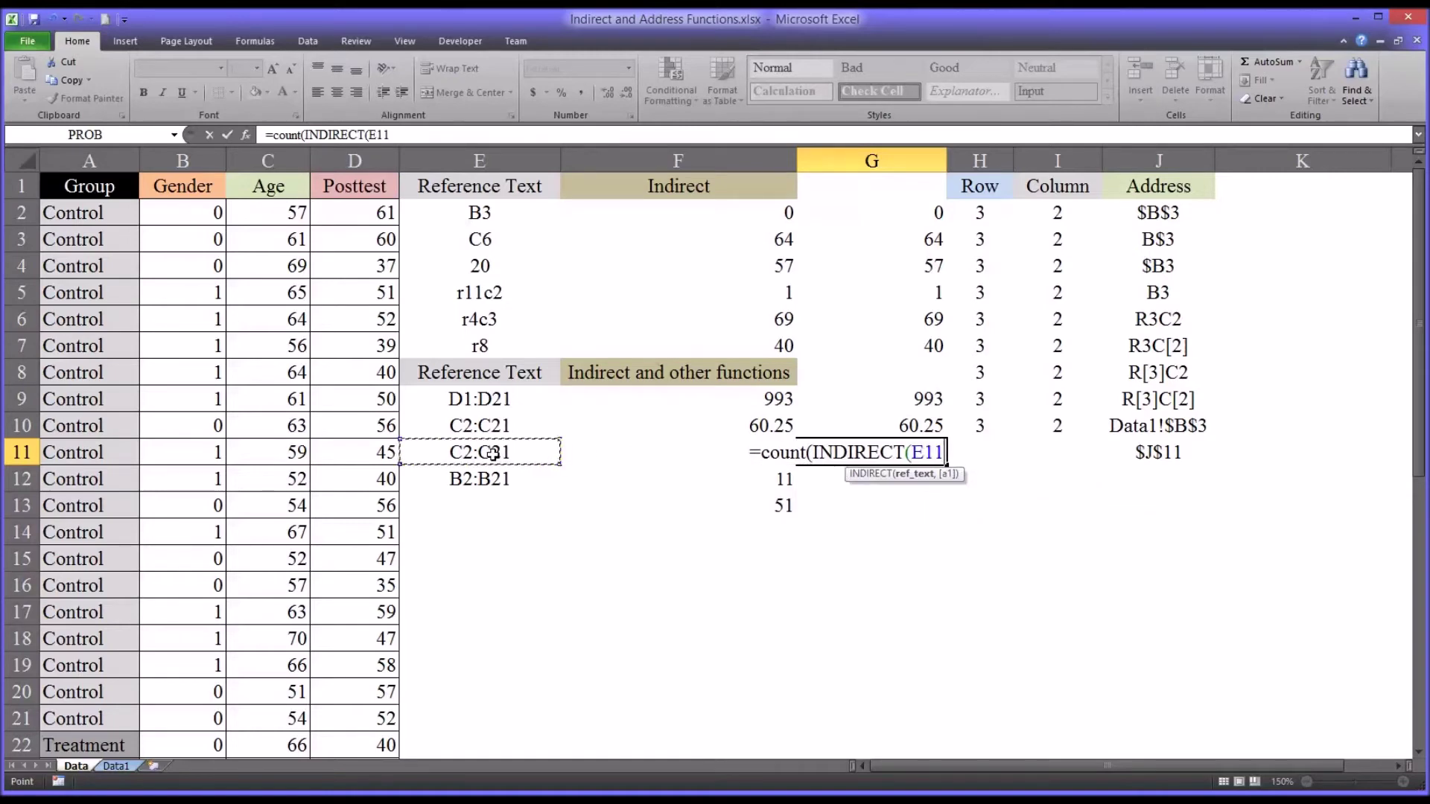
pyautogui.write(',')
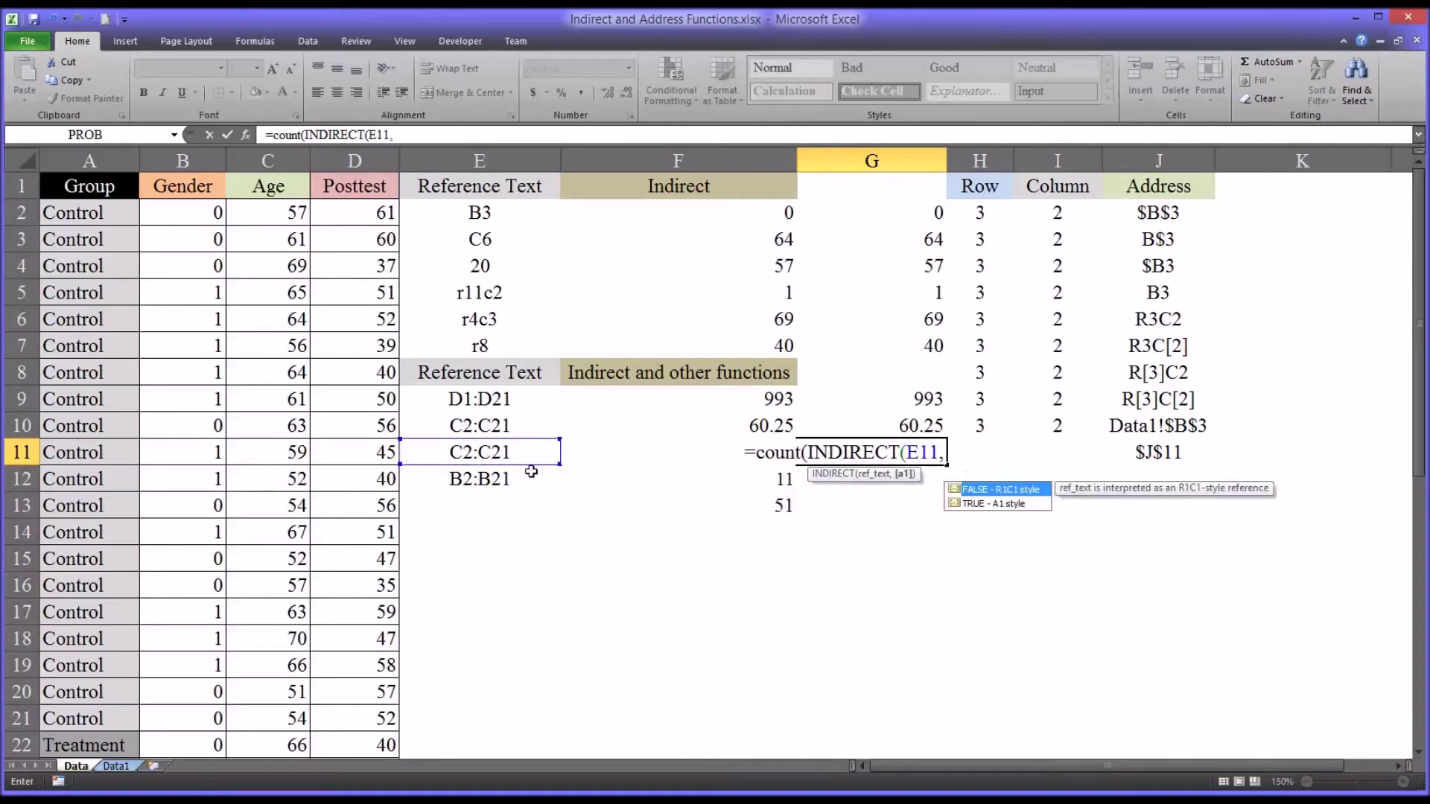
pyautogui.doubleClick(977, 503)
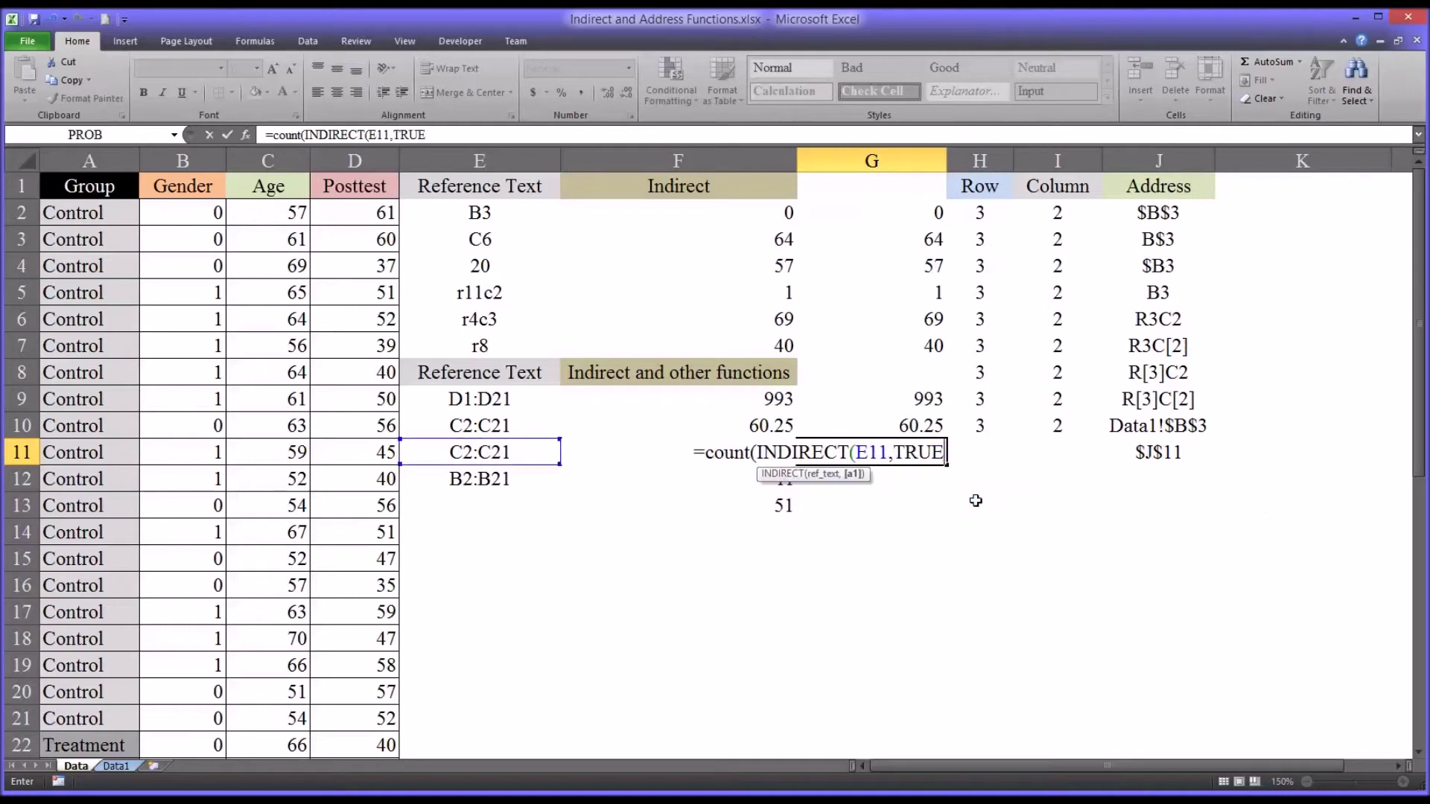
pyautogui.write('))')
pyautogui.press('Return')
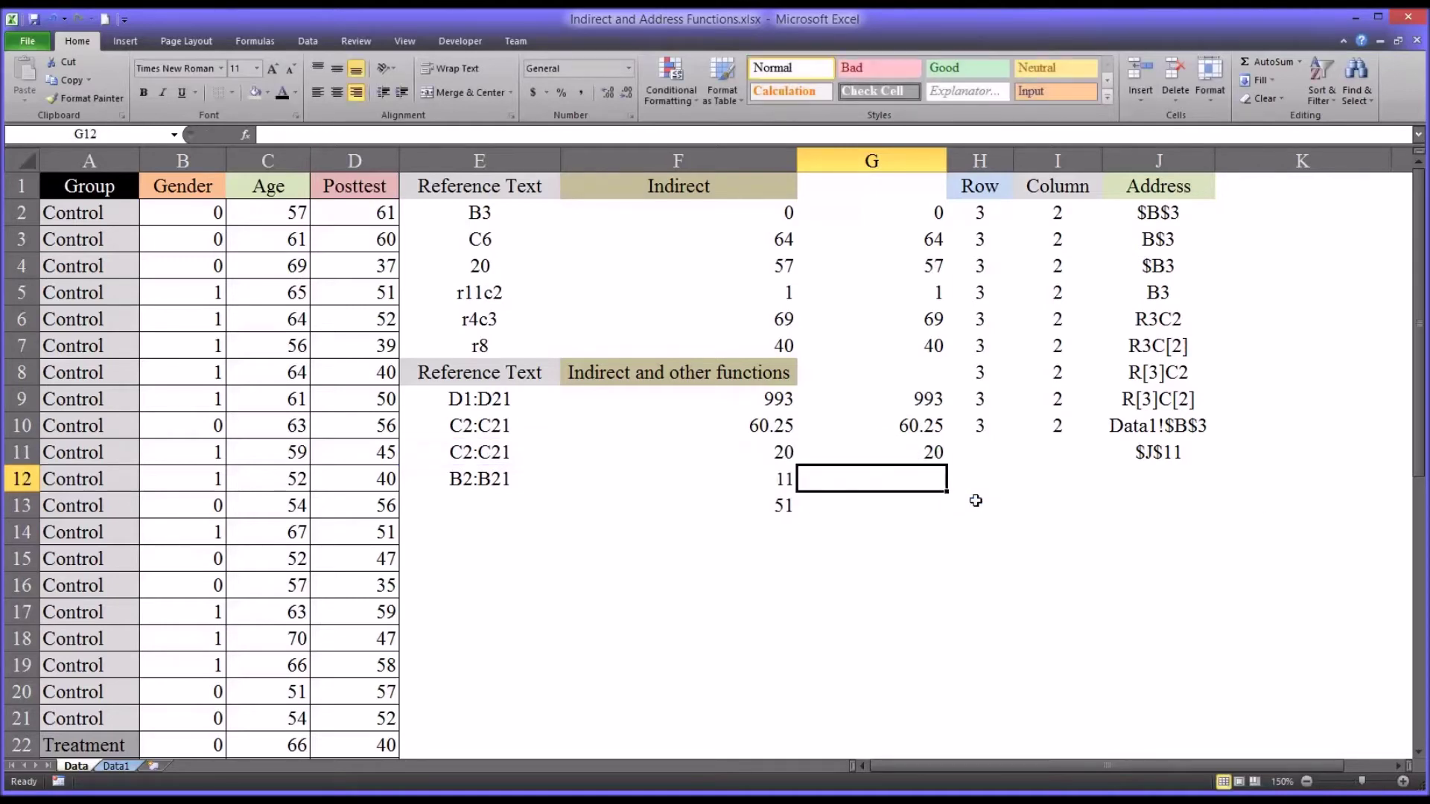
pyautogui.click(899, 456)
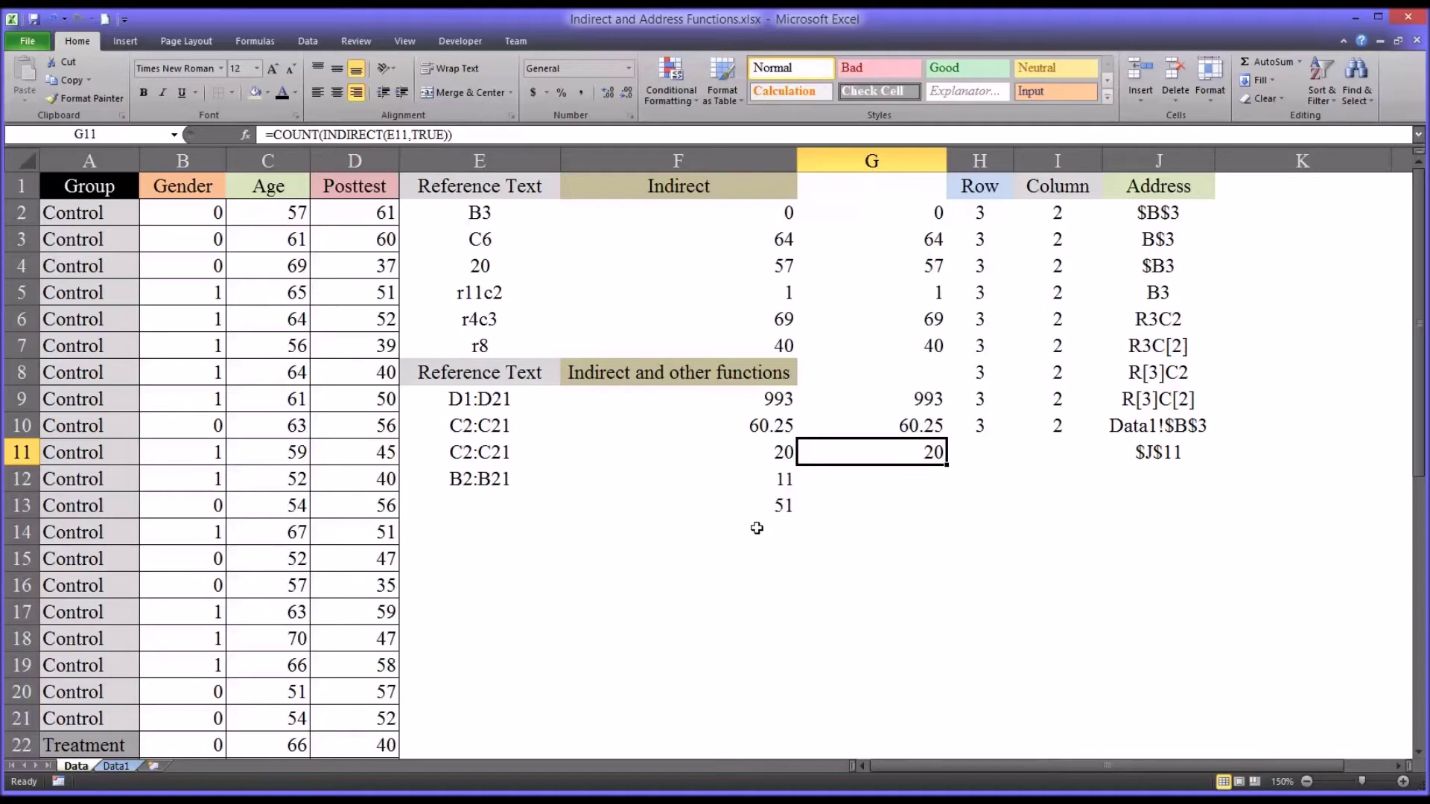
# Start a COUNTIF formula in G12 with INDIRECT(E12,TRUE) as its range, using the A1-style reference in E12
pyautogui.click(492, 482)
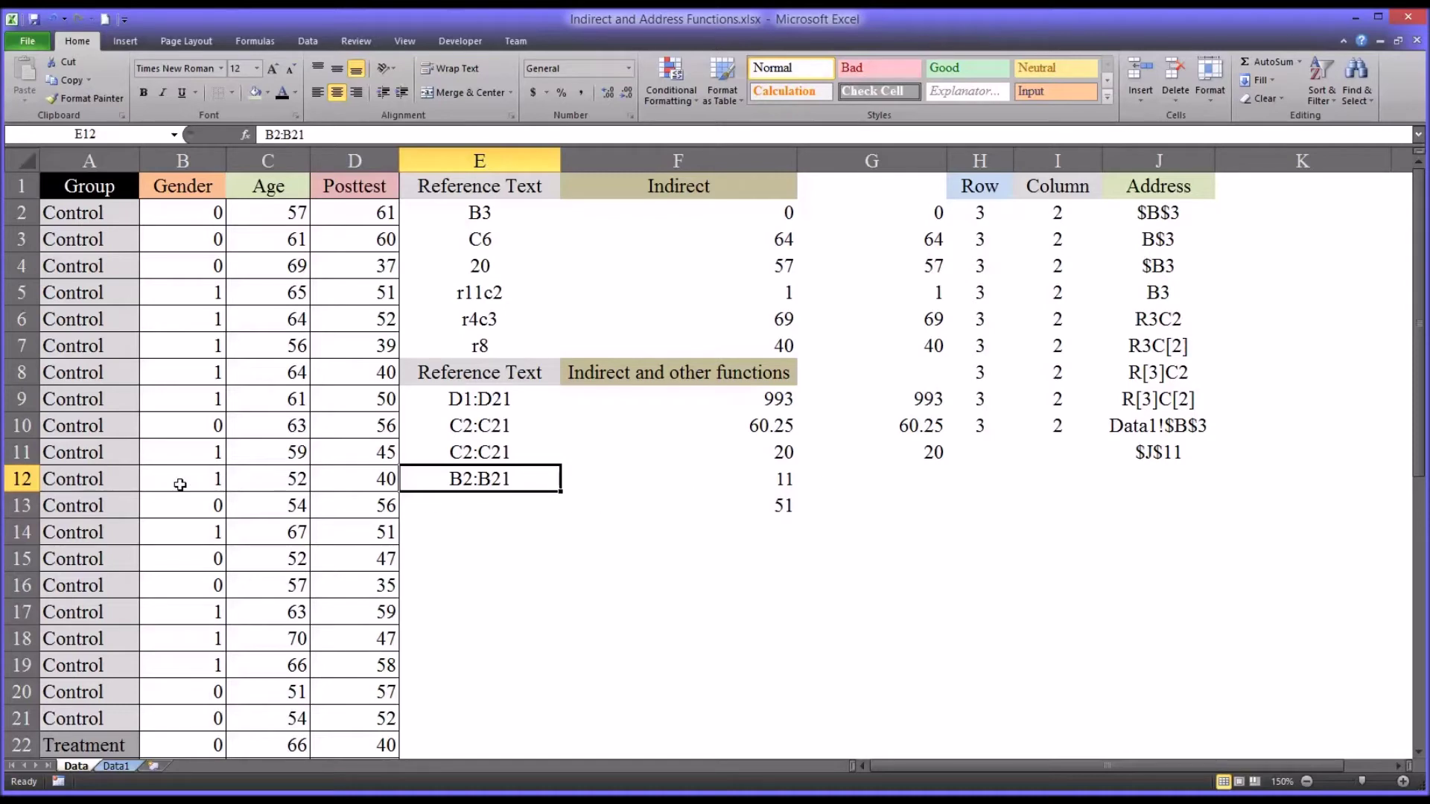
pyautogui.click(856, 492)
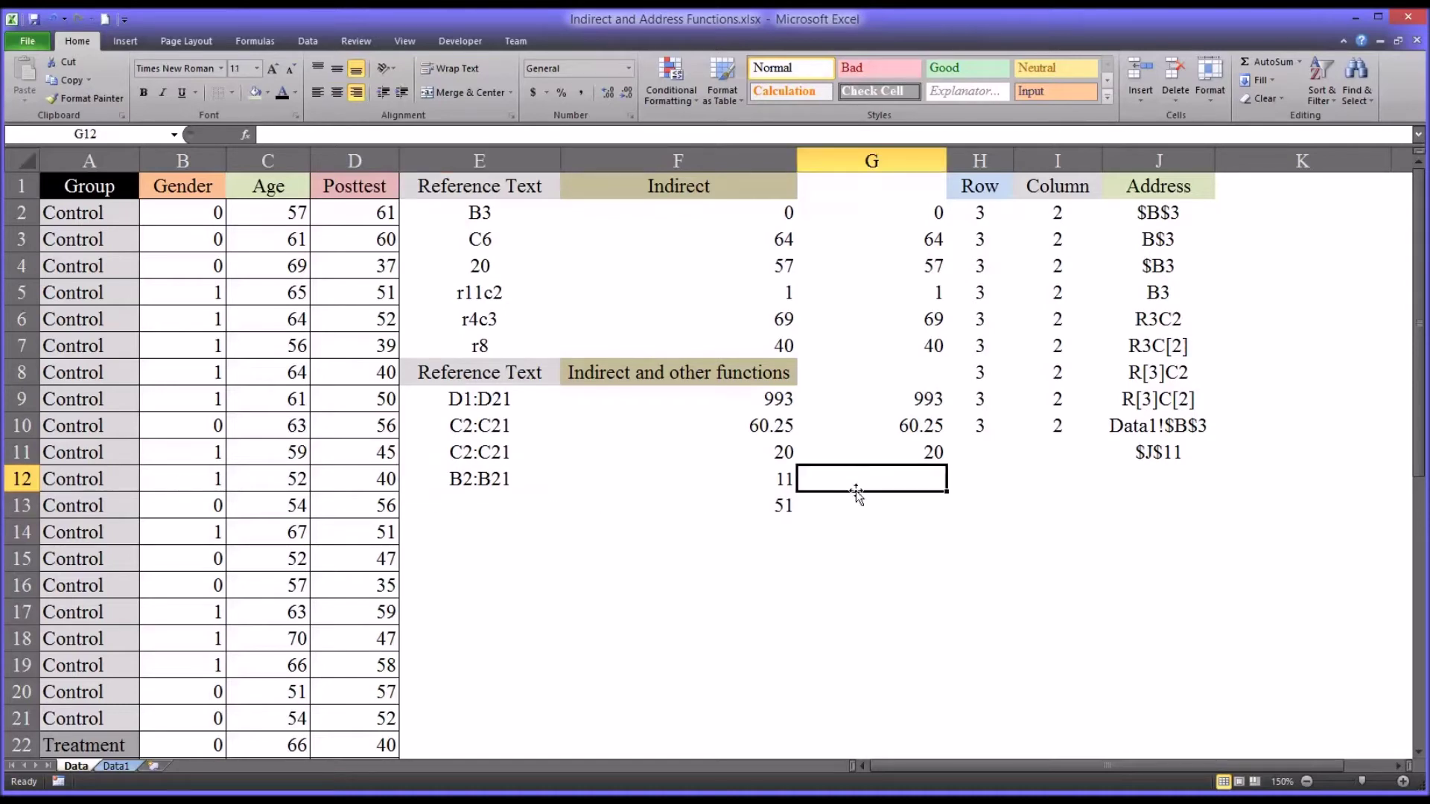
pyautogui.write('=')
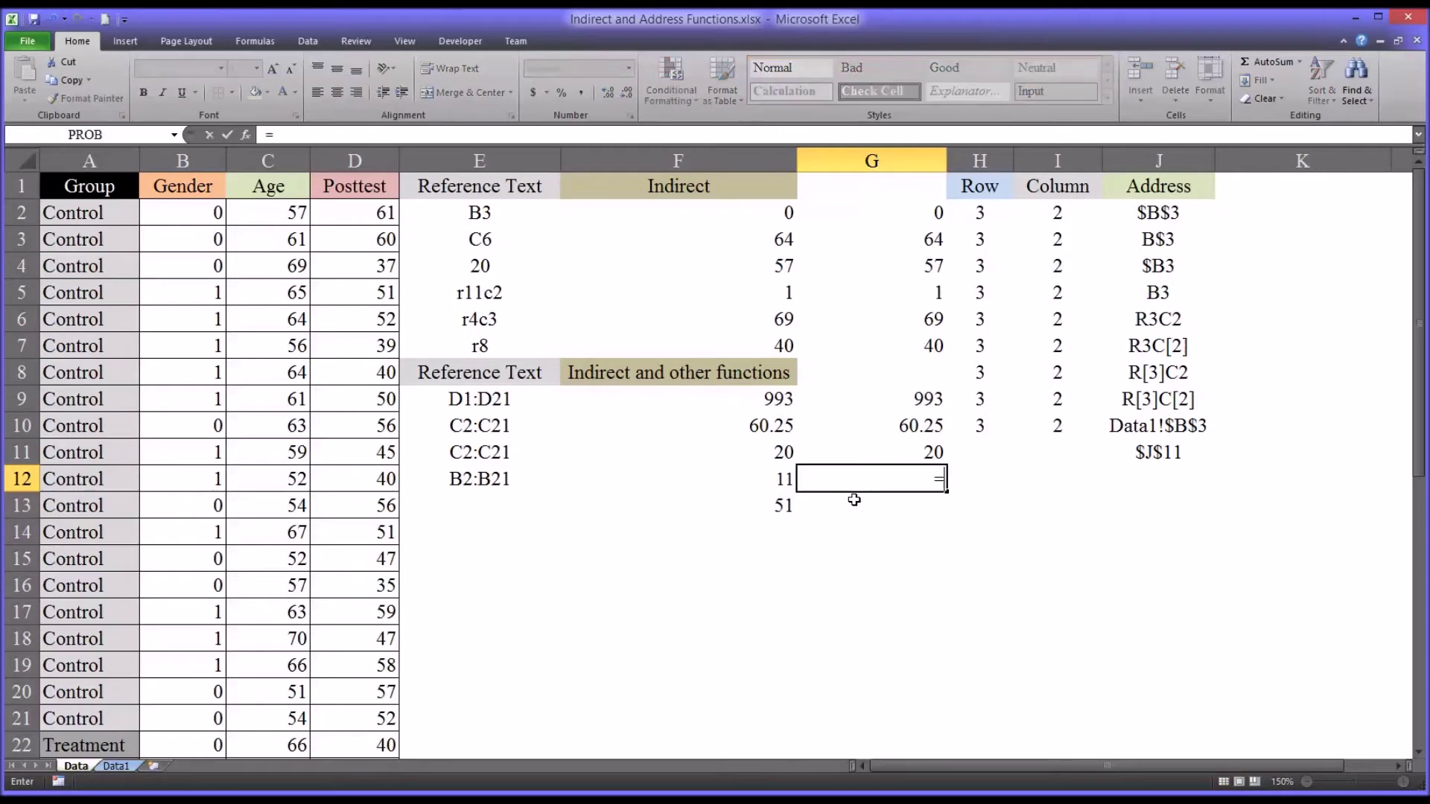
pyautogui.write('countif')
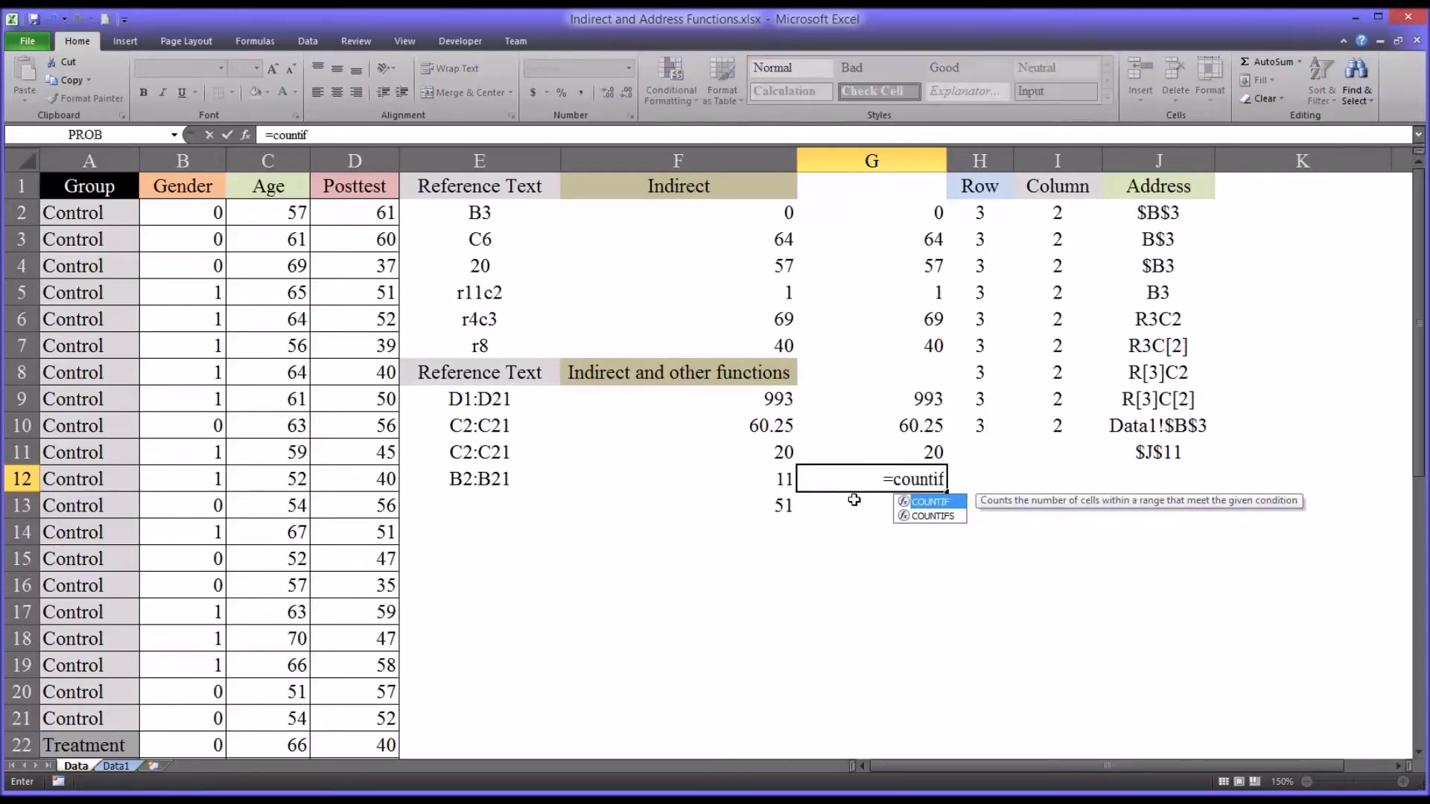
pyautogui.write('(')
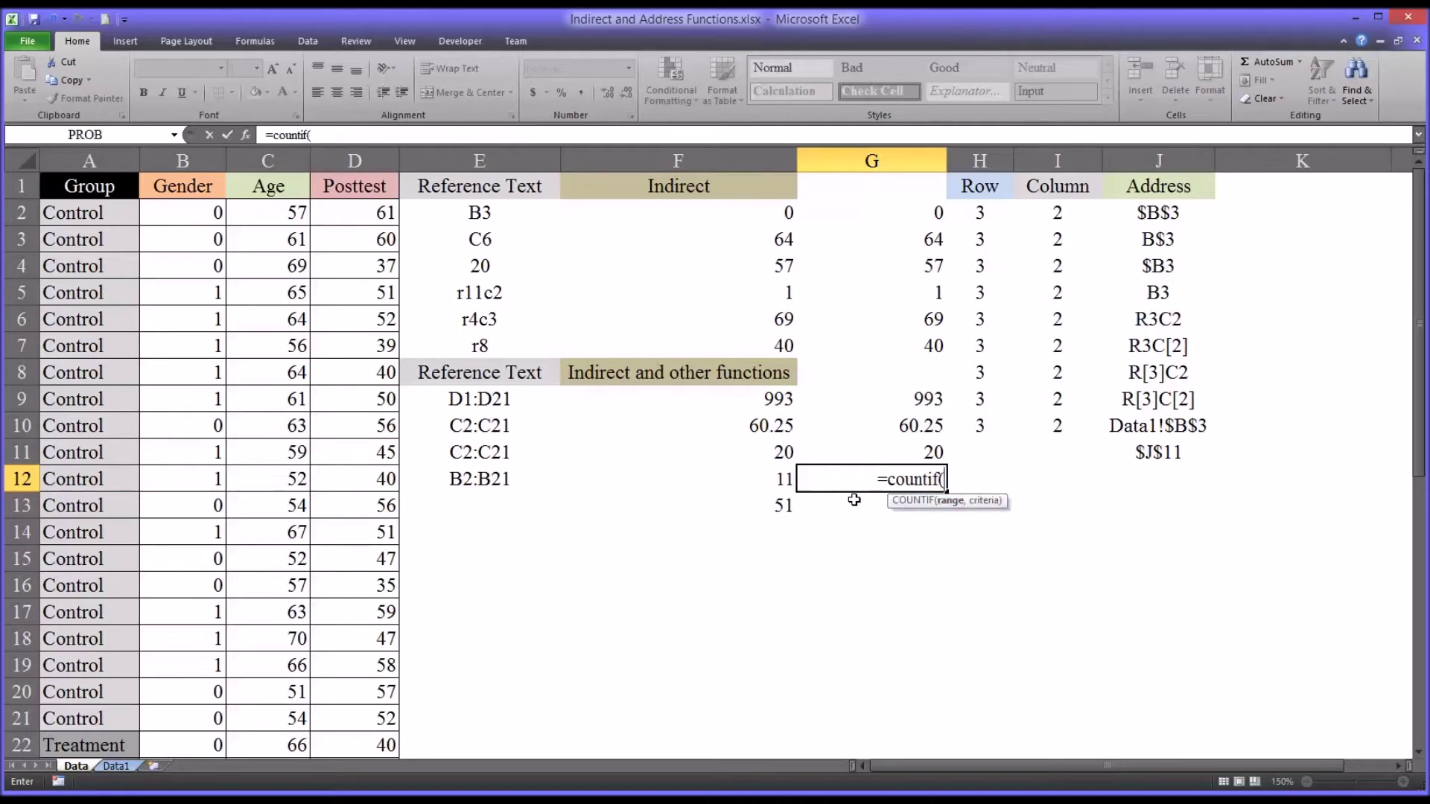
pyautogui.write('in')
pyautogui.press('Down')
pyautogui.press('Tab')
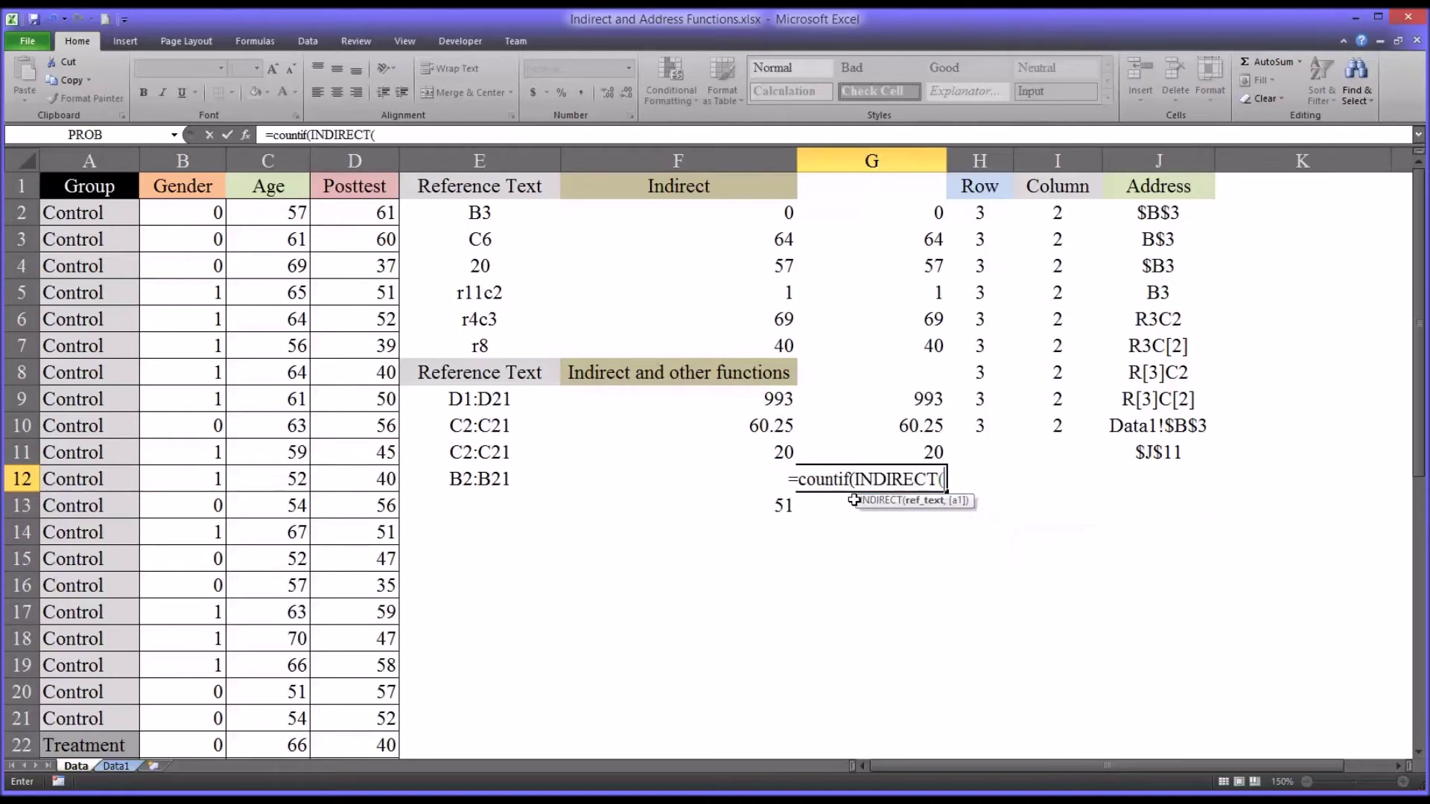
pyautogui.click(495, 480)
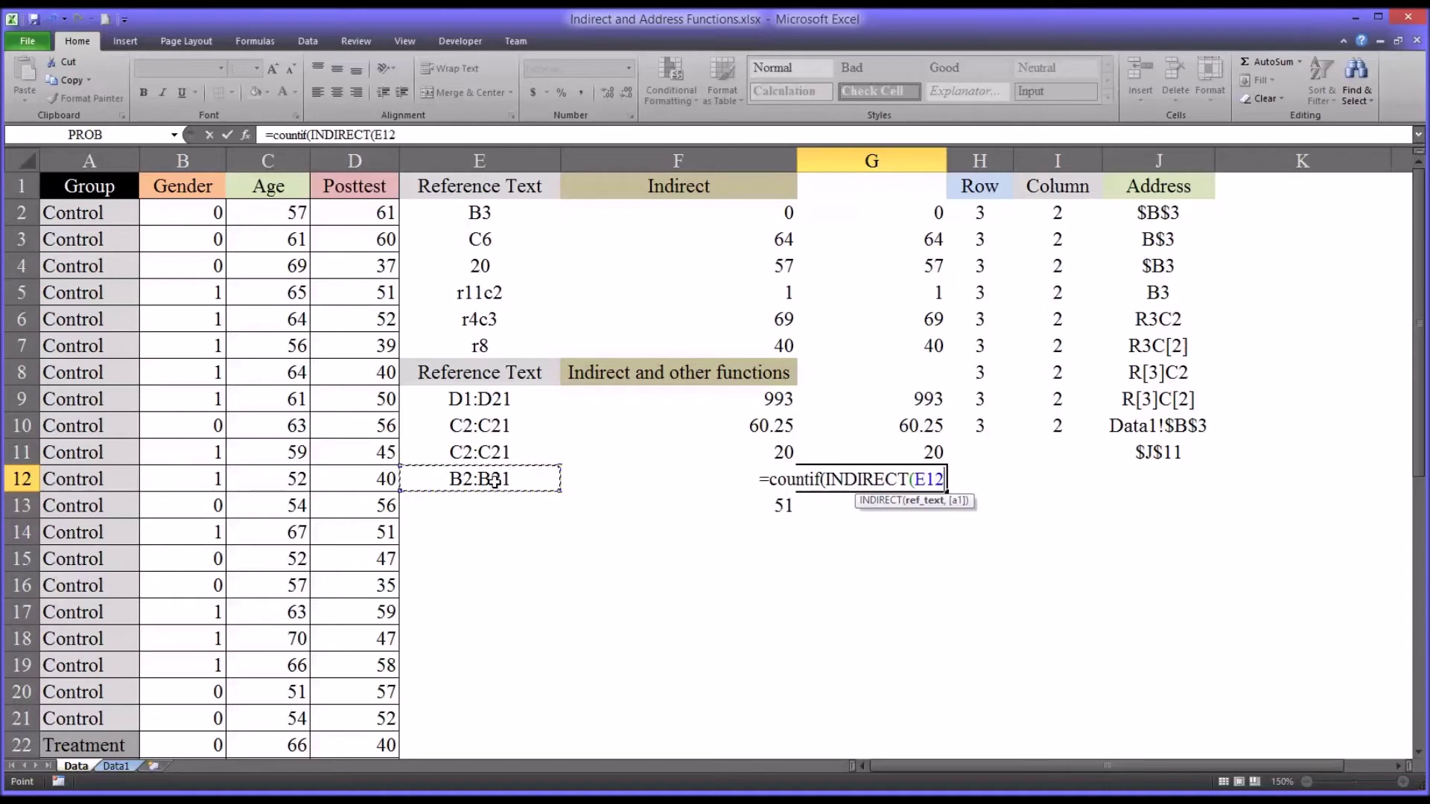
pyautogui.write(',')
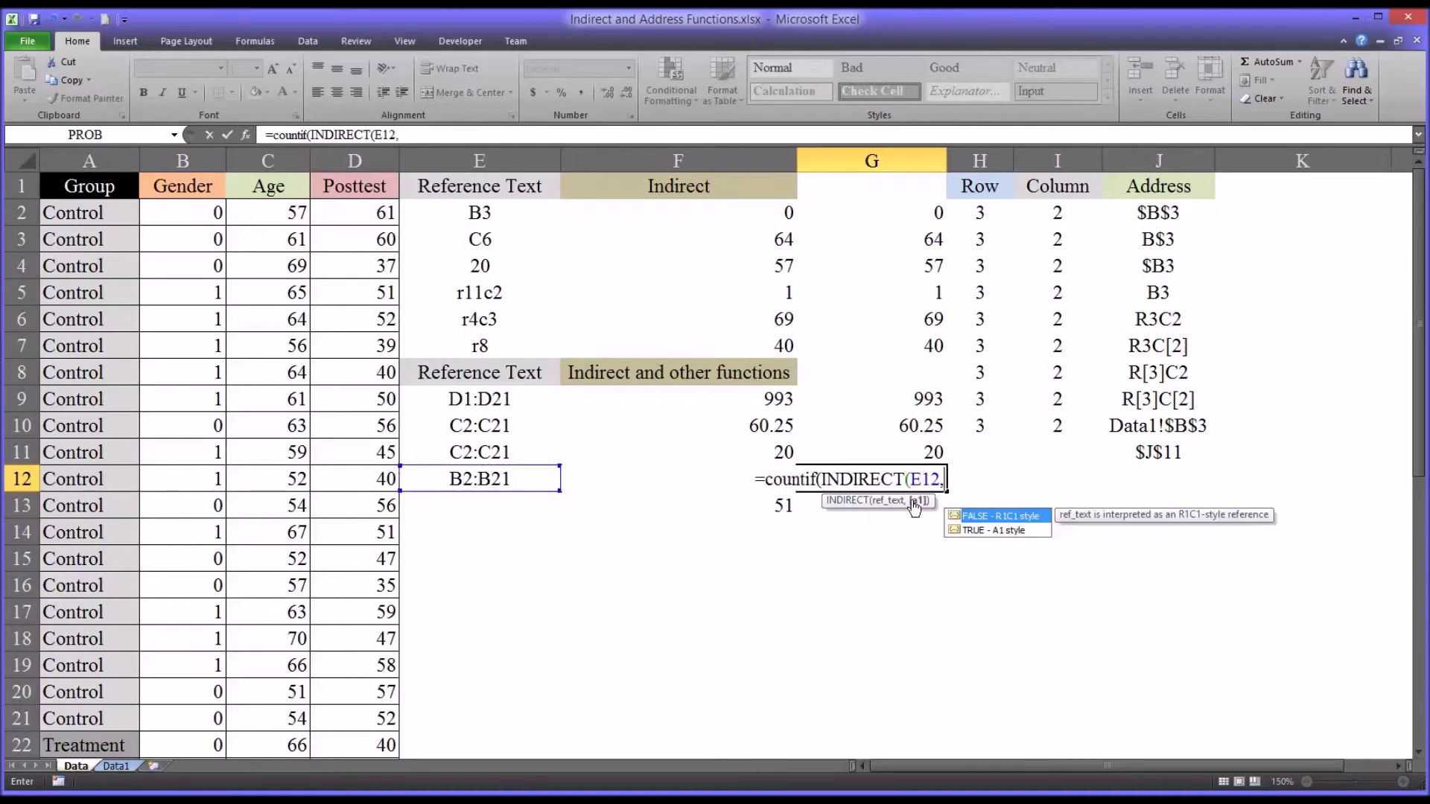
pyautogui.doubleClick(989, 529)
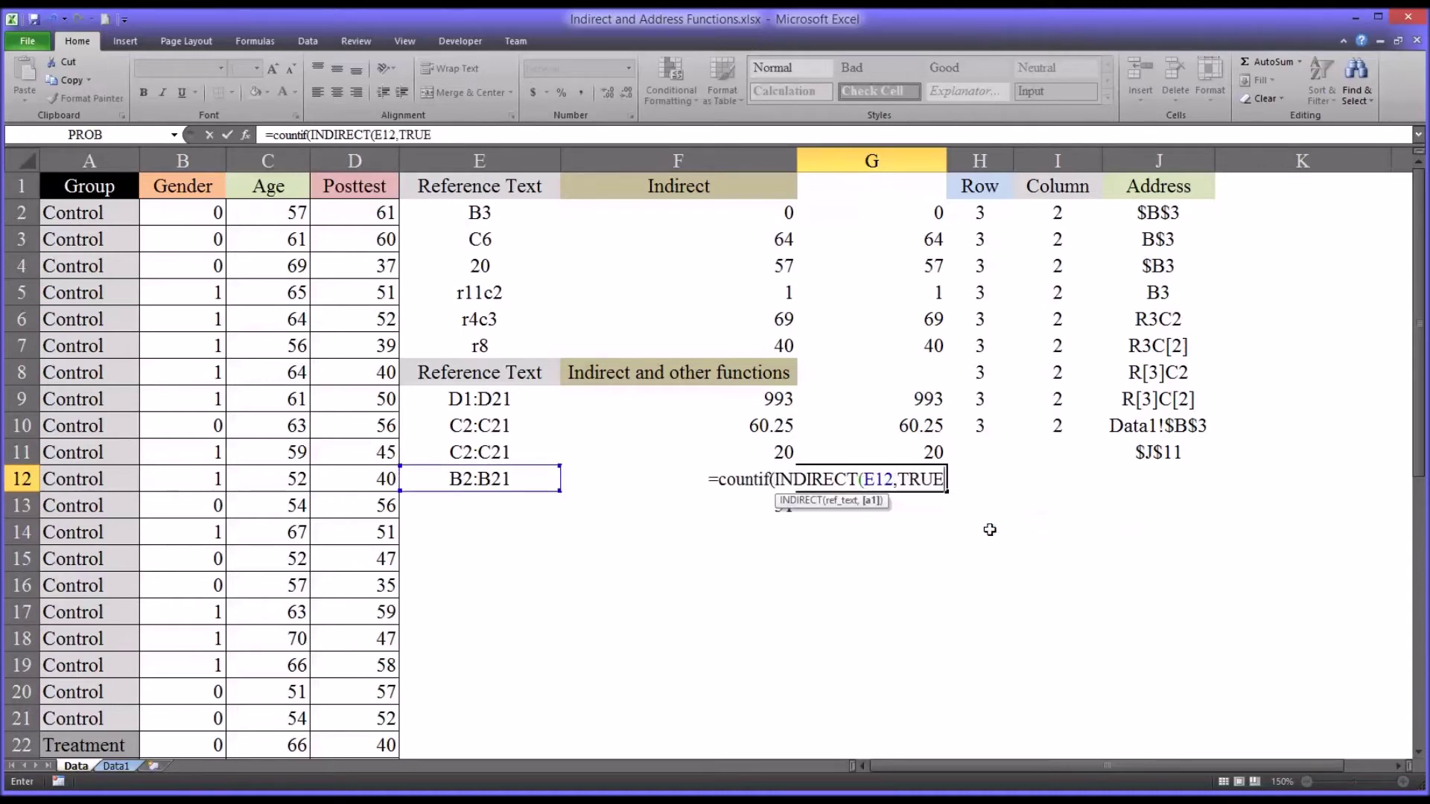
pyautogui.write(')')
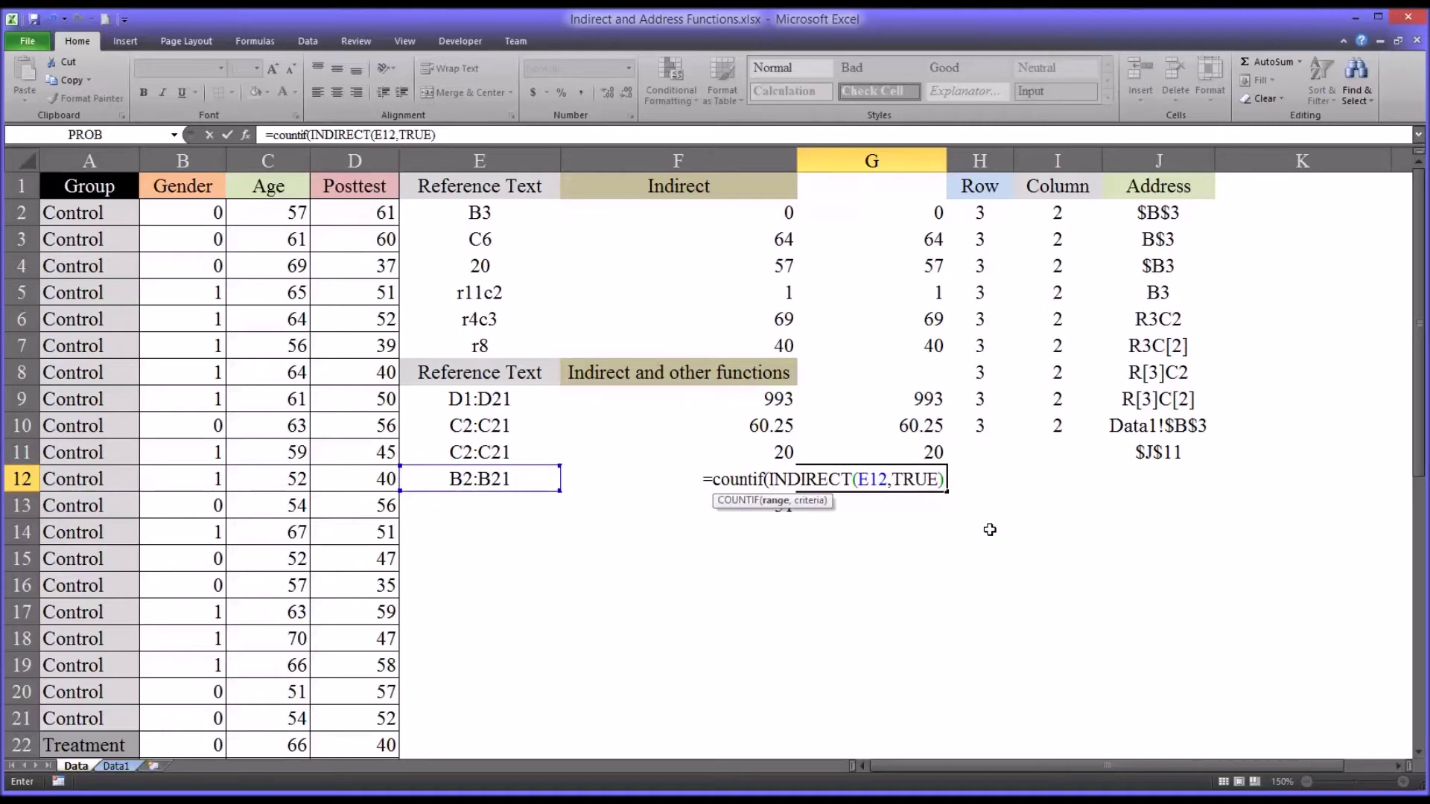
# Complete the G12 COUNTIF formula with the criterion "=1", and check it against the Gender range B2:B21
pyautogui.write(',')
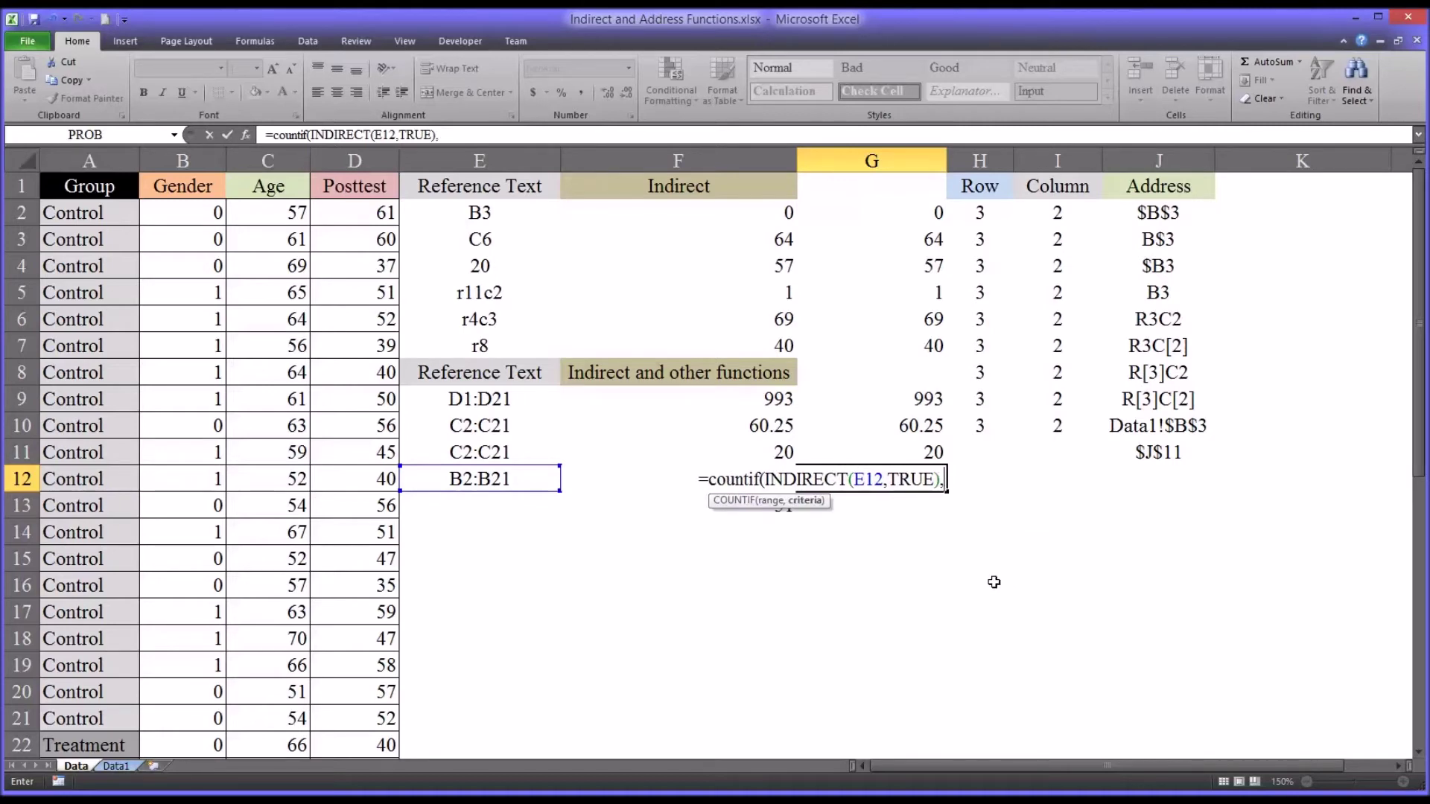
pyautogui.write('"')
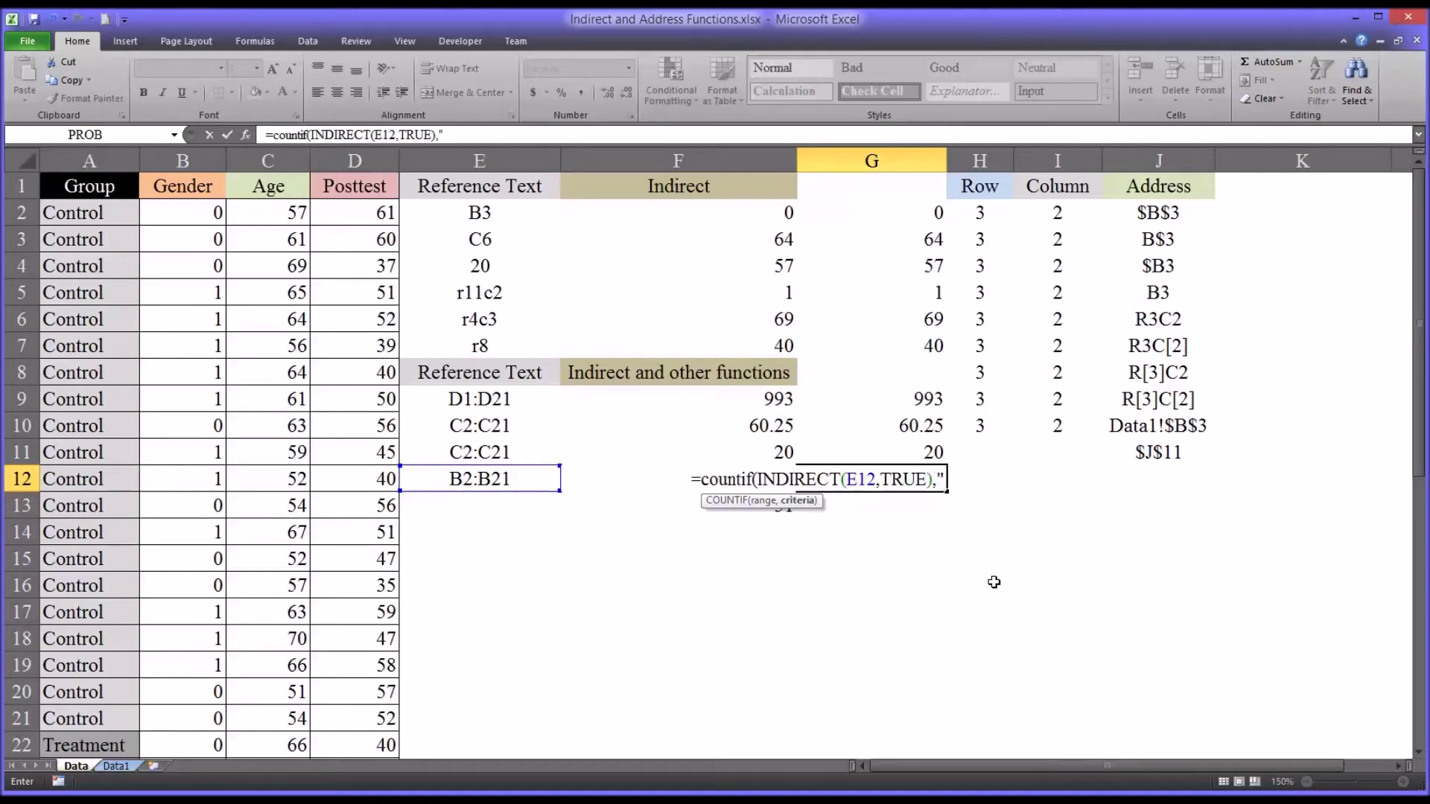
pyautogui.write('=')
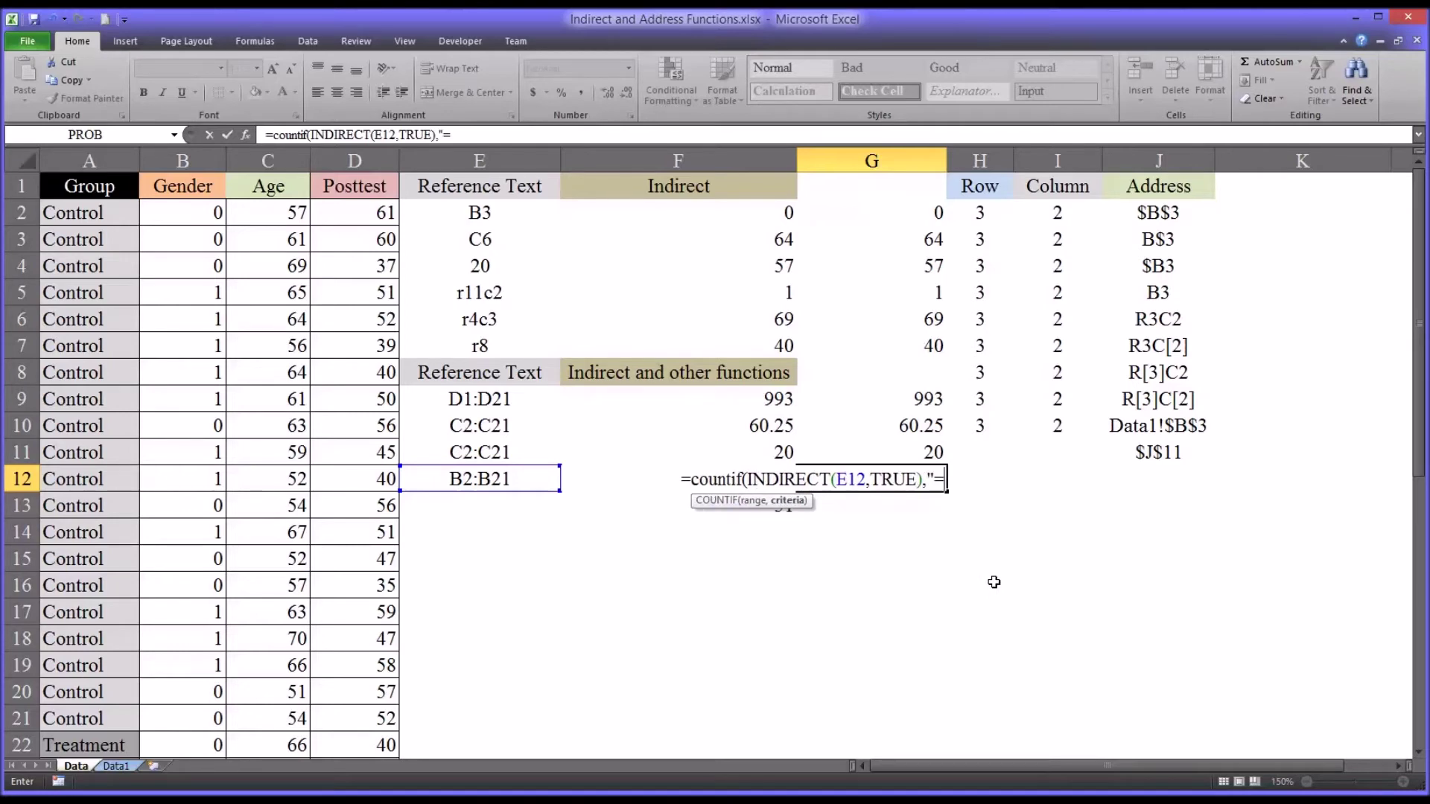
pyautogui.write('1"')
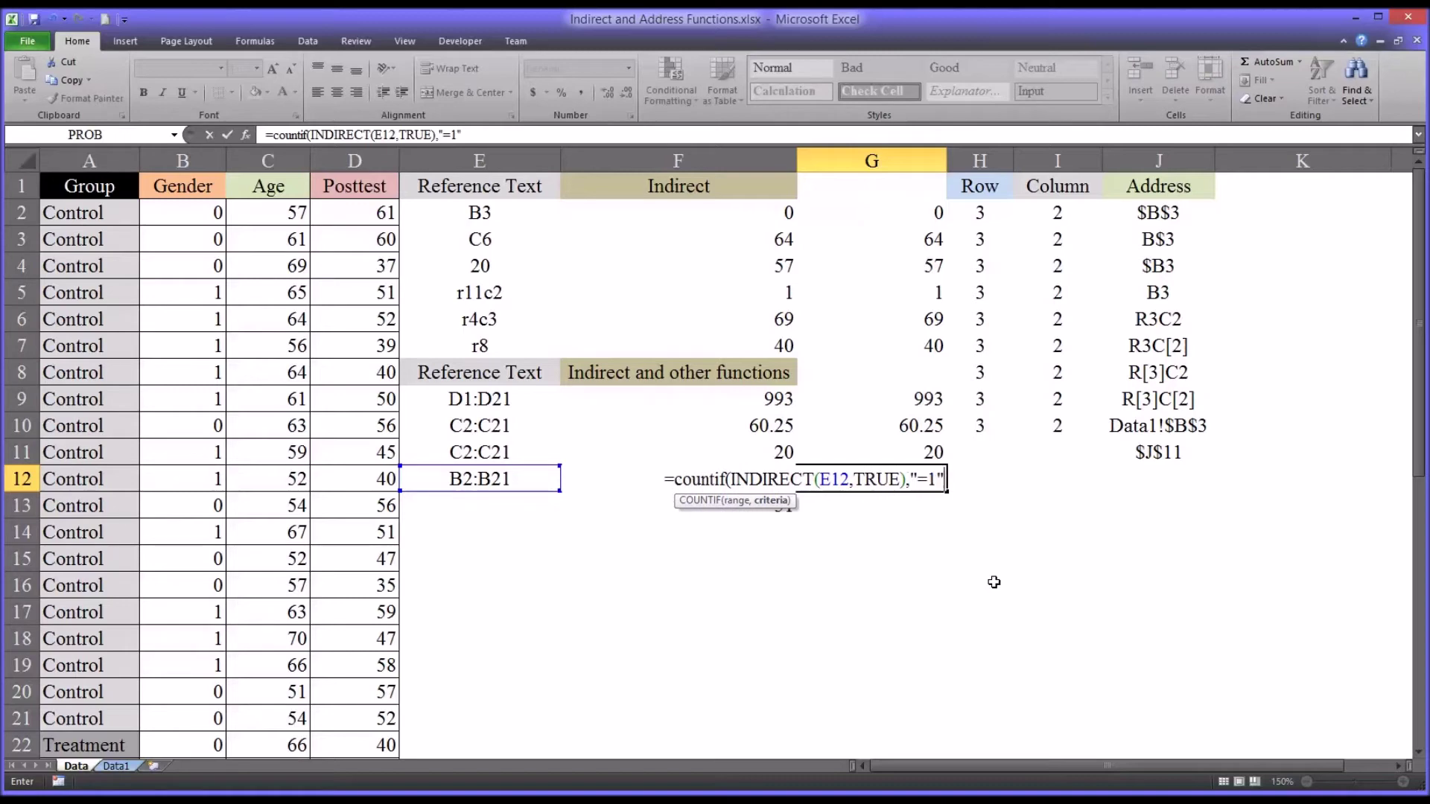
pyautogui.write(')')
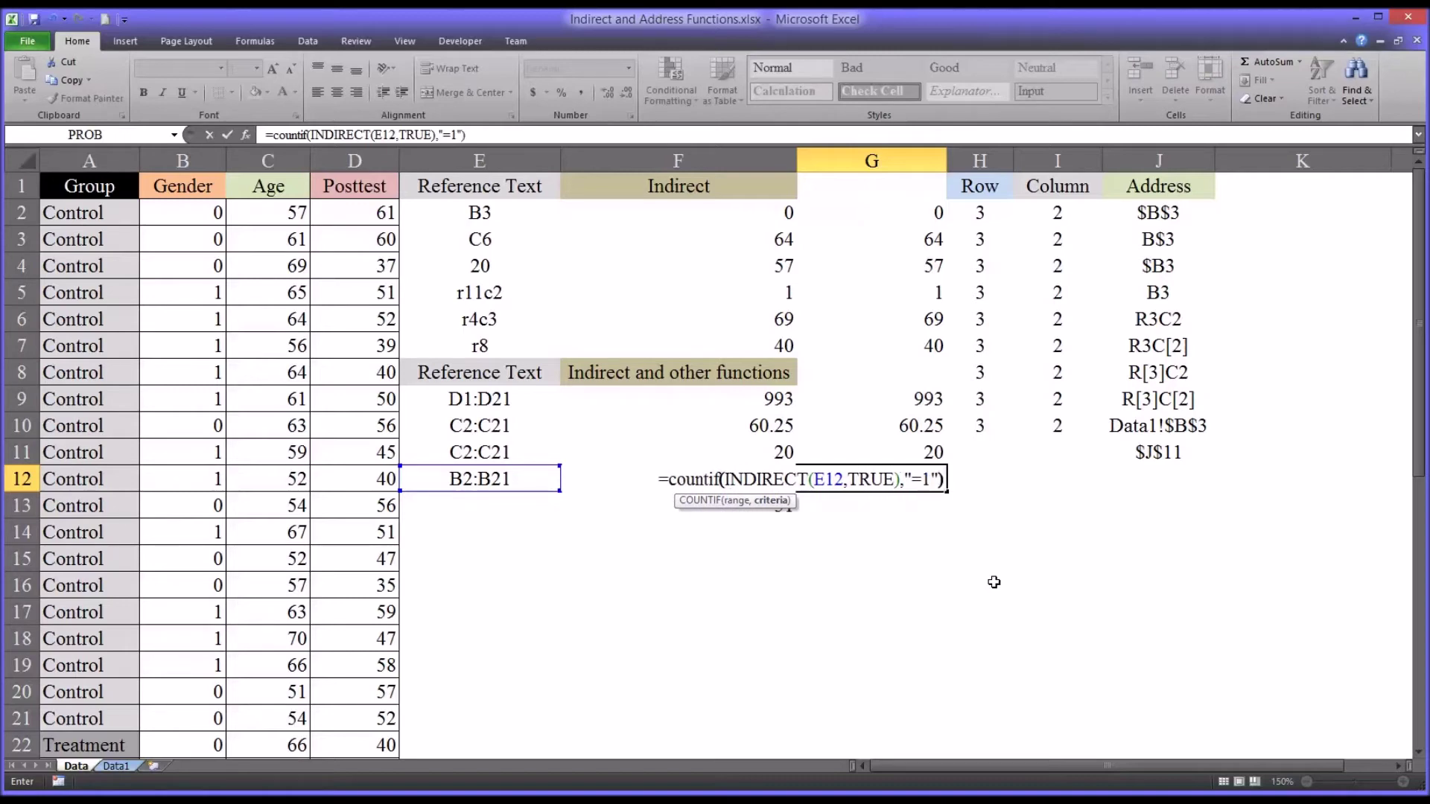
pyautogui.press('Return')
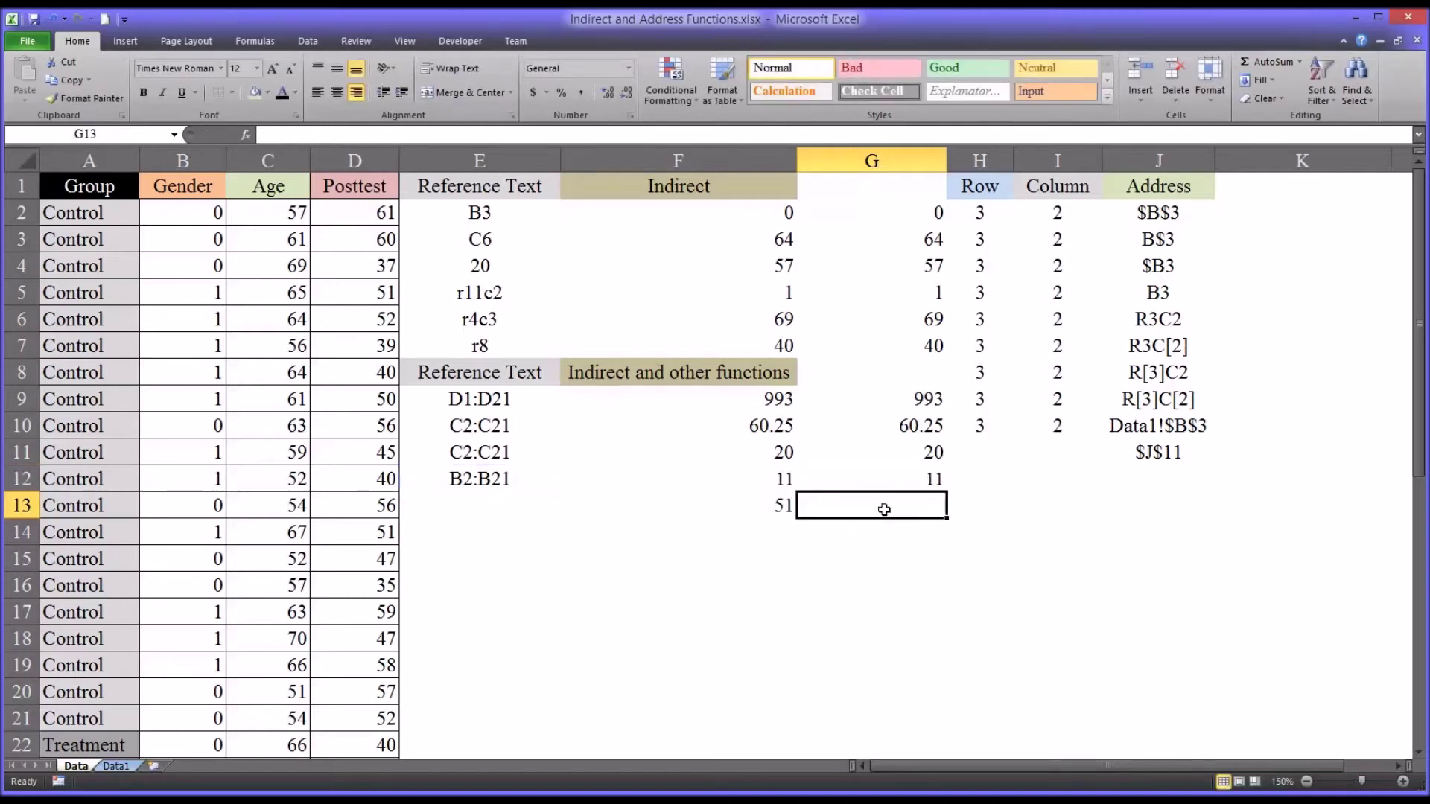
pyautogui.click(875, 484)
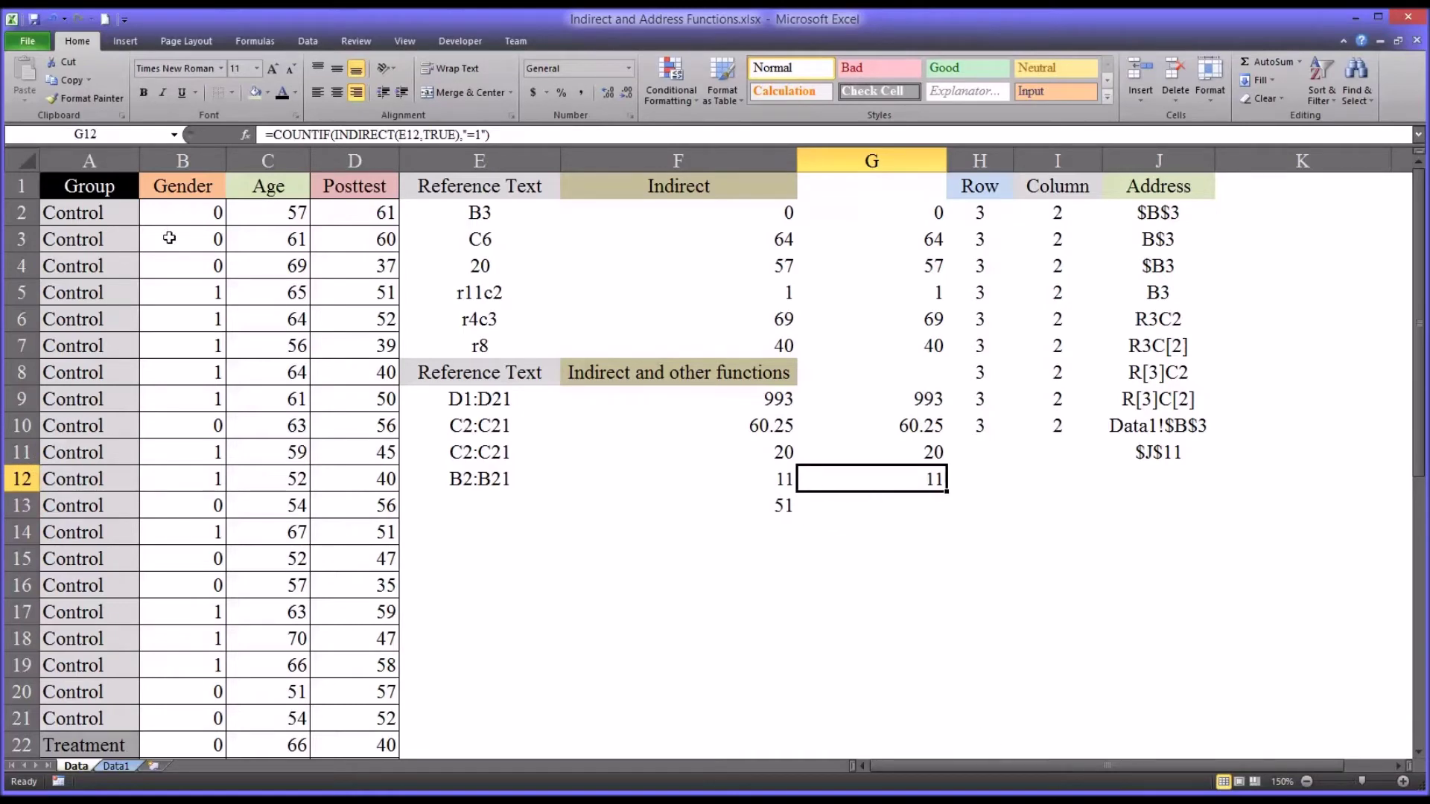
pyautogui.moveTo(174, 219); pyautogui.dragTo(189, 724)
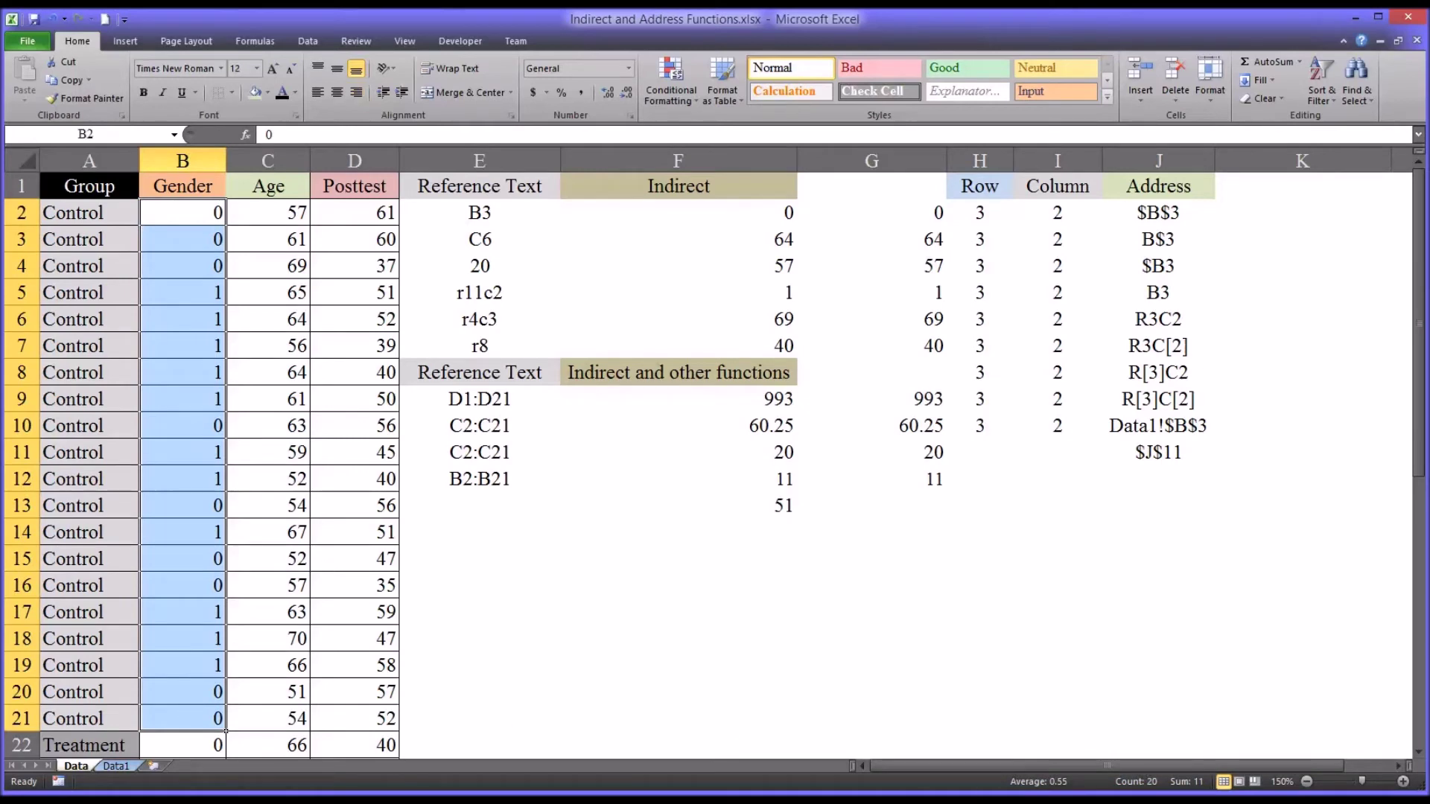
# Check the example formula in F13, and enter =INDIRECT(ADDRESS(5,4)) in G13 to return the value from row 5, column 4
pyautogui.click(711, 512)
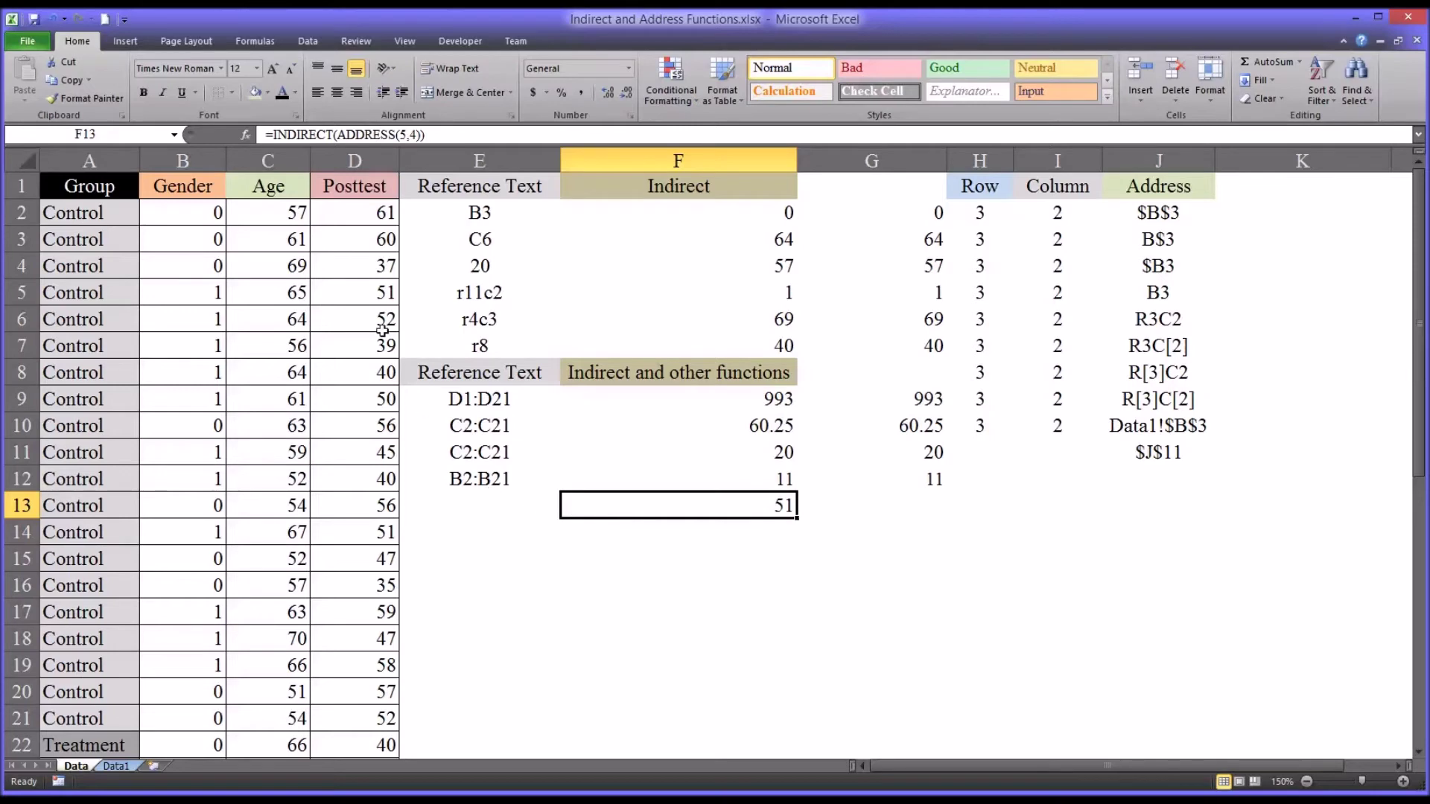
pyautogui.click(876, 512)
pyautogui.write('=in')
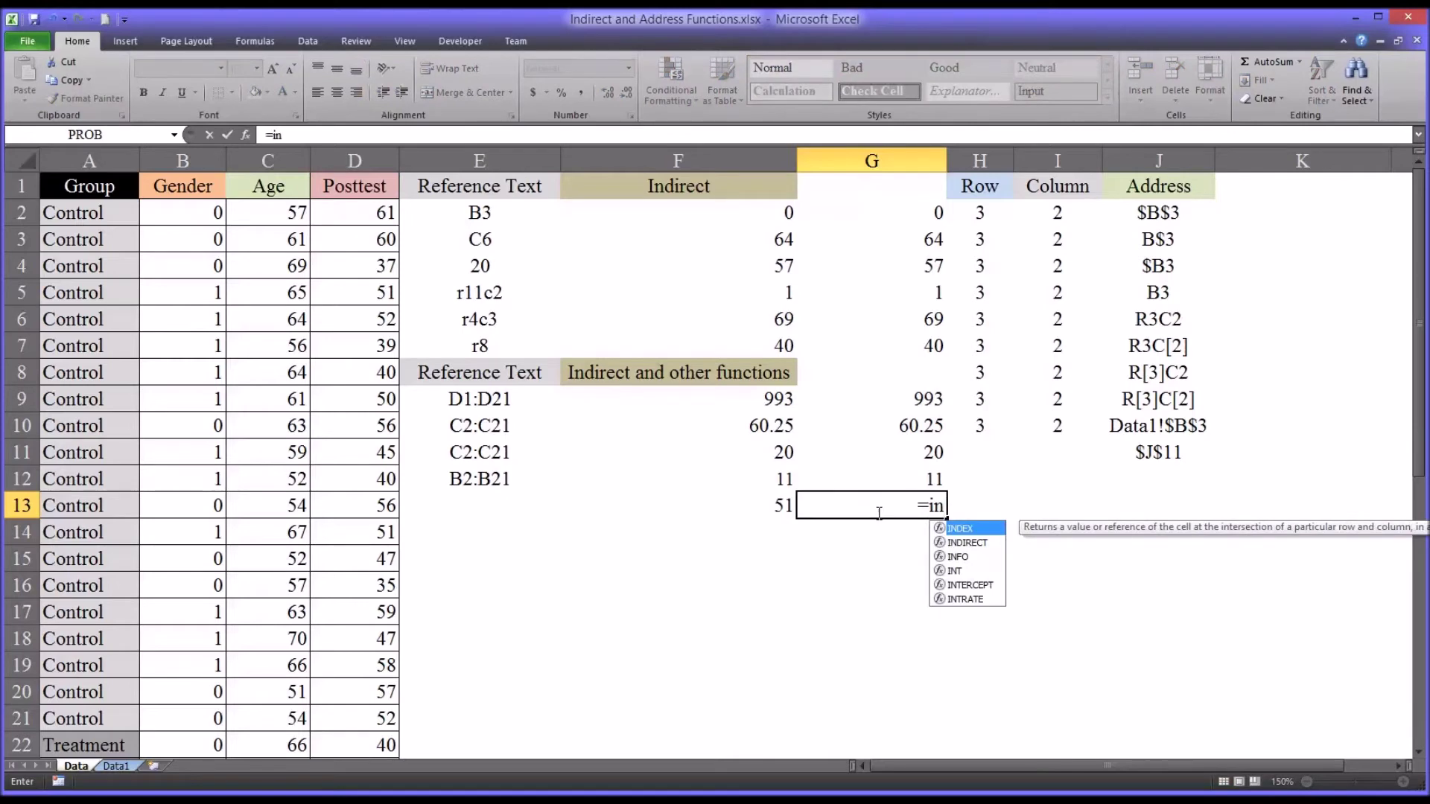
pyautogui.press('Down')
pyautogui.press('Tab')
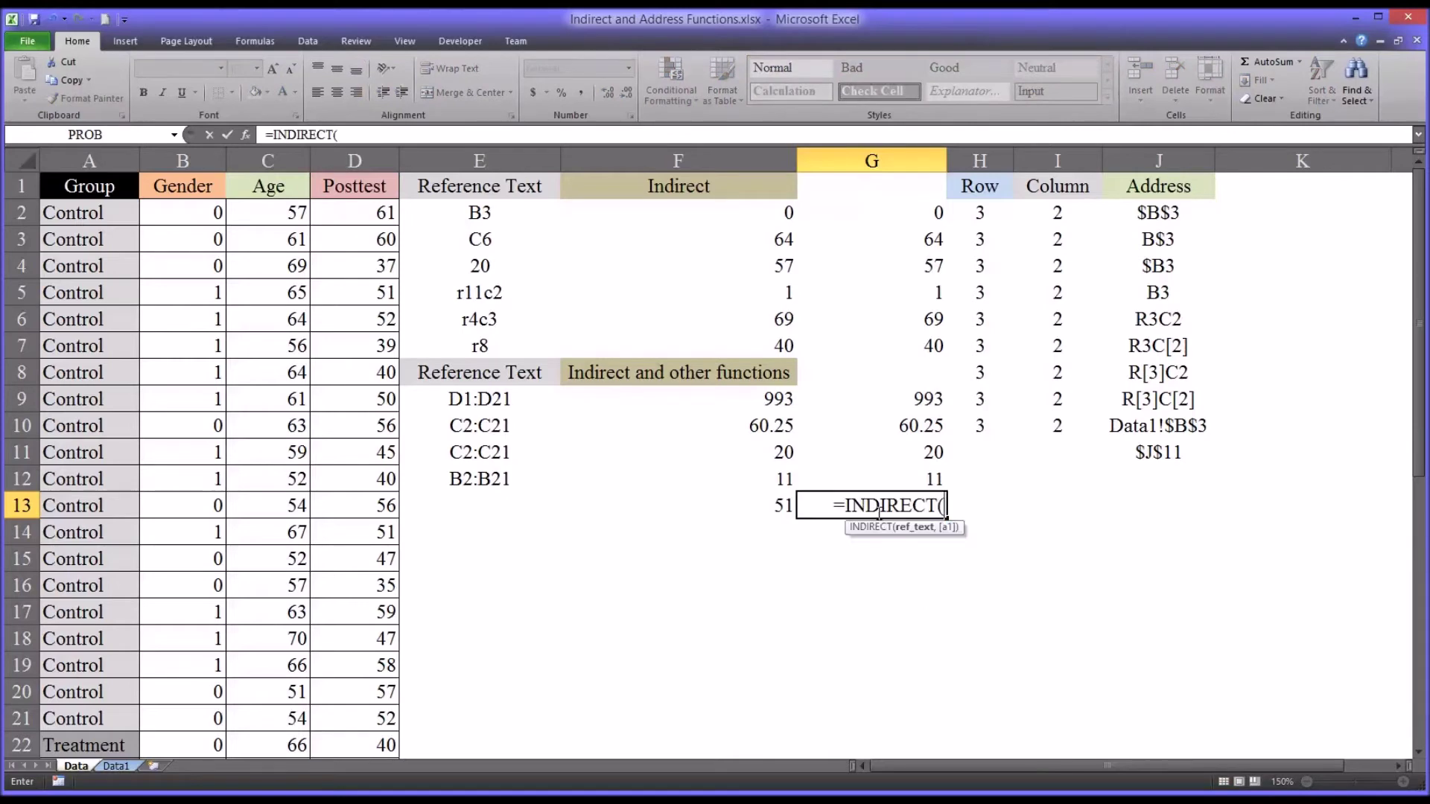
pyautogui.write('ad')
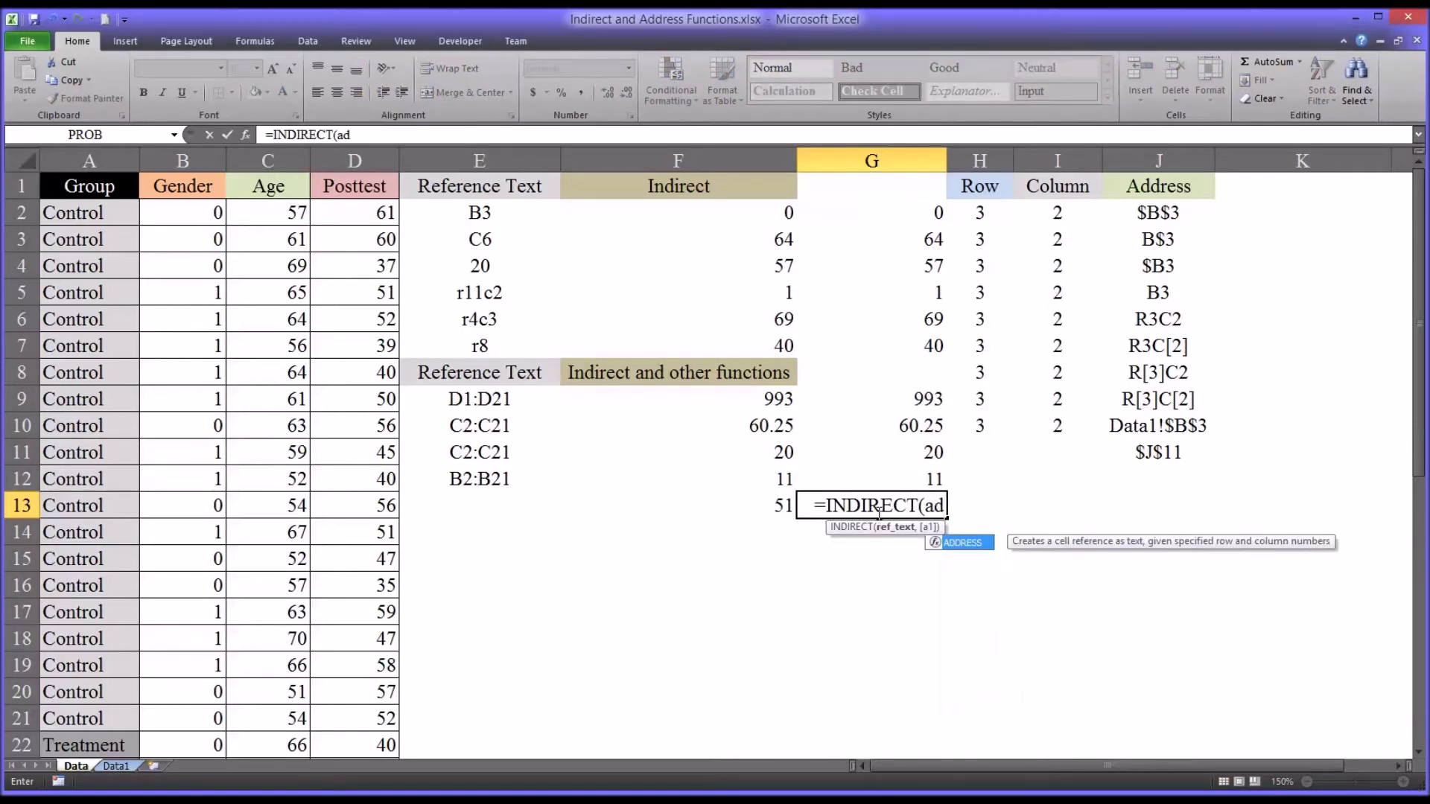
pyautogui.press('Tab')
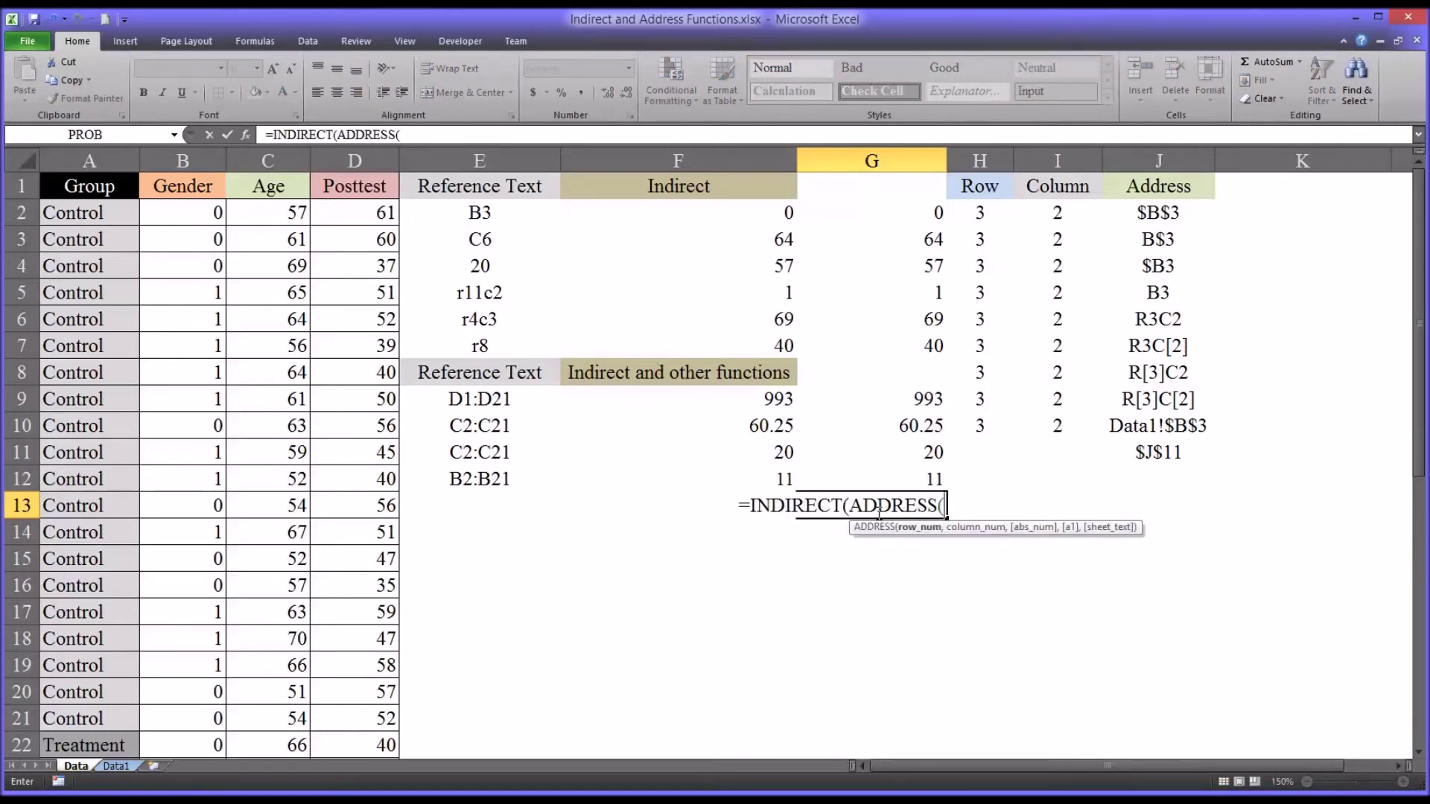
pyautogui.write('5')
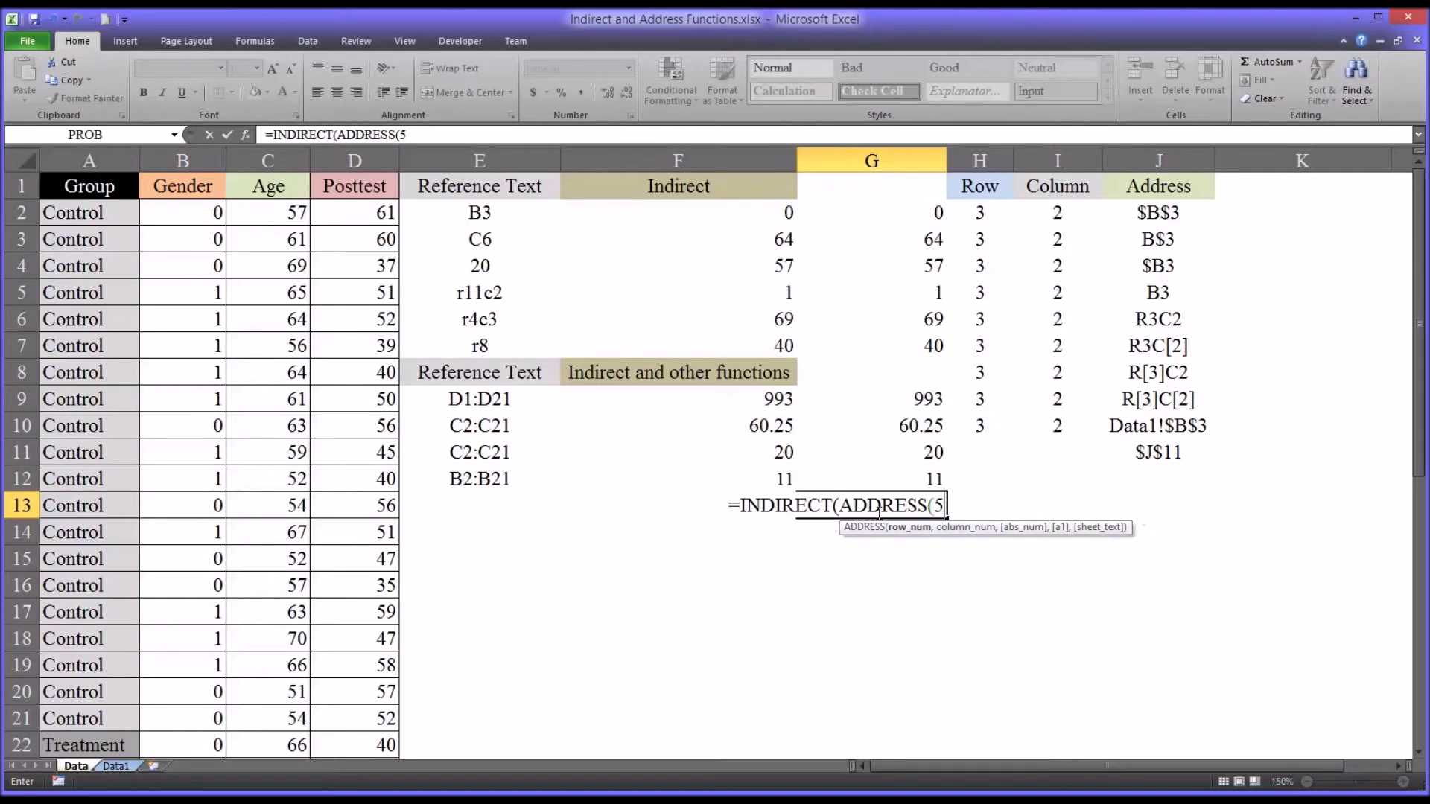
pyautogui.write(',')
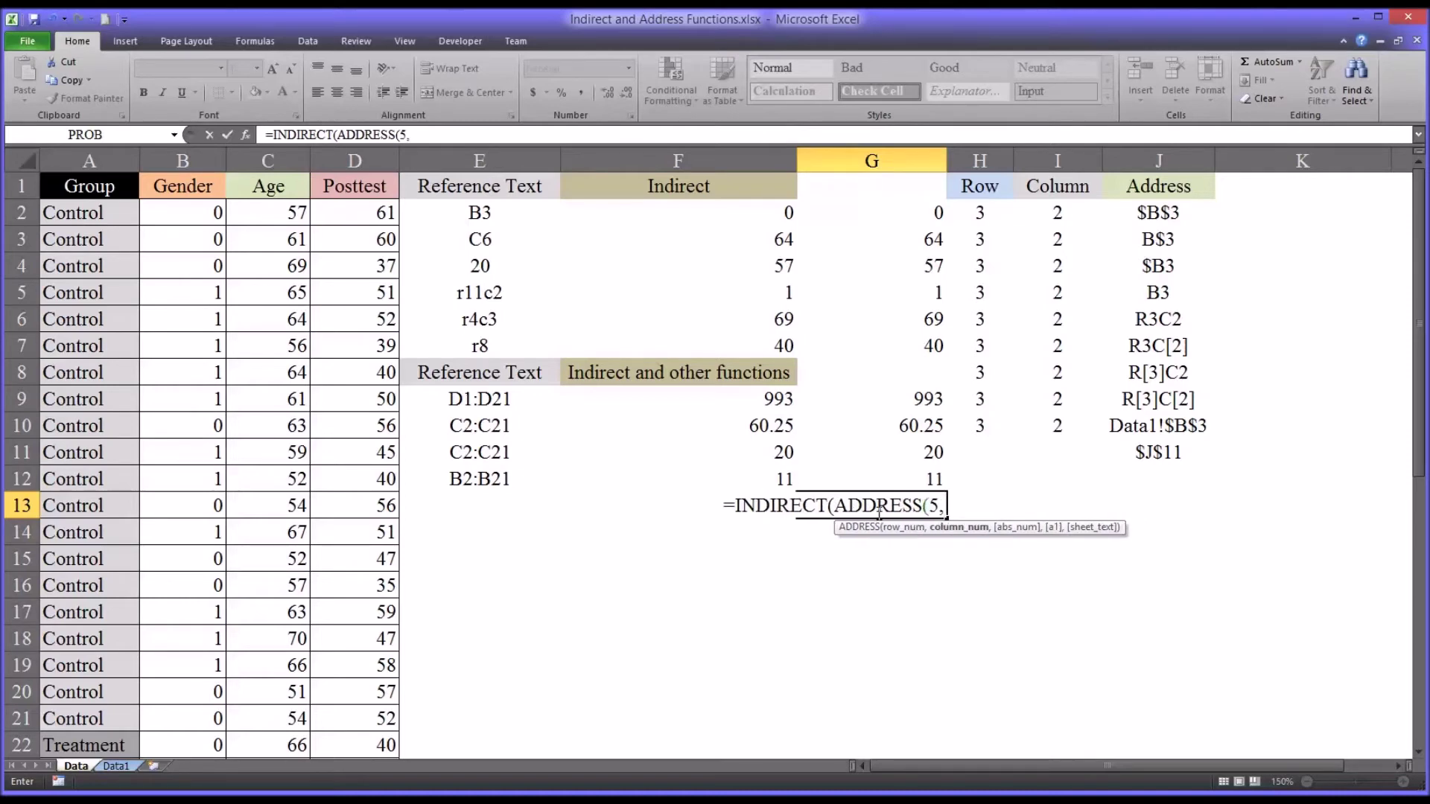
pyautogui.write('4')
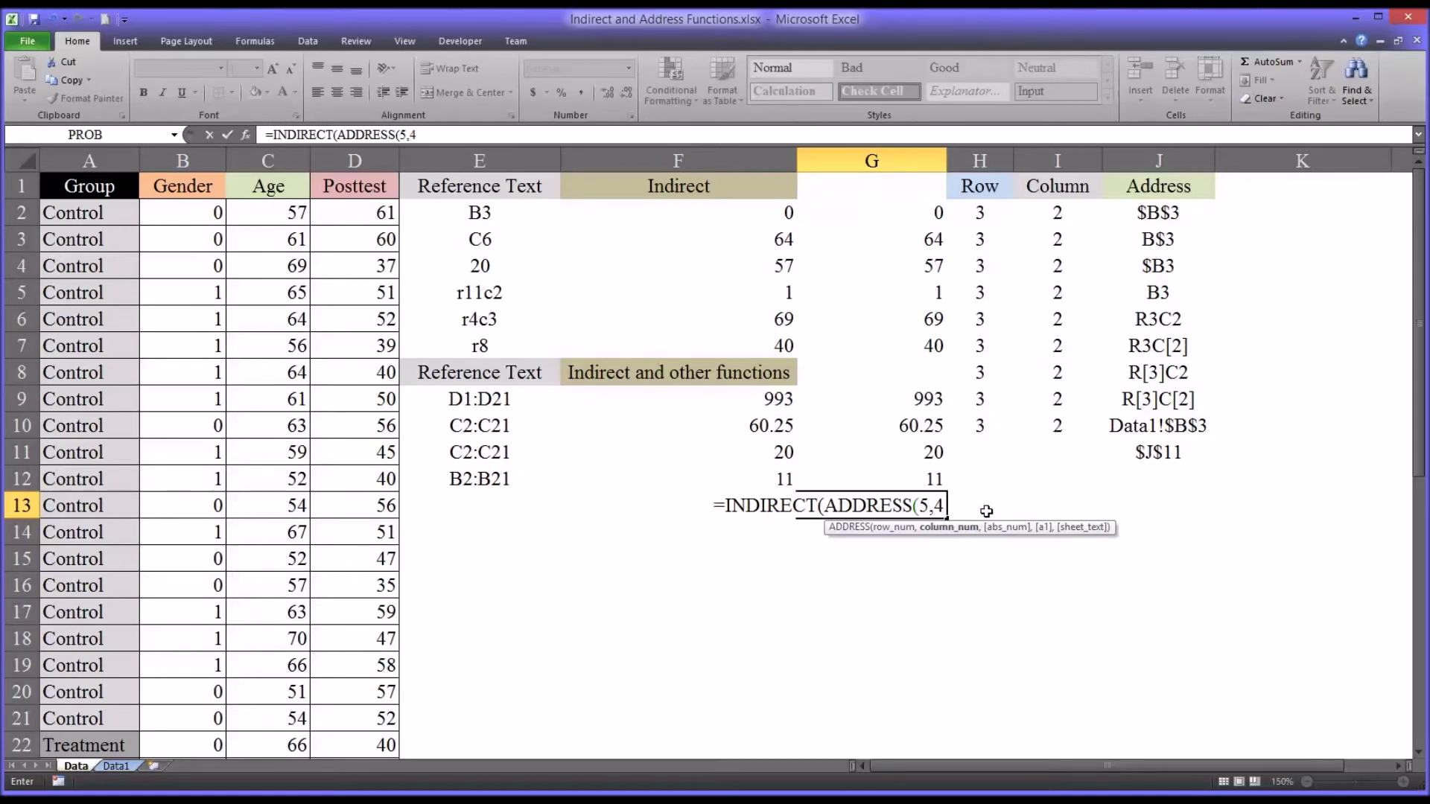
pyautogui.write(')')
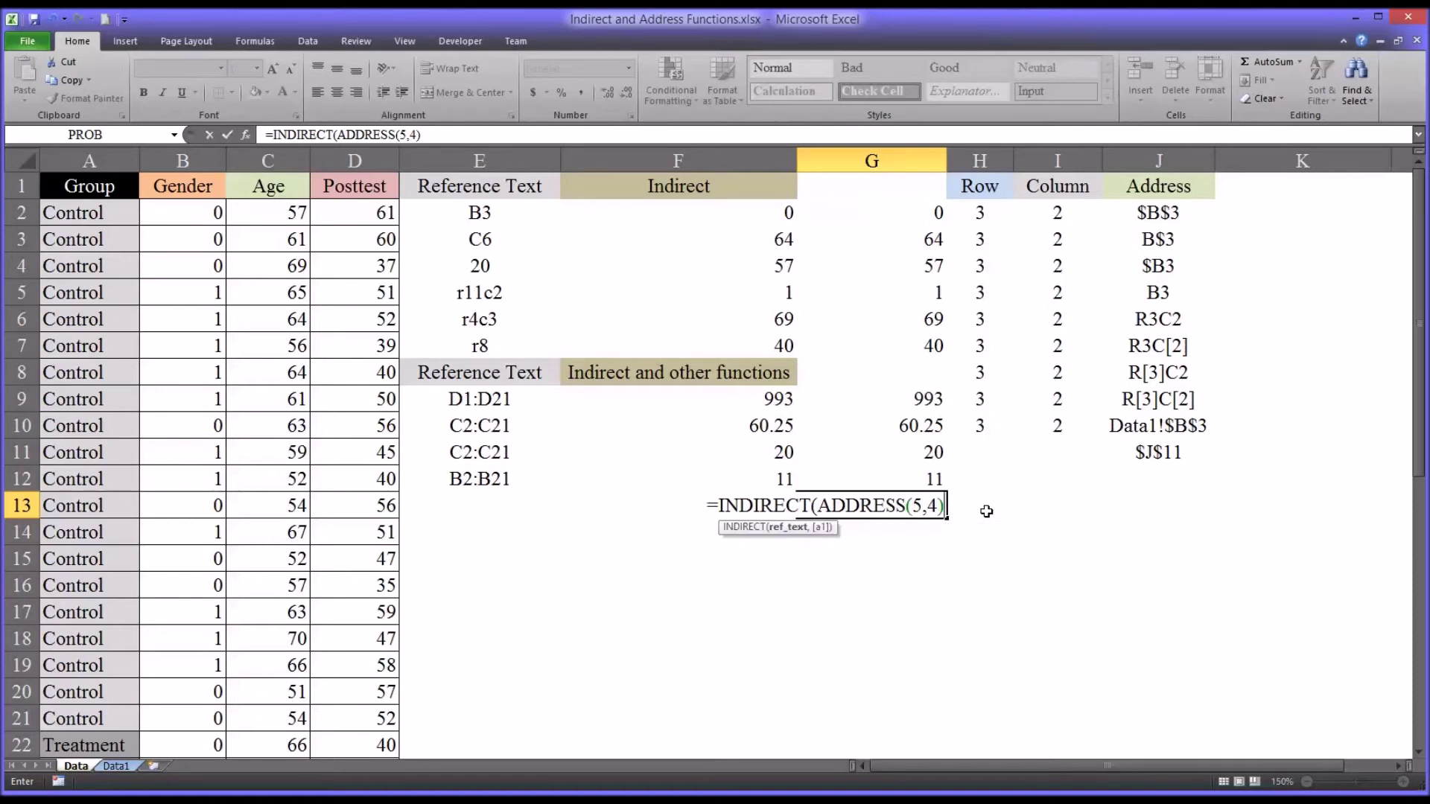
pyautogui.write(')')
pyautogui.press('Return')
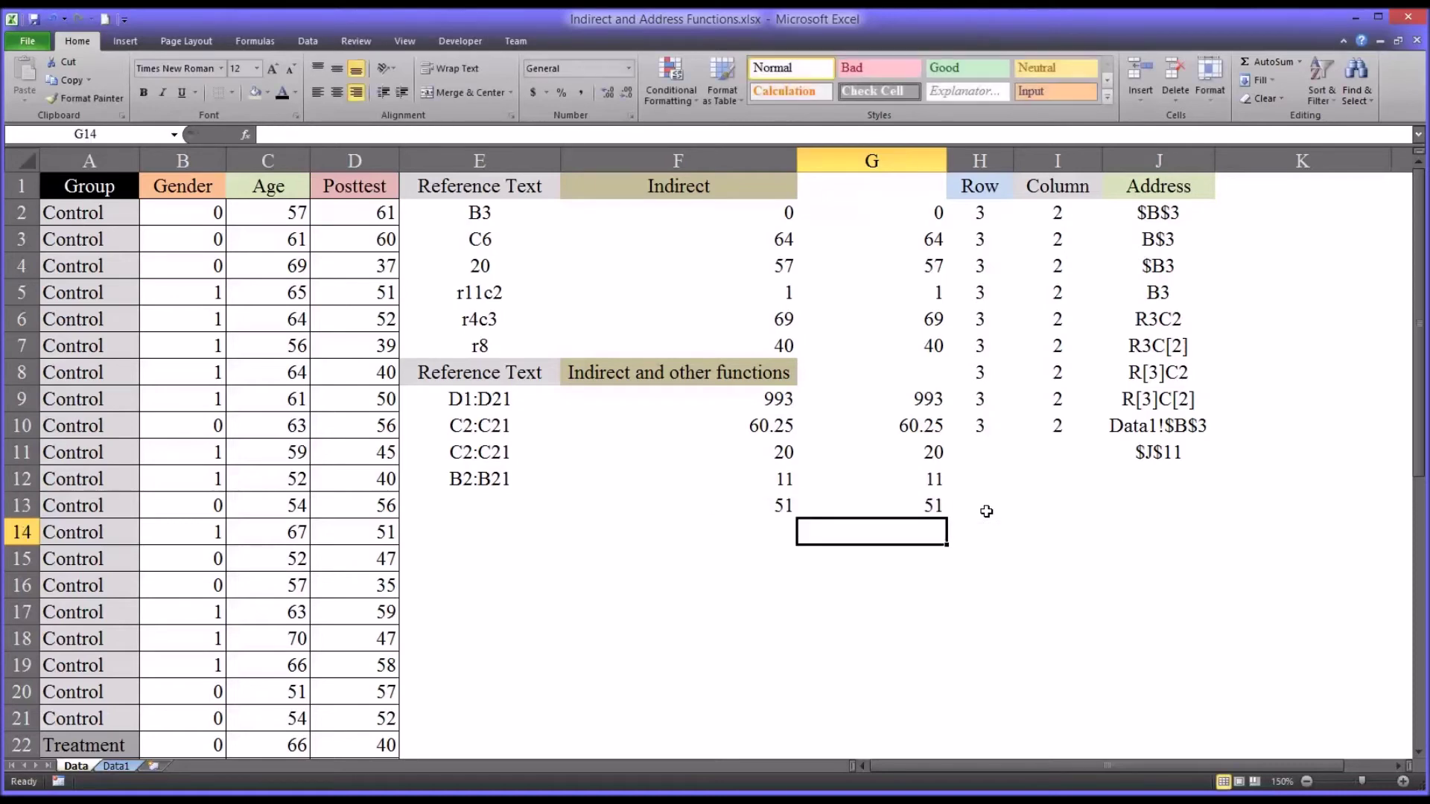
pyautogui.click(890, 502)
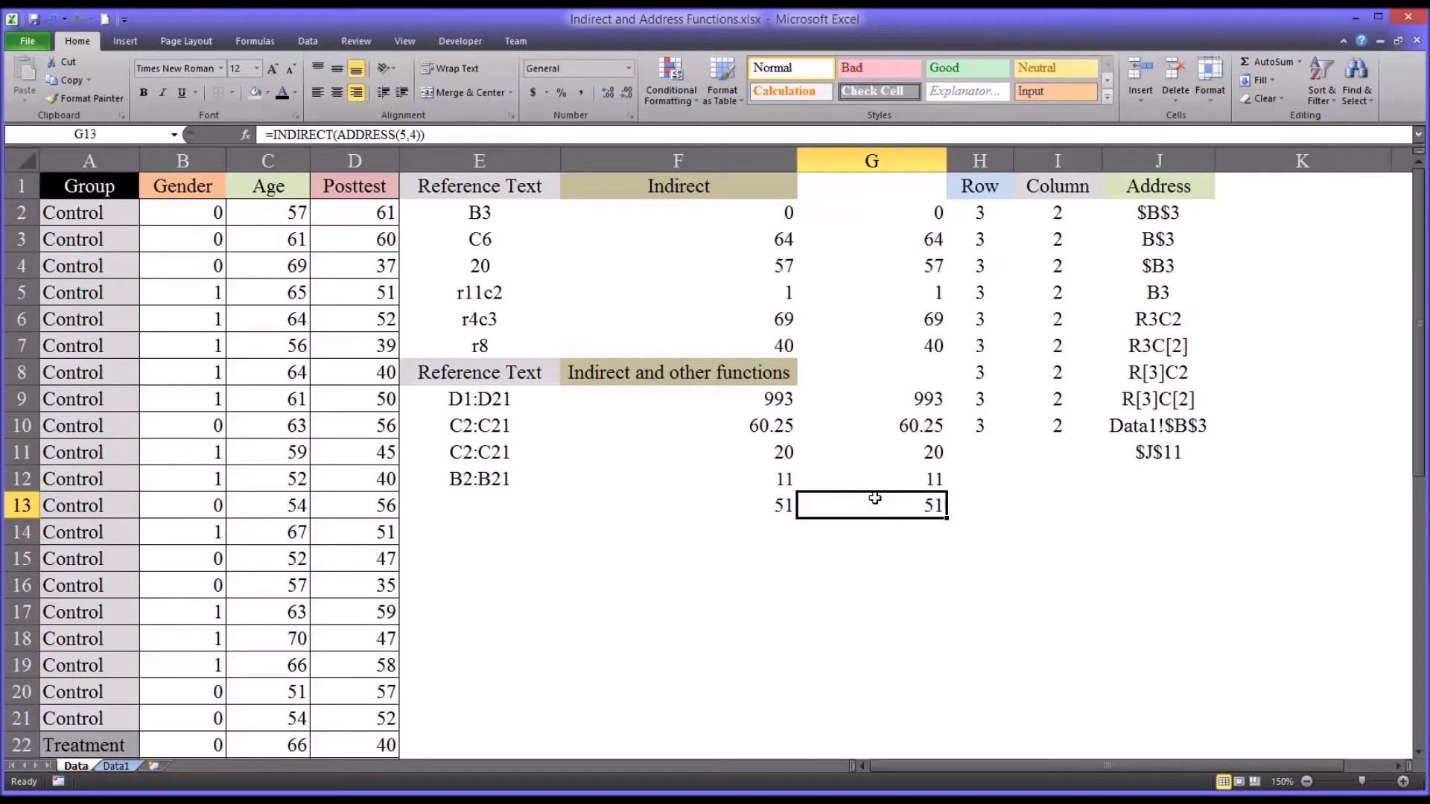
# Clear the practice formulas from G2:G13 and narrow column G
pyautogui.moveTo(876, 225); pyautogui.dragTo(887, 498)
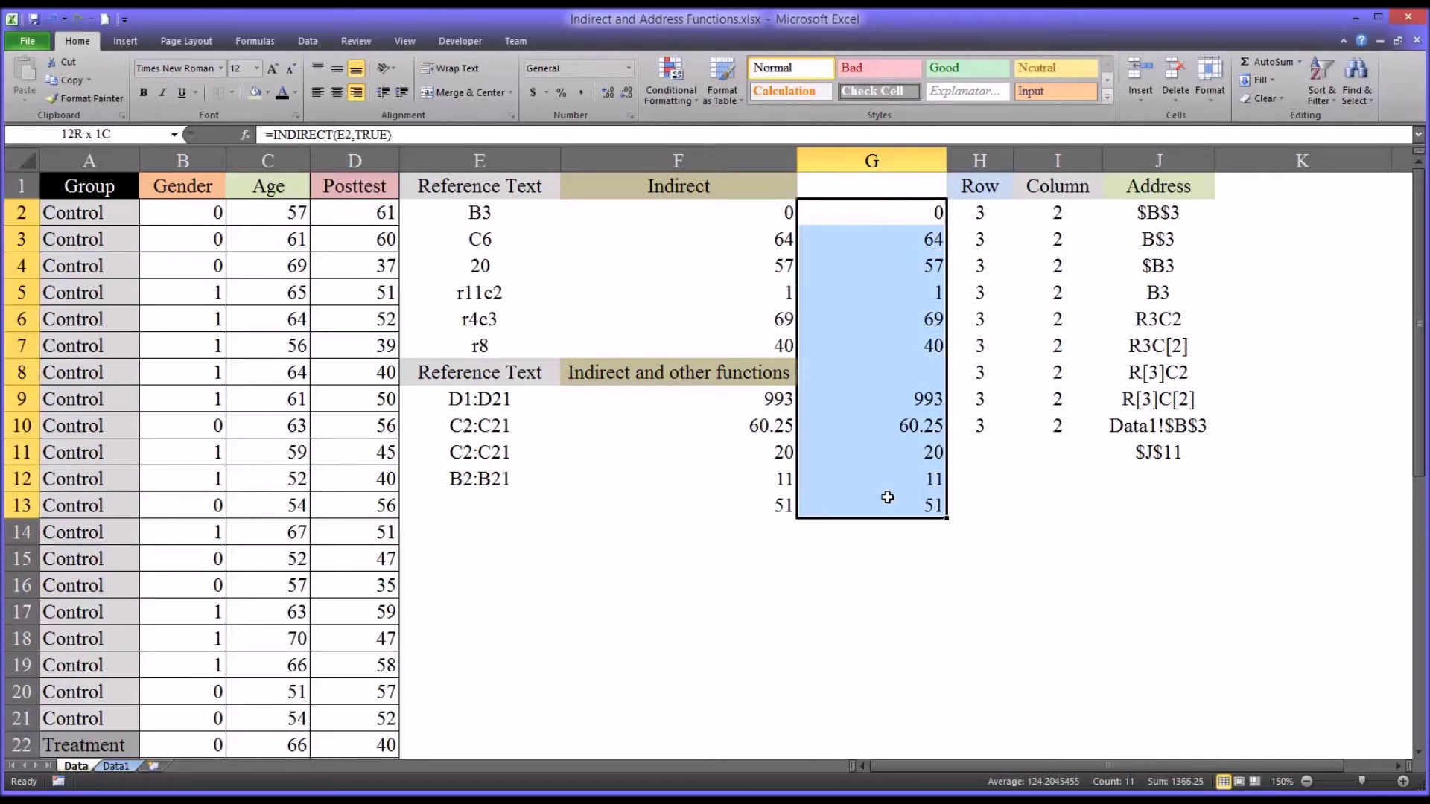
pyautogui.press('Delete')
pyautogui.moveTo(944, 163); pyautogui.dragTo(844, 170)
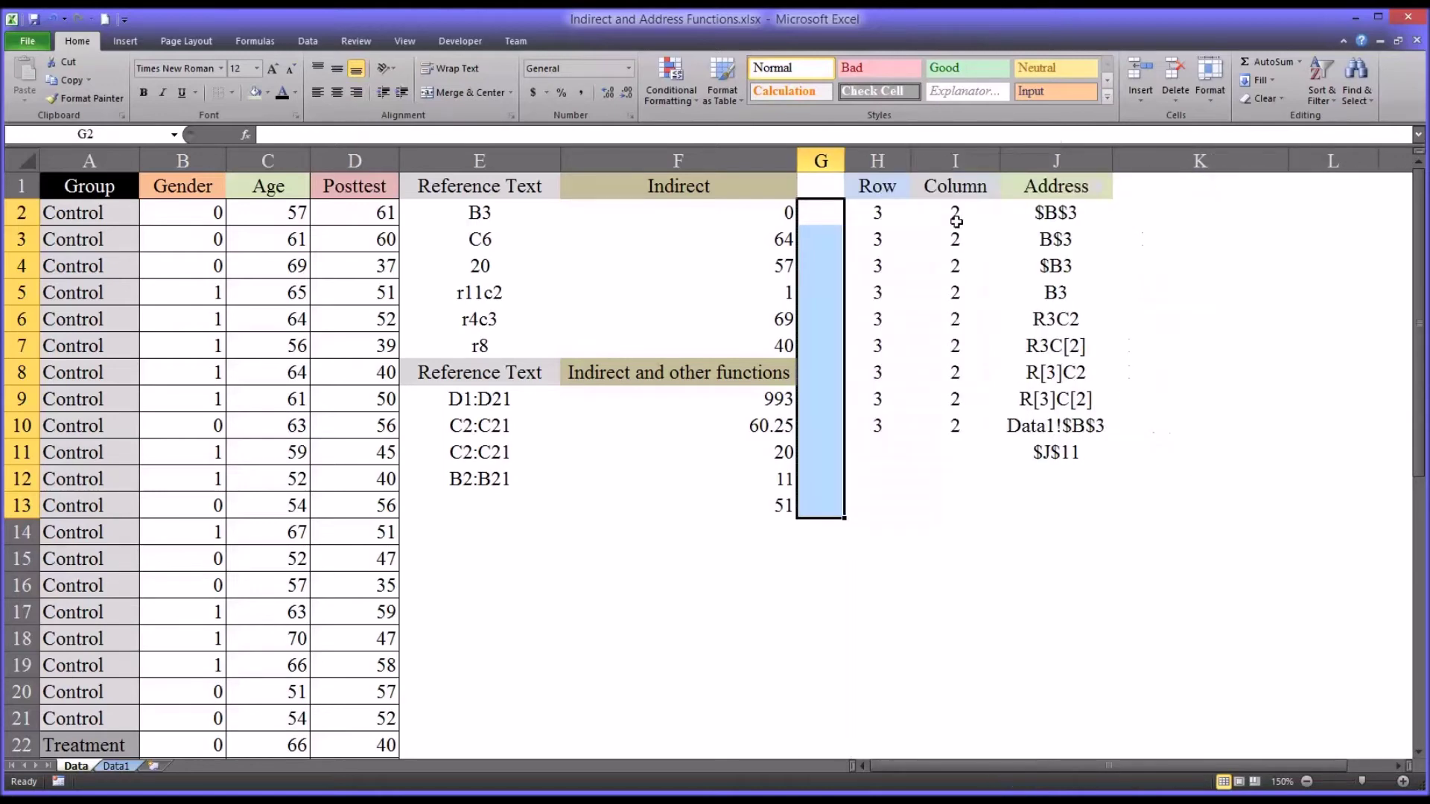
# Examine the row number in H2, the column number in I2 and the example ADDRESS formula in J2
pyautogui.click(890, 217)
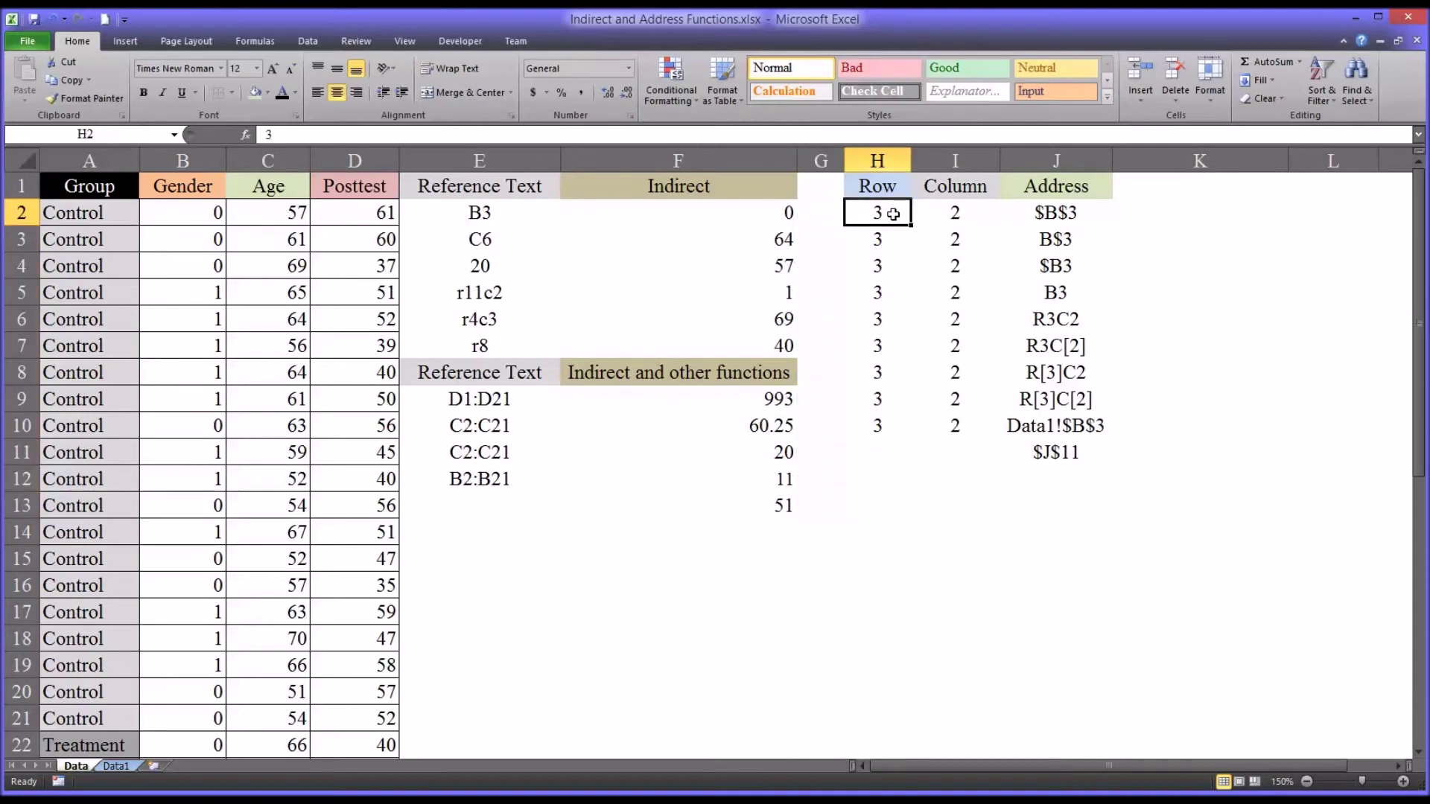
pyautogui.click(952, 215)
pyautogui.click(885, 217)
pyautogui.click(939, 218)
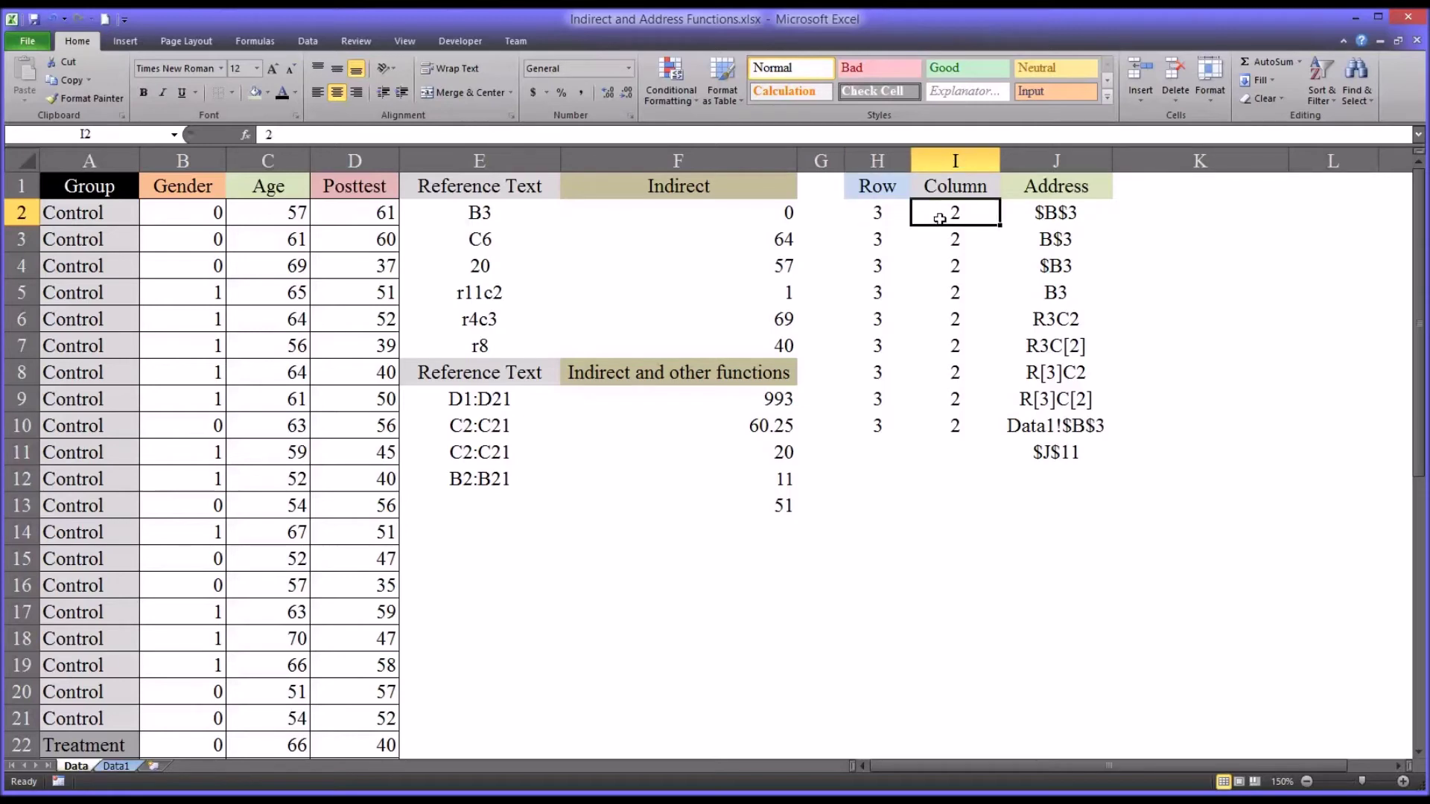
pyautogui.click(890, 218)
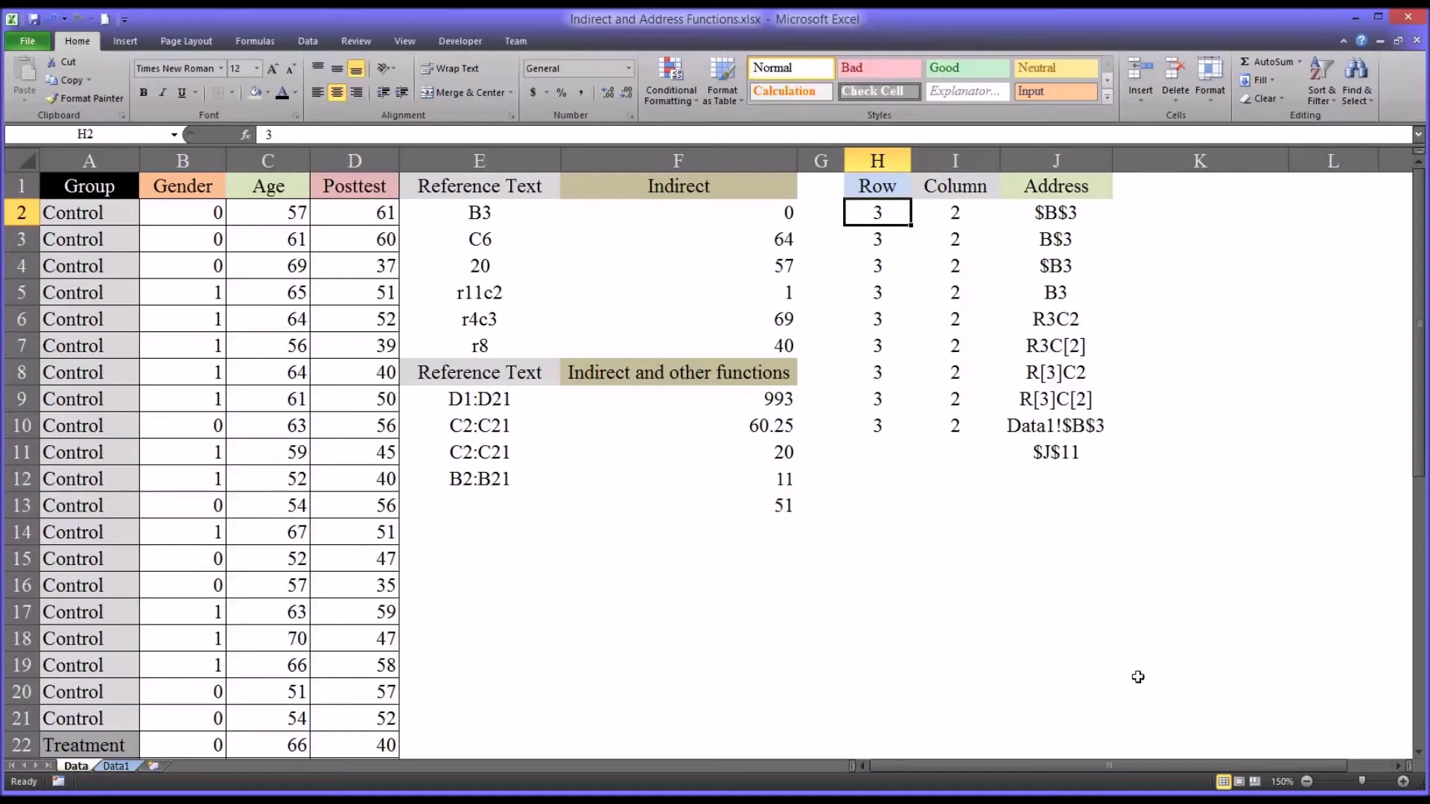
pyautogui.click(1067, 216)
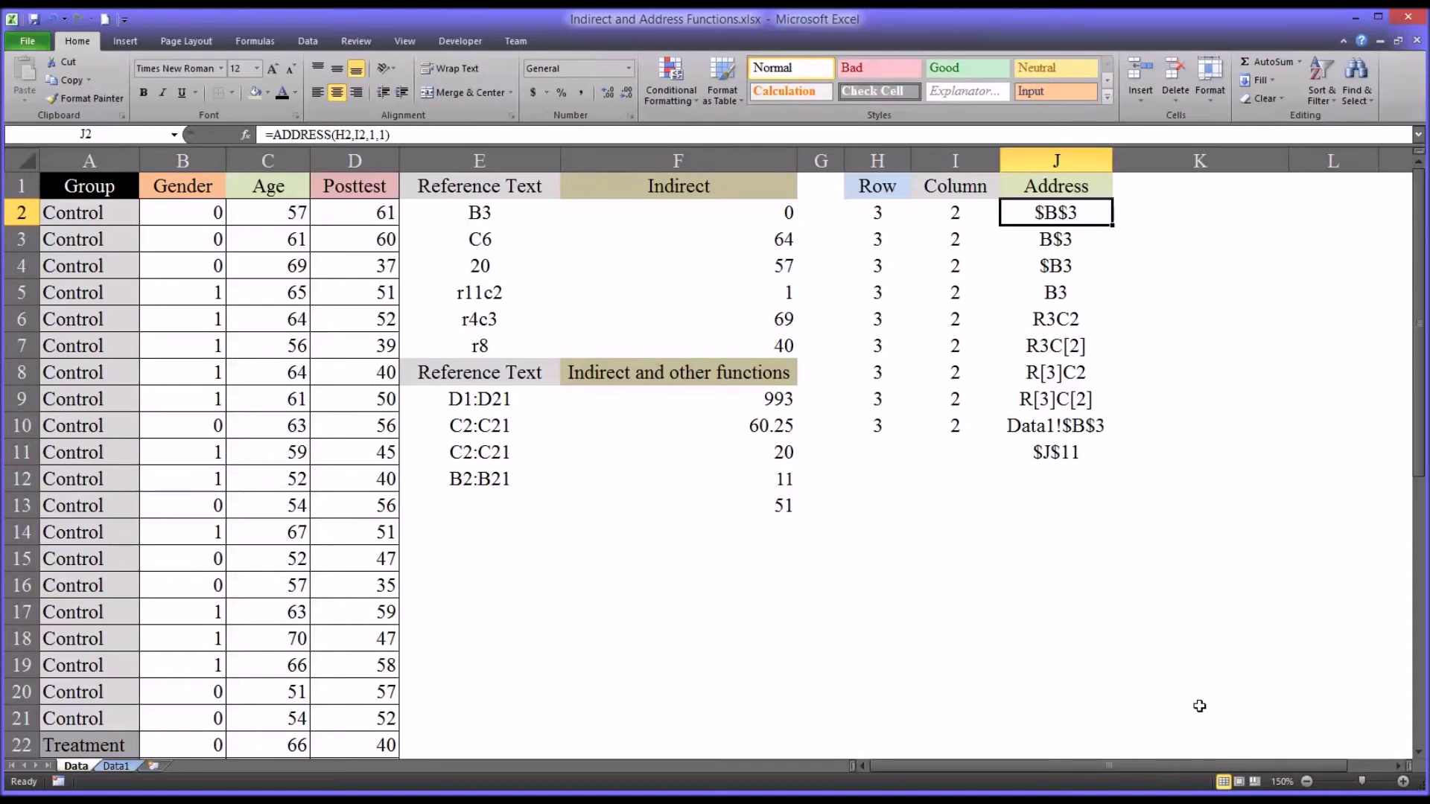
# Examine the arguments of the example ADDRESS formula in J2, including its references to H2 and I2
pyautogui.click(415, 135)
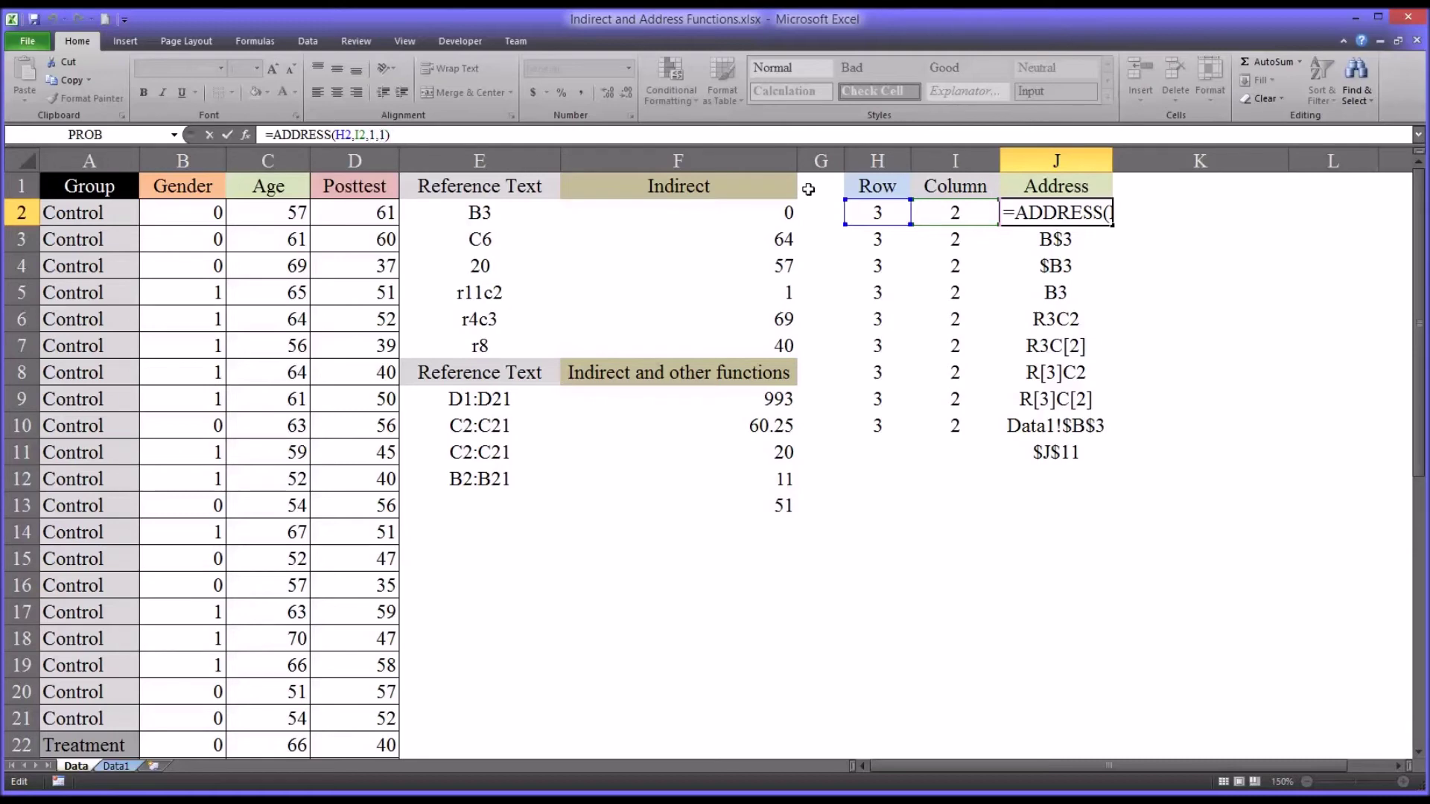
pyautogui.press('Return')
pyautogui.click(1058, 222)
pyautogui.press('Right')
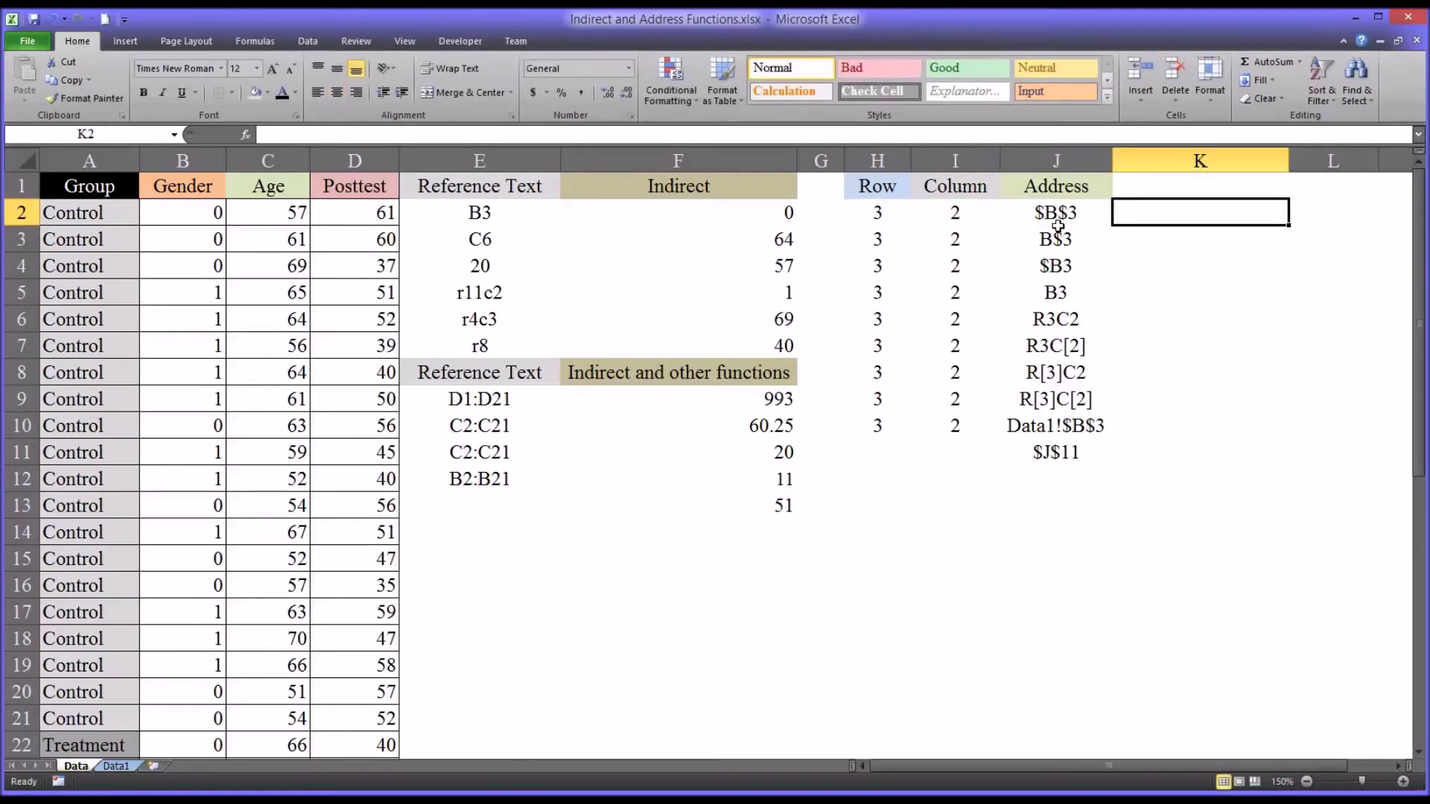
pyautogui.click(1074, 216)
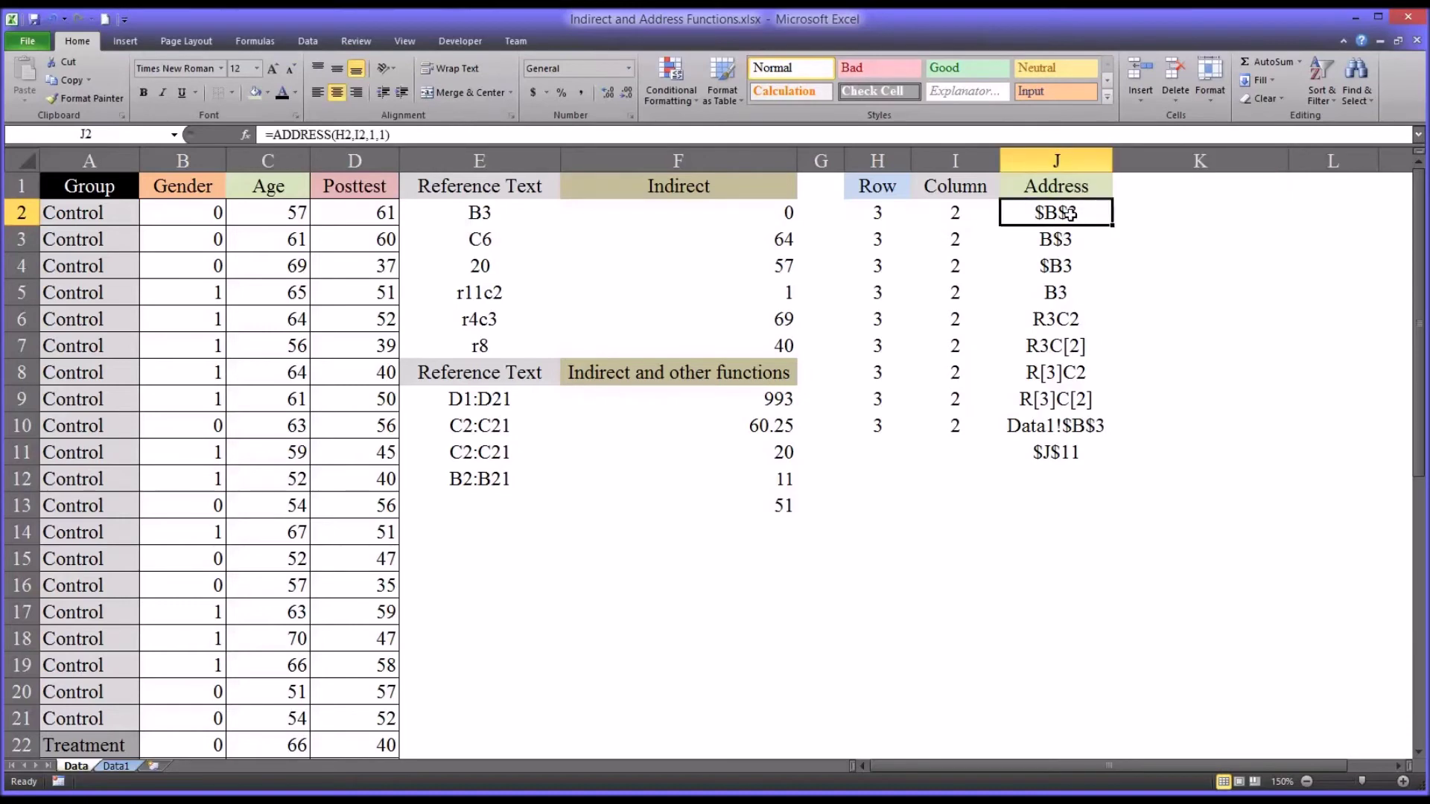
# Enter =ADDRESS(H2,I2) in K2, leaving out the optional arguments
pyautogui.click(1135, 217)
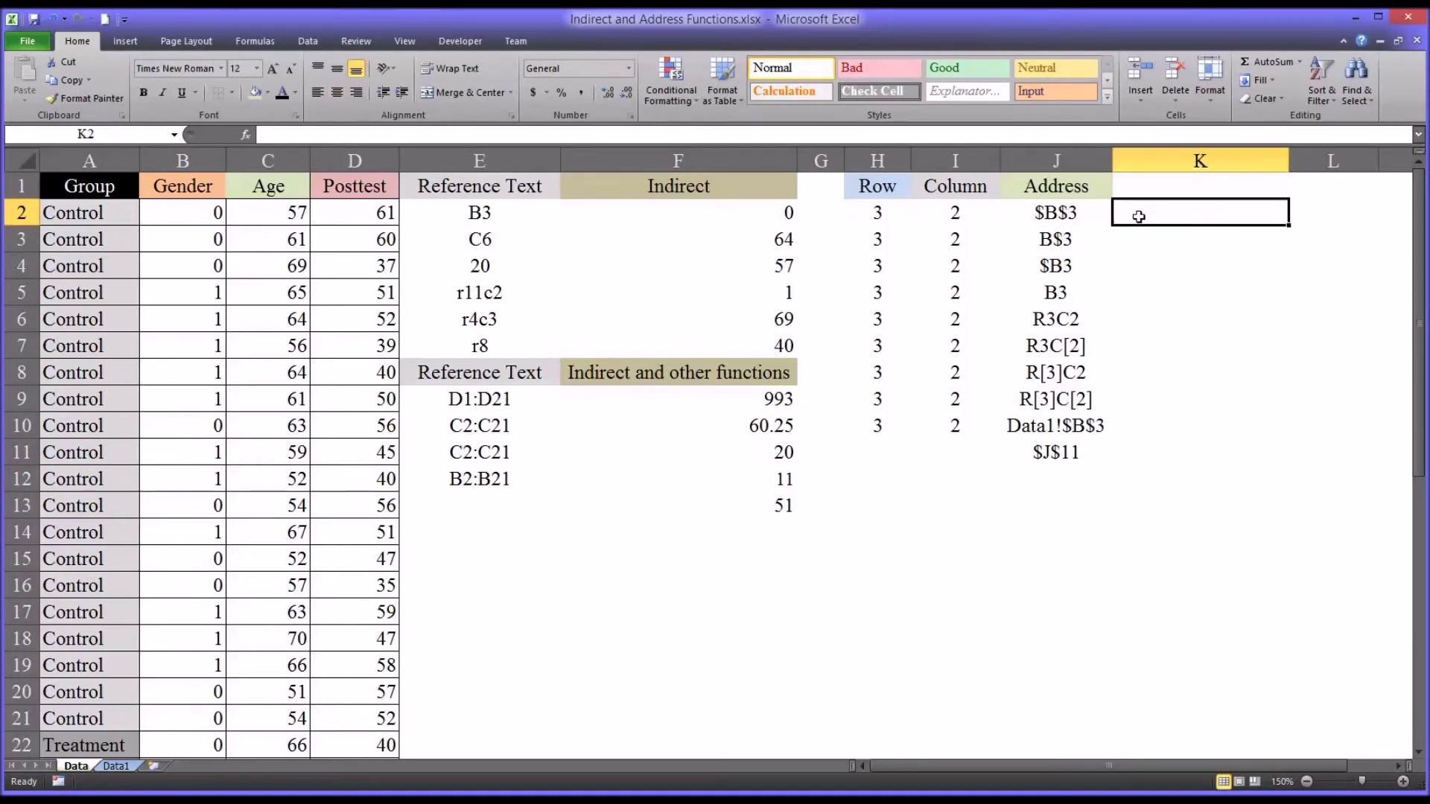
pyautogui.write('=ad')
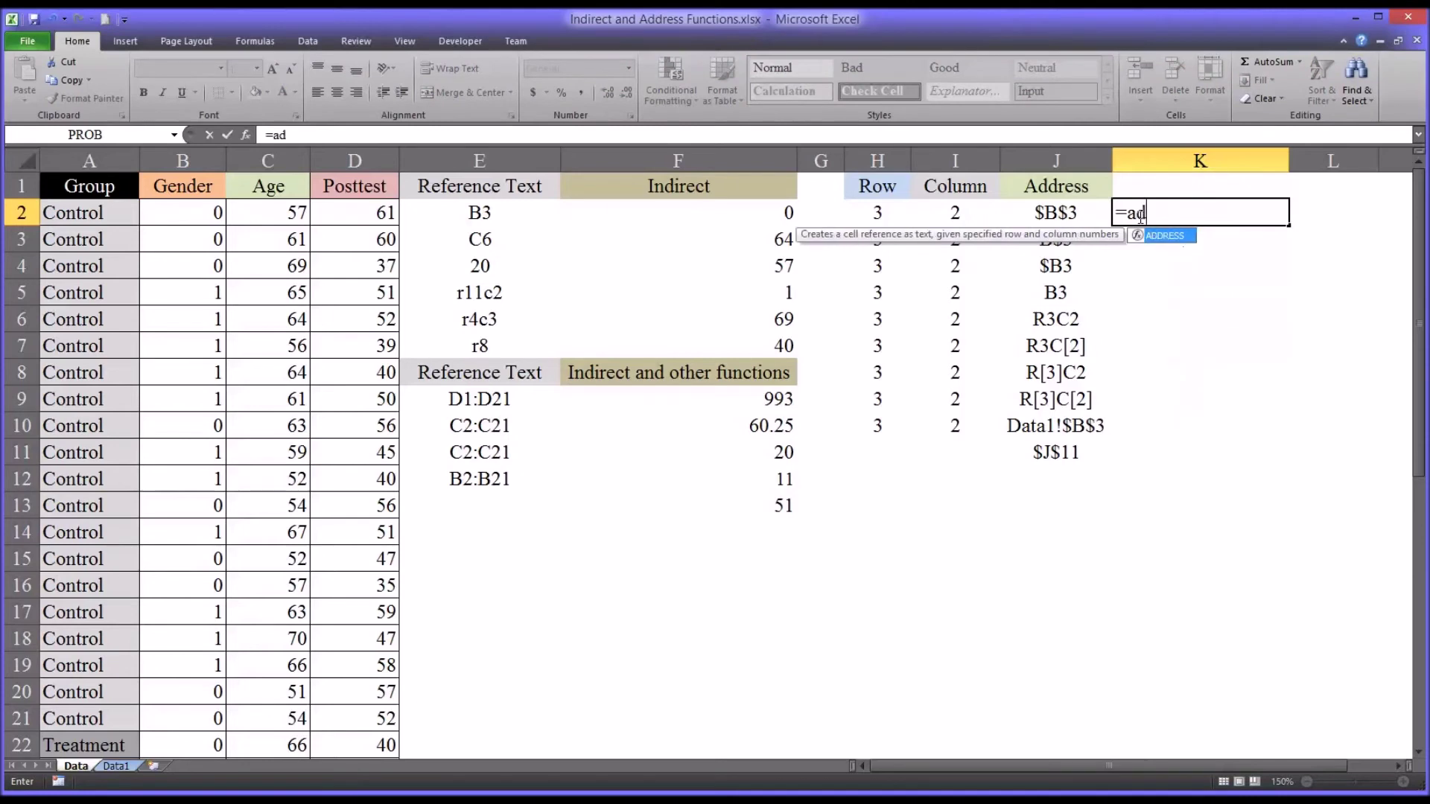
pyautogui.press('Tab')
pyautogui.click(878, 213)
pyautogui.write(',')
pyautogui.click(953, 215)
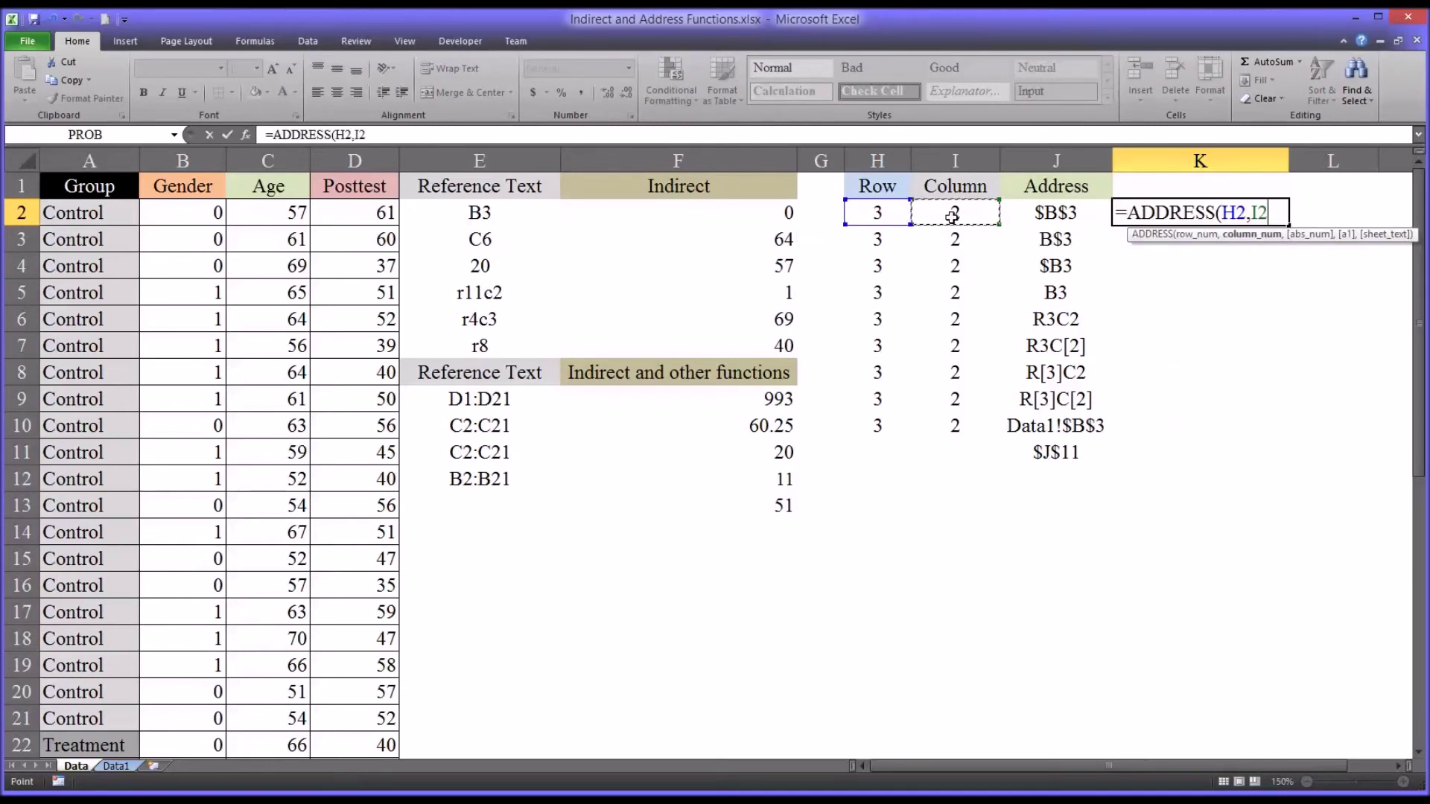
pyautogui.press('Return')
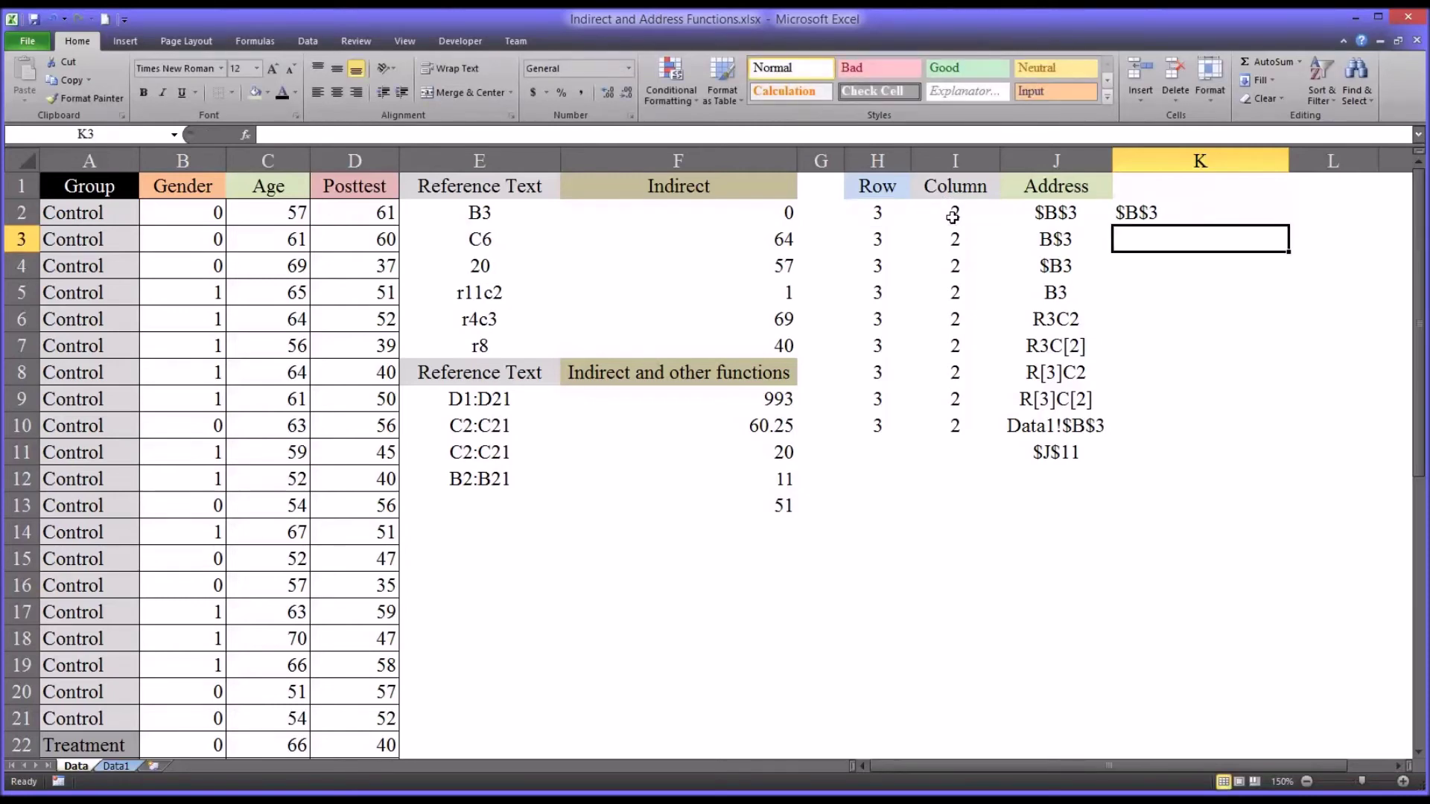
# Centre the contents of column K and narrow the column
pyautogui.click(1175, 212)
pyautogui.click(1195, 161)
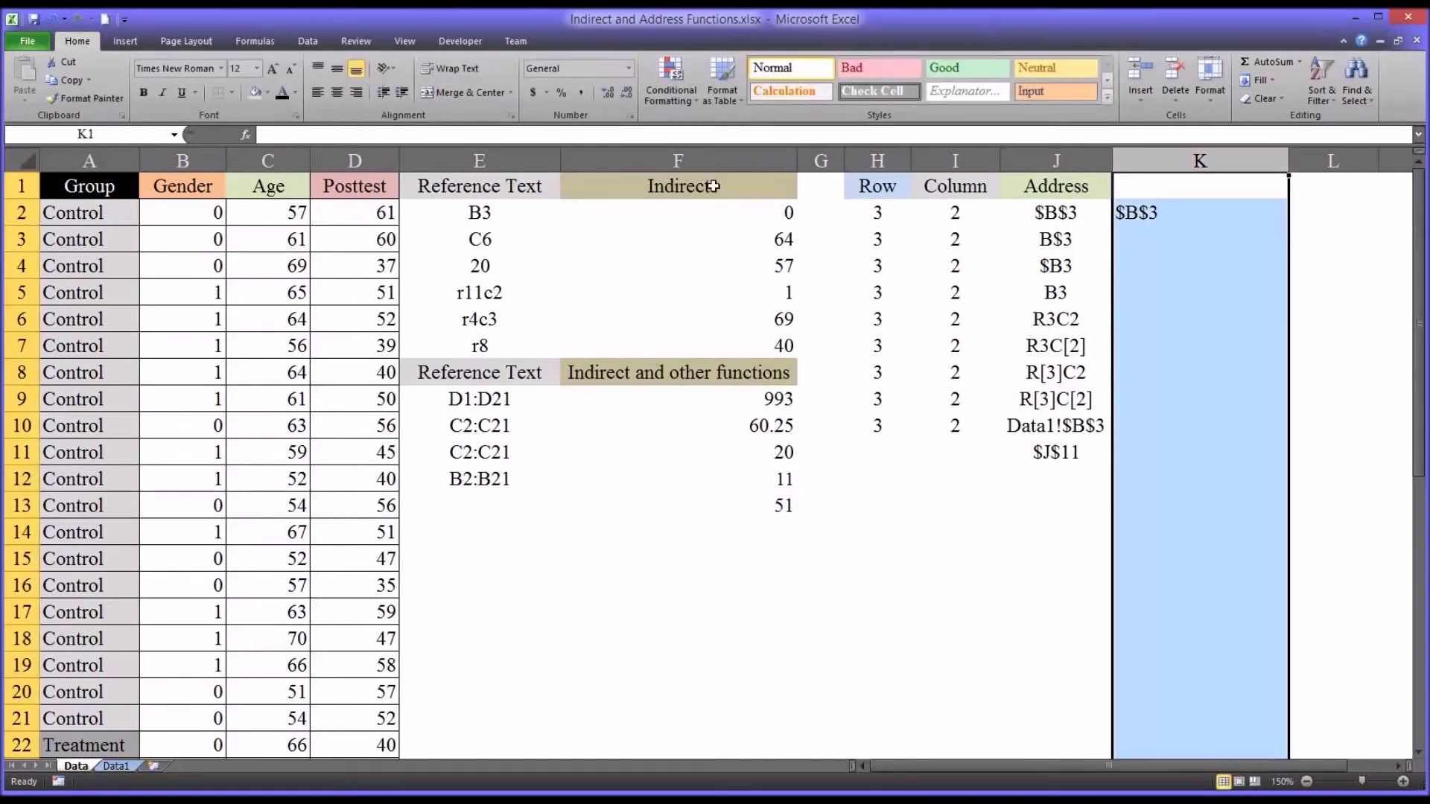
pyautogui.click(337, 93)
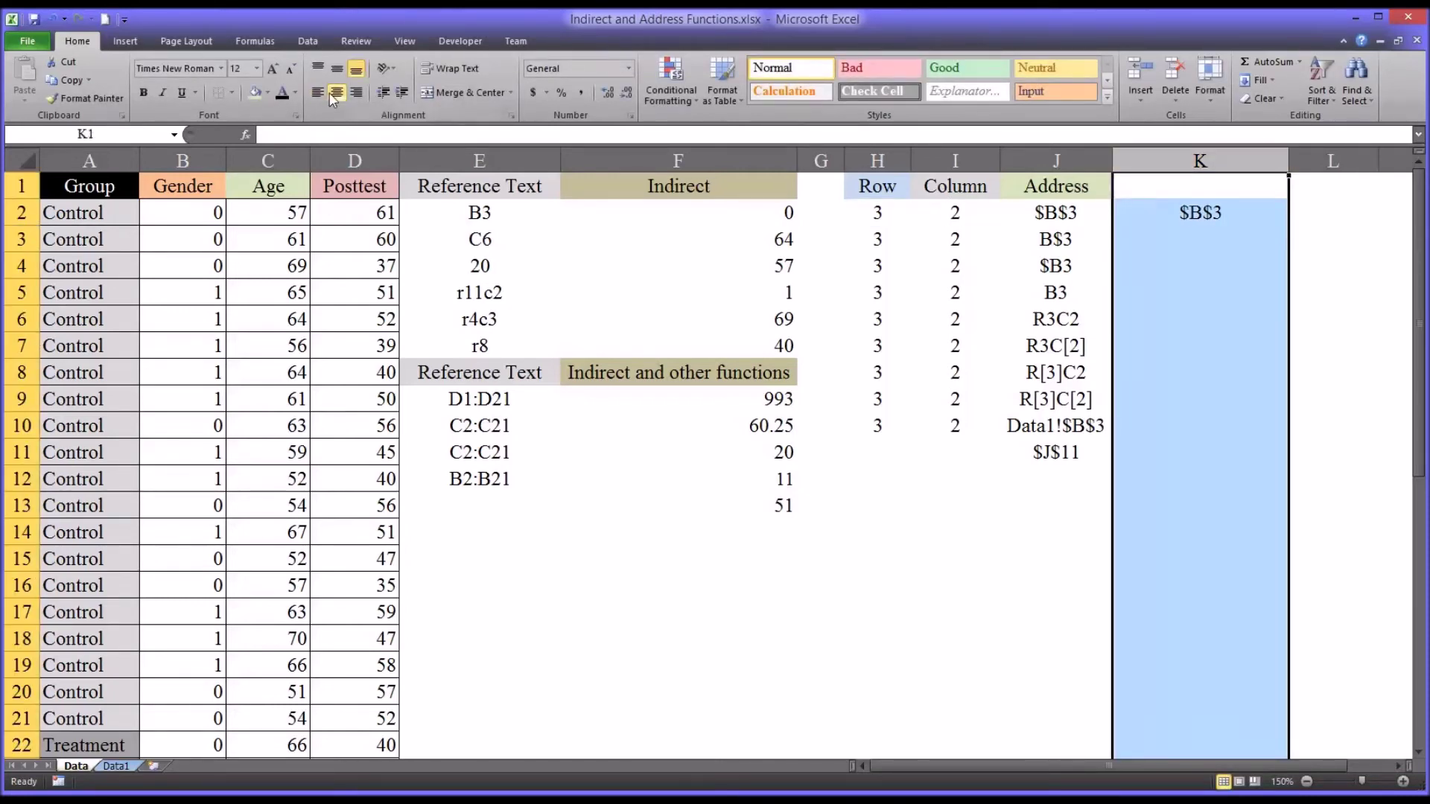
pyautogui.click(1145, 216)
pyautogui.moveTo(1288, 161); pyautogui.dragTo(1197, 170)
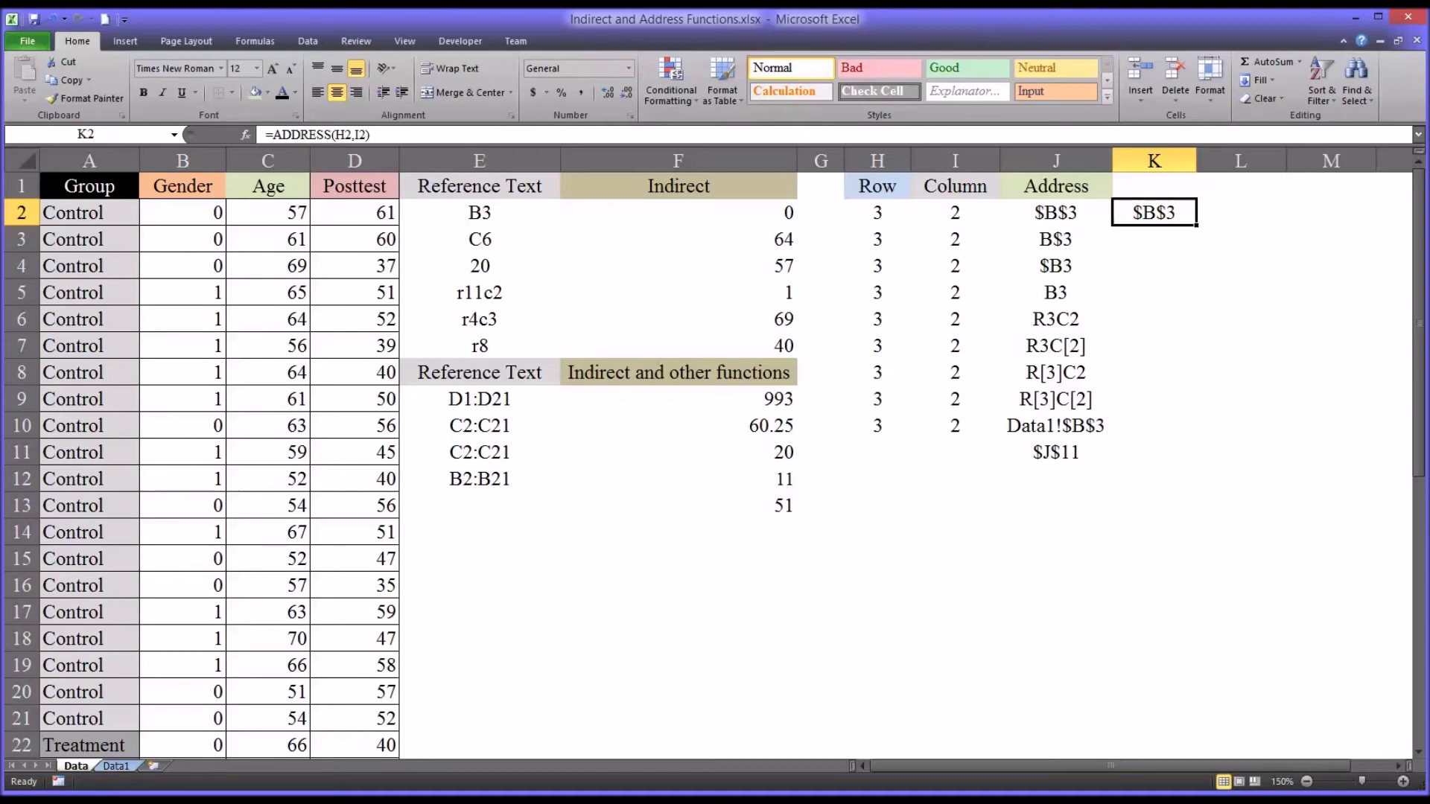
# Check the example formula in J3, and start an ADDRESS formula in K3 with H3 as row number and I3 as column number
pyautogui.click(1040, 242)
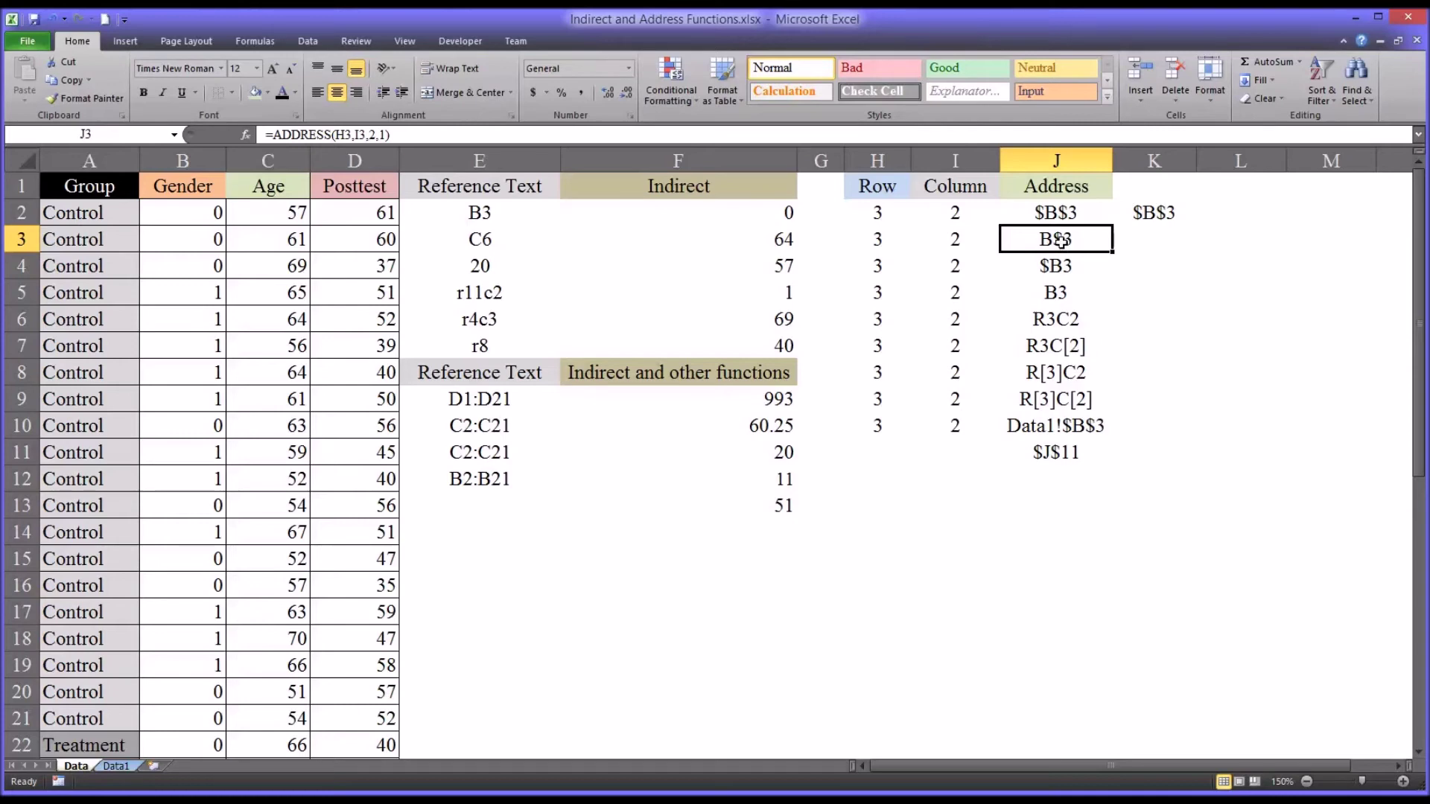
pyautogui.click(1135, 241)
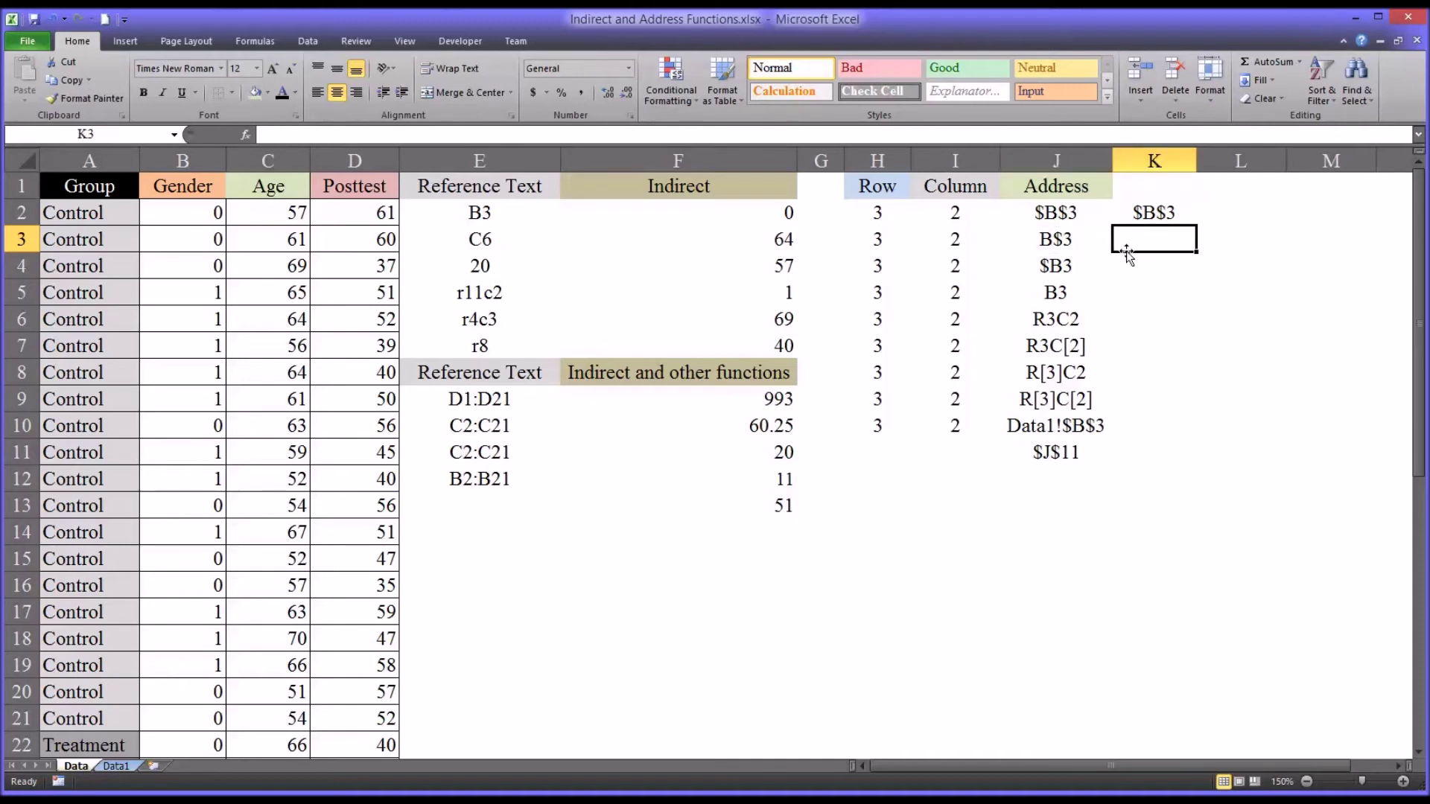
pyautogui.write('=ad')
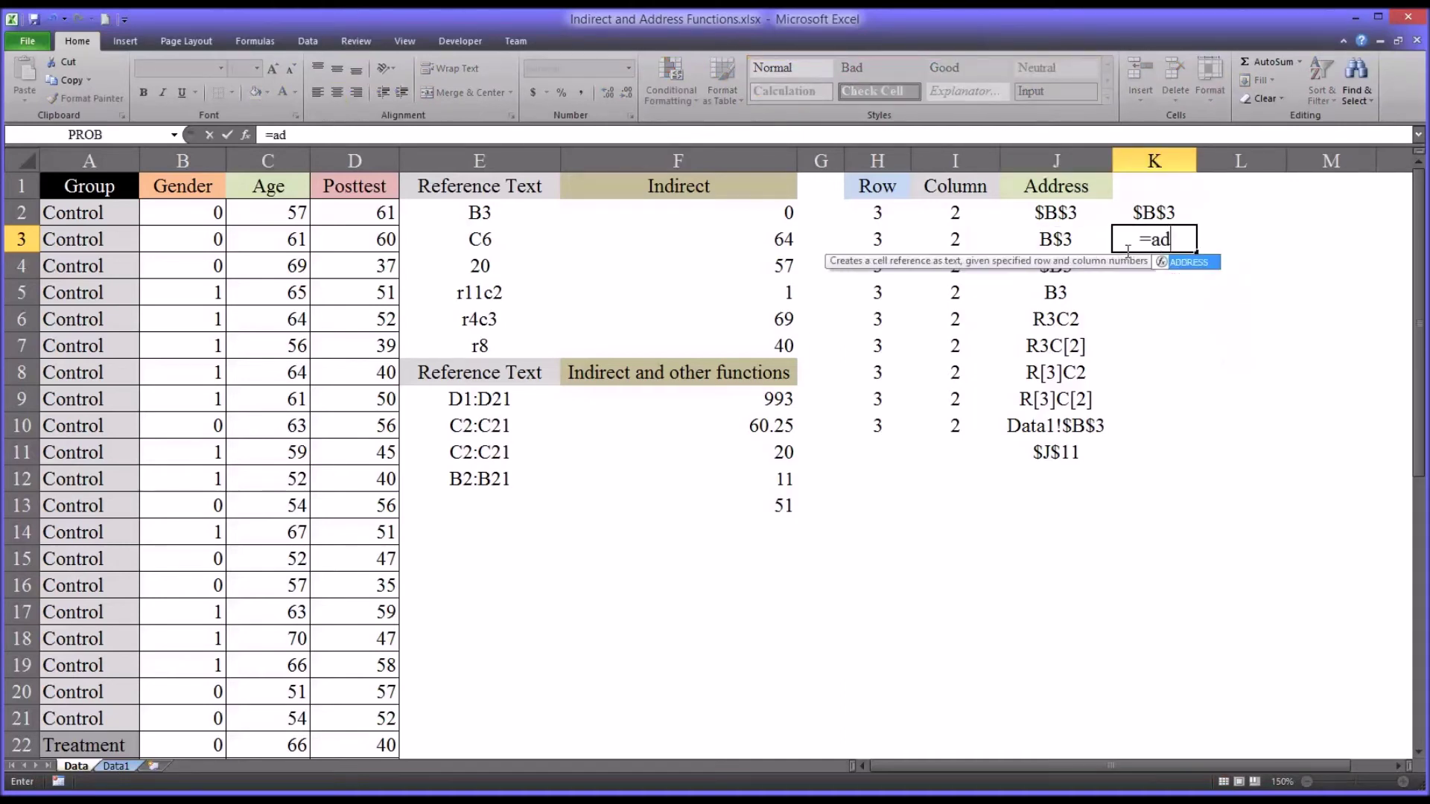
pyautogui.press('Tab')
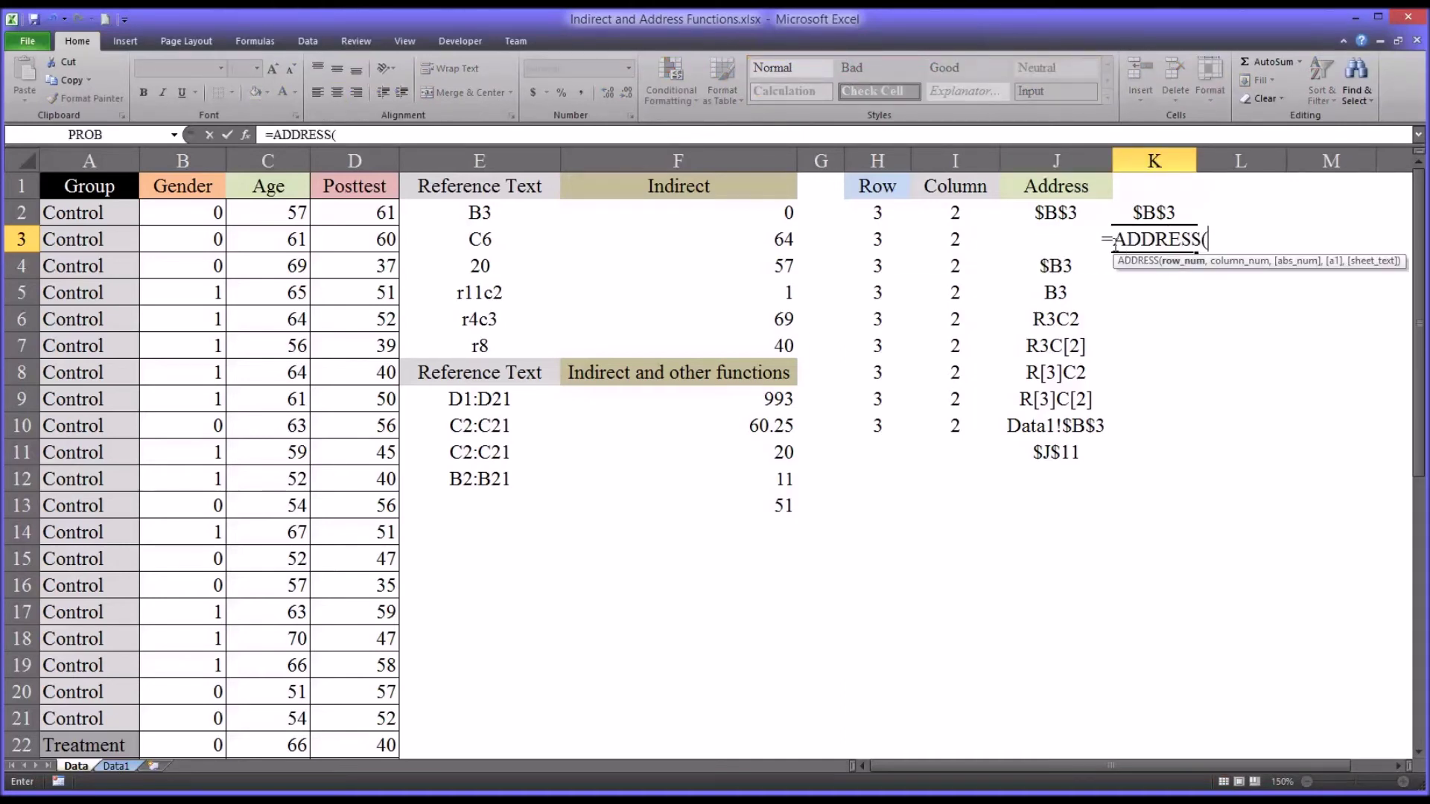
pyautogui.click(903, 240)
pyautogui.write(',')
pyautogui.click(944, 242)
pyautogui.write(',')
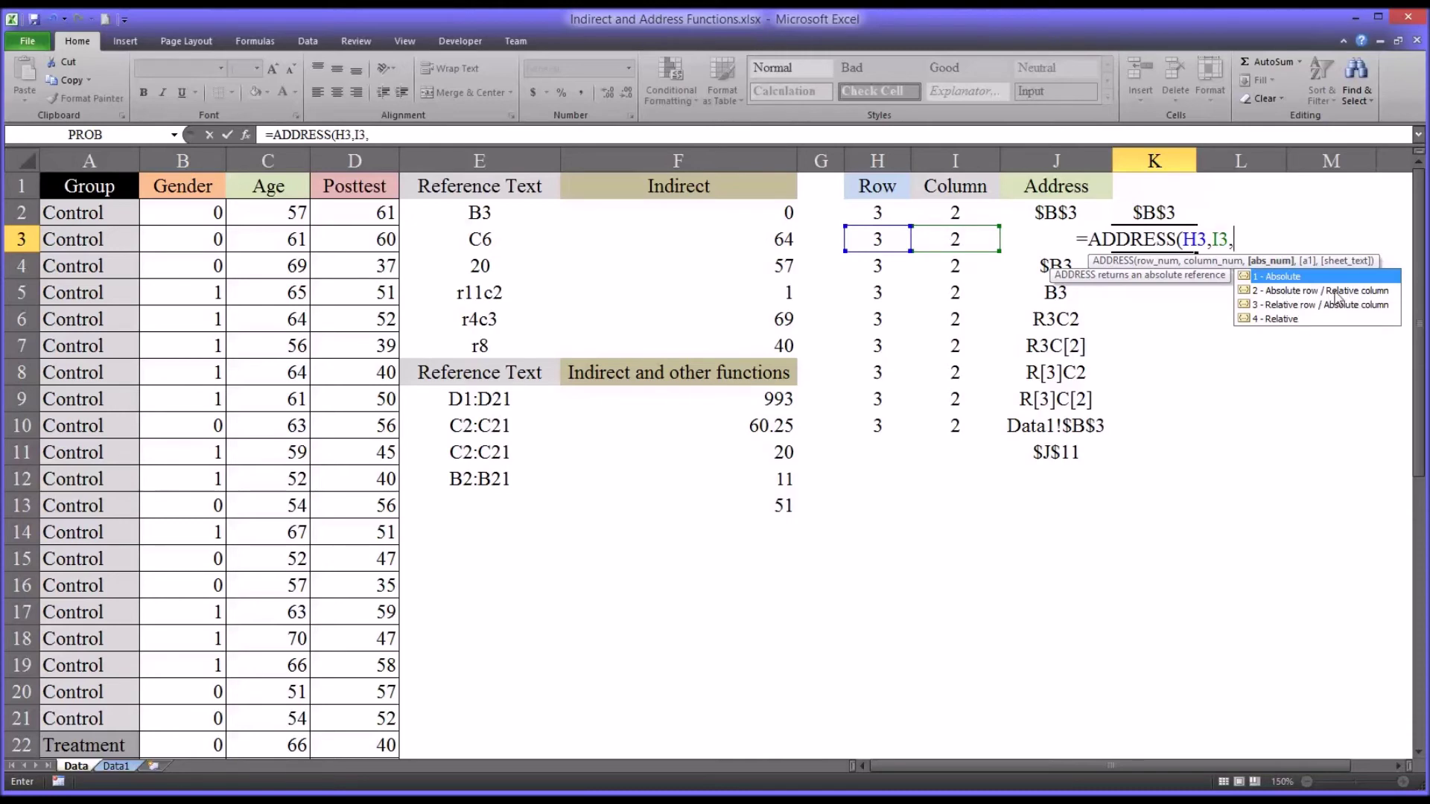
# Complete the K3 ADDRESS formula with option 2 (absolute row, relative column) and A1 style 1, and check the entry
pyautogui.doubleClick(1264, 294)
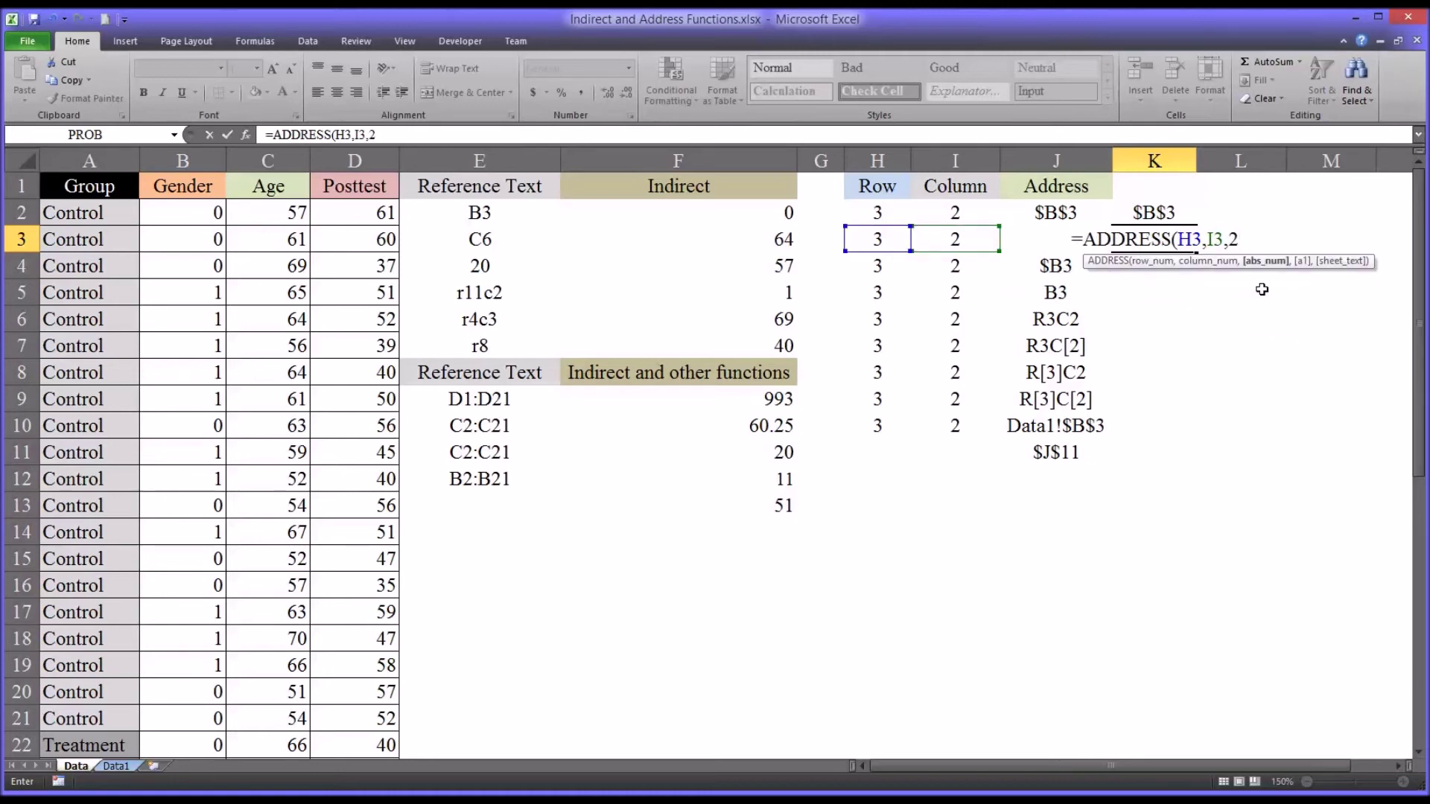
pyautogui.write(',')
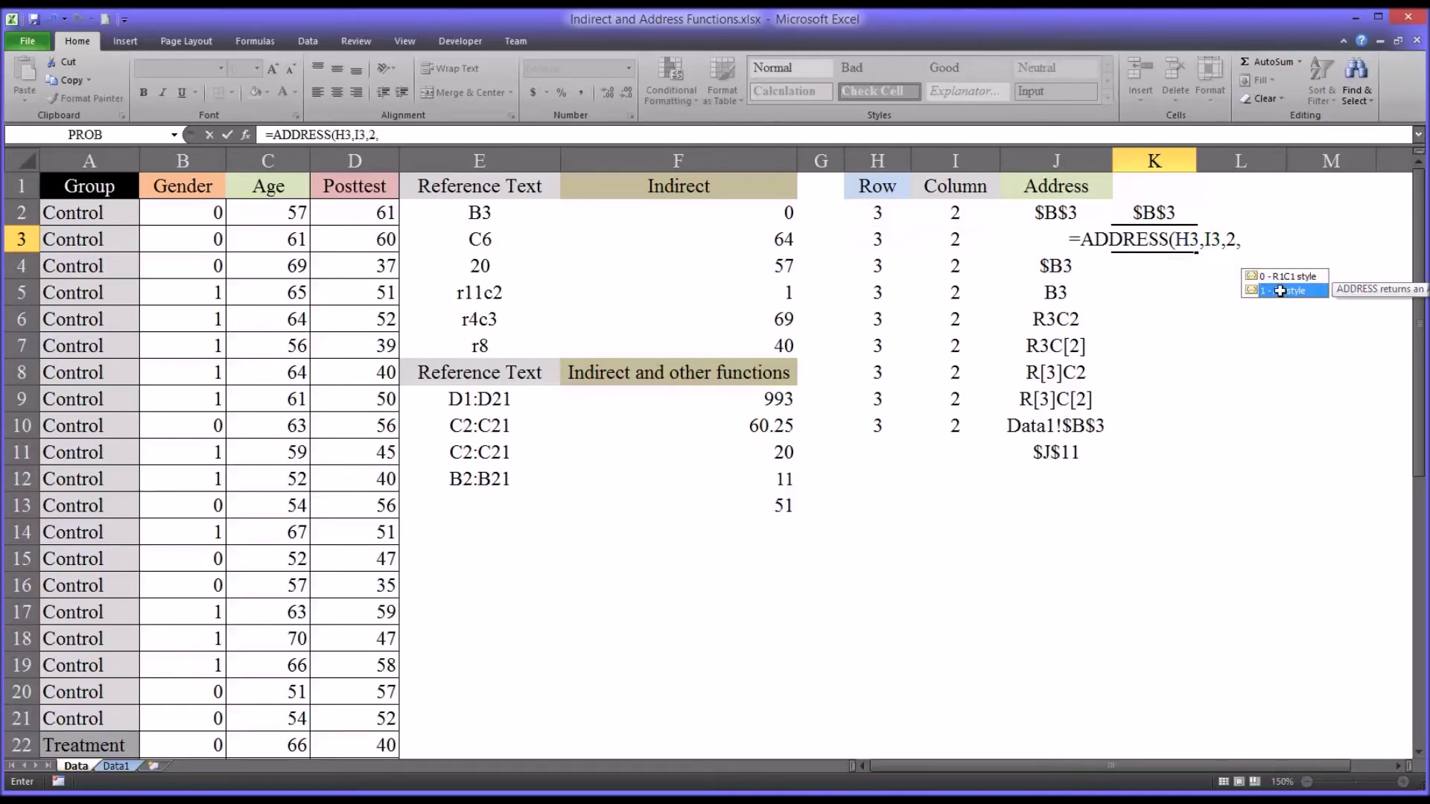
pyautogui.doubleClick(1283, 291)
pyautogui.write(')')
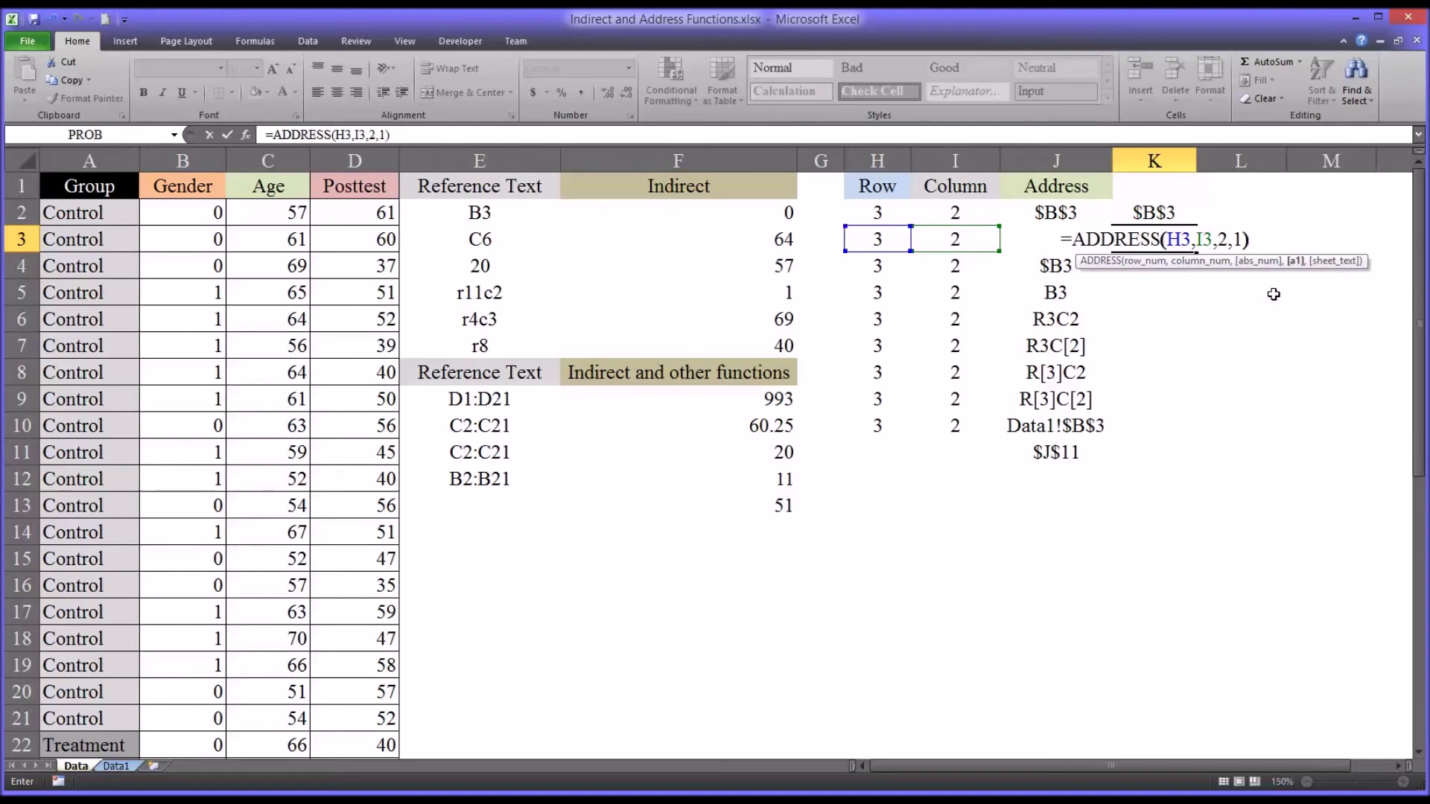
pyautogui.press('Return')
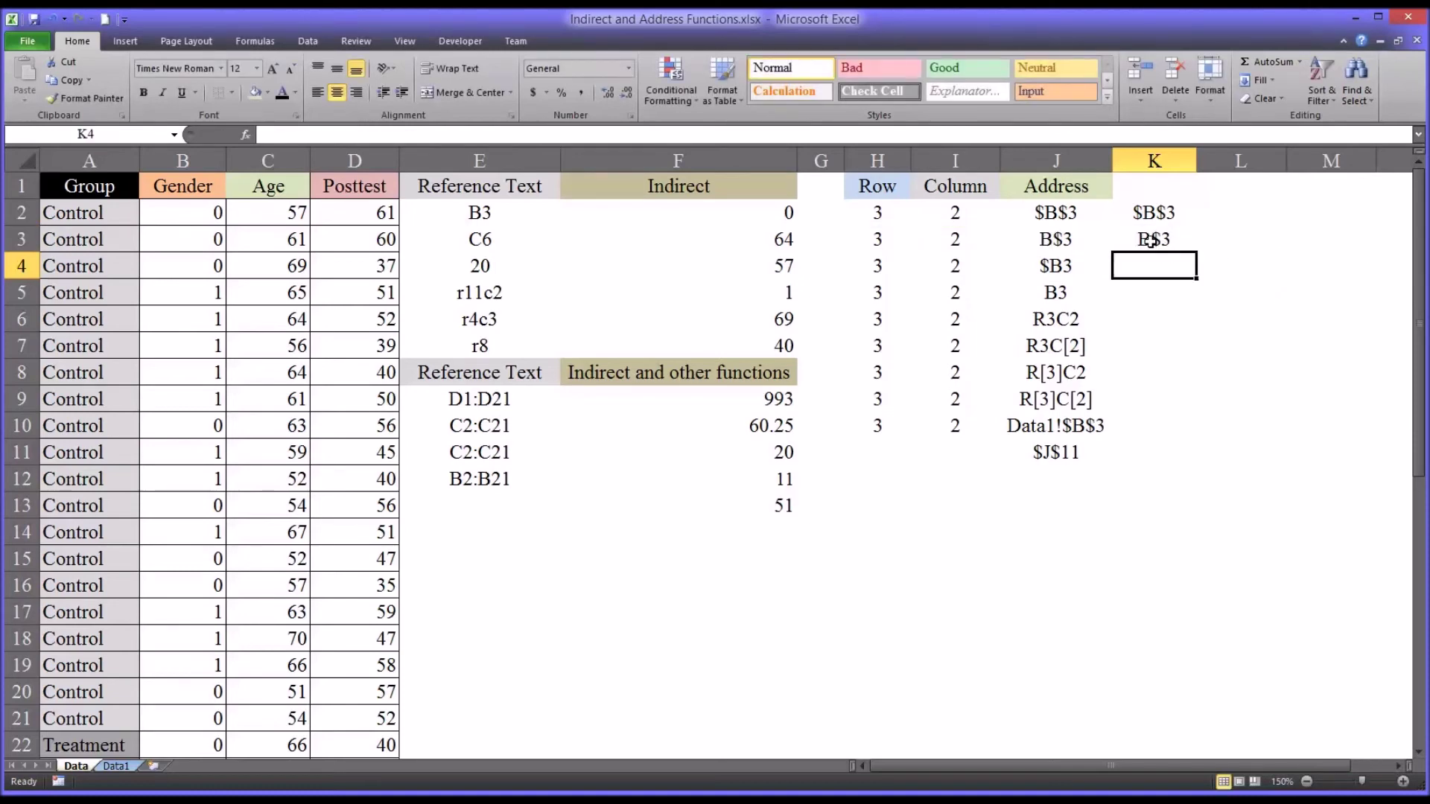
pyautogui.click(1144, 253)
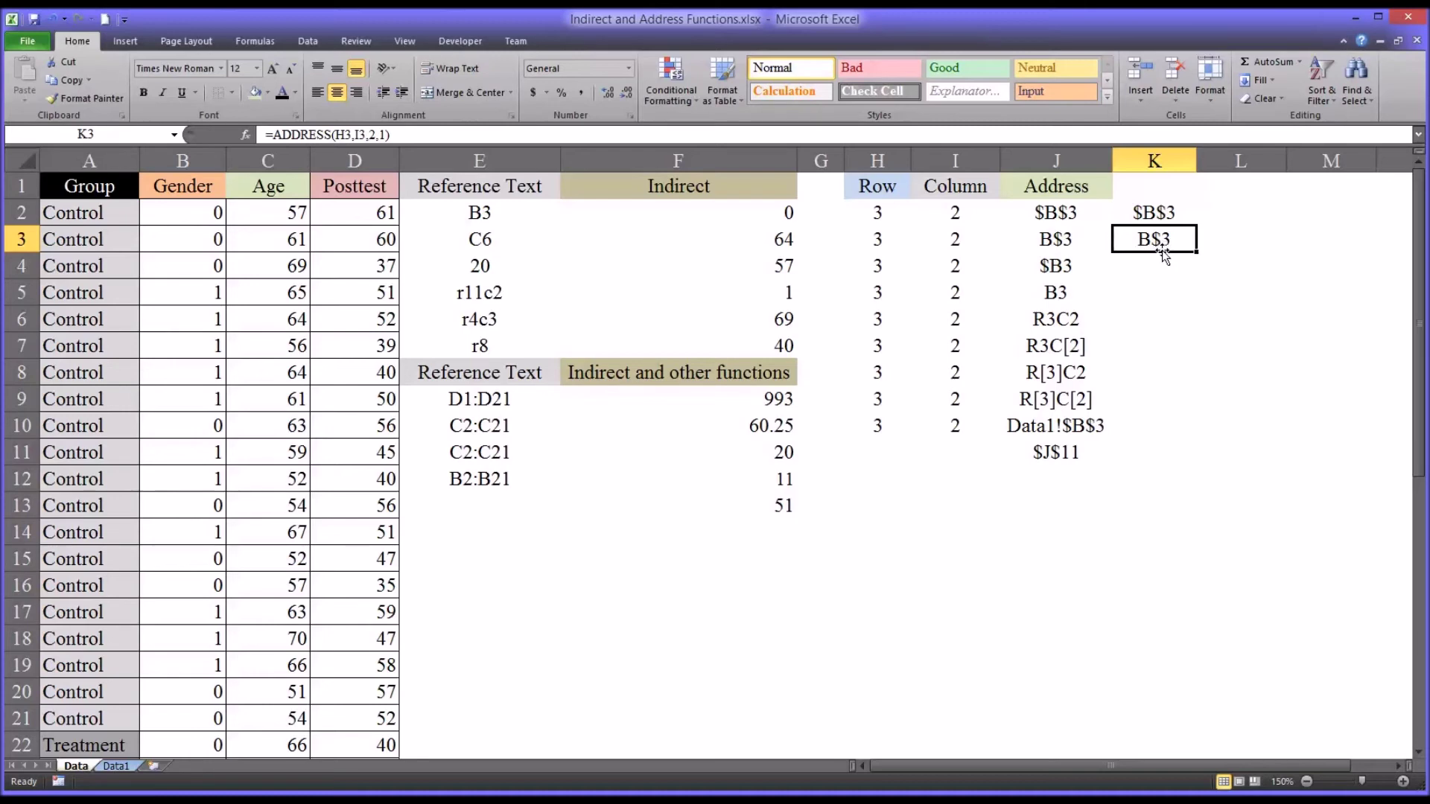
# Check the example formula in J4, and start an ADDRESS formula in K4 with row number H4 and column number I4
pyautogui.click(1054, 272)
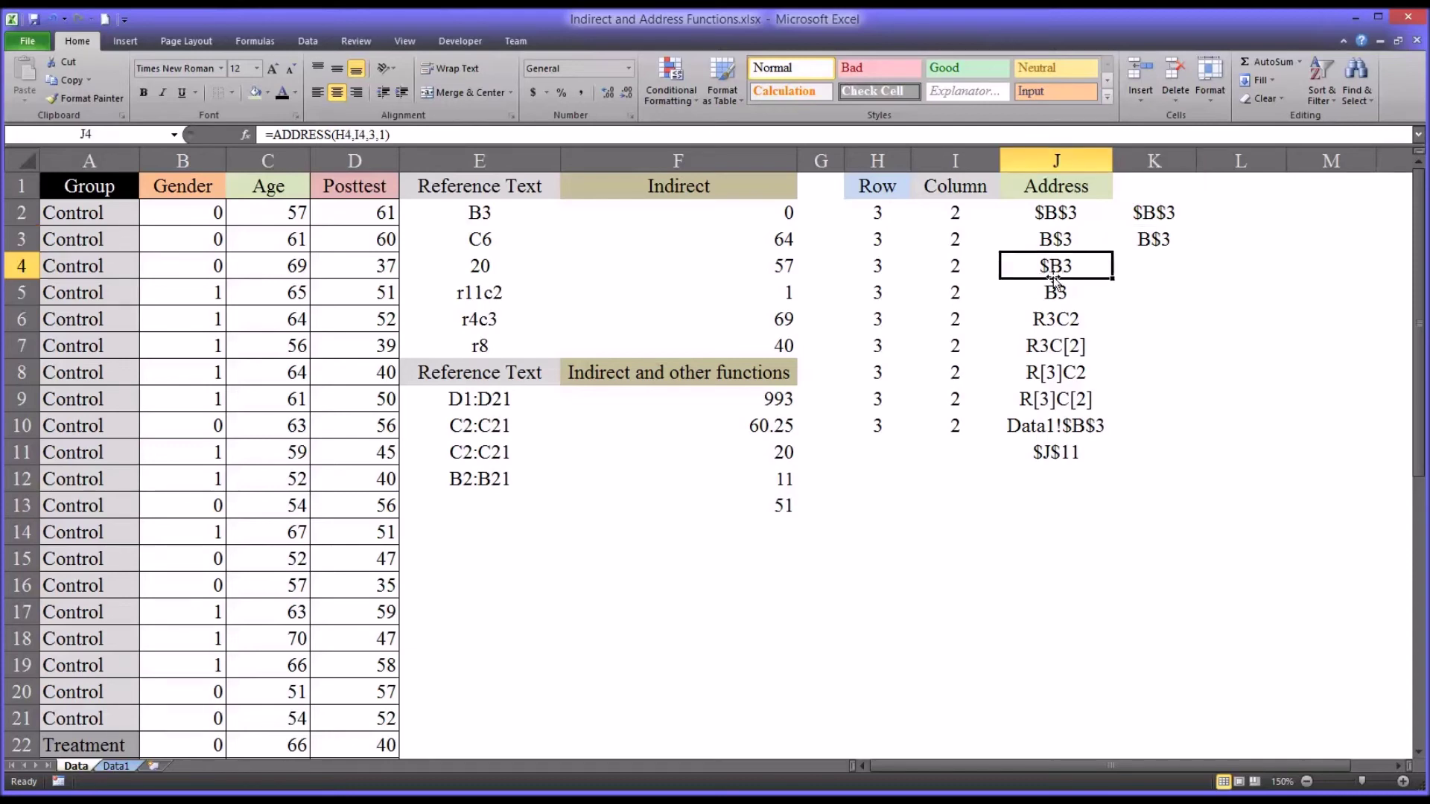
pyautogui.click(1144, 267)
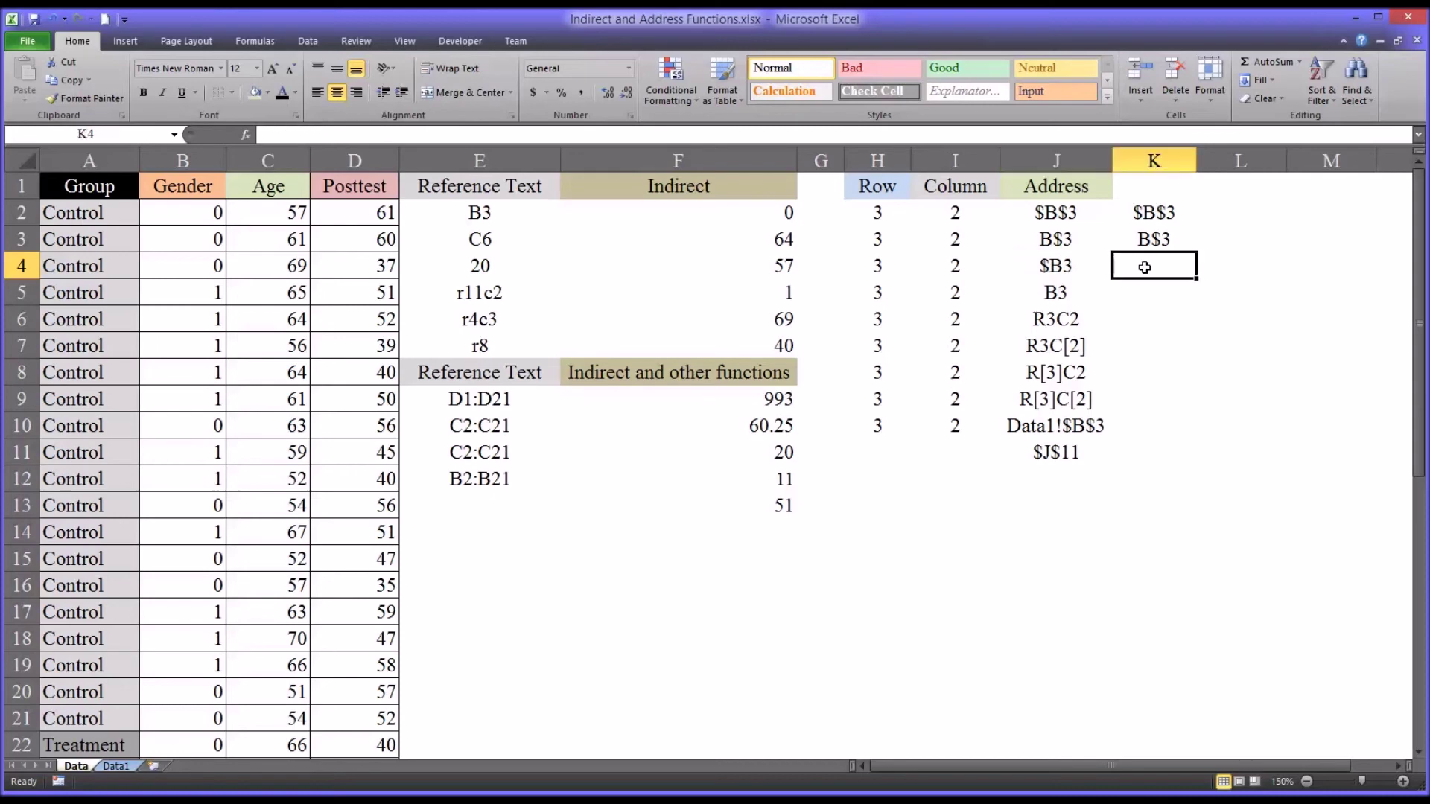
pyautogui.write('=a')
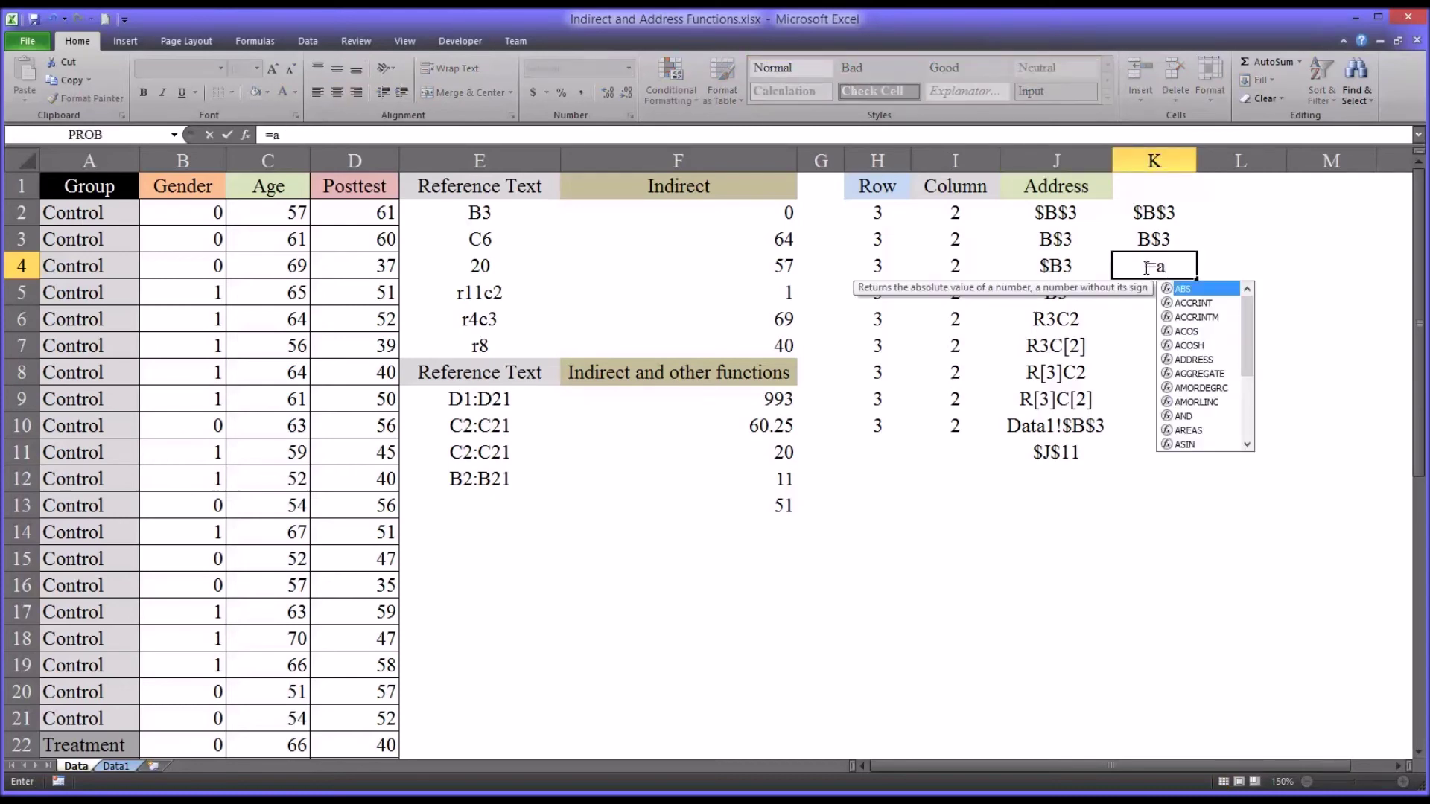
pyautogui.write('d')
pyautogui.press('Tab')
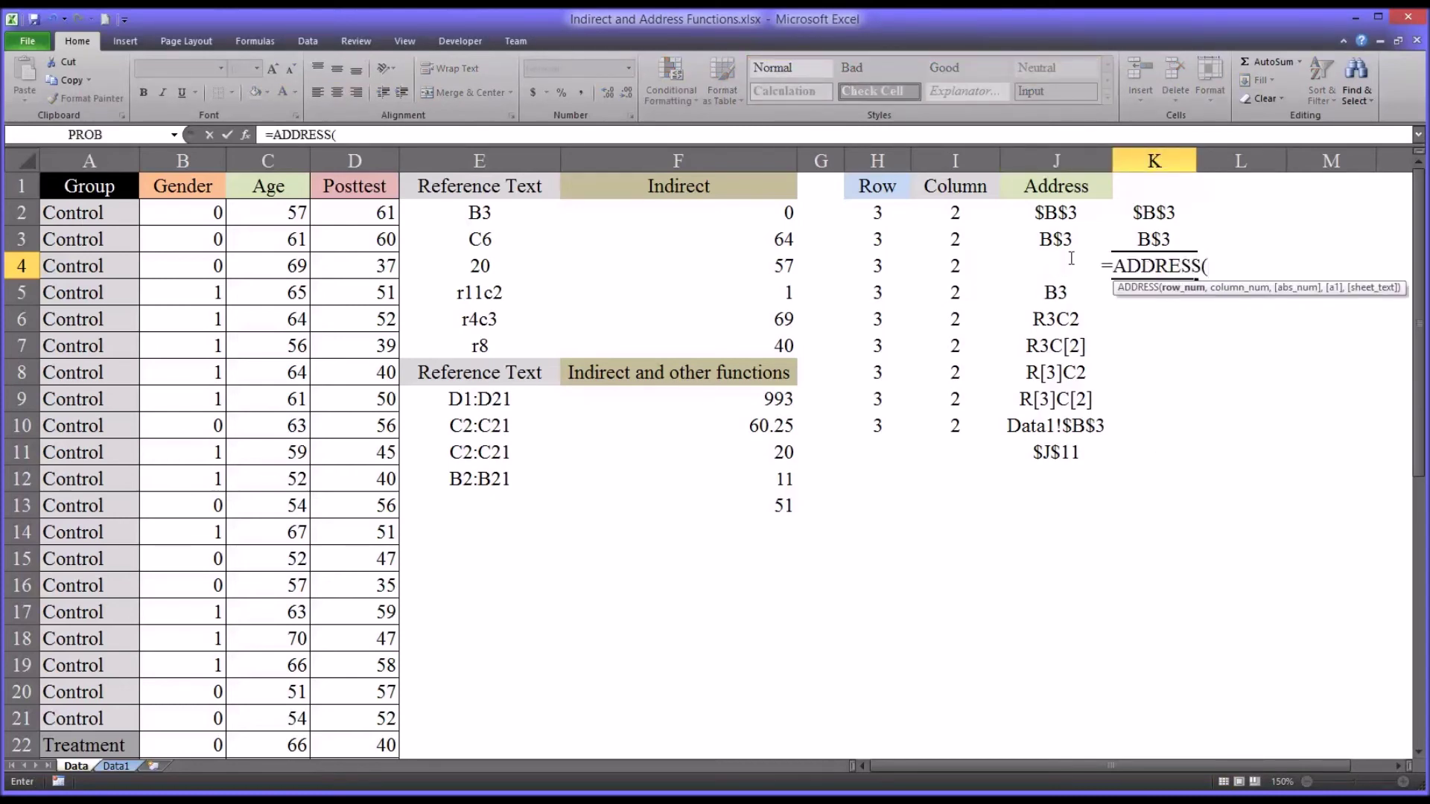
pyautogui.click(894, 267)
pyautogui.write(',')
pyautogui.click(936, 268)
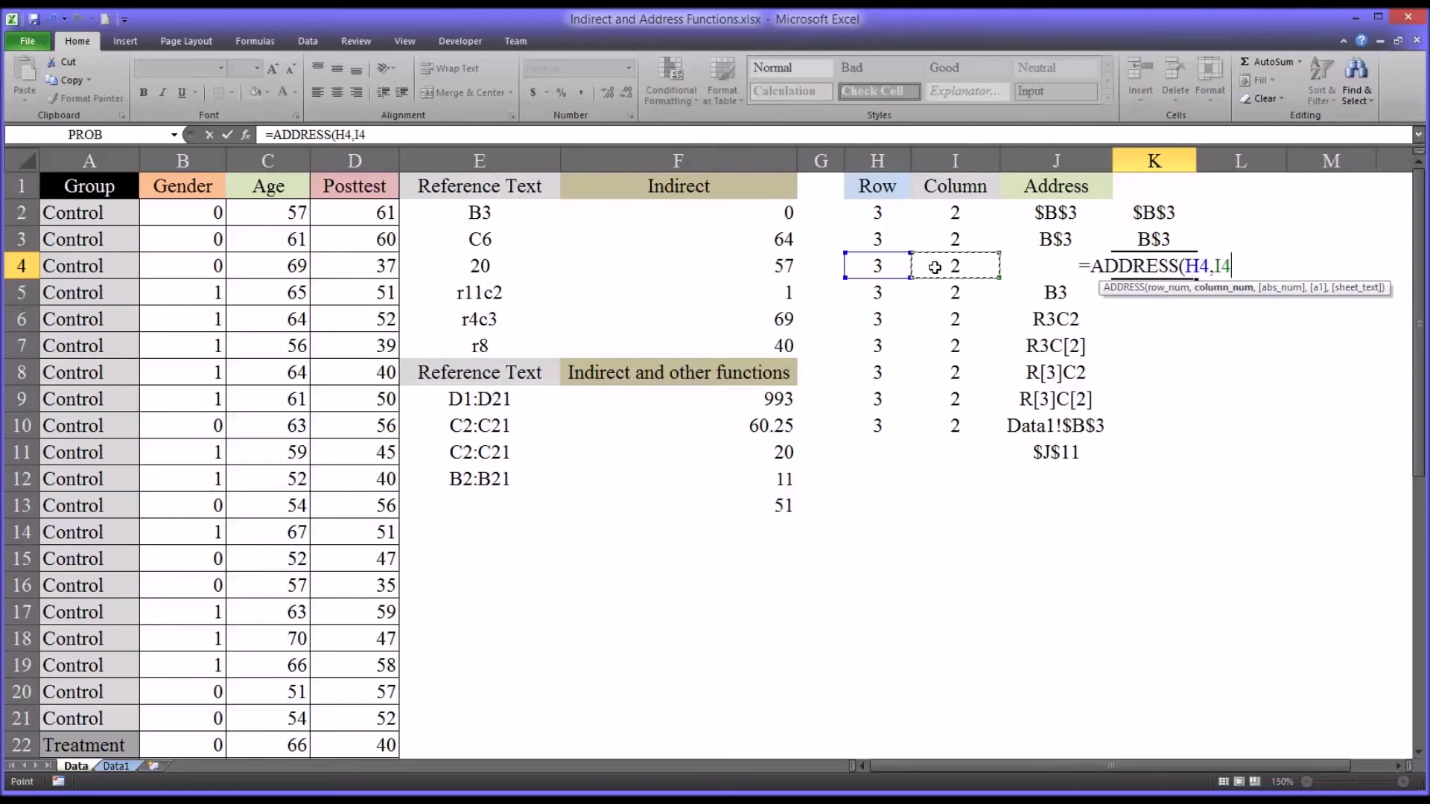
pyautogui.write(',')
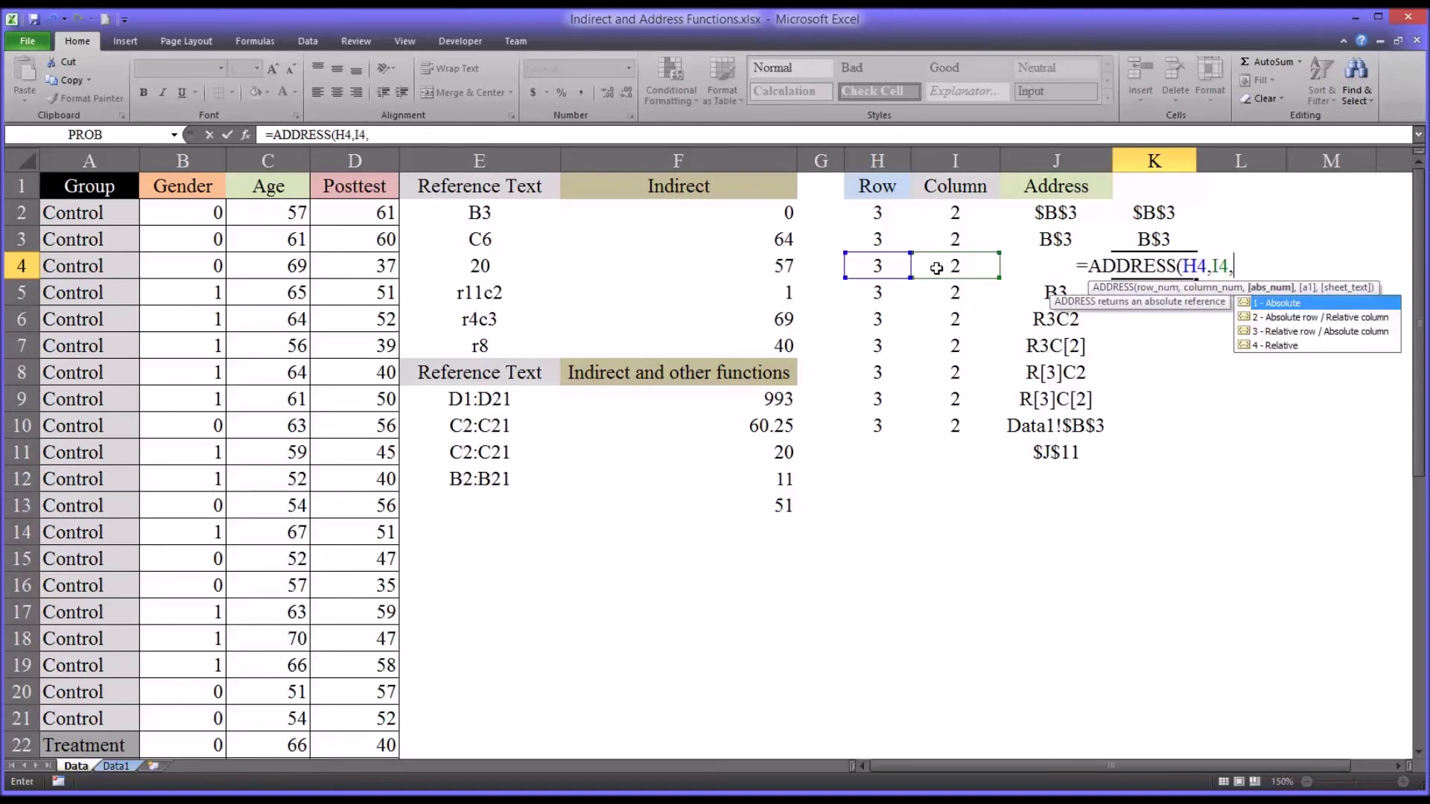
# Complete the K4 ADDRESS formula with option 3 (relative row, absolute column) and style 1, and compare it with J4
pyautogui.doubleClick(1269, 331)
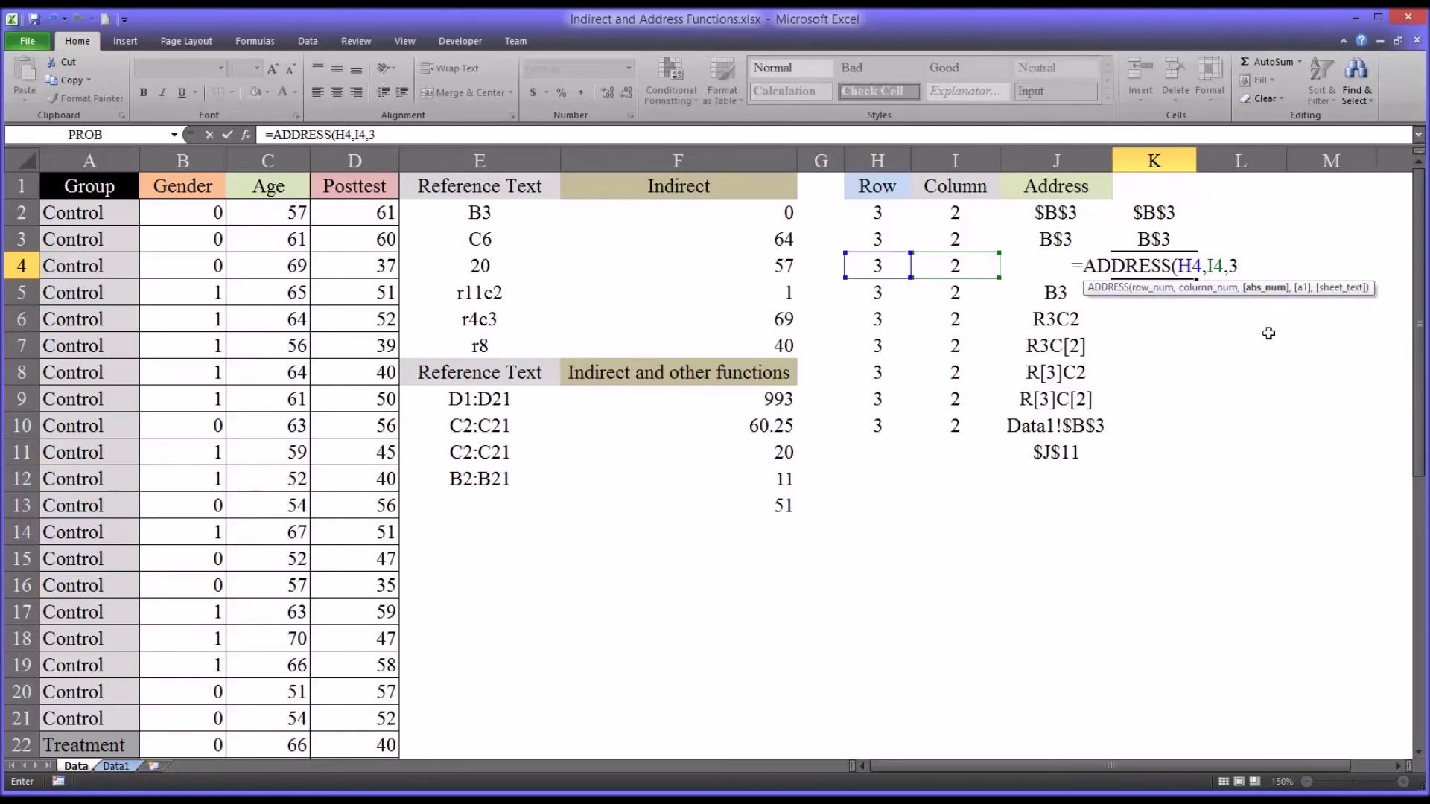
pyautogui.write(',1')
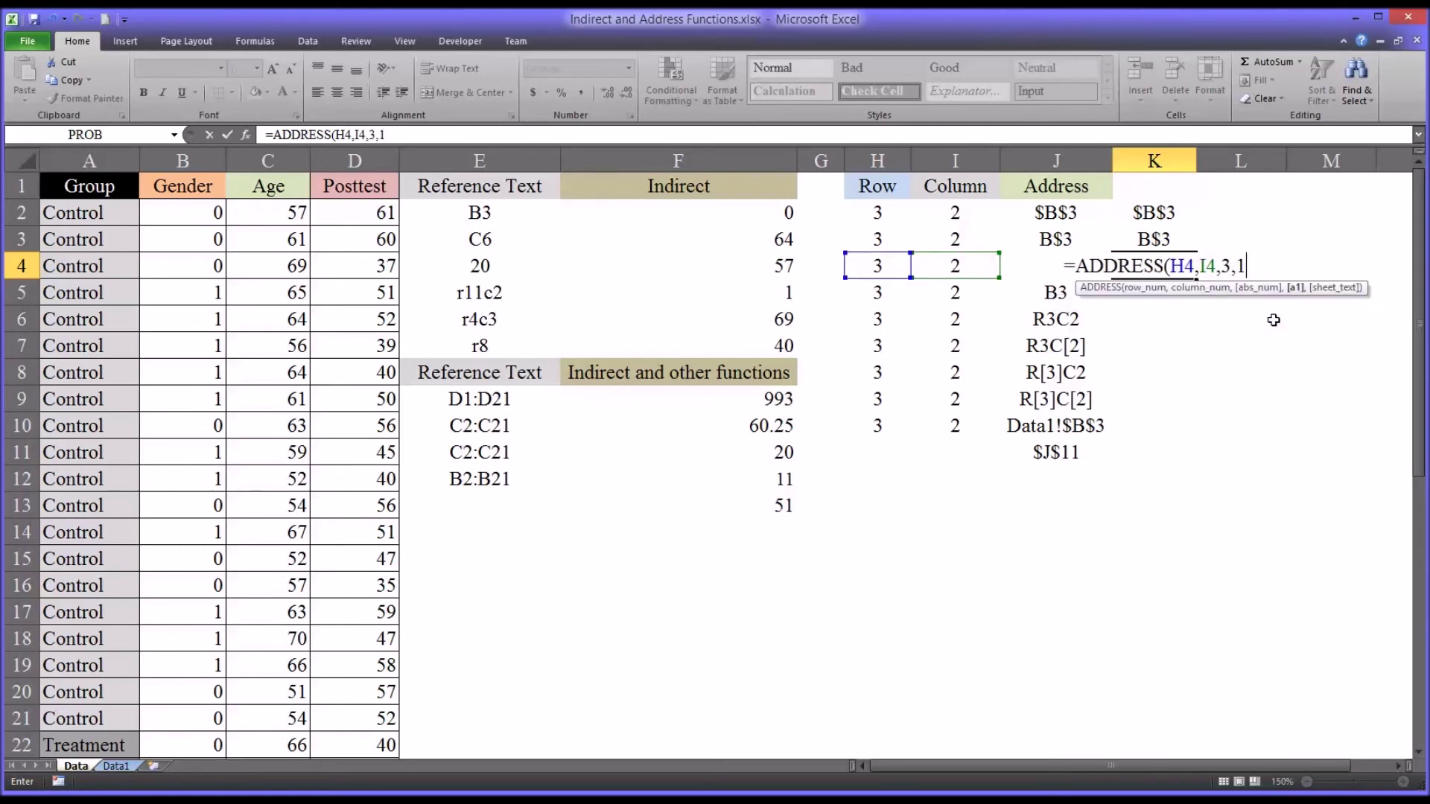
pyautogui.write(')')
pyautogui.press('Return')
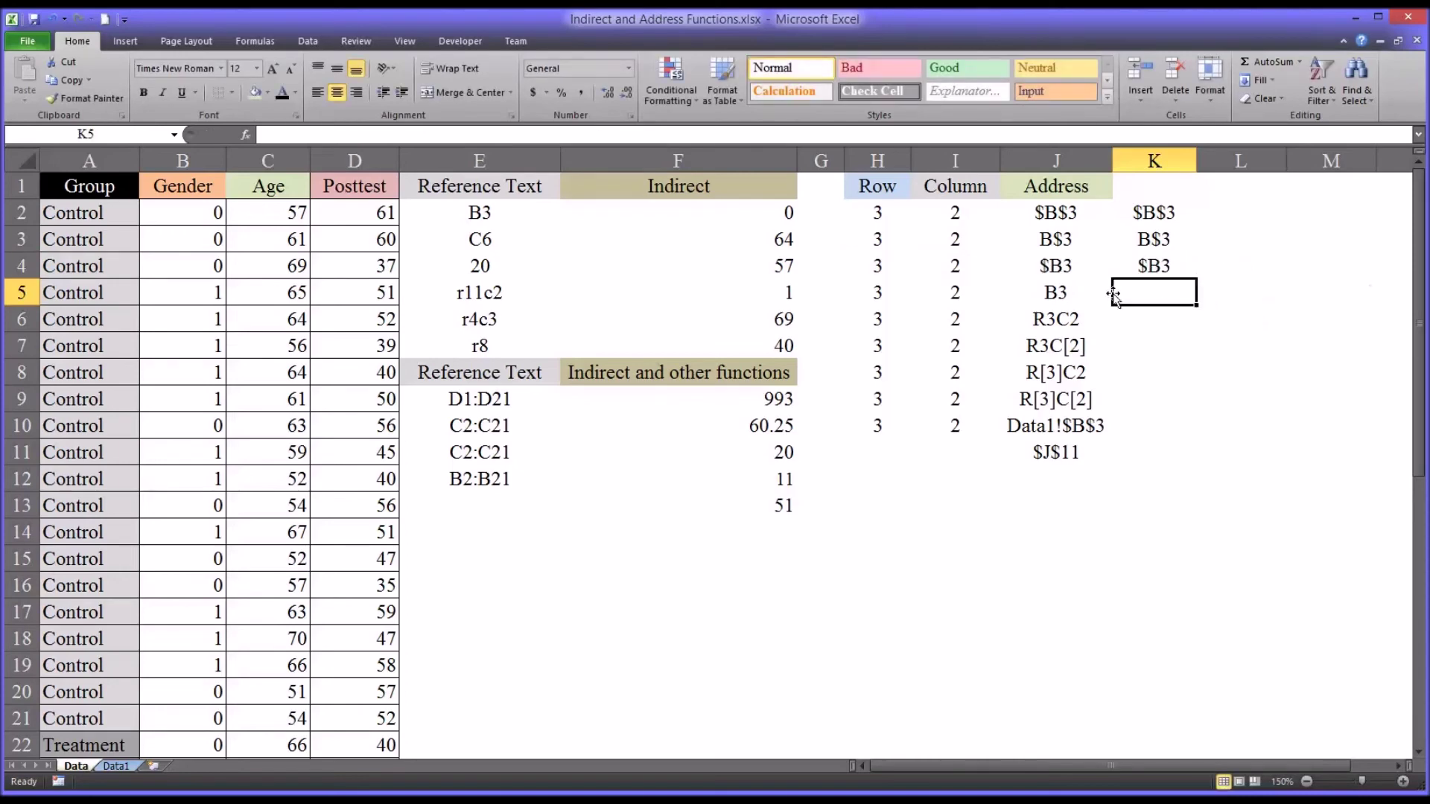
pyautogui.click(1117, 270)
pyautogui.click(1054, 270)
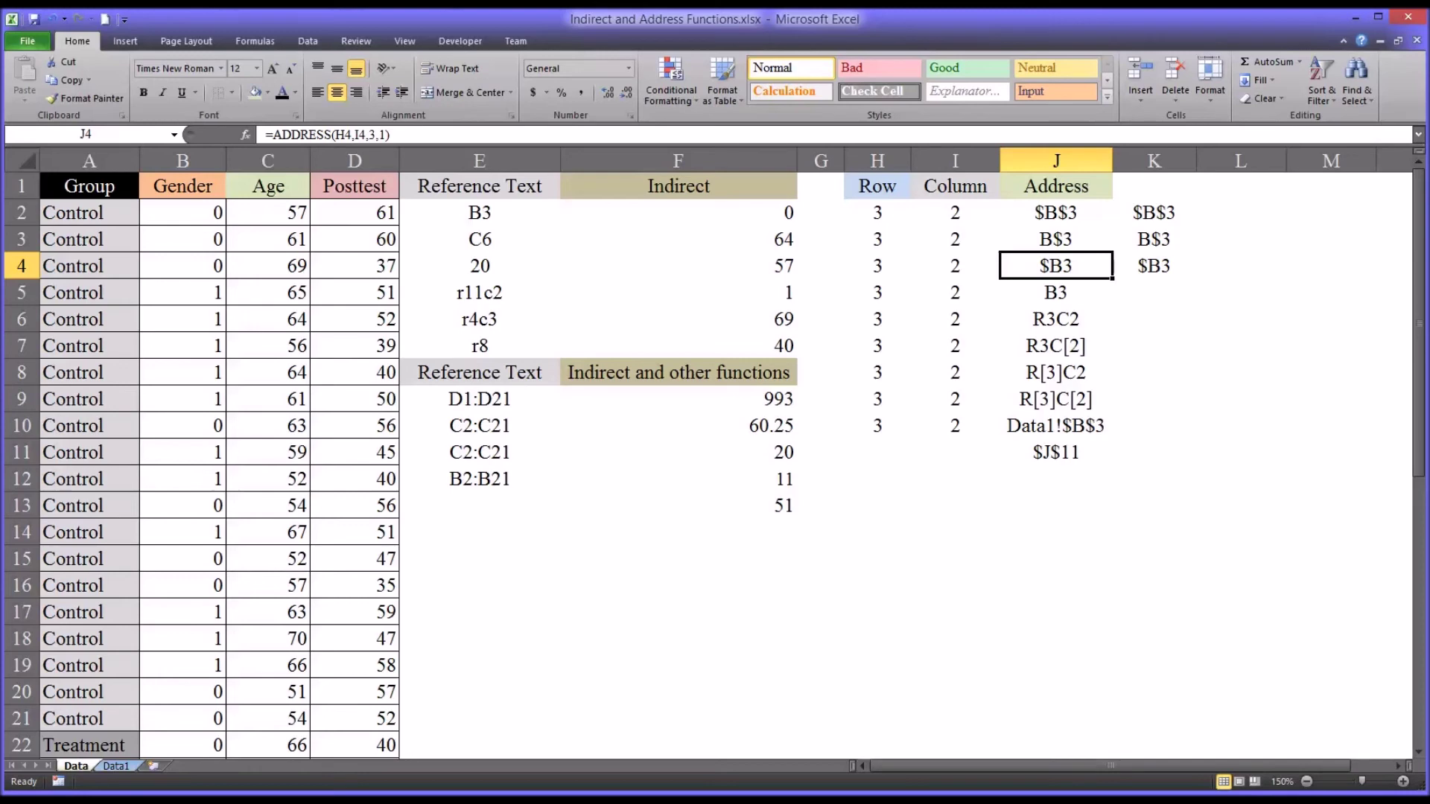
# Check the example formula in J5, and start an ADDRESS formula in K5 with row number H5 and column number I5
pyautogui.click(1056, 294)
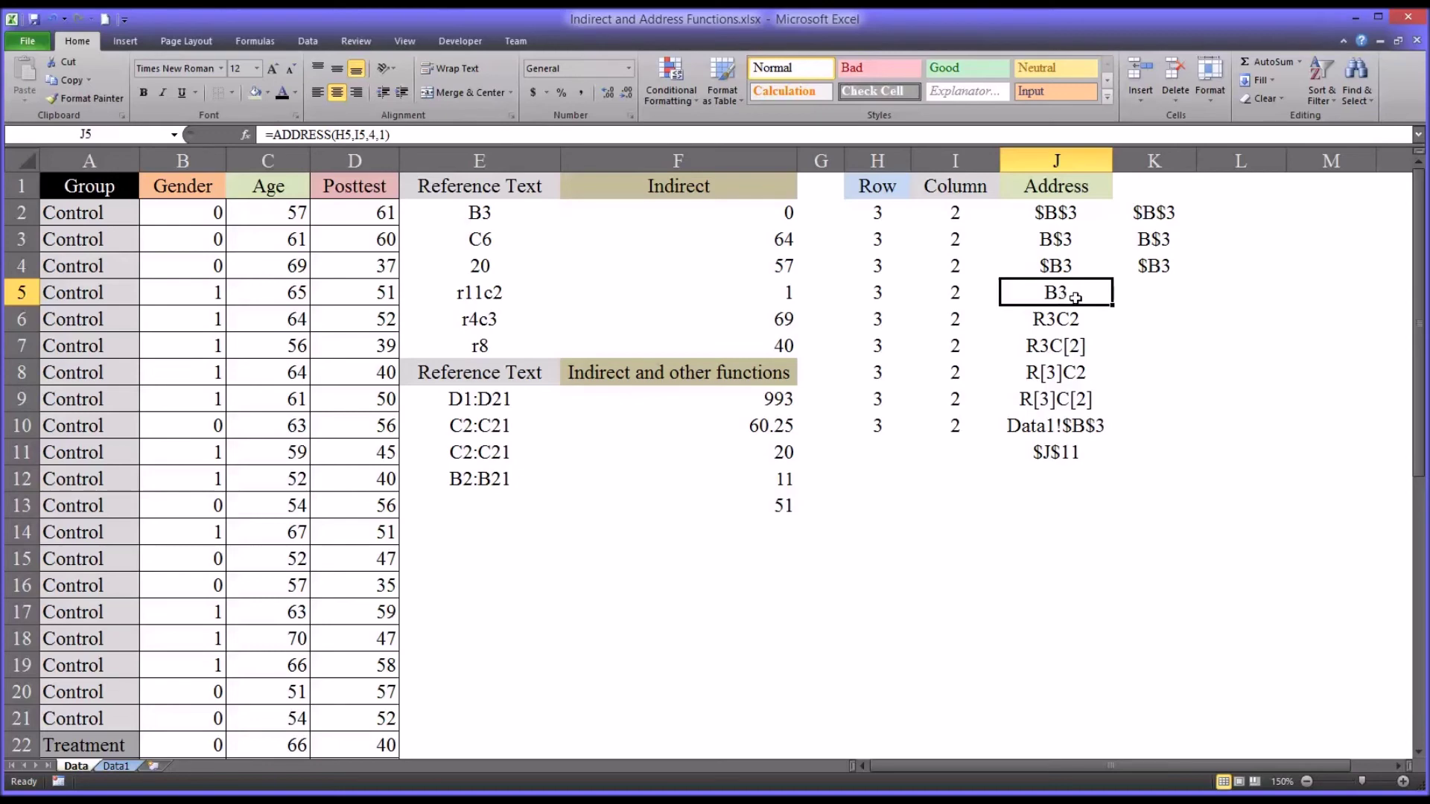
pyautogui.click(1153, 294)
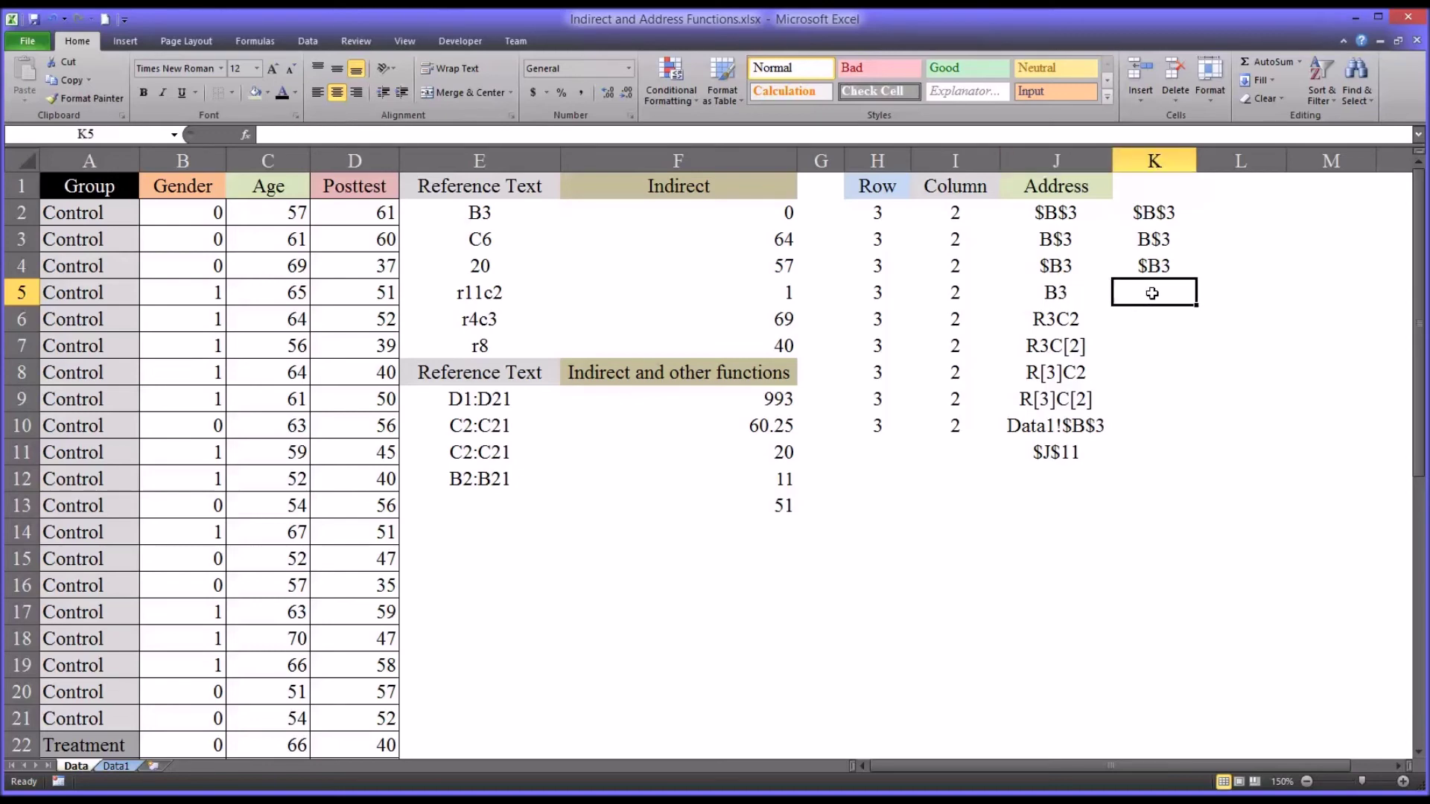
pyautogui.write('=')
pyautogui.write('ad')
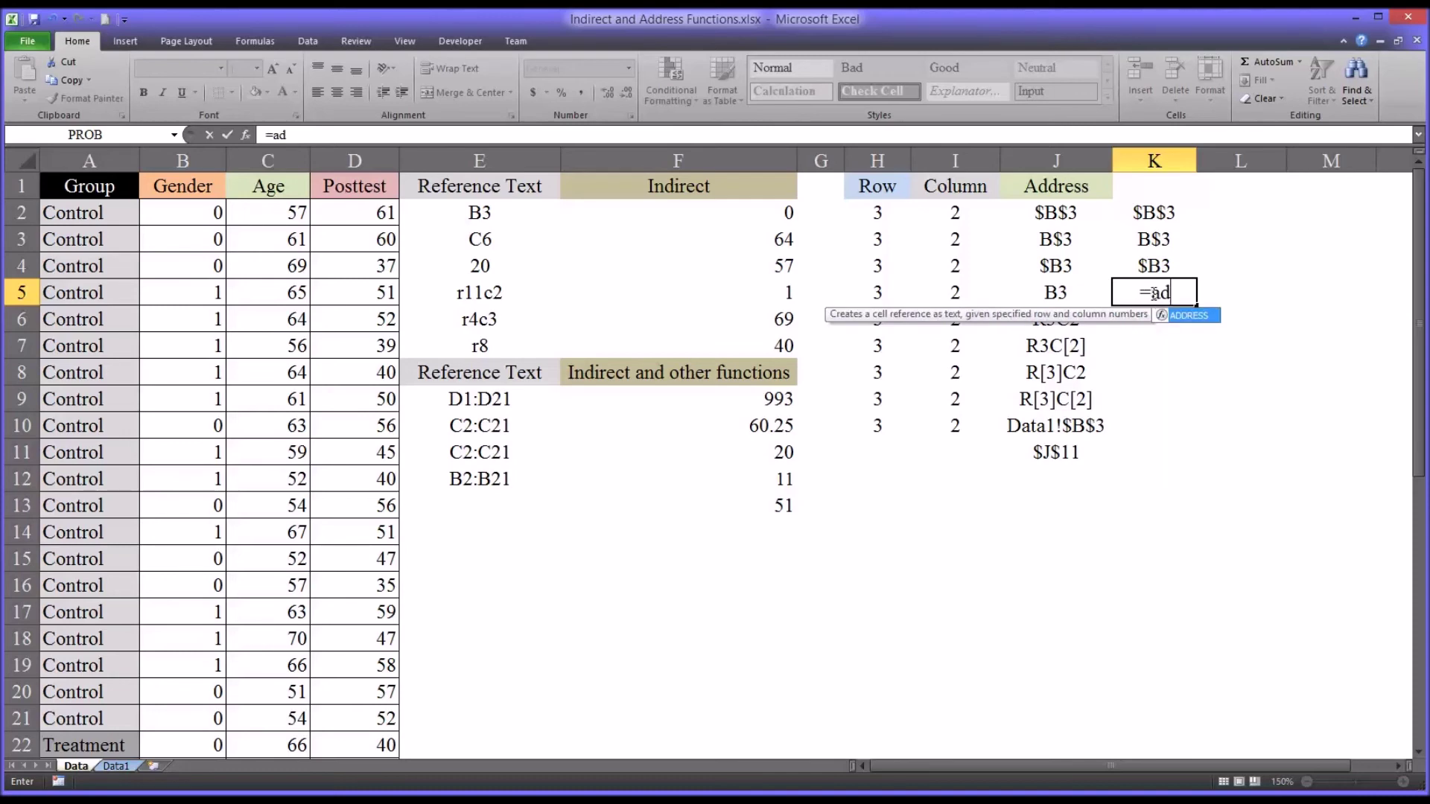
pyautogui.press('Tab')
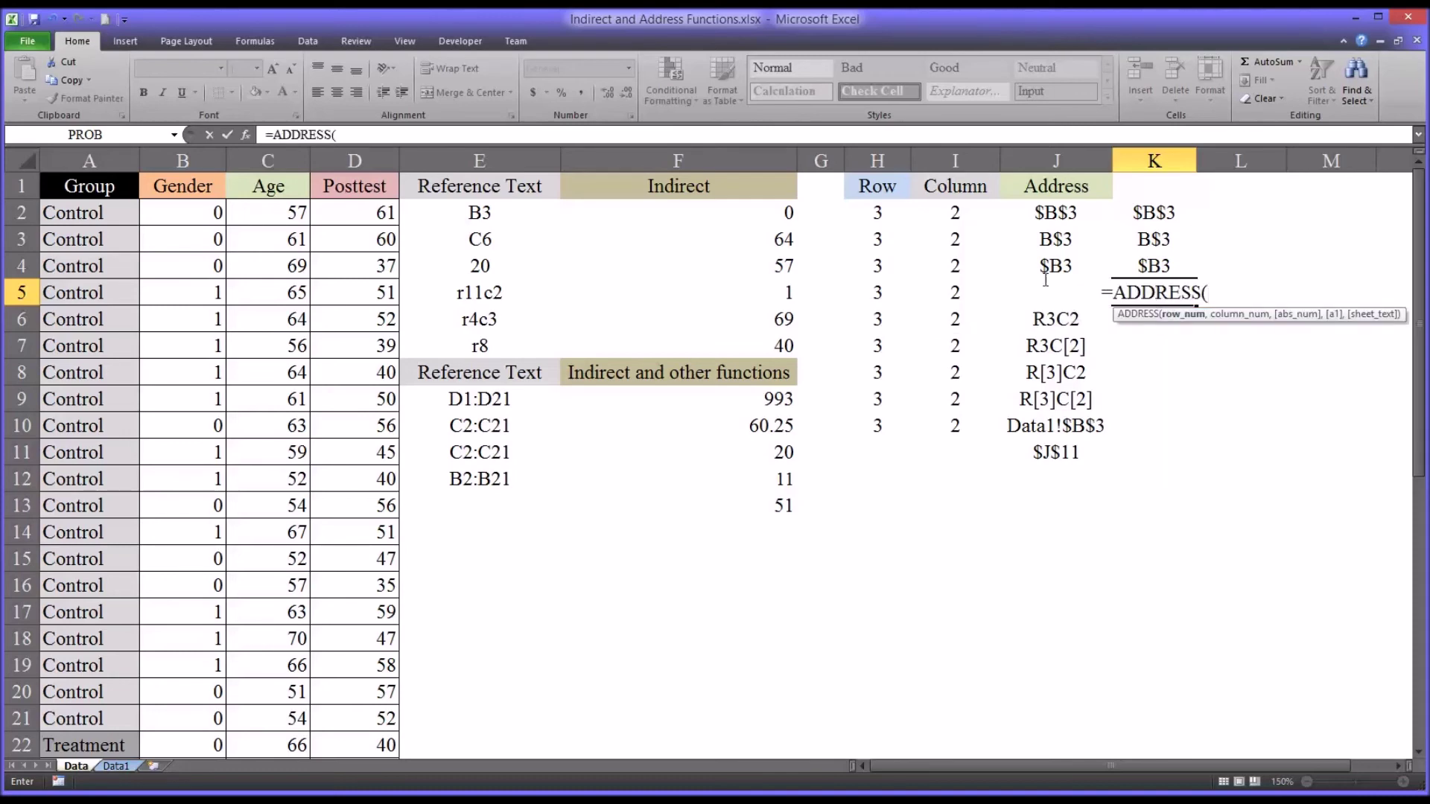
pyautogui.click(885, 292)
pyautogui.write(',')
pyautogui.click(965, 292)
pyautogui.write(',')
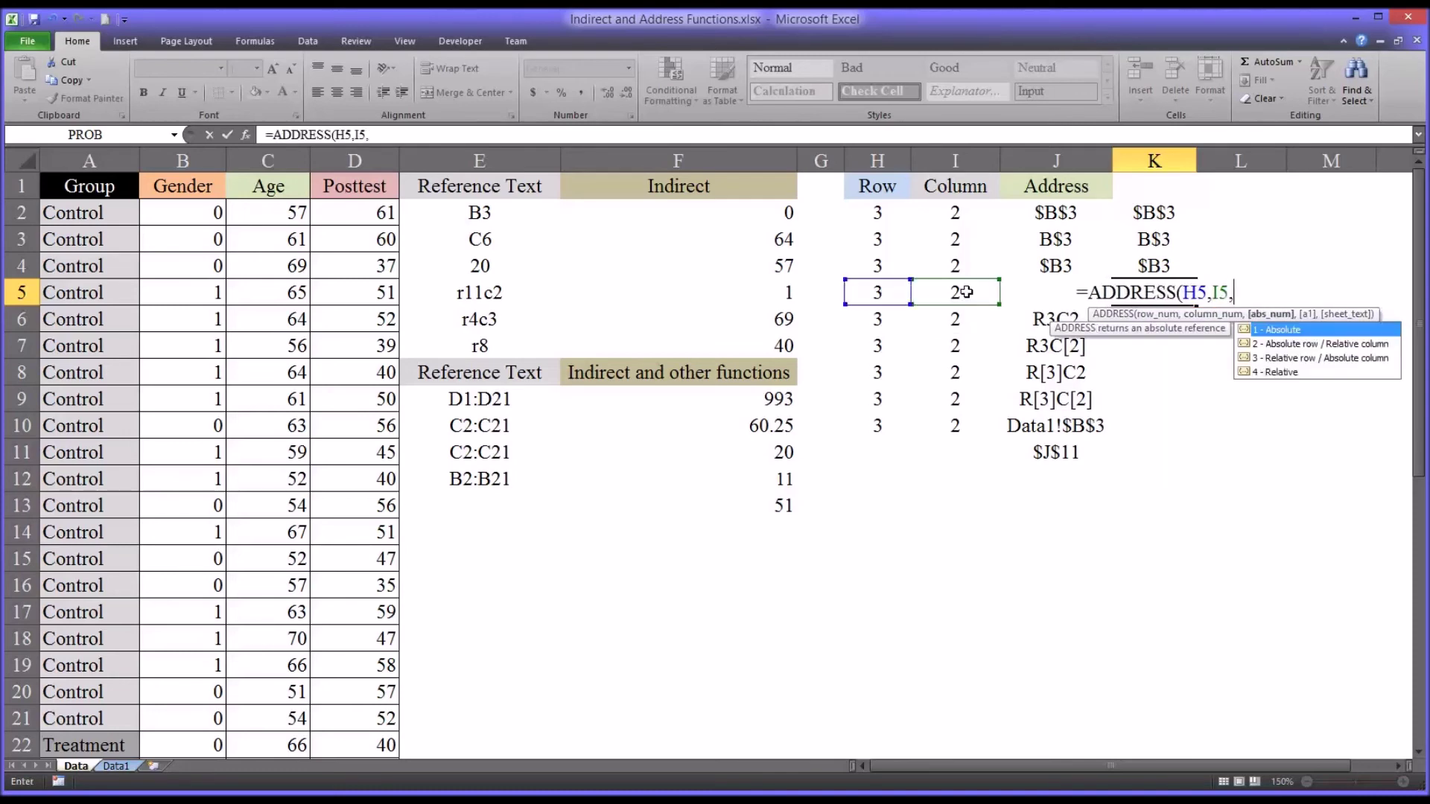
# Complete the K5 ADDRESS formula with option 4 (relative) and A1 style 1, and check the entry
pyautogui.doubleClick(1258, 374)
pyautogui.write(',1')
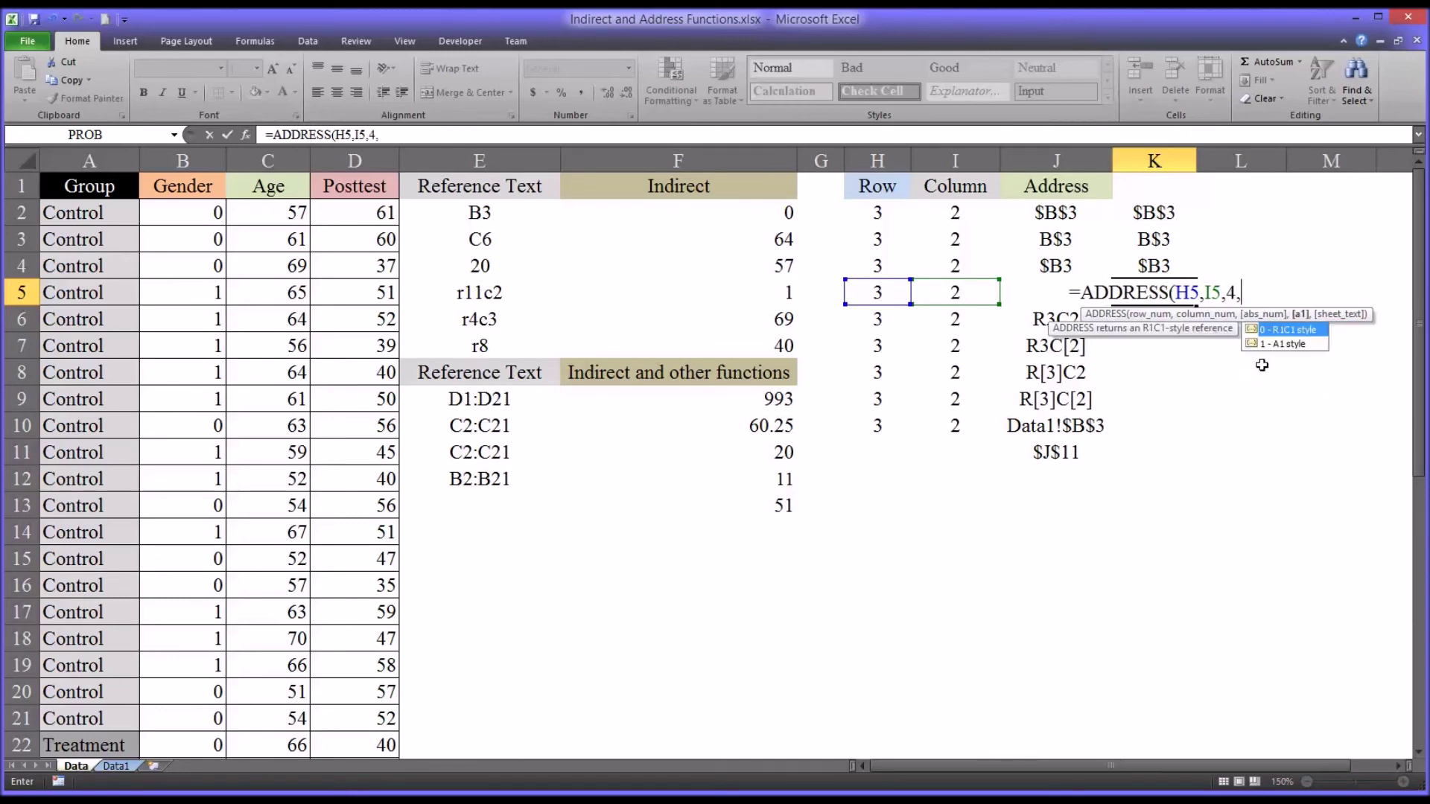
pyautogui.write(')')
pyautogui.press('Return')
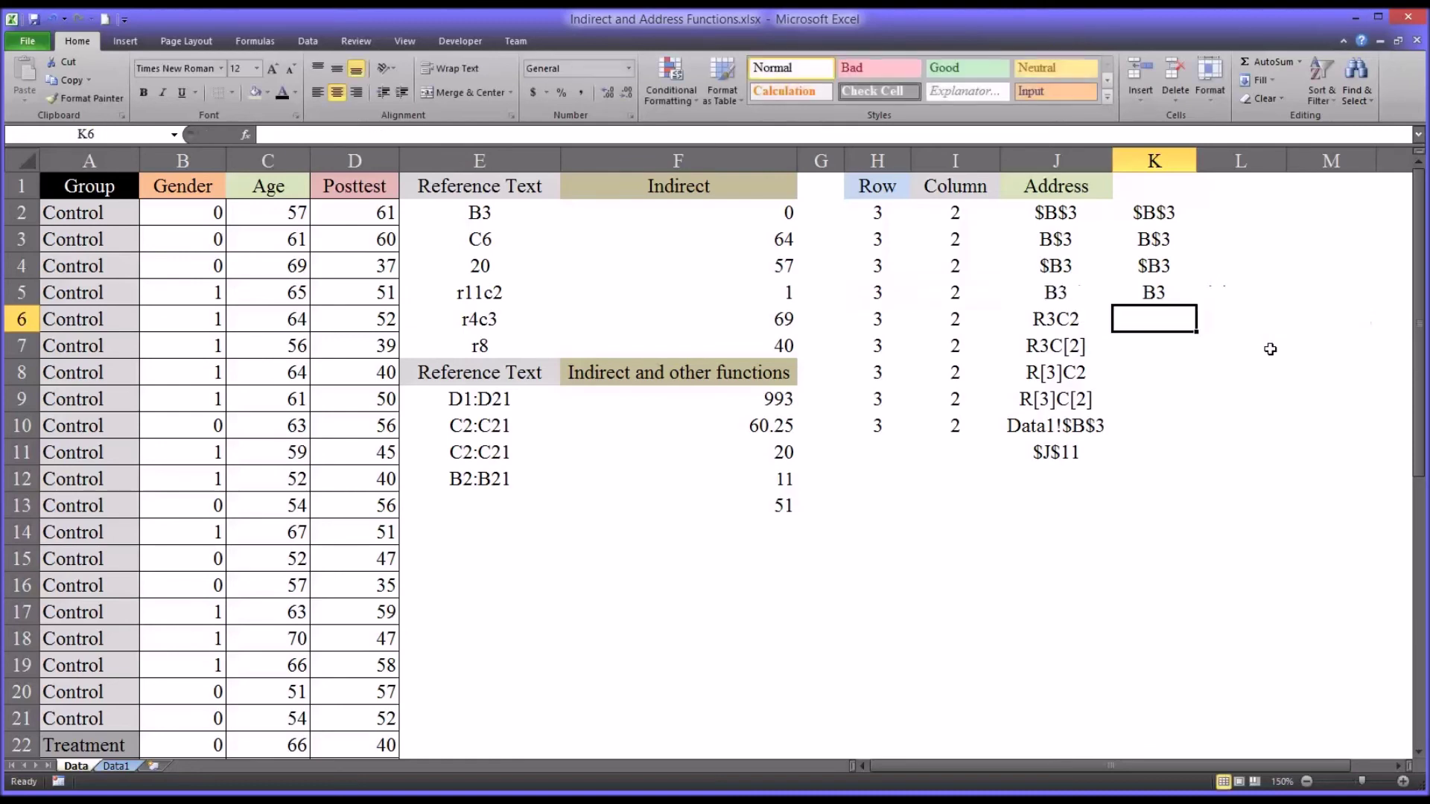
pyautogui.click(1174, 297)
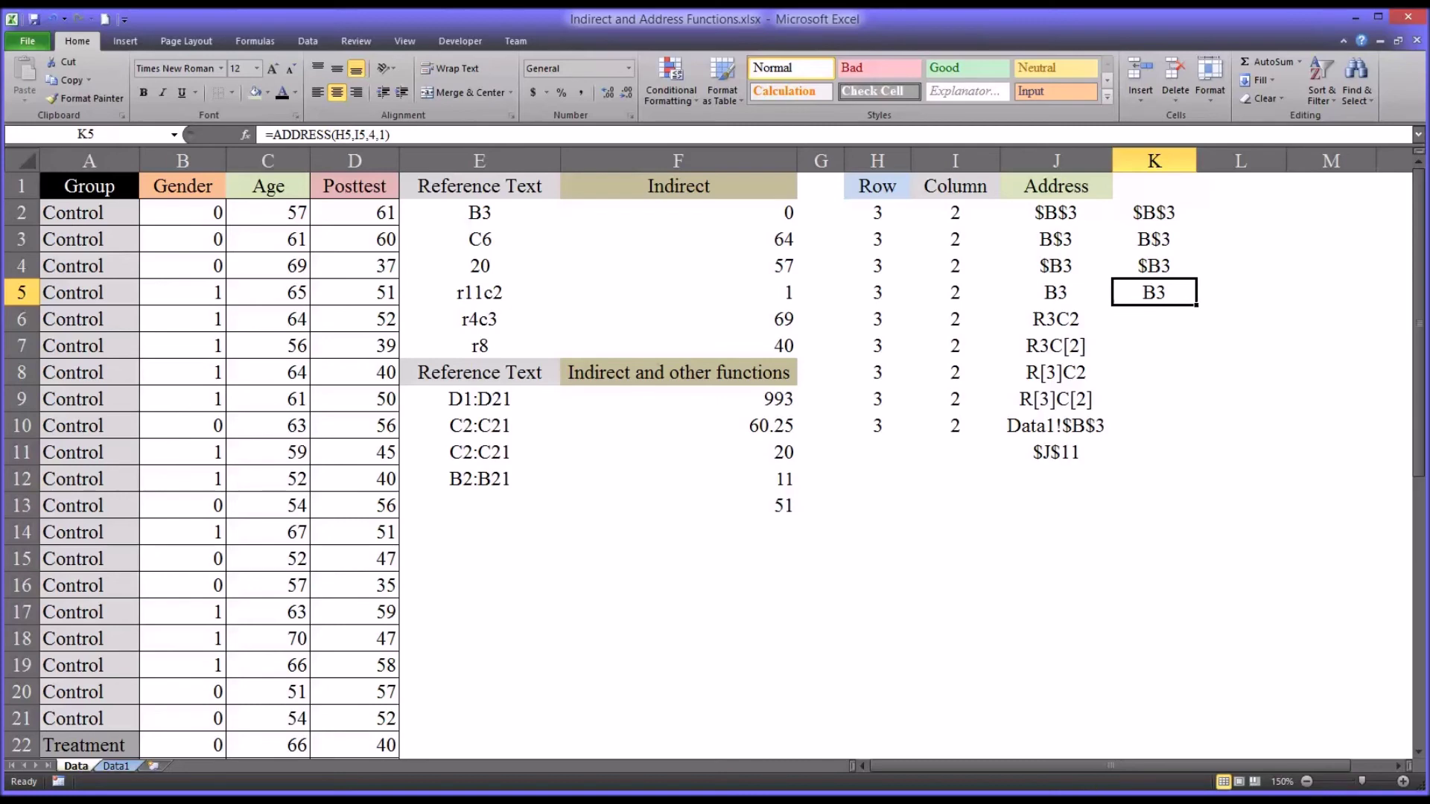
# Compare the R1C1-style ADDRESS examples in J6:J9 with the A1-style ones in J2:J5, examining the formulas in J6 and J2
pyautogui.moveTo(1073, 319); pyautogui.dragTo(1068, 393)
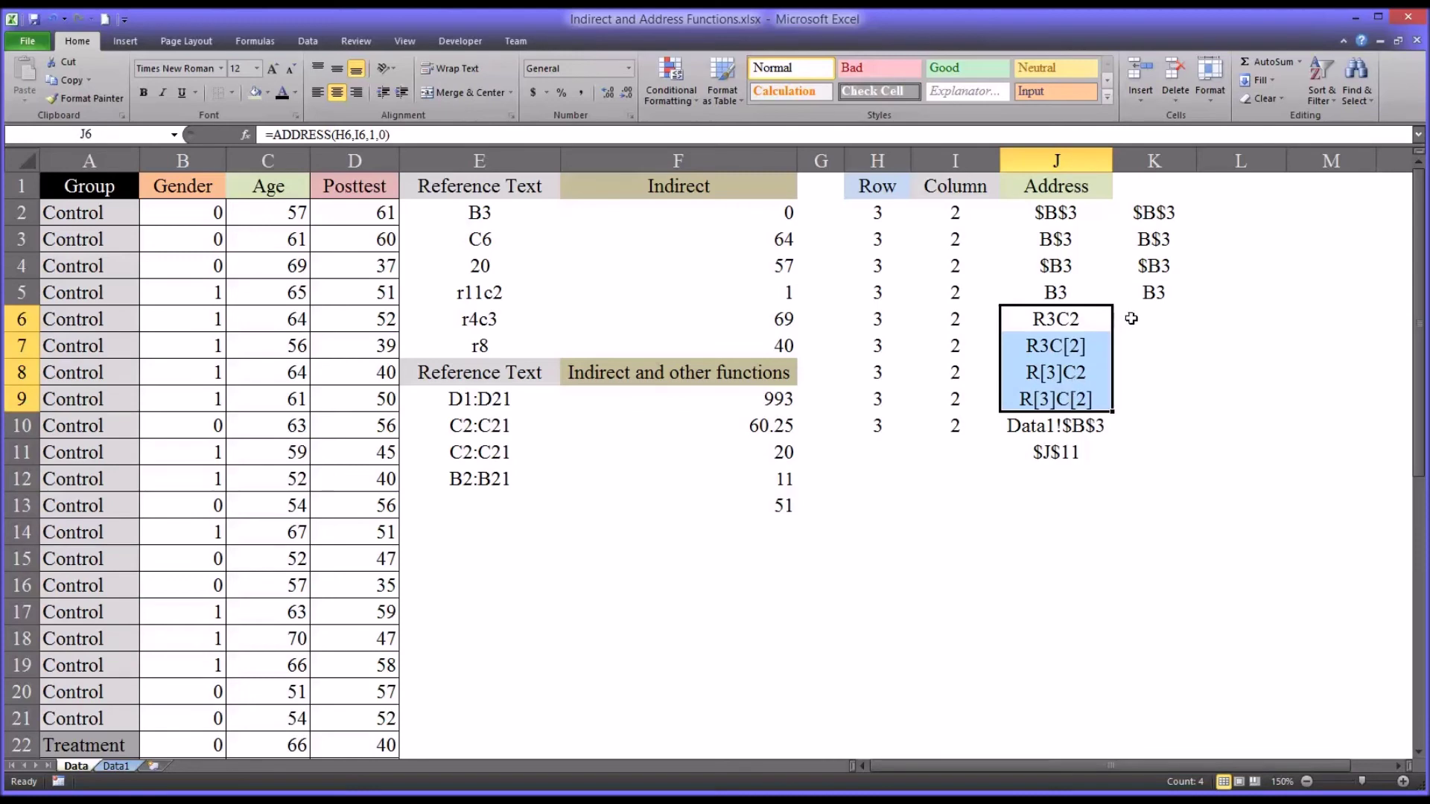
pyautogui.click(1091, 321)
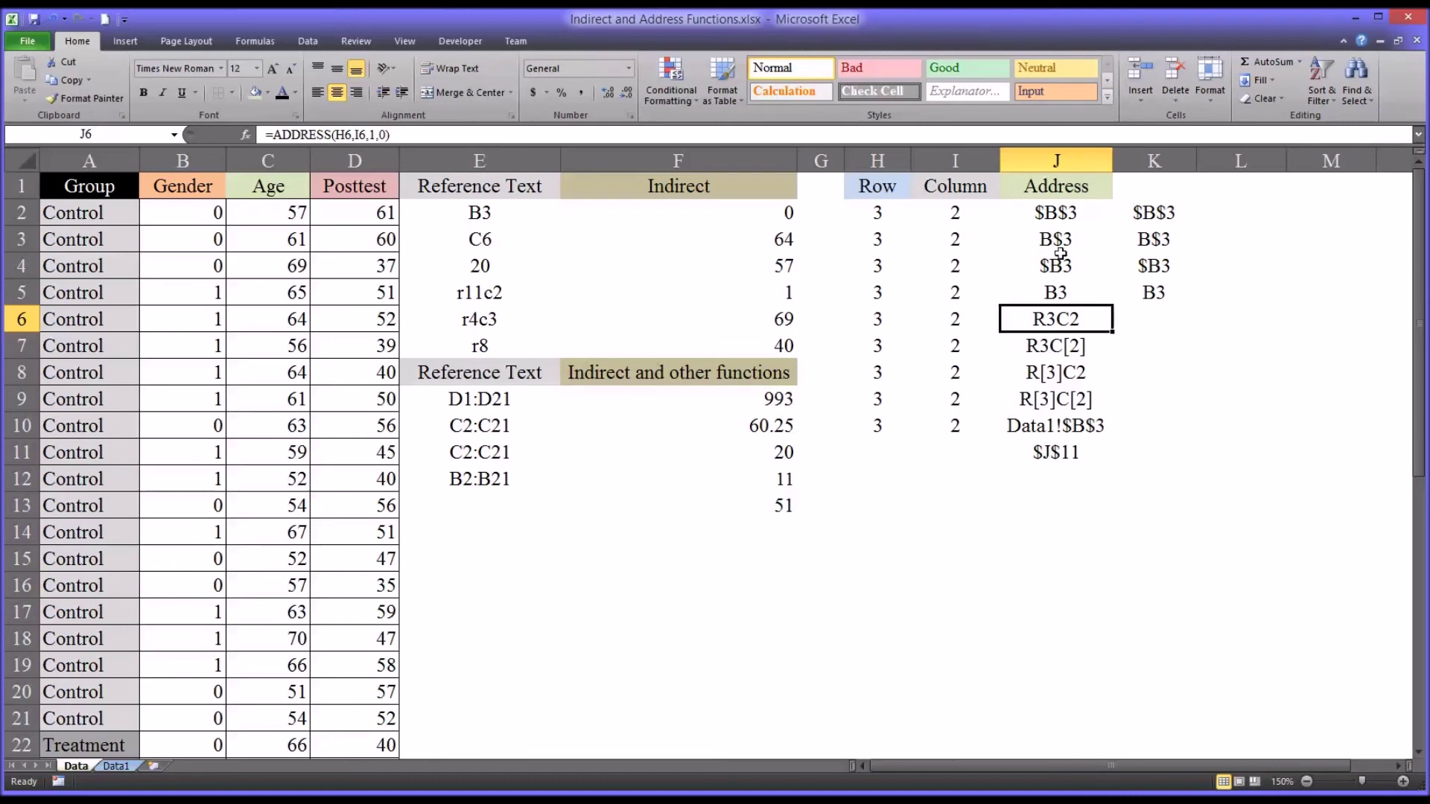
pyautogui.click(1061, 220)
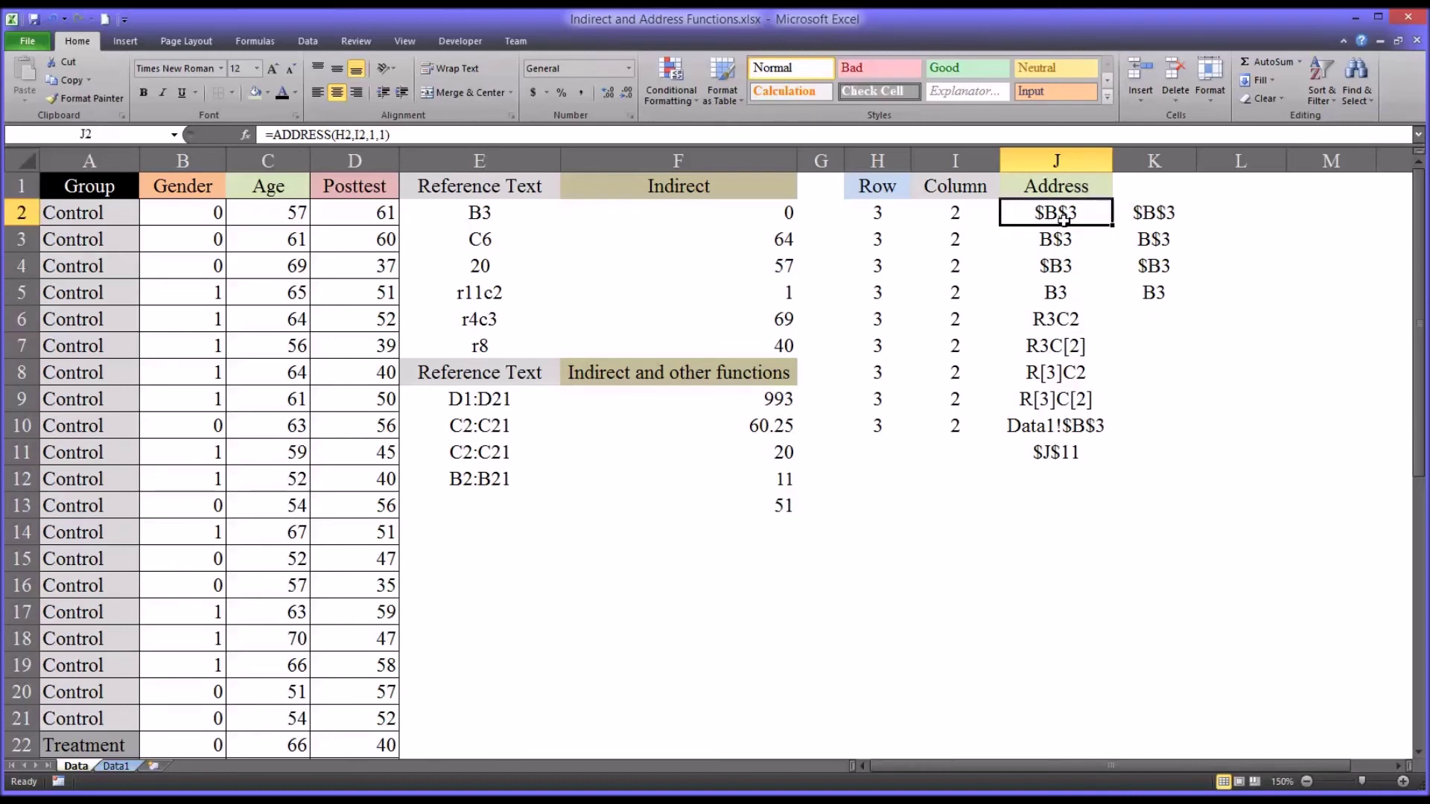
pyautogui.click(1068, 322)
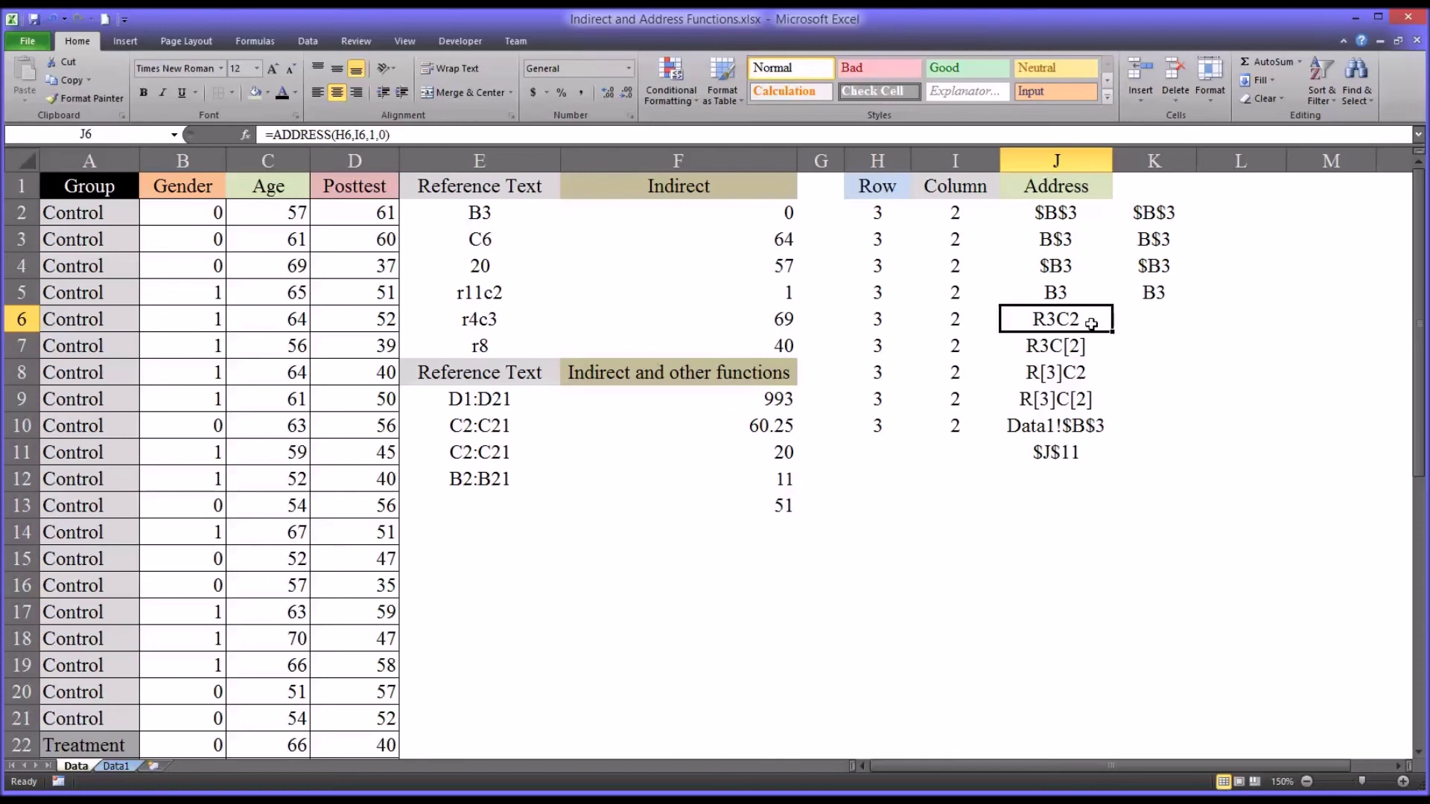
pyautogui.click(1045, 214)
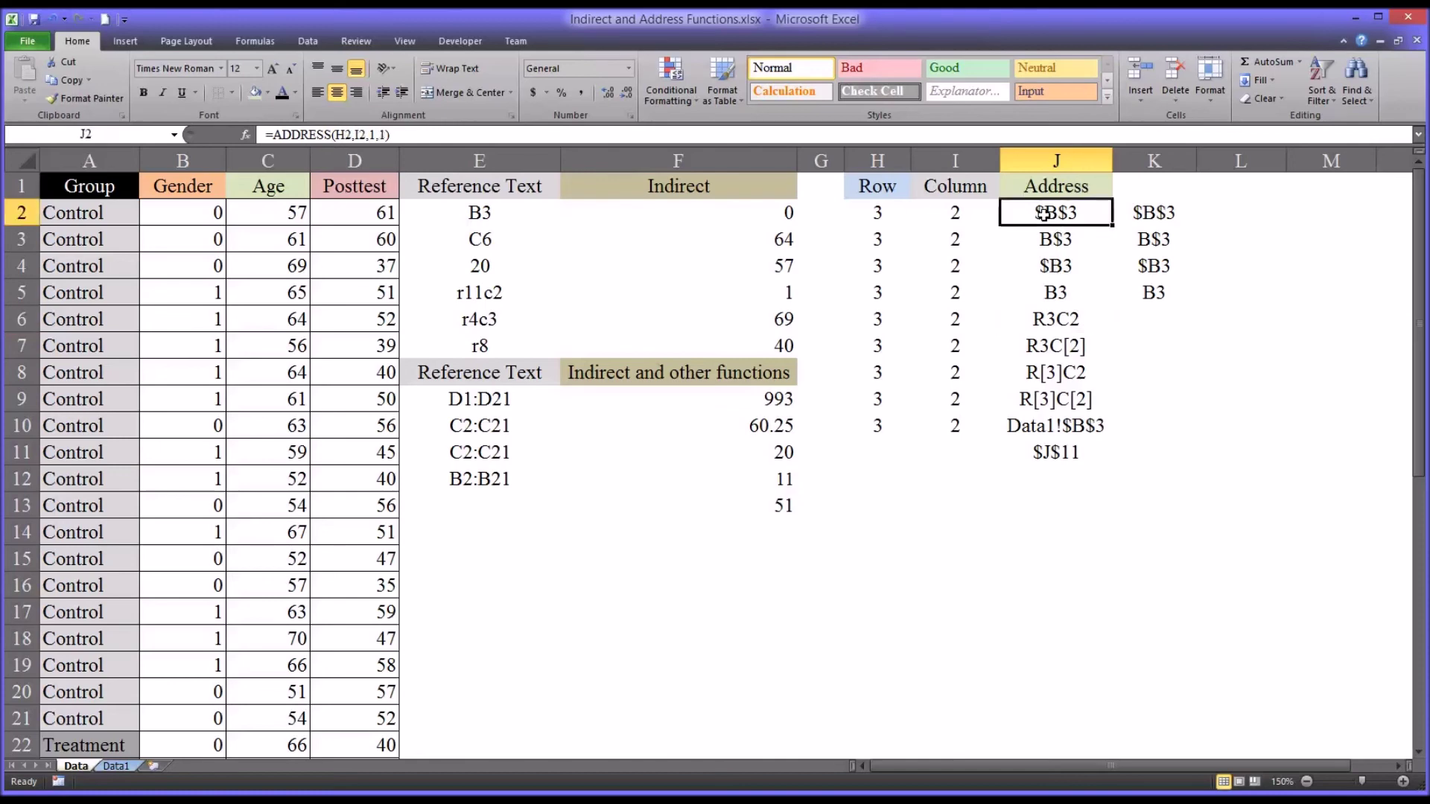
pyautogui.moveTo(1034, 317); pyautogui.dragTo(1028, 402)
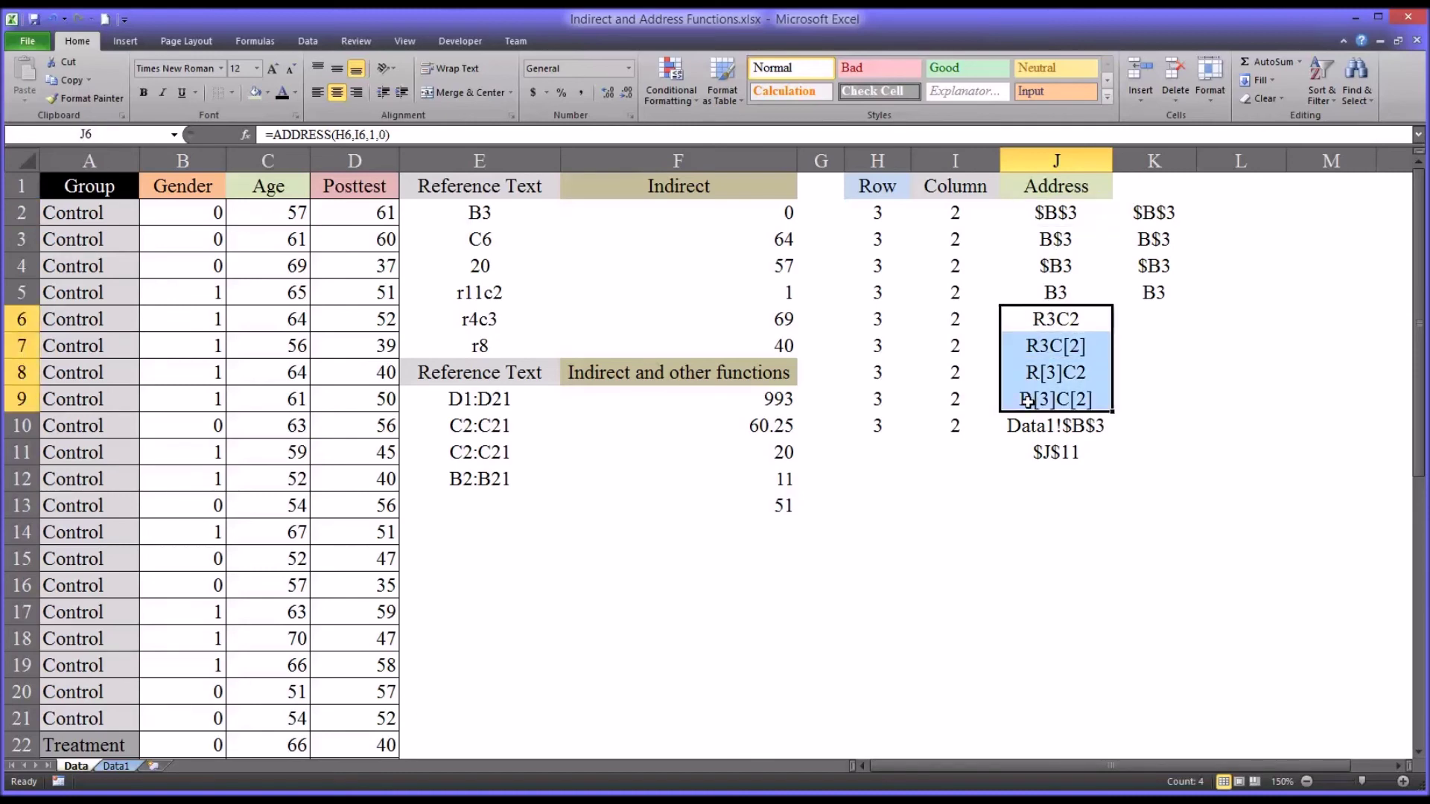
pyautogui.moveTo(1043, 215); pyautogui.dragTo(1037, 281)
pyautogui.click(1089, 320)
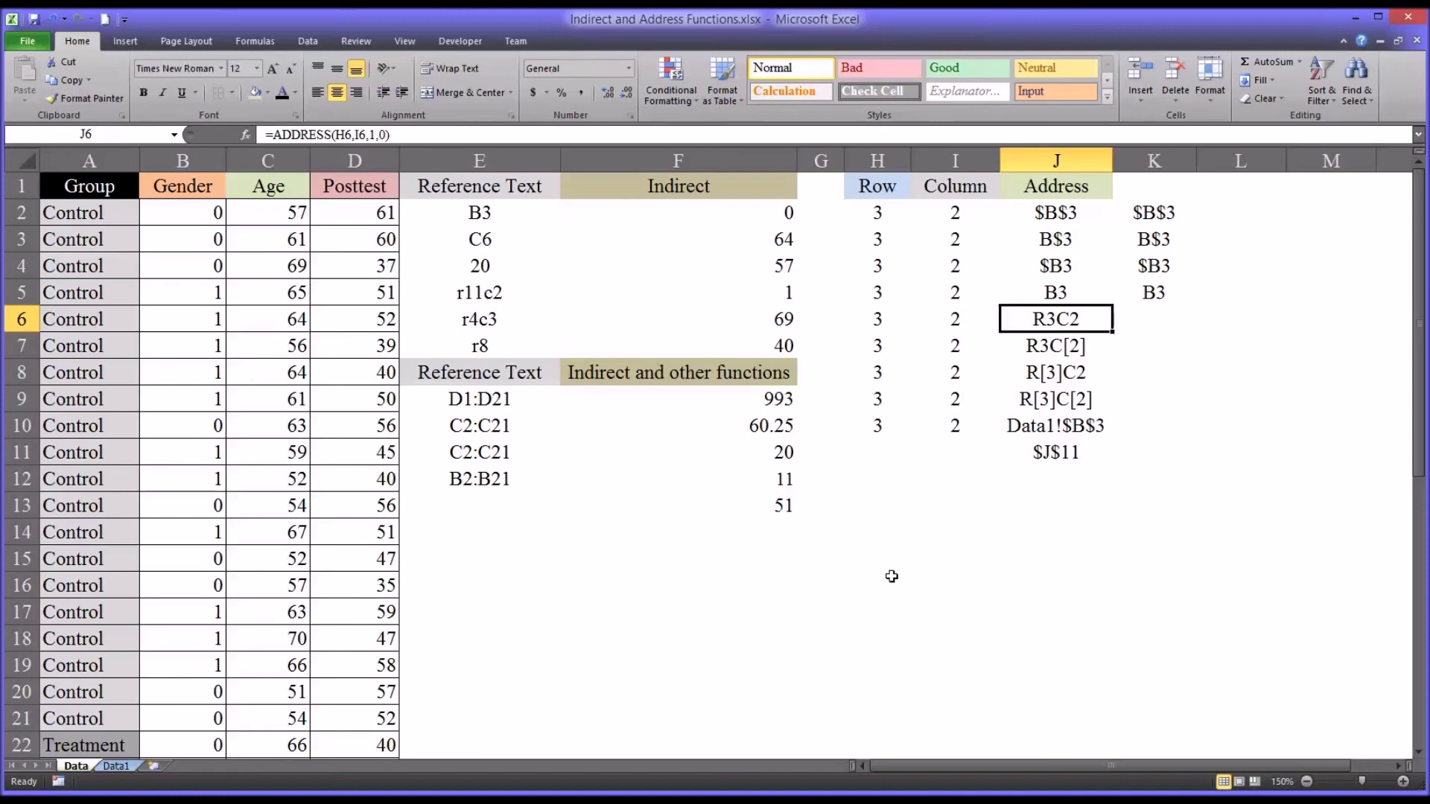
# Check the example formula in J10, and start an ADDRESS formula in K10 with row number H10 and column number I10
pyautogui.click(1033, 435)
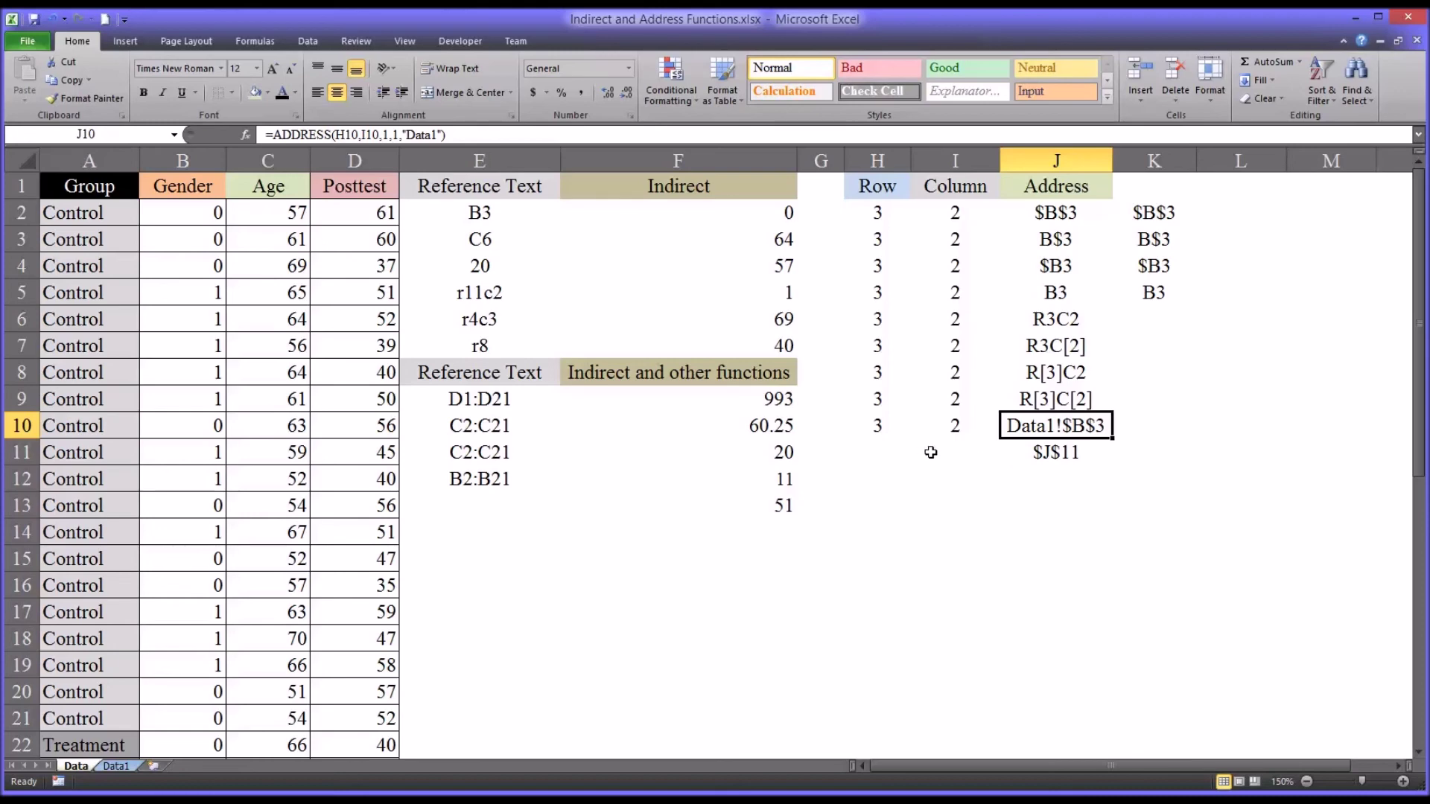
pyautogui.click(1168, 425)
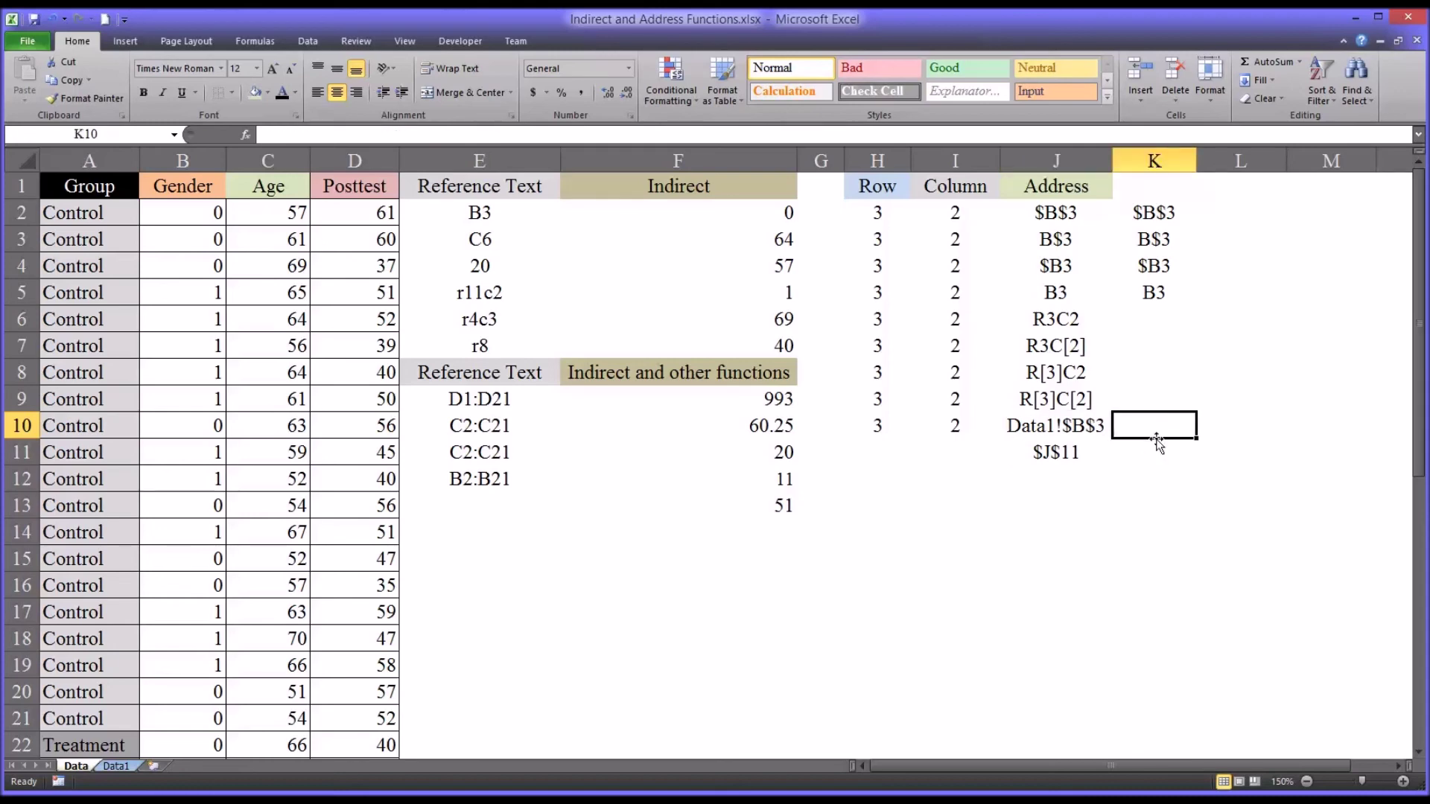
pyautogui.write('=ad')
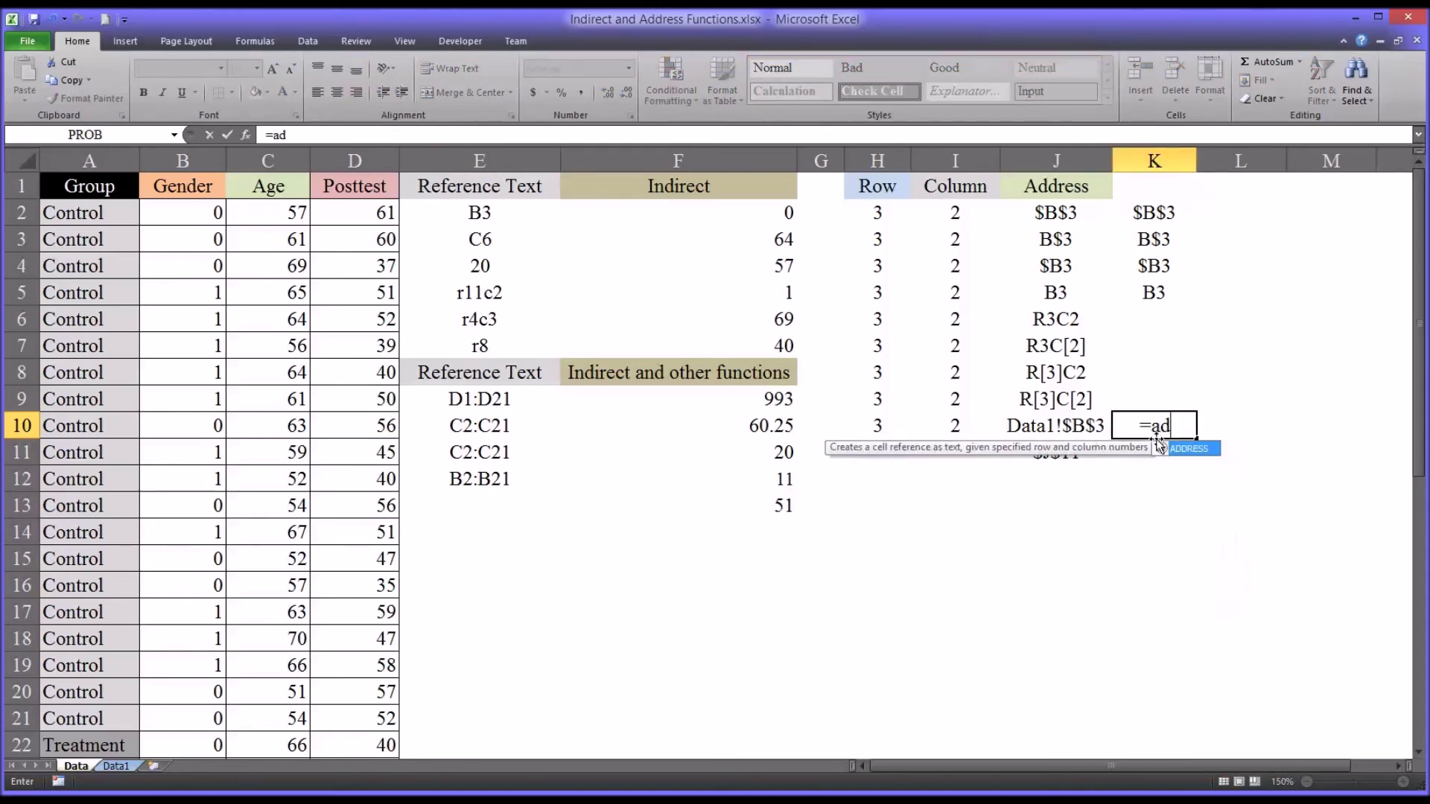
pyautogui.press('Tab')
pyautogui.click(877, 425)
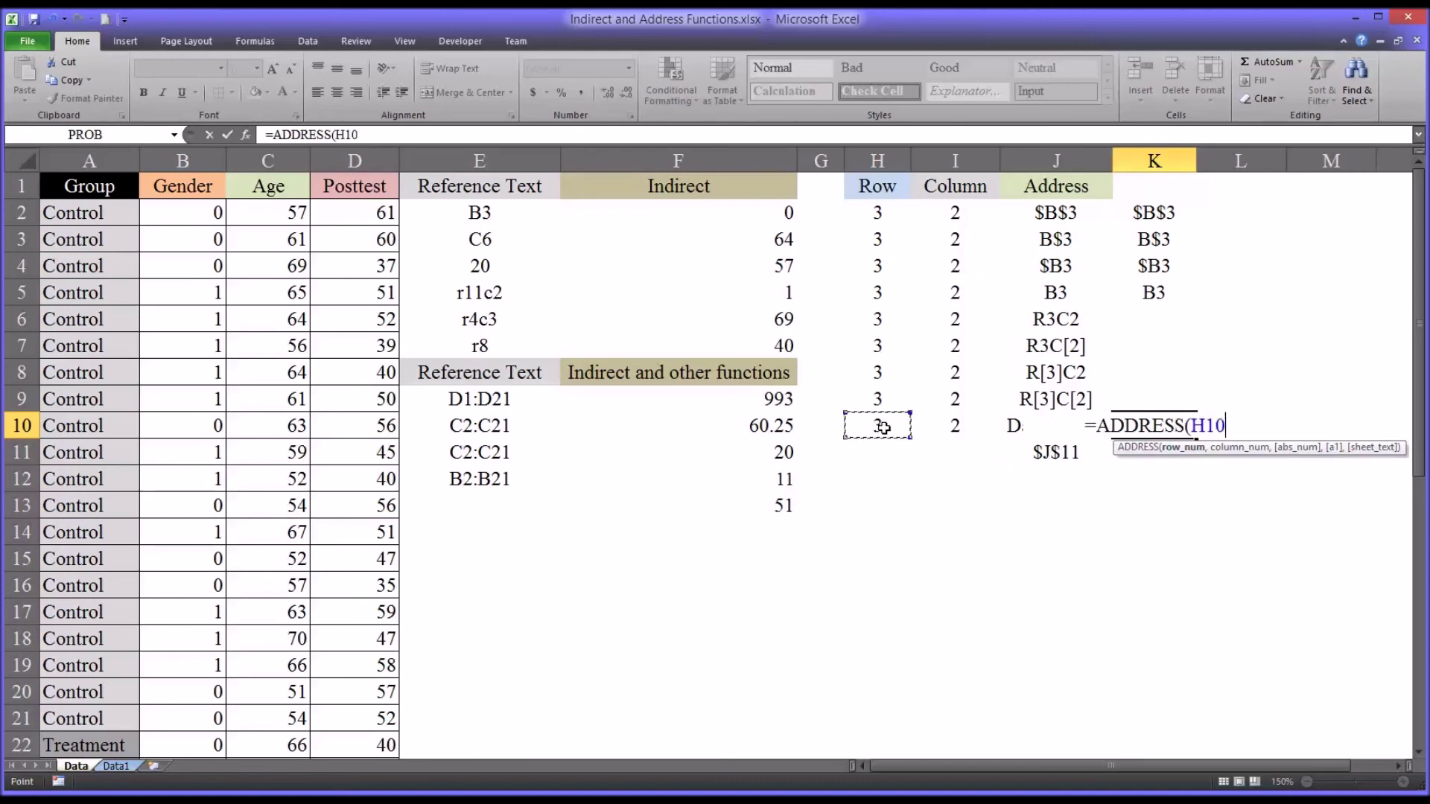
pyautogui.write(',')
pyautogui.click(943, 425)
pyautogui.write(',')
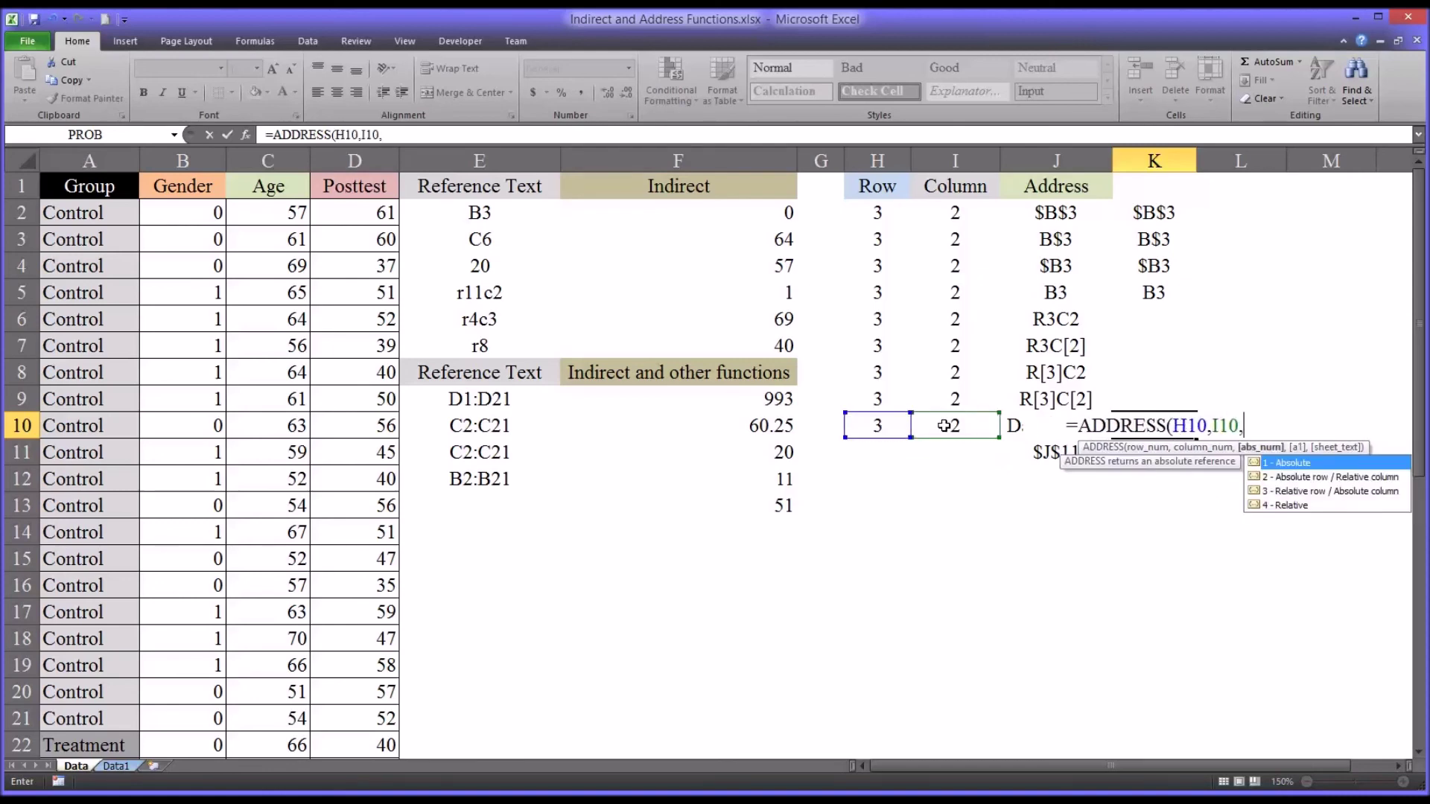
# Complete the K10 ADDRESS formula with option 1 (absolute), A1 style 1 and sheet text "Data1", and widen column K to fit
pyautogui.doubleClick(1284, 461)
pyautogui.write(',')
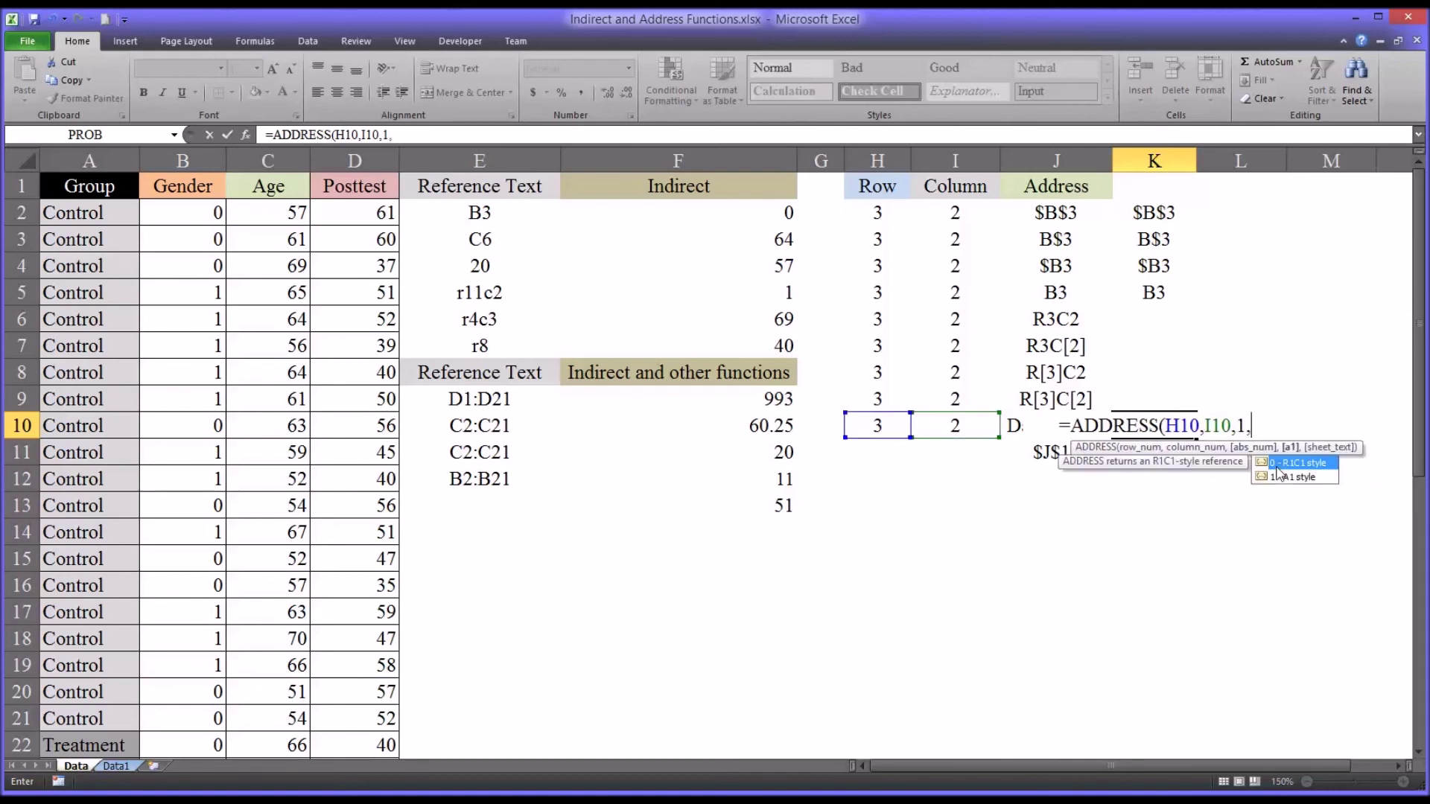
pyautogui.doubleClick(1284, 478)
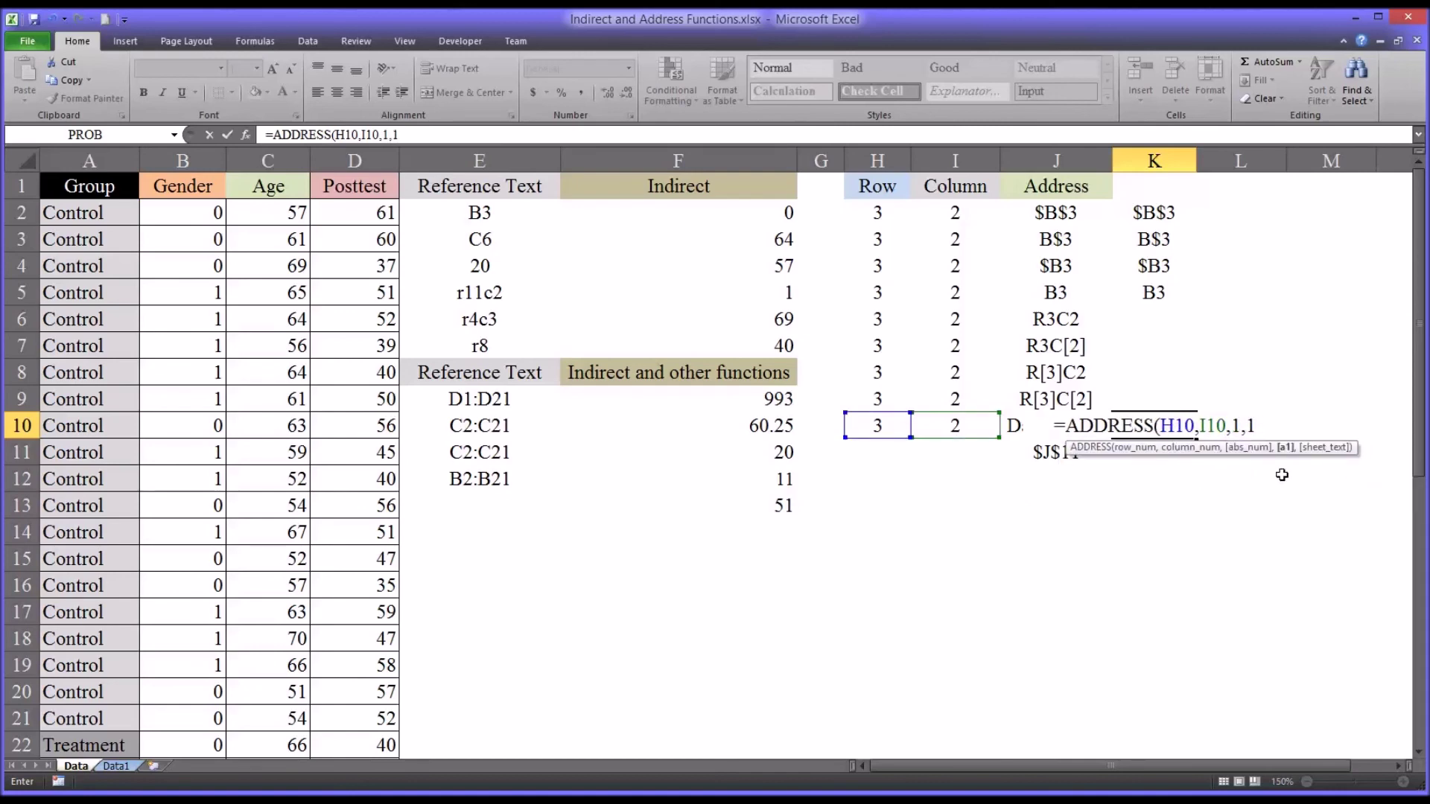
pyautogui.write(',')
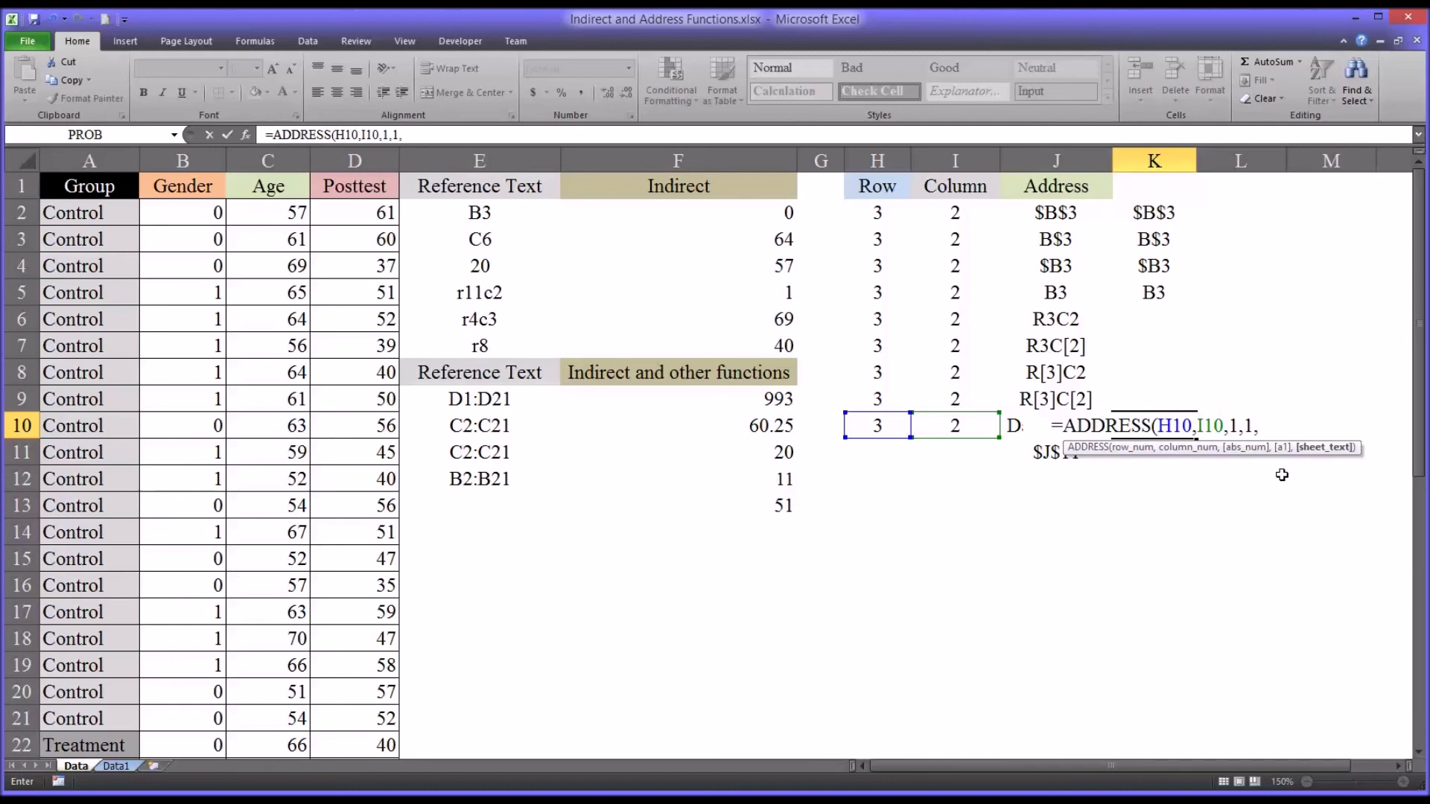
pyautogui.write('"Data1')
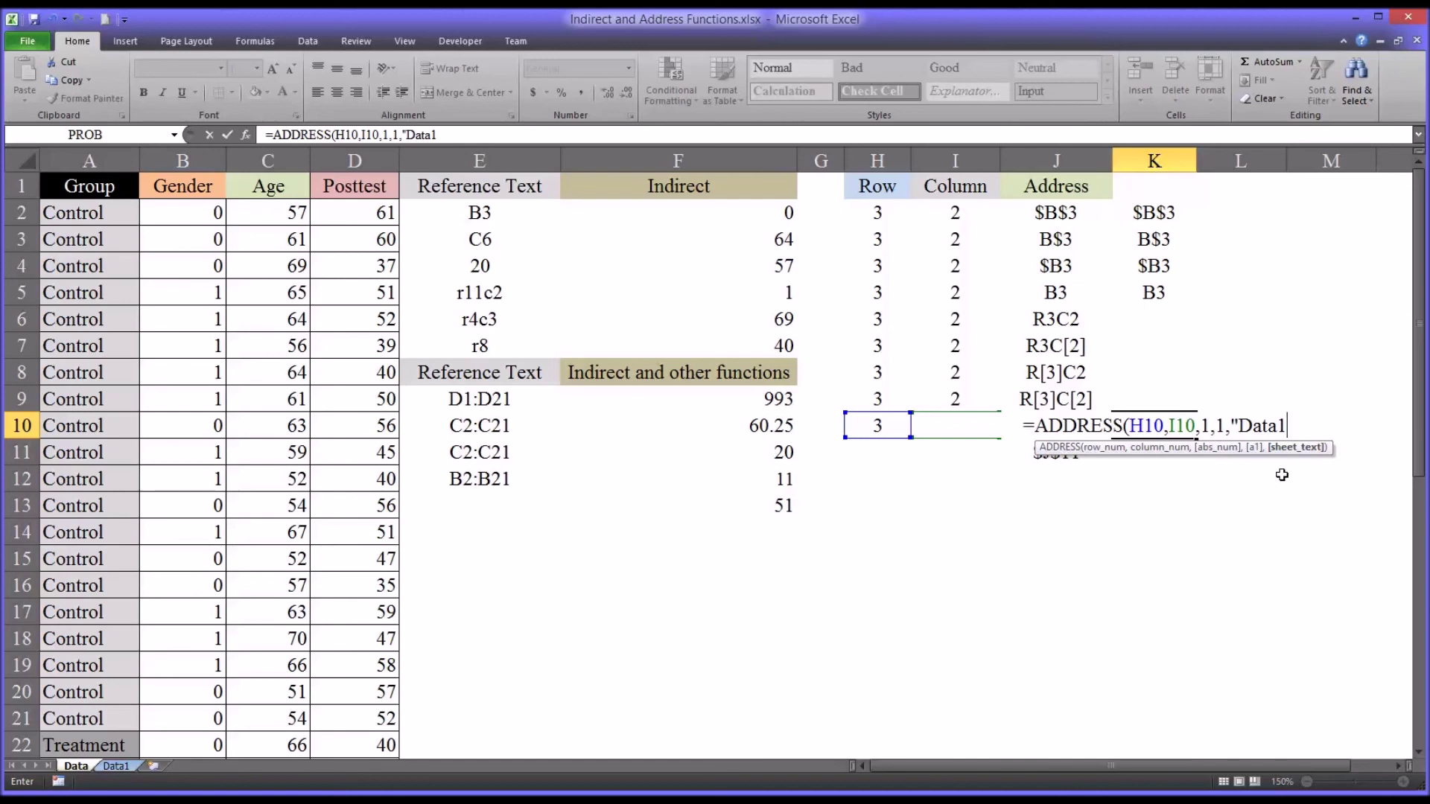
pyautogui.write('"')
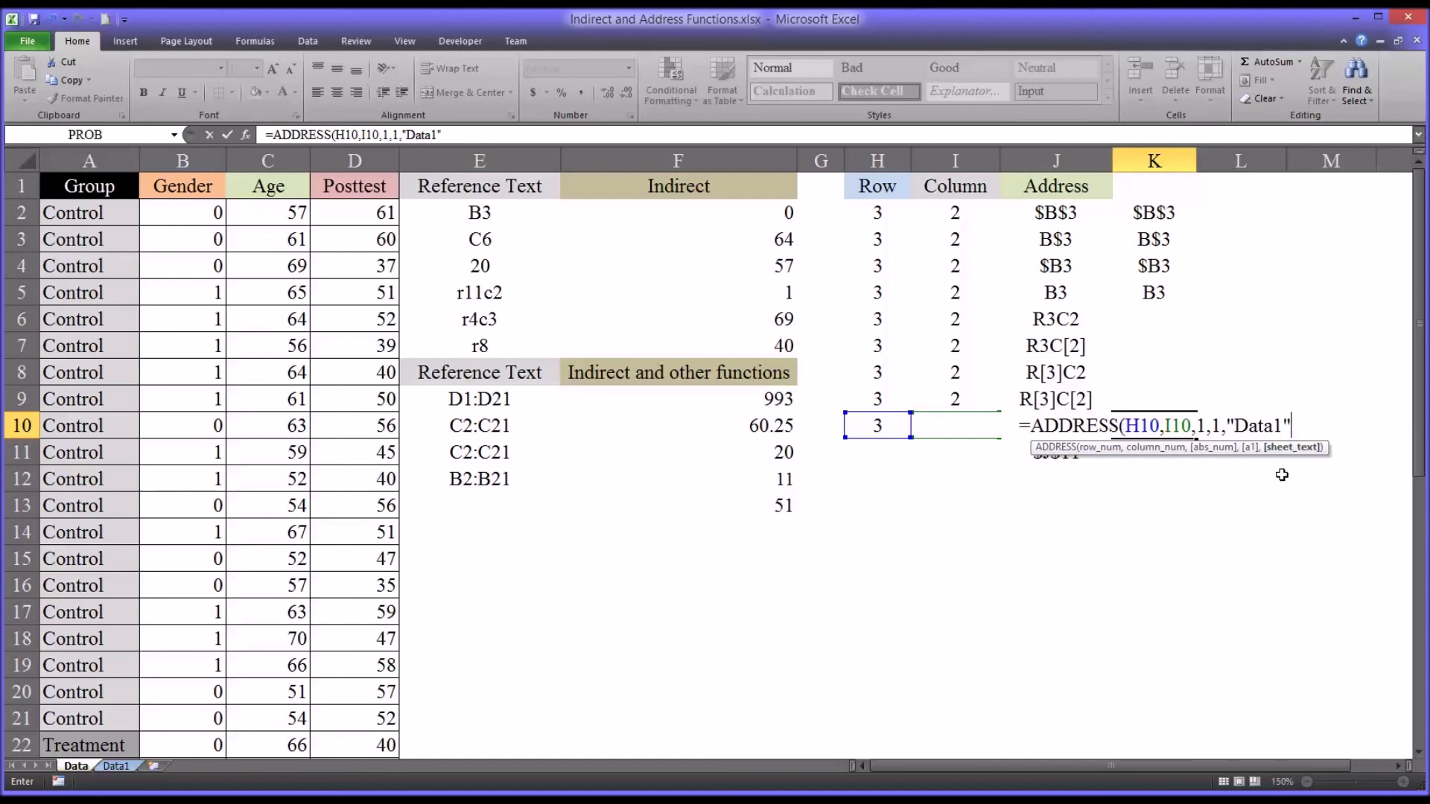
pyautogui.write(')')
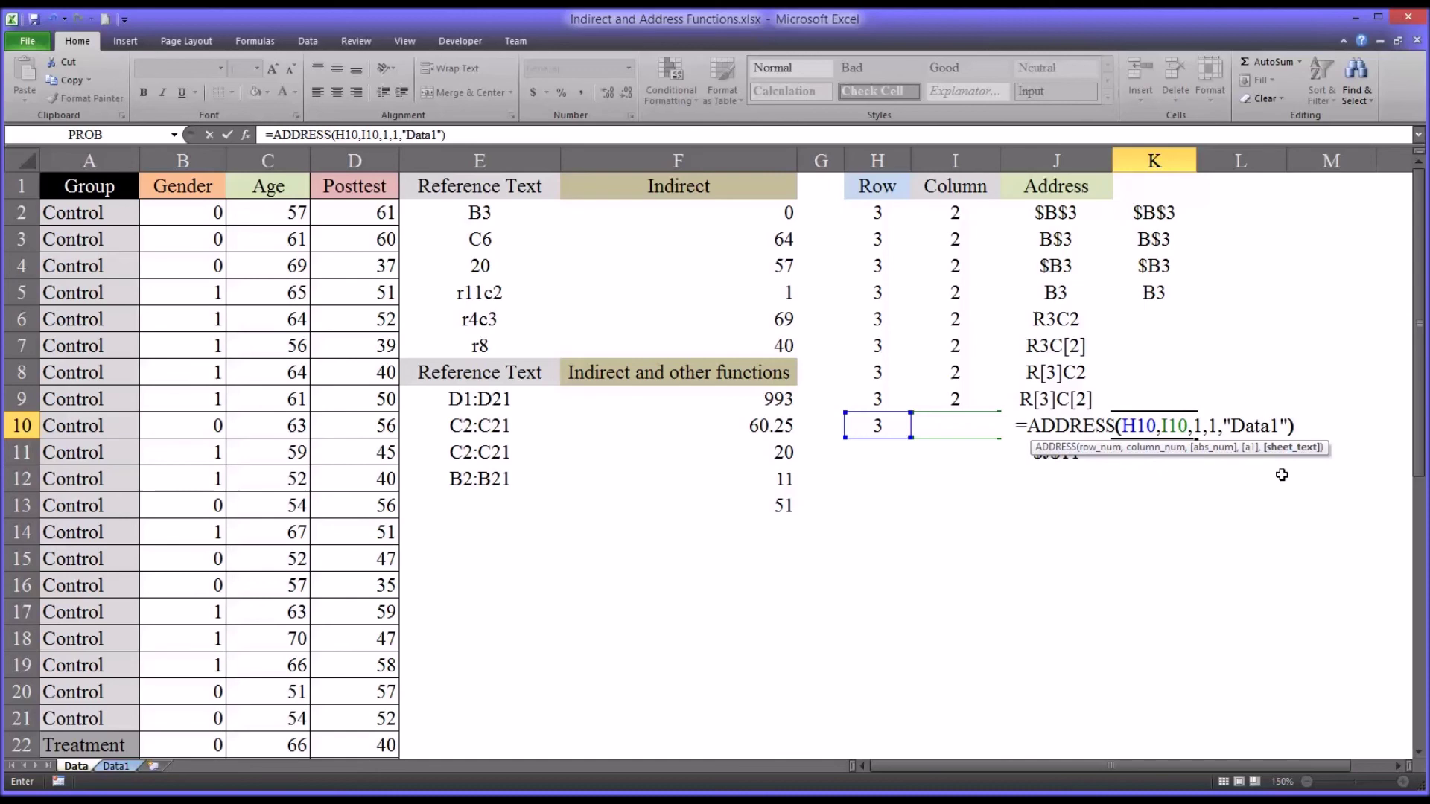
pyautogui.press('Return')
pyautogui.moveTo(1196, 162); pyautogui.dragTo(1228, 161)
pyautogui.click(1142, 426)
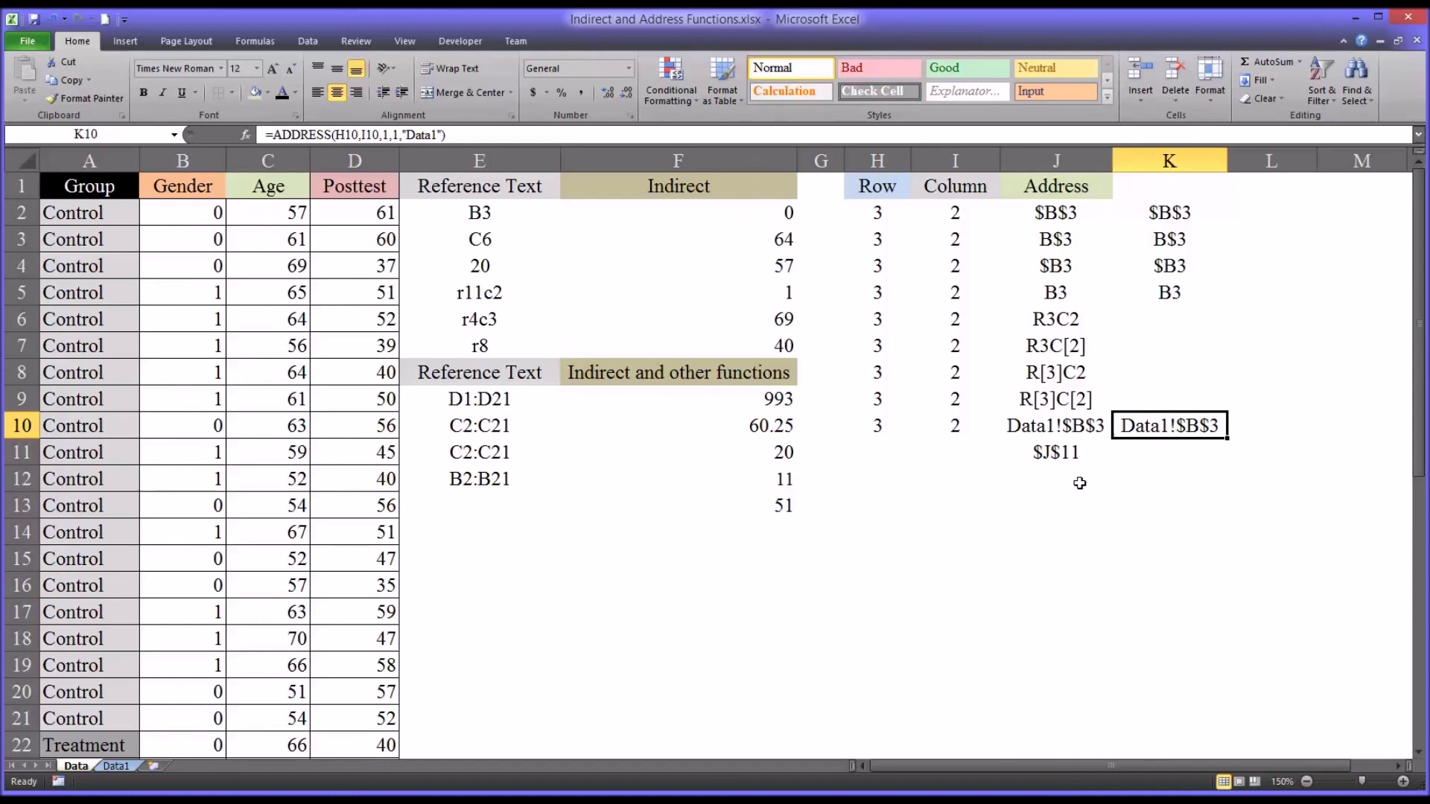
# Examine the example ADDRESS formula in J11 that takes its row and column numbers from functions
pyautogui.click(1064, 454)
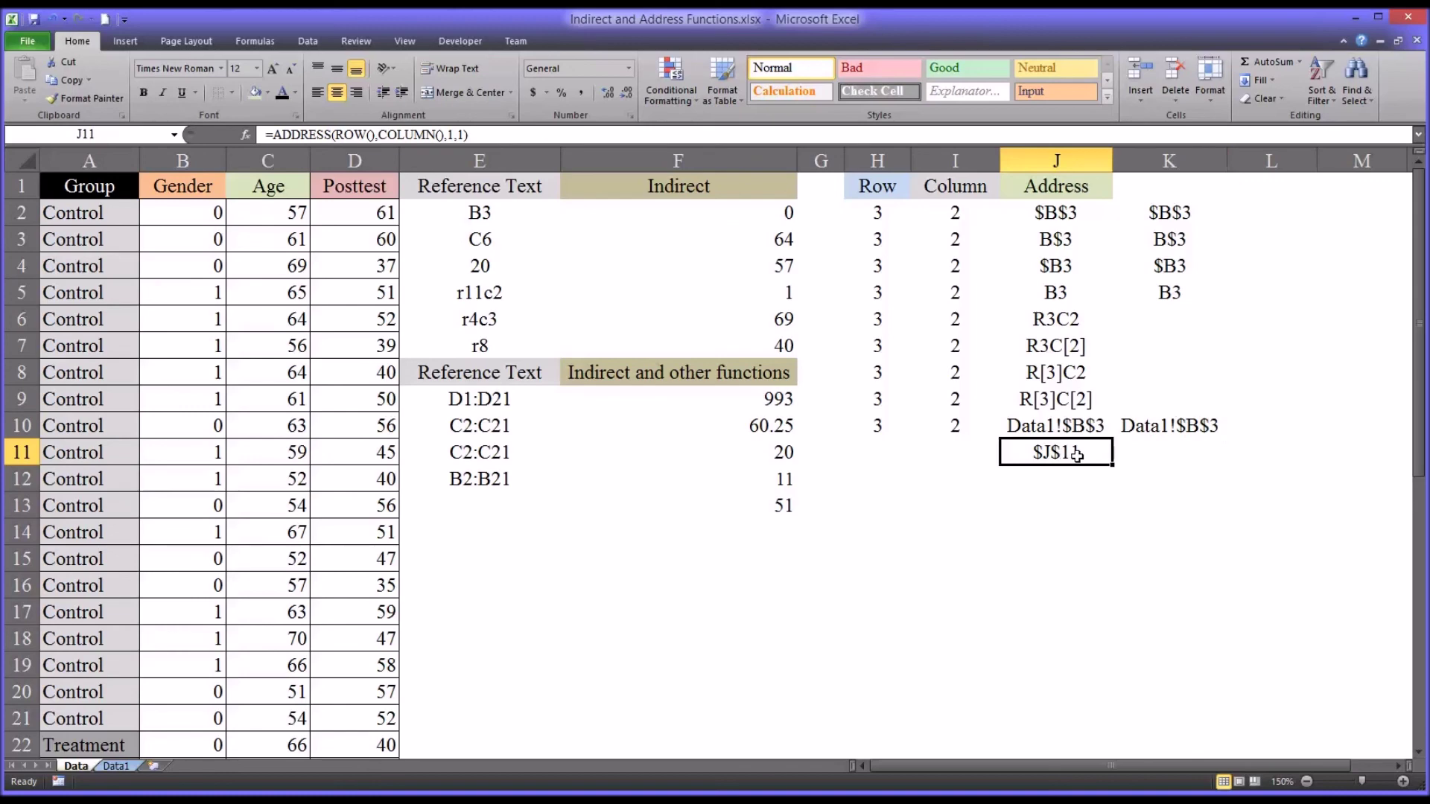
pyautogui.click(1147, 458)
pyautogui.click(1072, 454)
# Enter an ADDRESS formula in K11 with ROW() as row number and COLUMN() as column number, omitting the optional arguments
pyautogui.click(1146, 453)
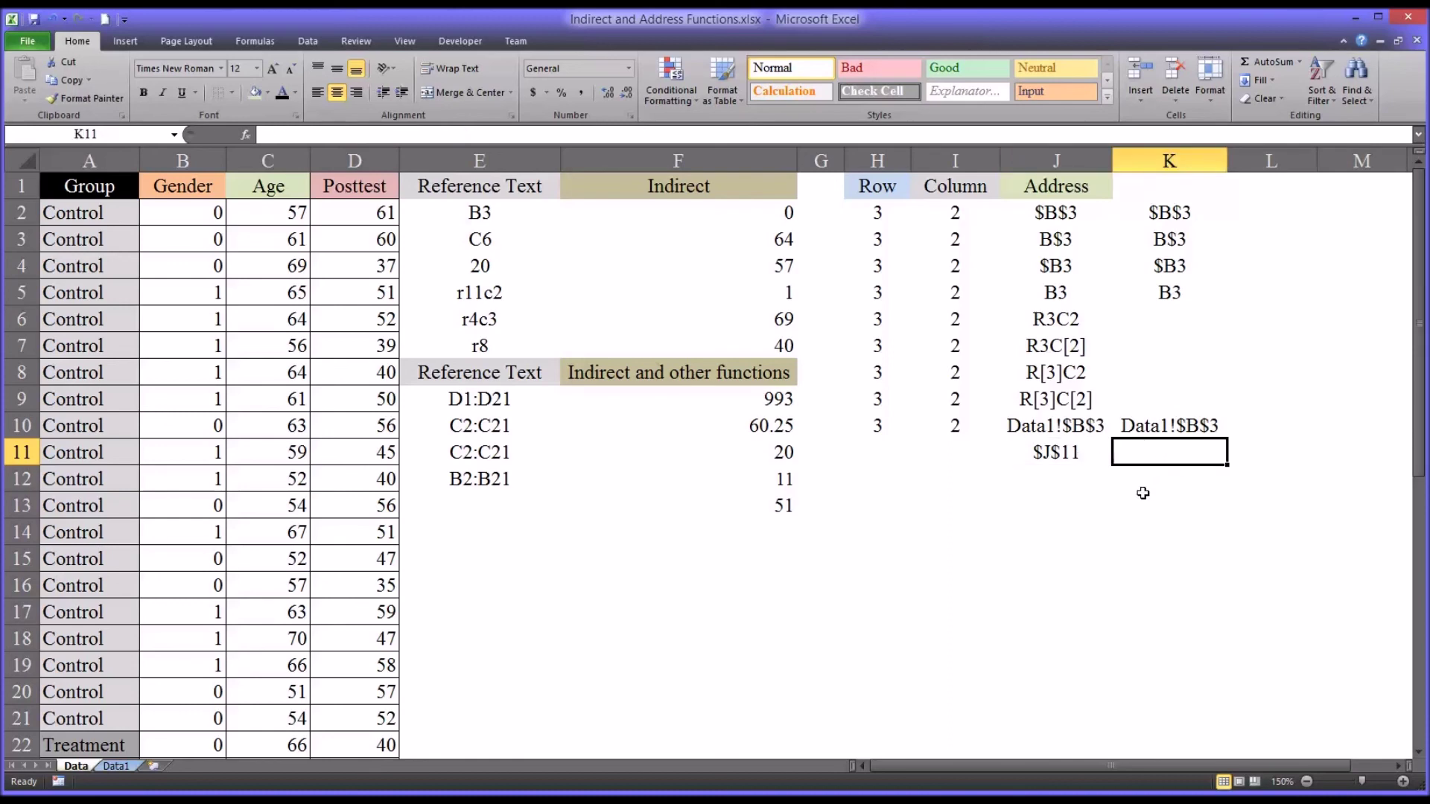
pyautogui.write('=a')
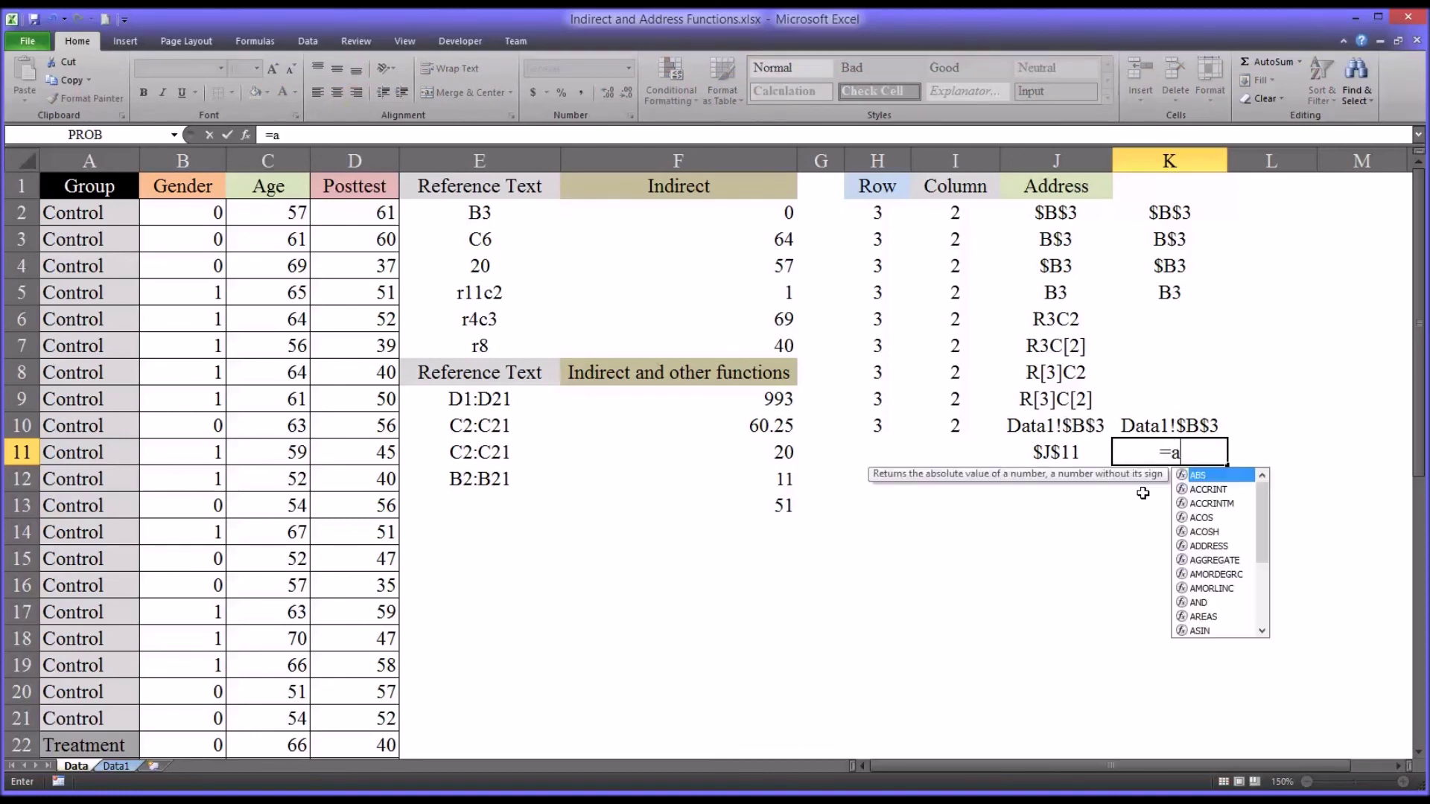
pyautogui.write('d')
pyautogui.press('Tab')
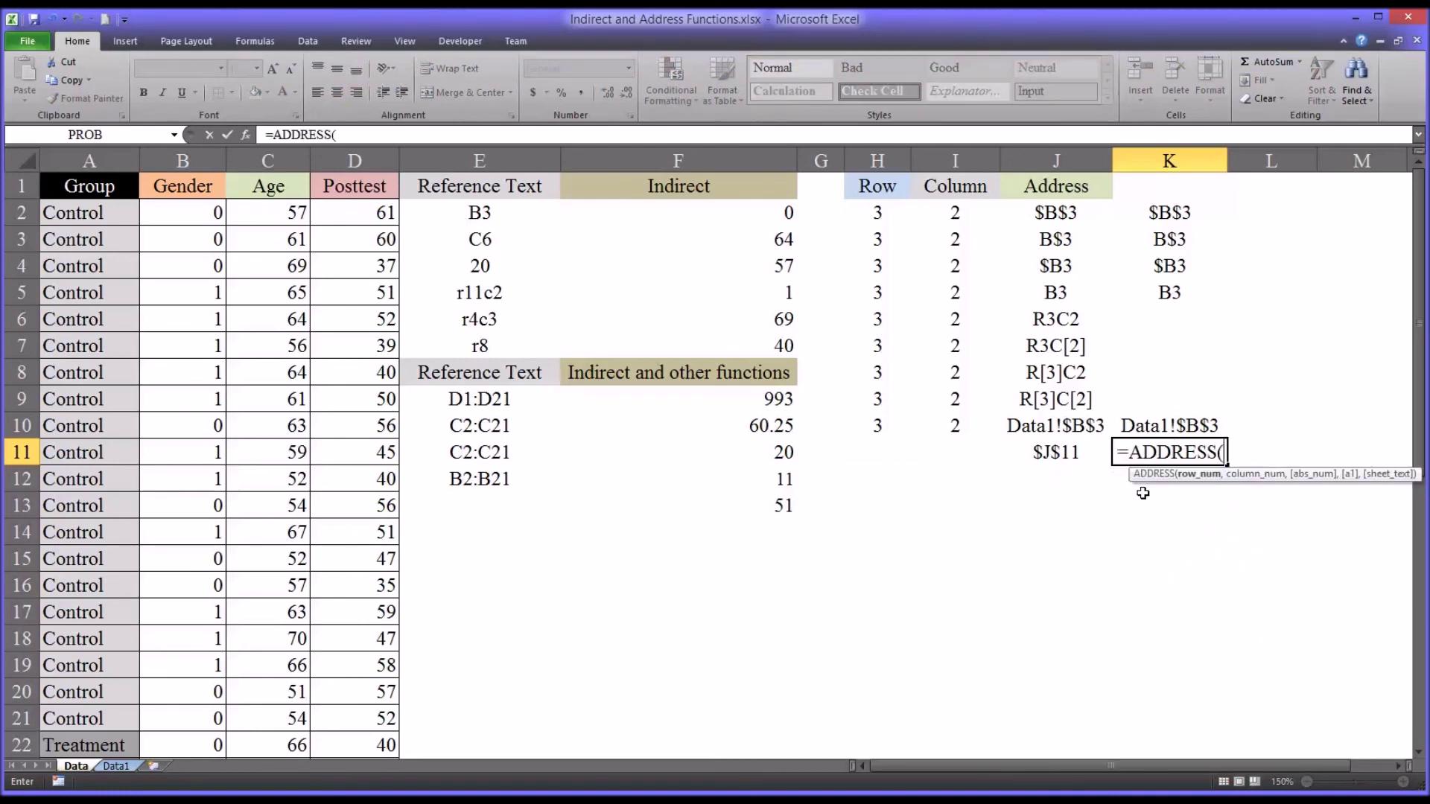
pyautogui.write('row')
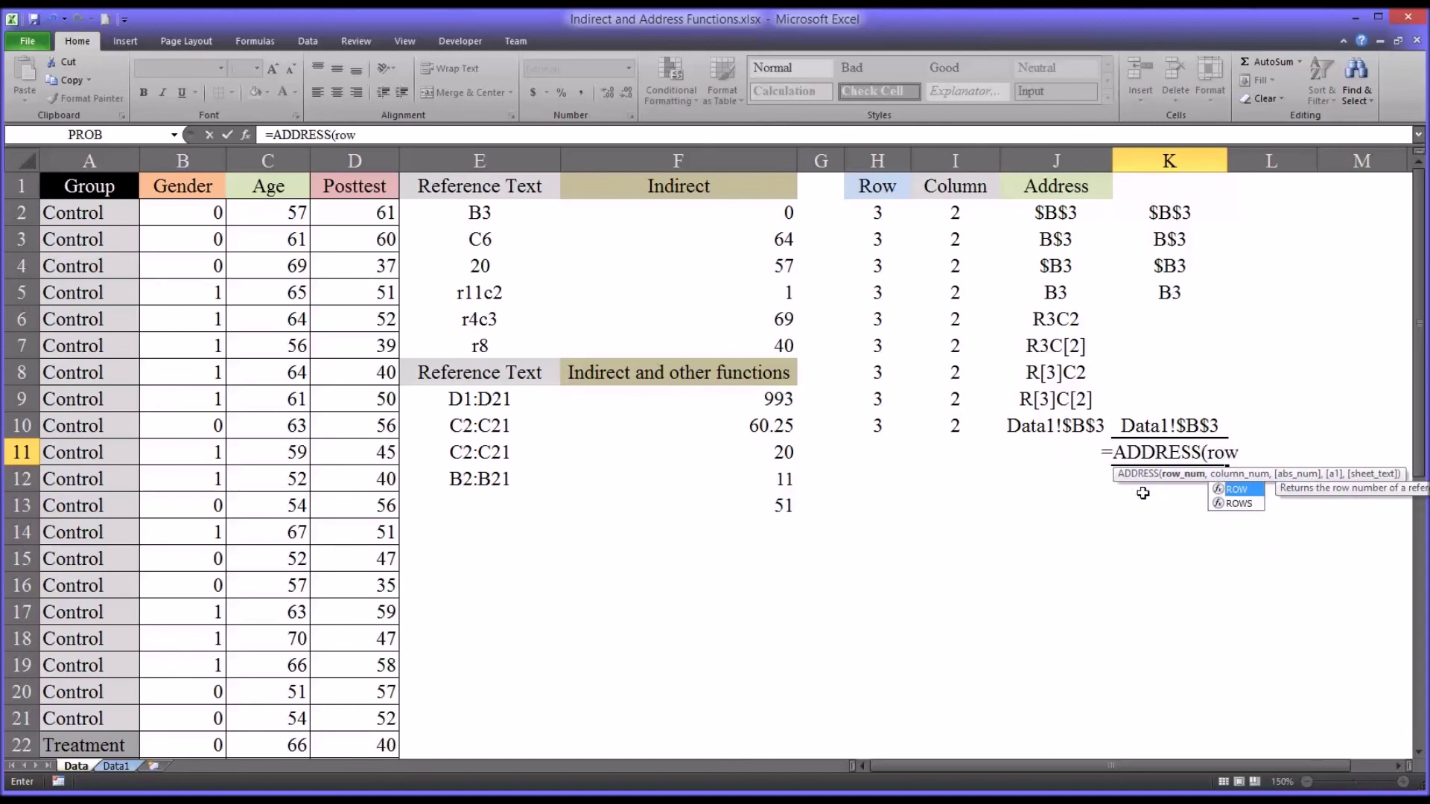
pyautogui.write('()')
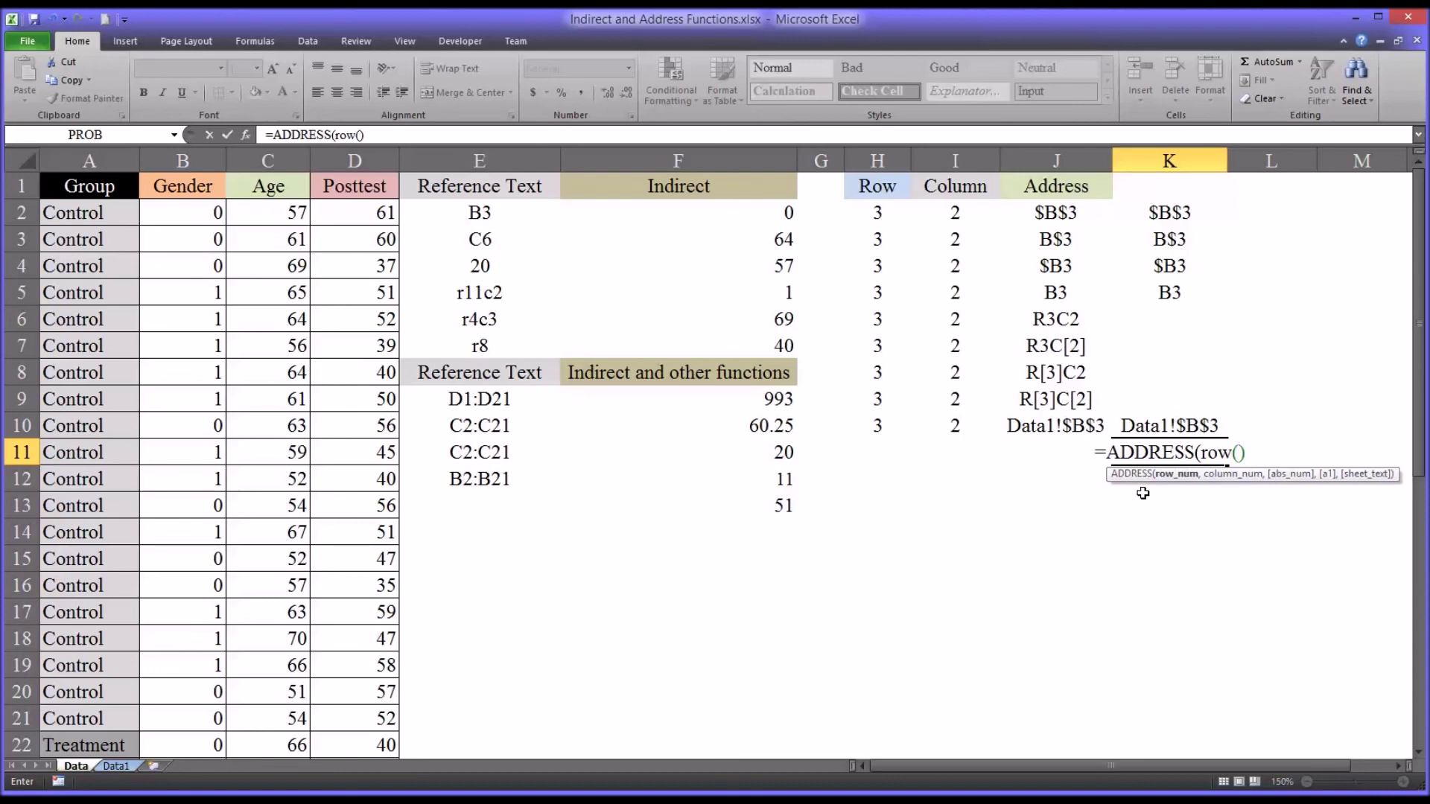
pyautogui.write(',col')
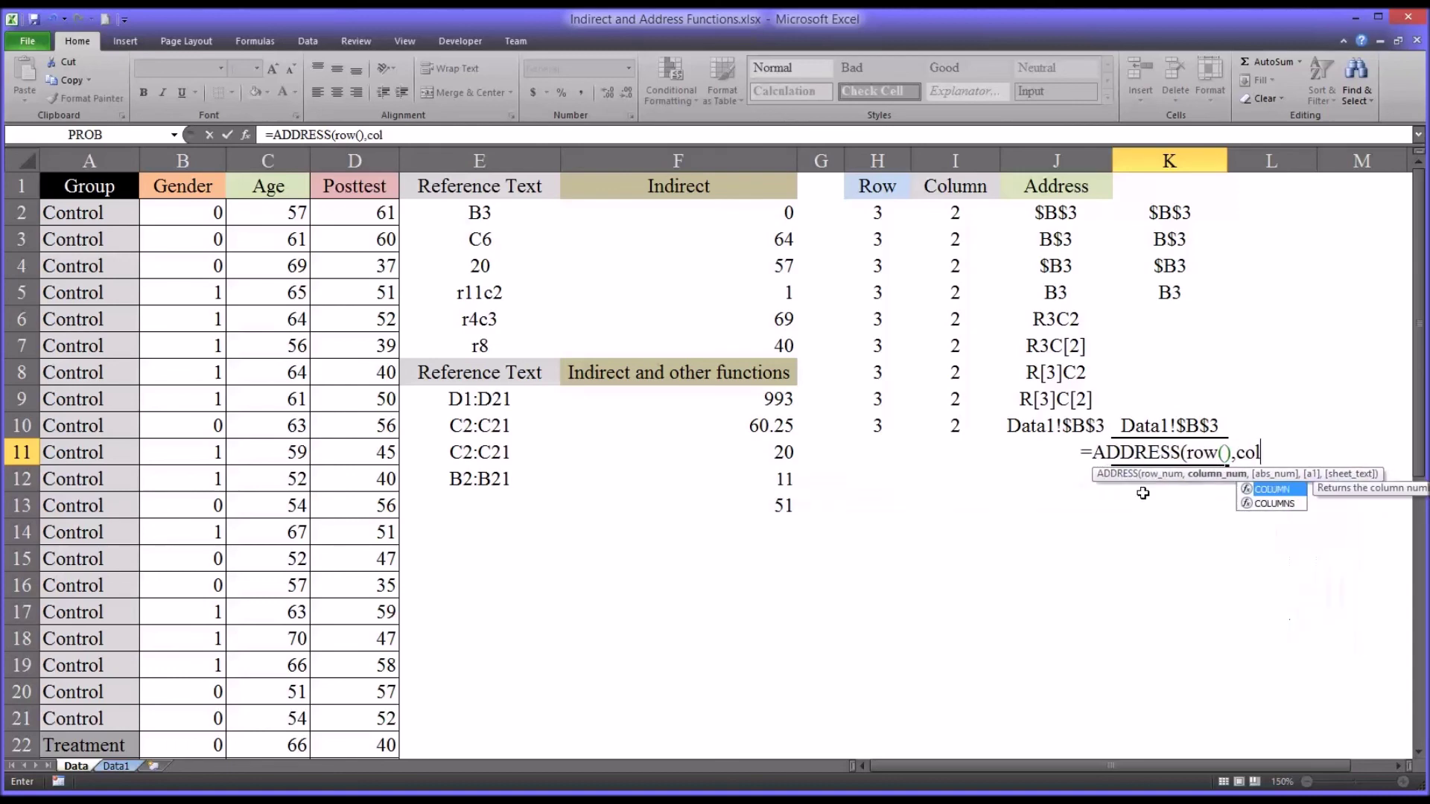
pyautogui.press('Tab')
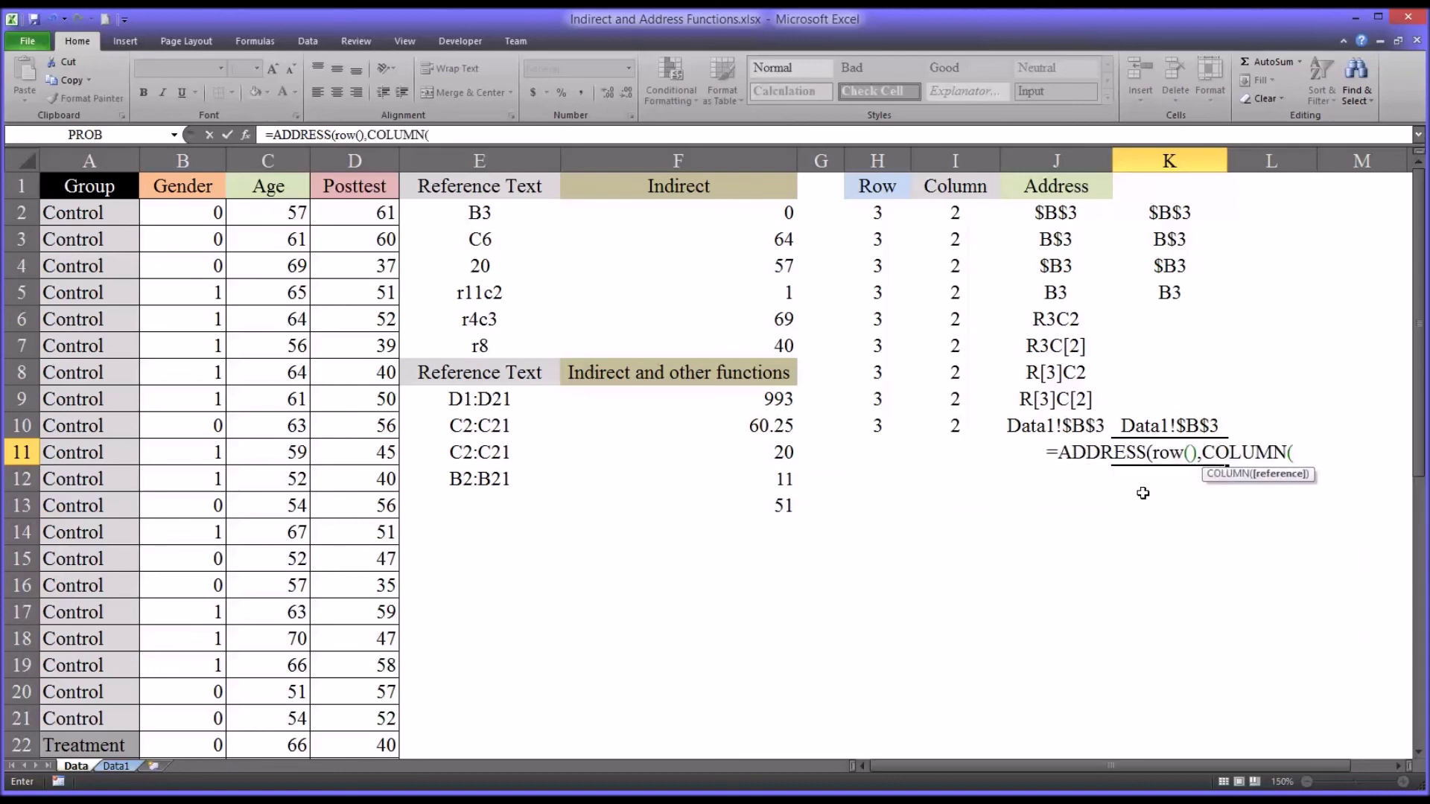
pyautogui.write('))')
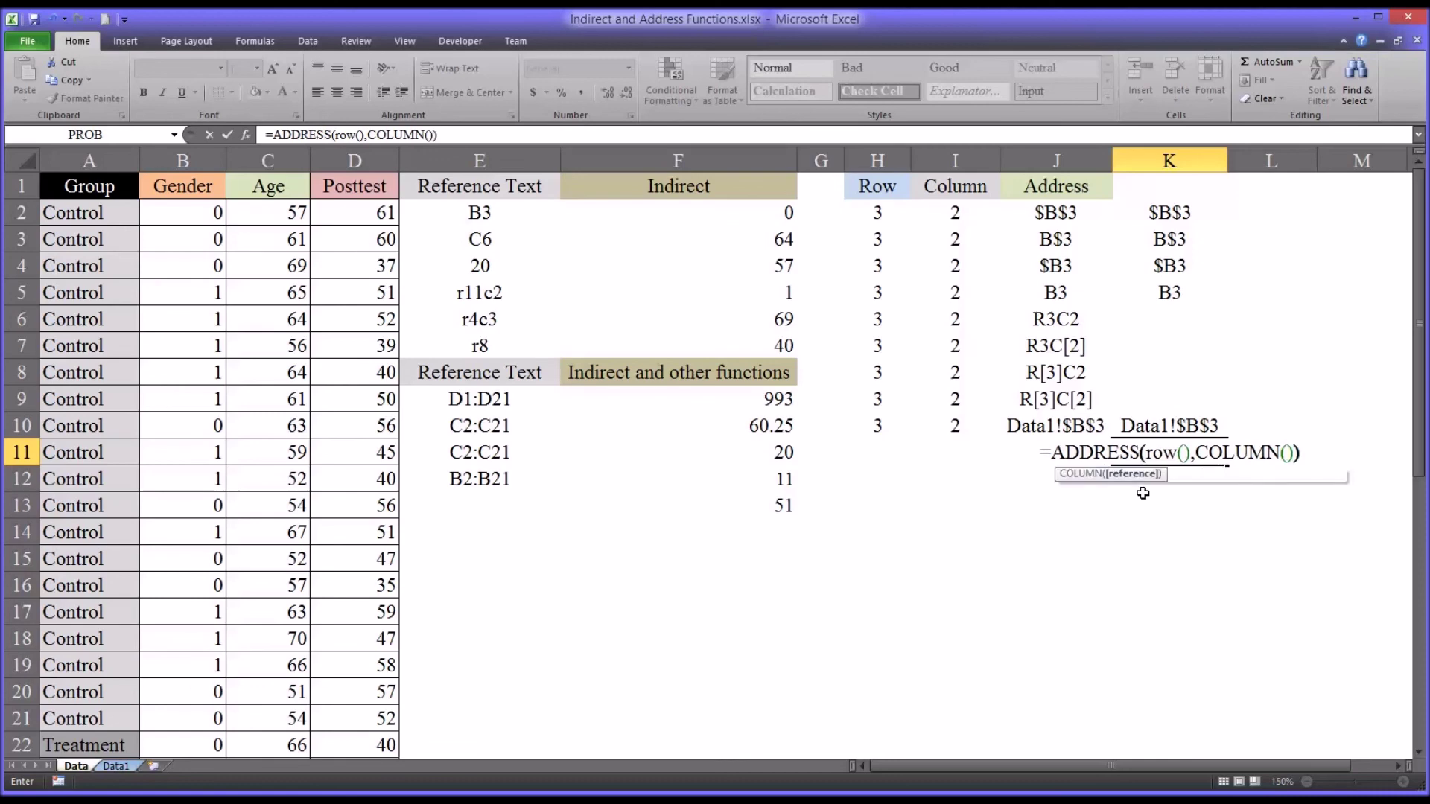
pyautogui.press('Return')
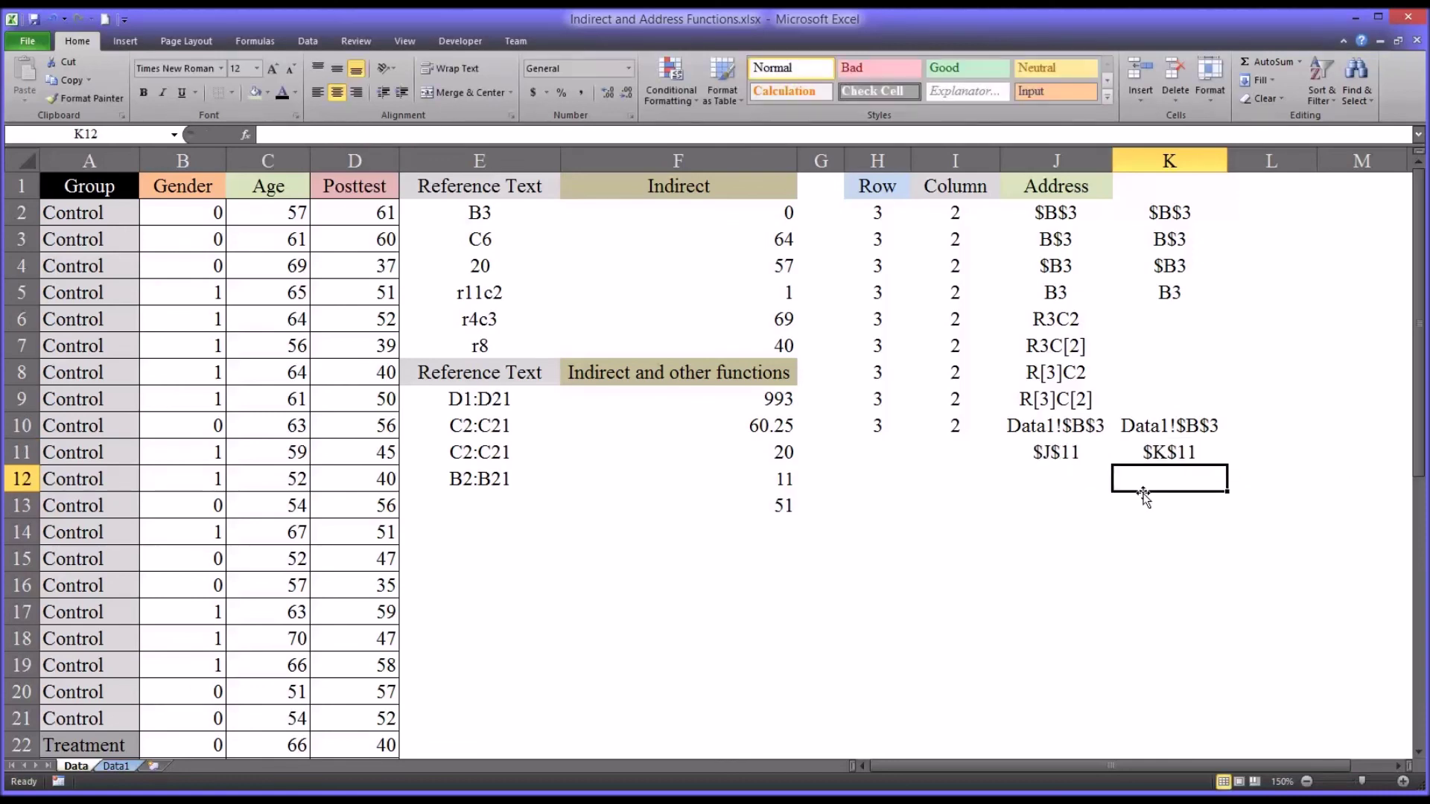
# Compare the new formula in K11 with the example formula in J11, examining the arguments of each
pyautogui.click(1128, 452)
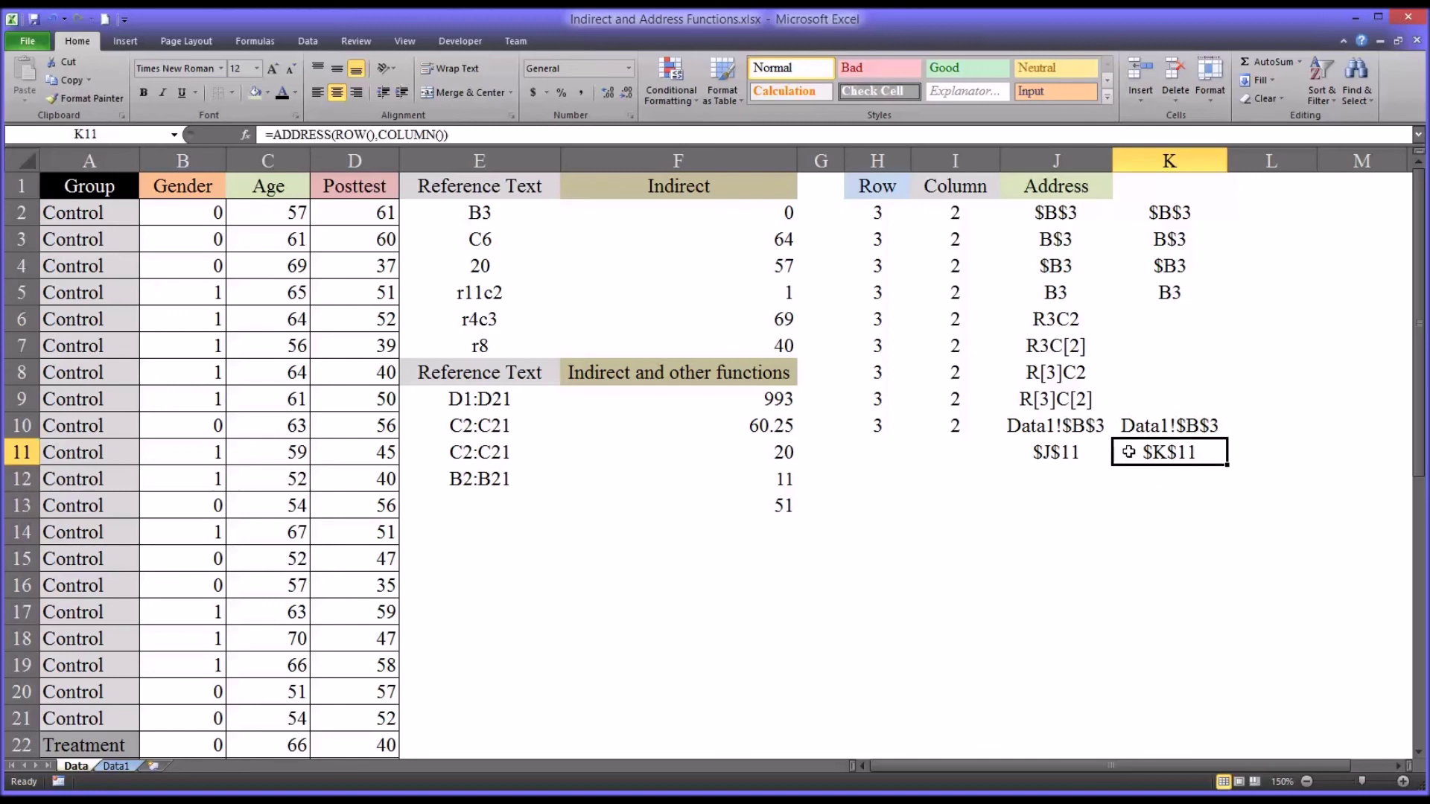
pyautogui.click(1074, 456)
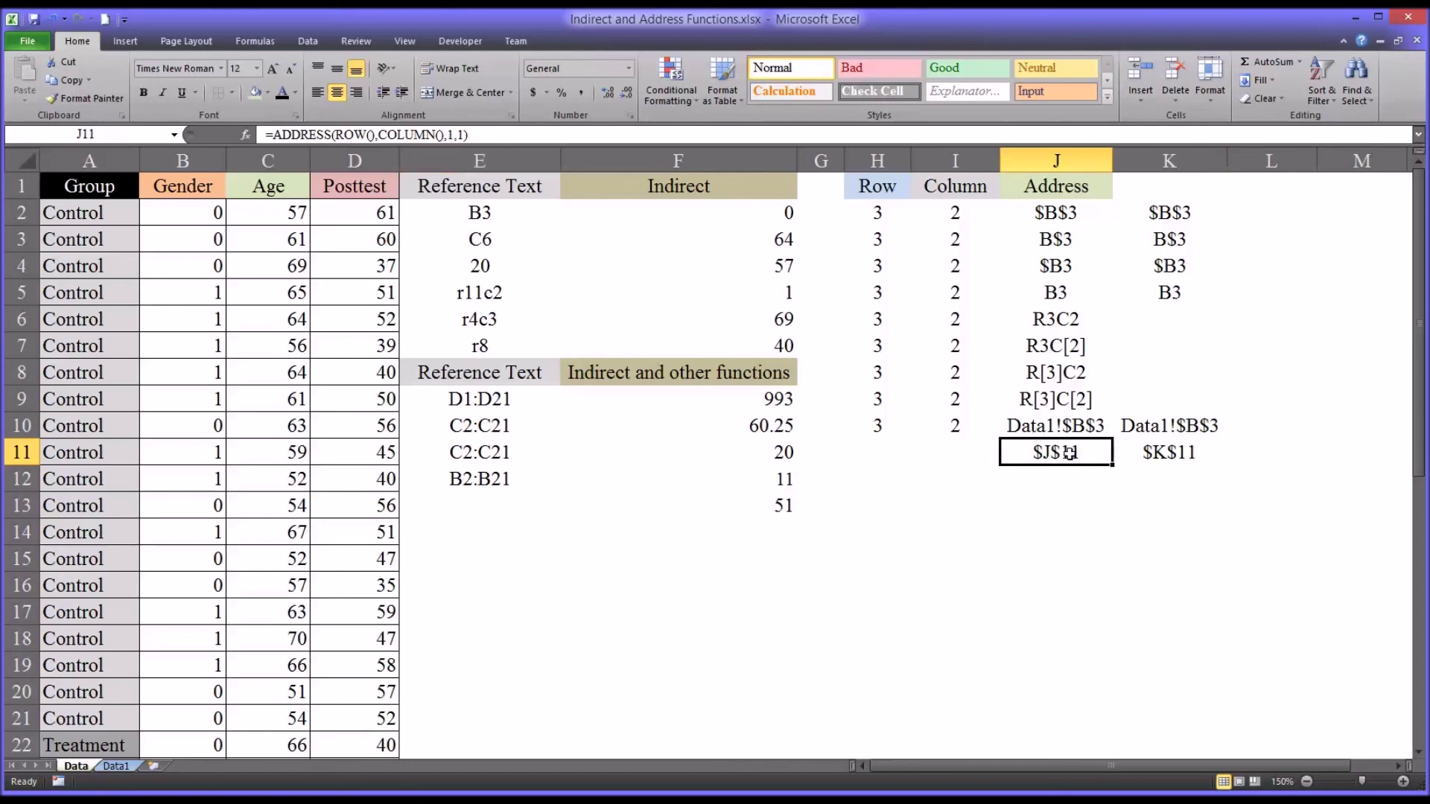
pyautogui.click(1145, 458)
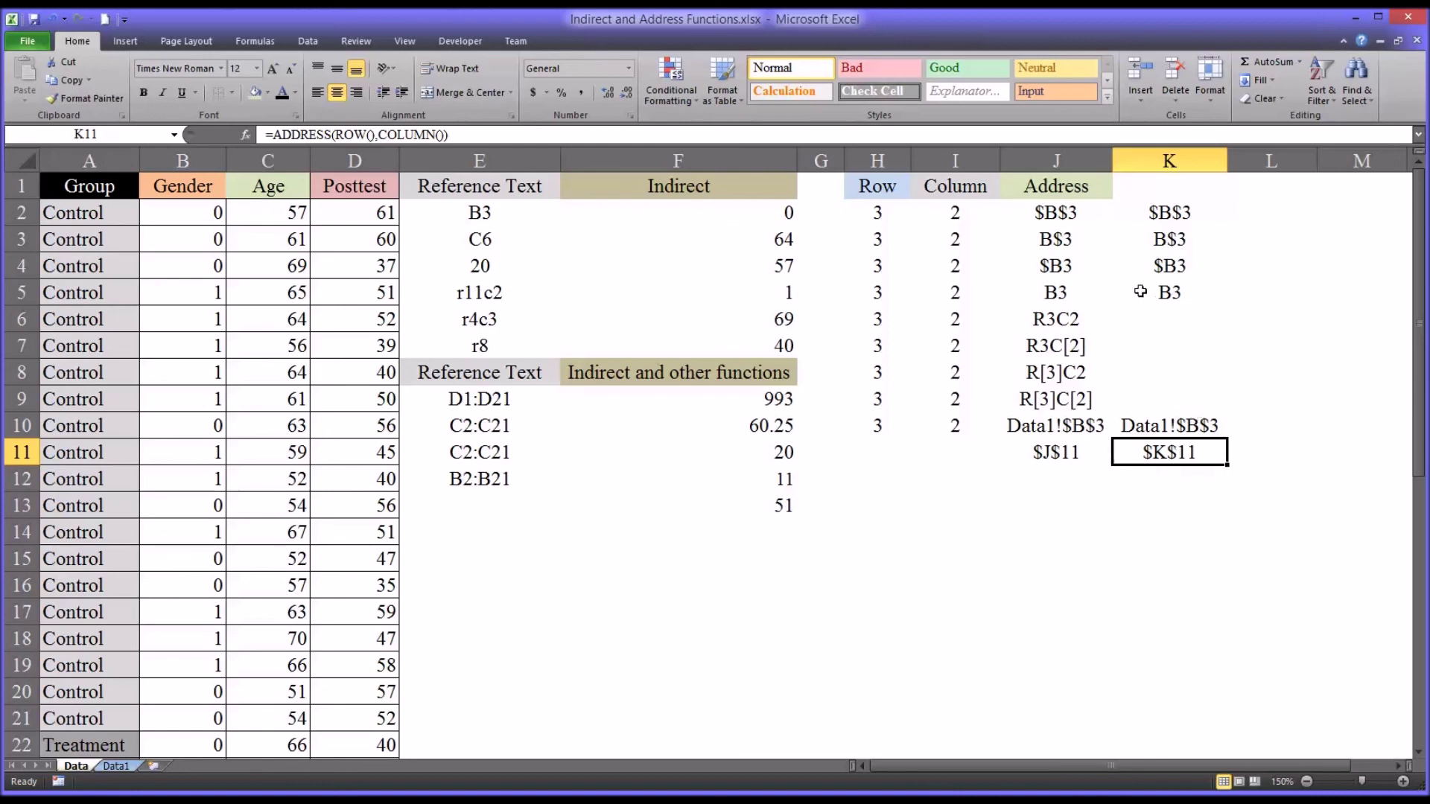
# Clear the practice ADDRESS formulas from K2:K11 and deselect the range
pyautogui.moveTo(1149, 217); pyautogui.dragTo(1159, 454)
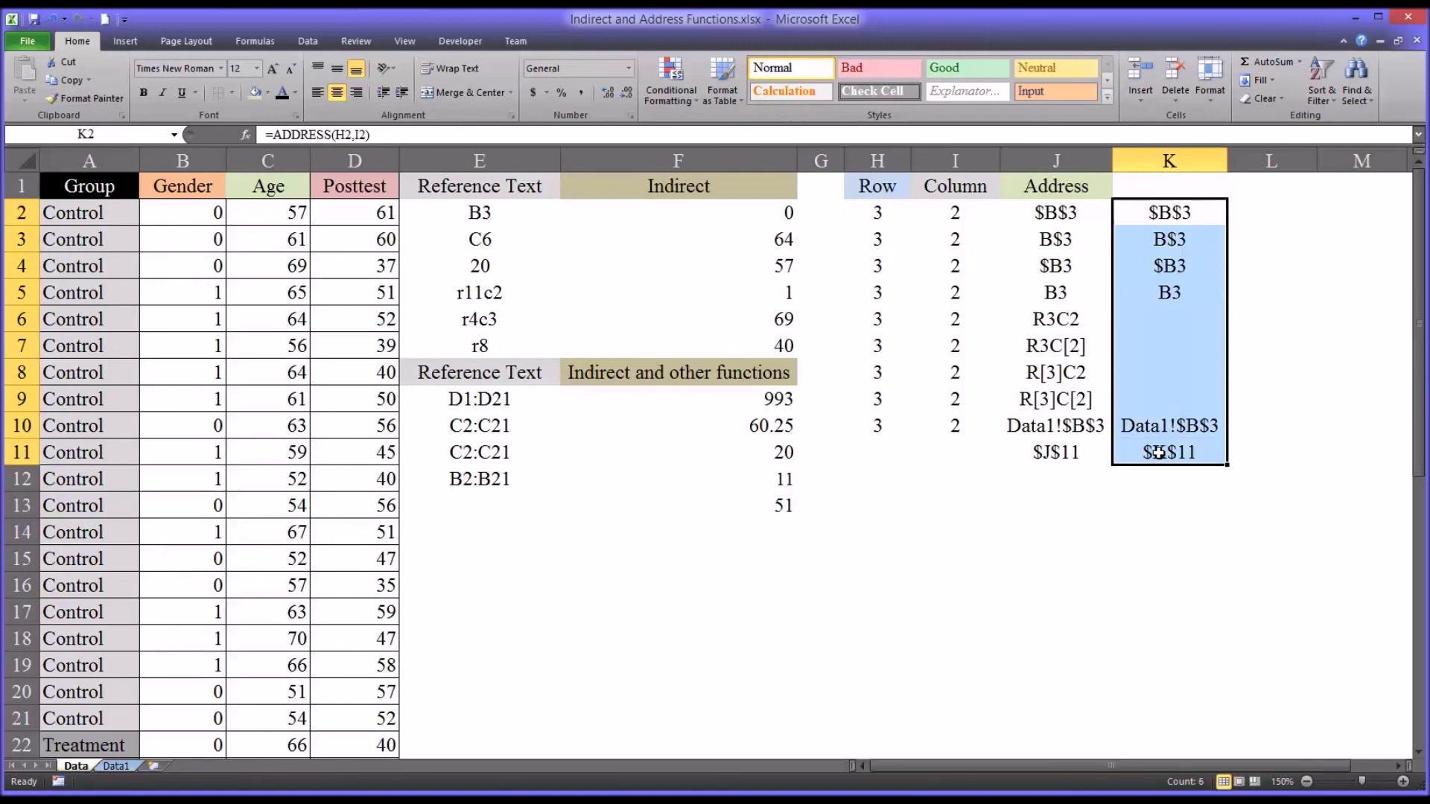
pyautogui.press('Delete')
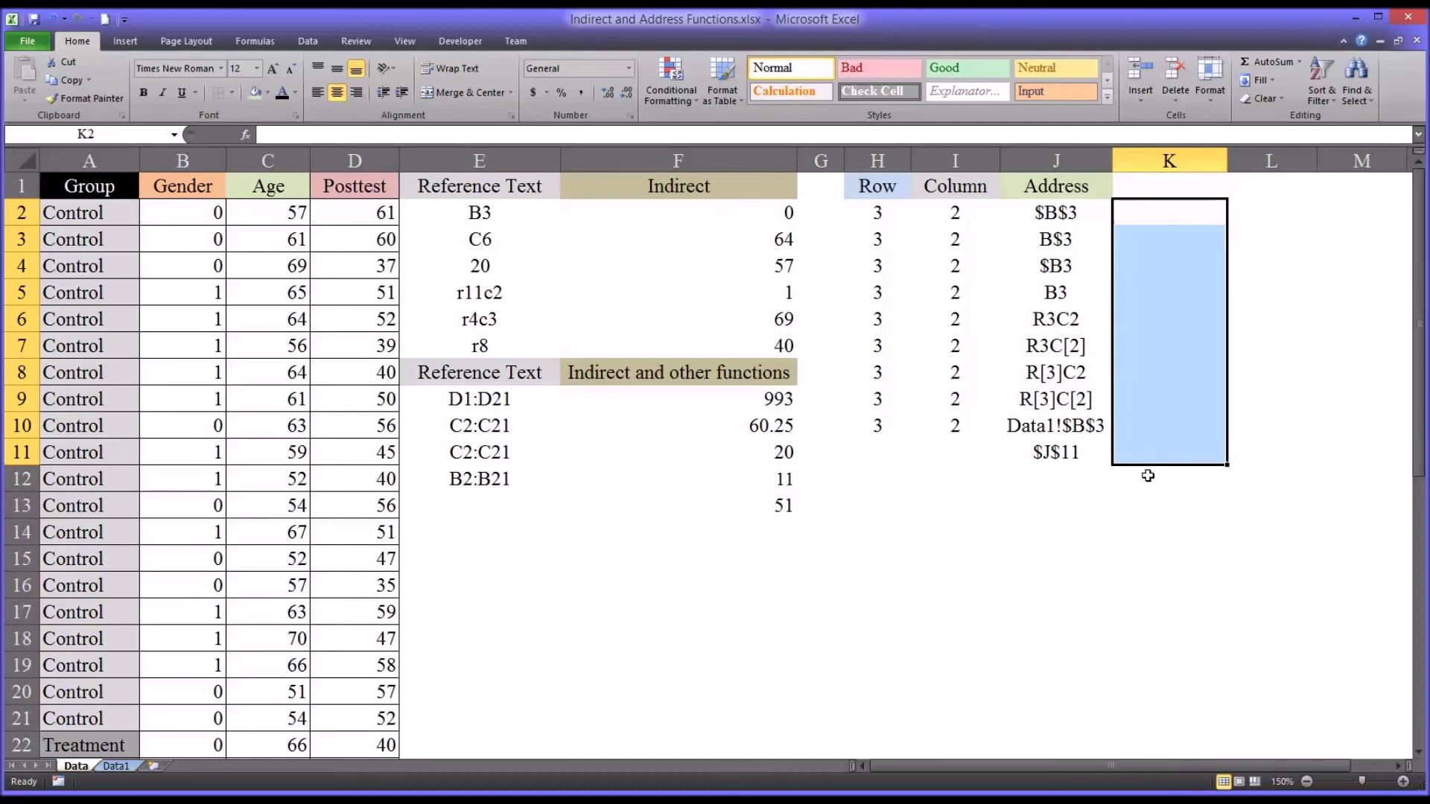
pyautogui.click(1148, 475)
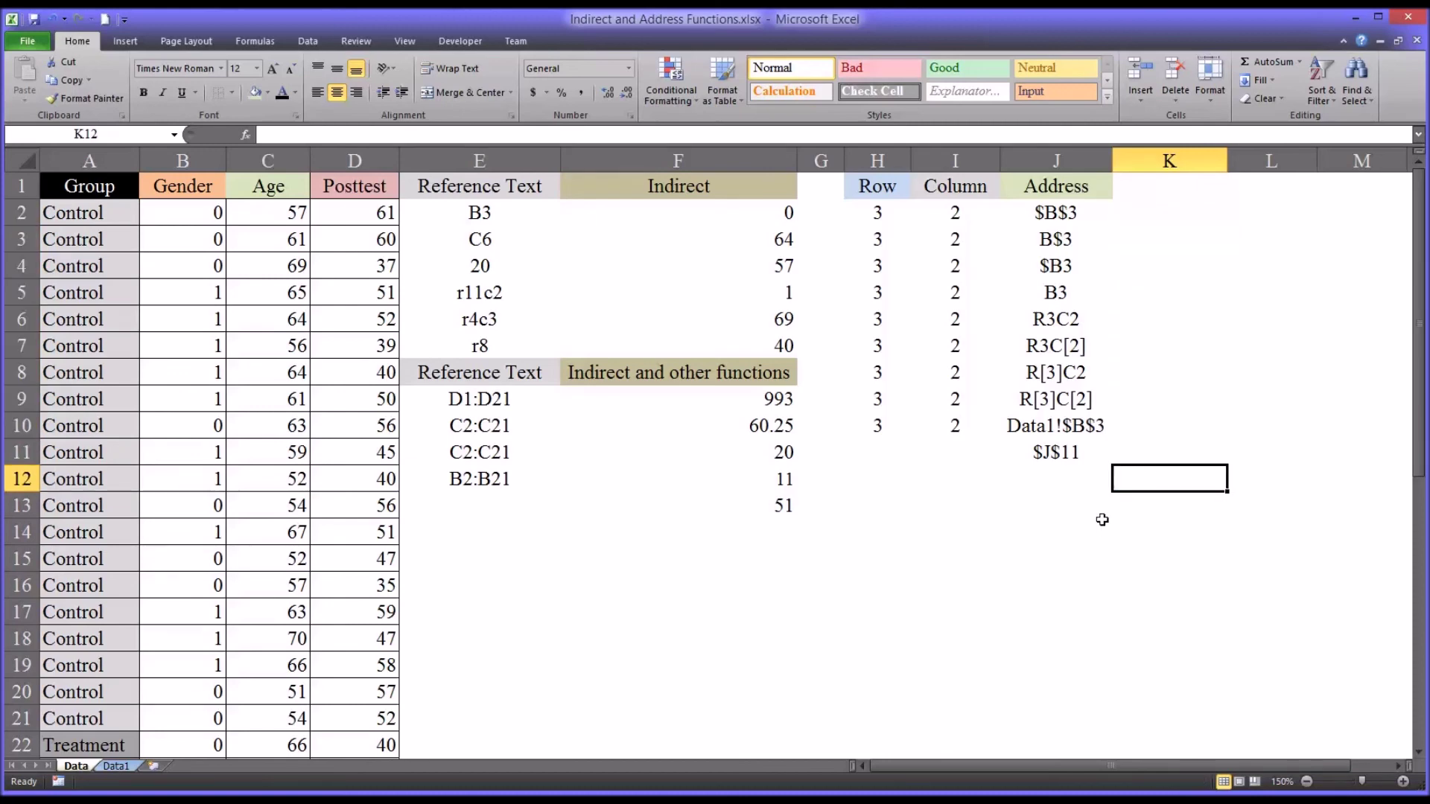